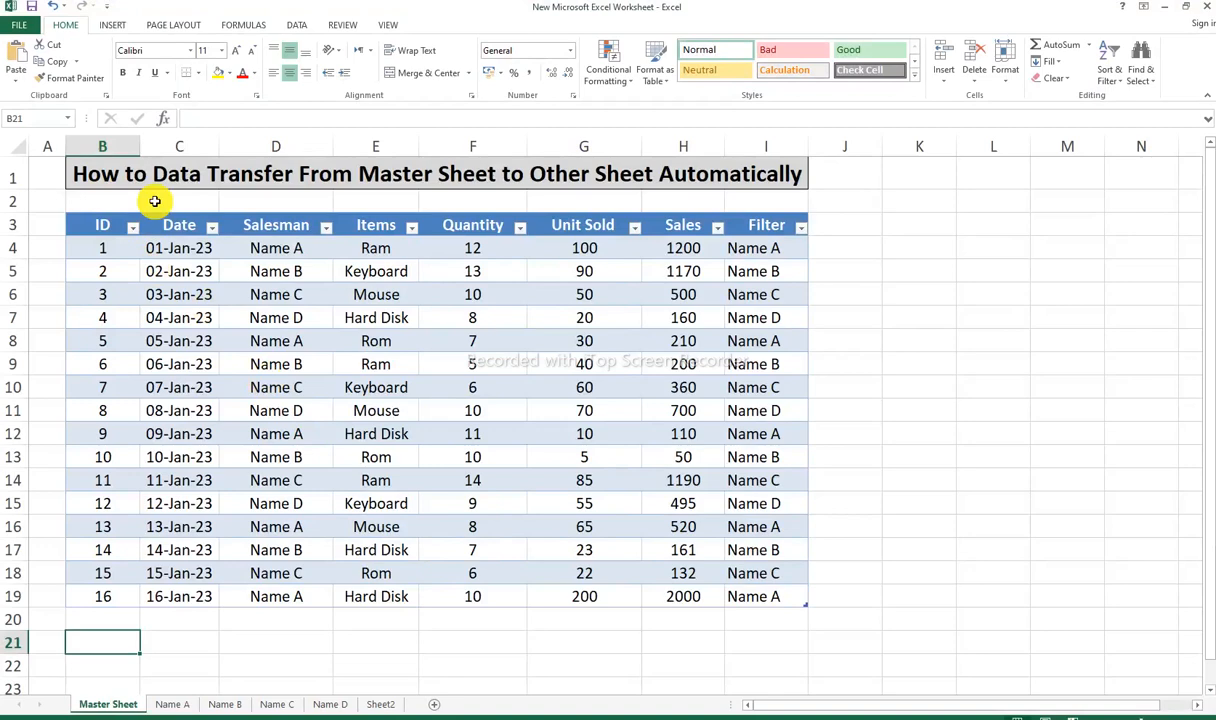
# Step: Examine the Master Sheet table column by column, from ID and Date through to Filter
pyautogui.scroll(1, 155, 201)
pyautogui.scroll(1, 191, 246)
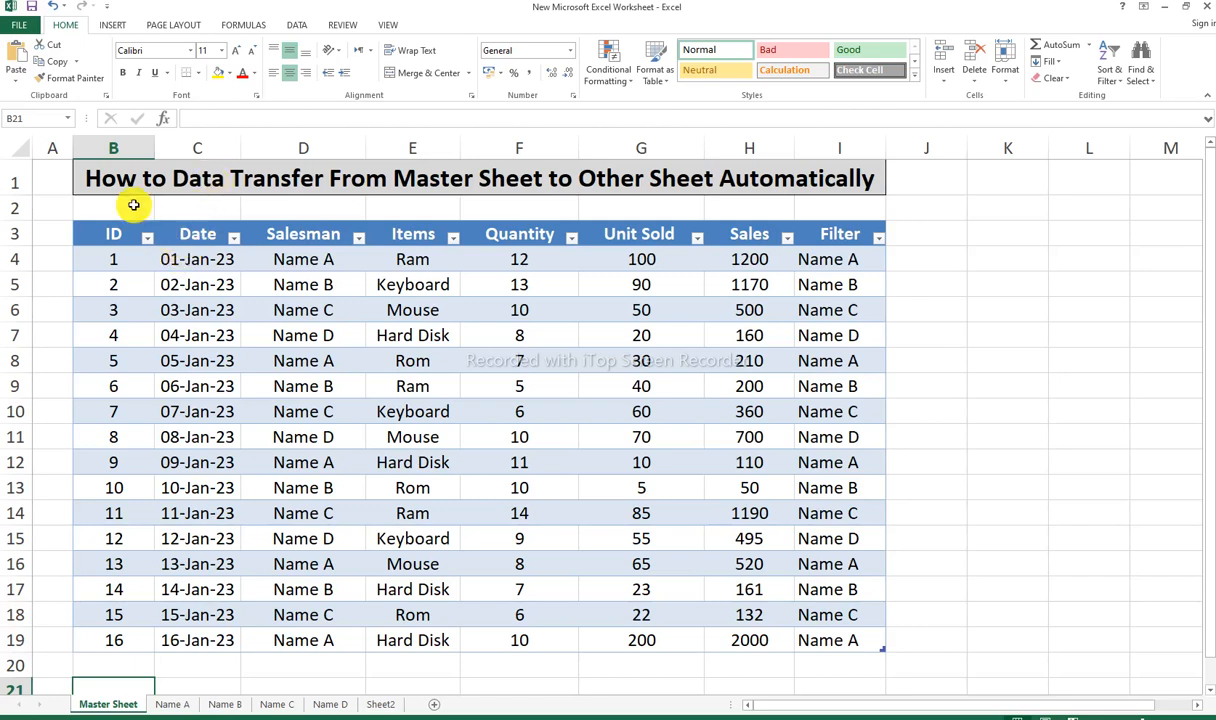
pyautogui.click(128, 150)
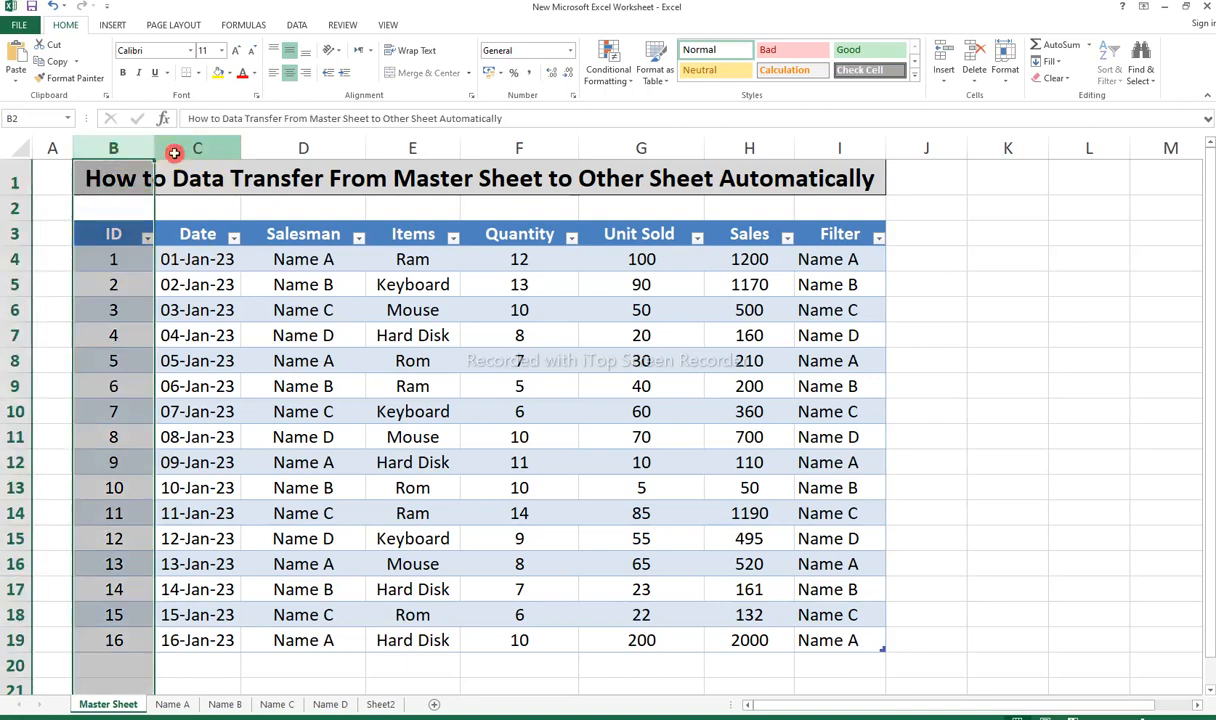
pyautogui.click(178, 149)
pyautogui.click(295, 150)
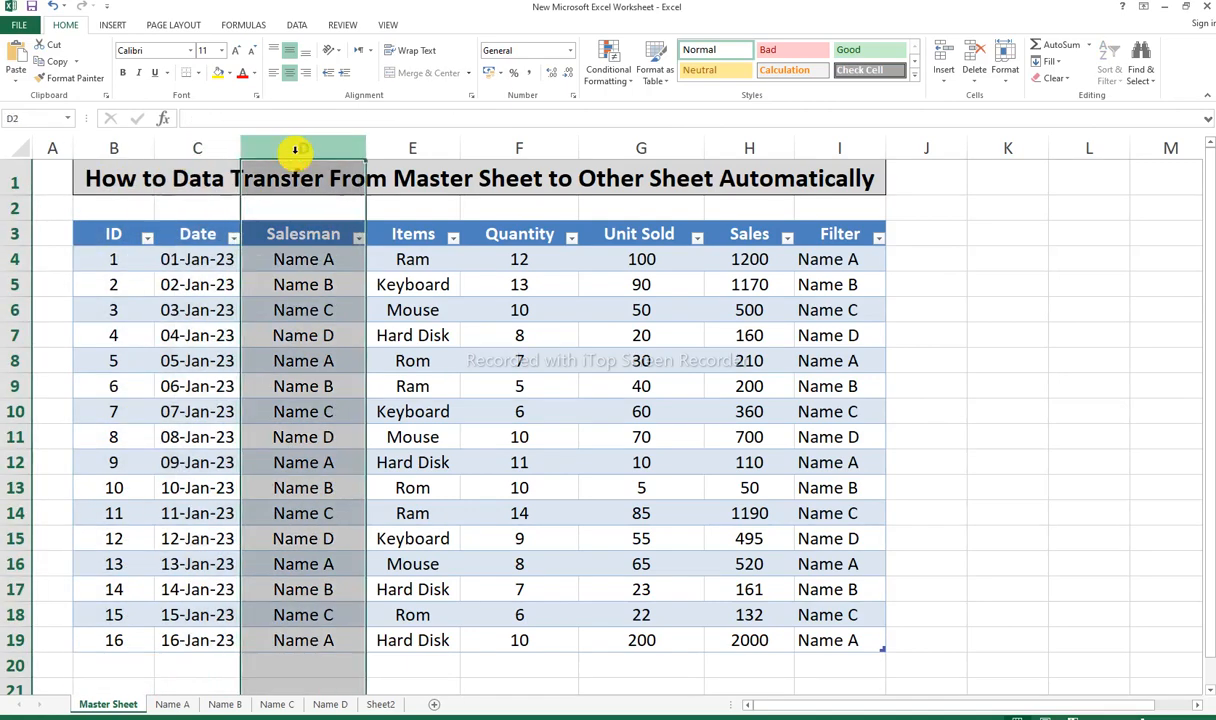
pyautogui.click(424, 150)
pyautogui.click(510, 150)
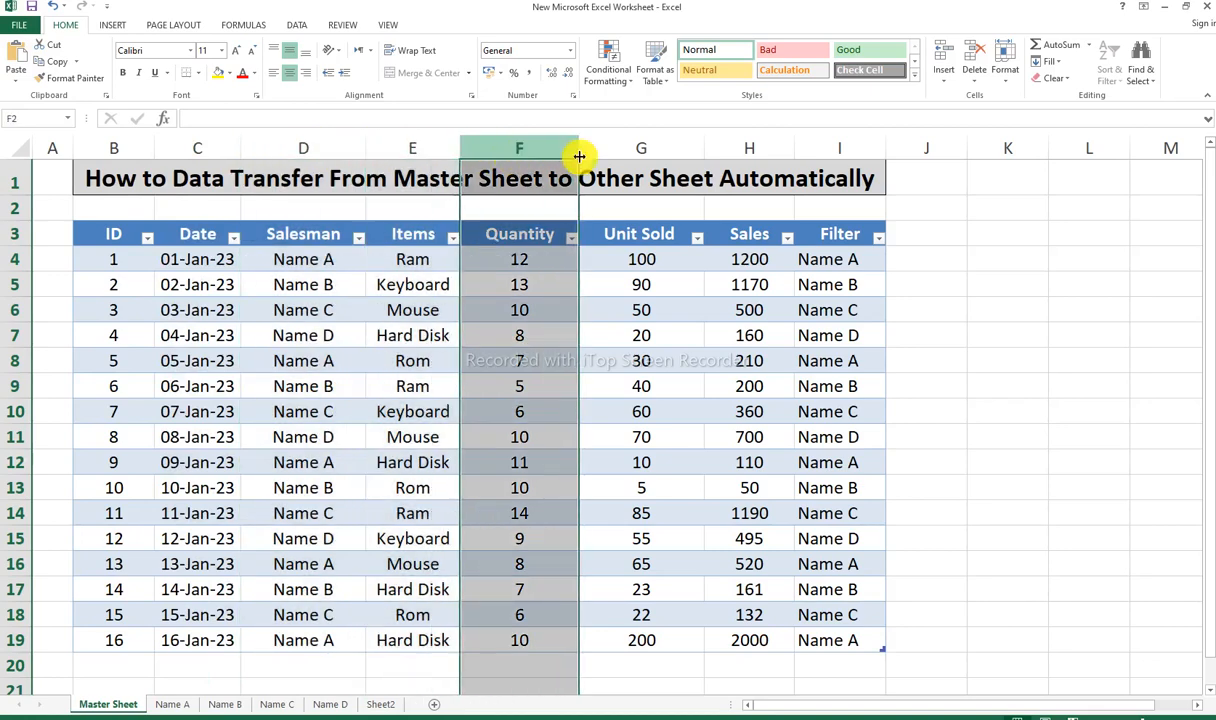
pyautogui.click(597, 151)
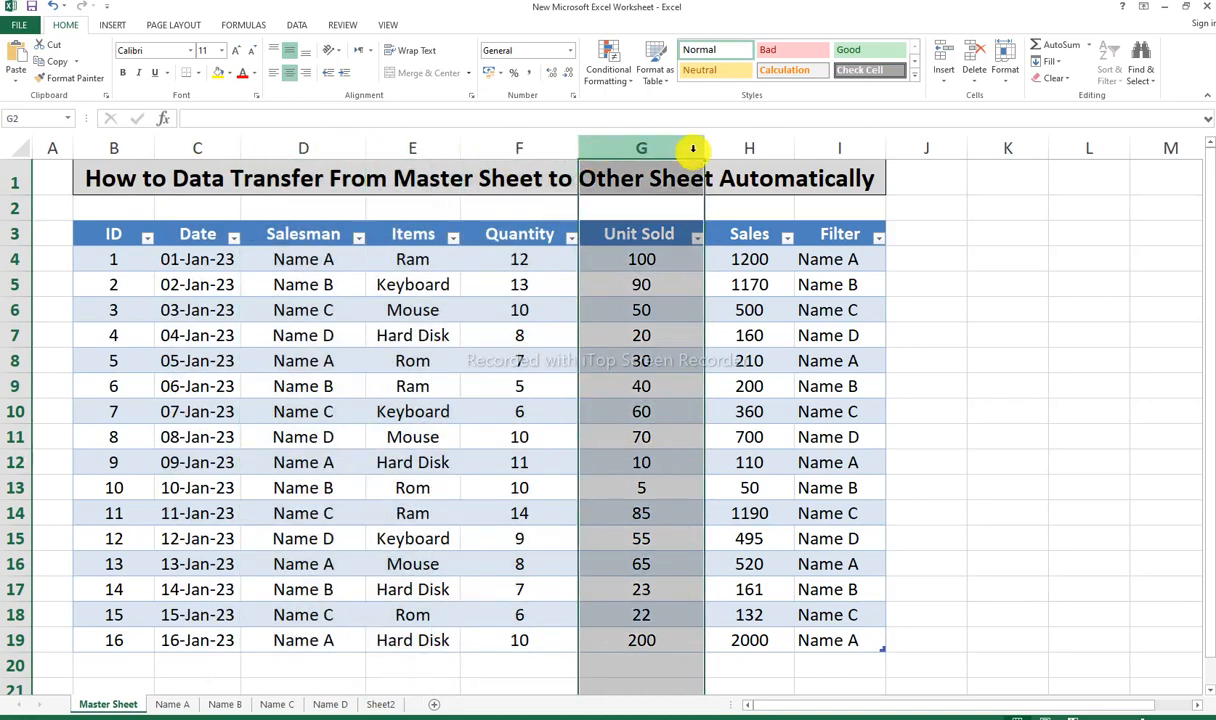
pyautogui.click(842, 147)
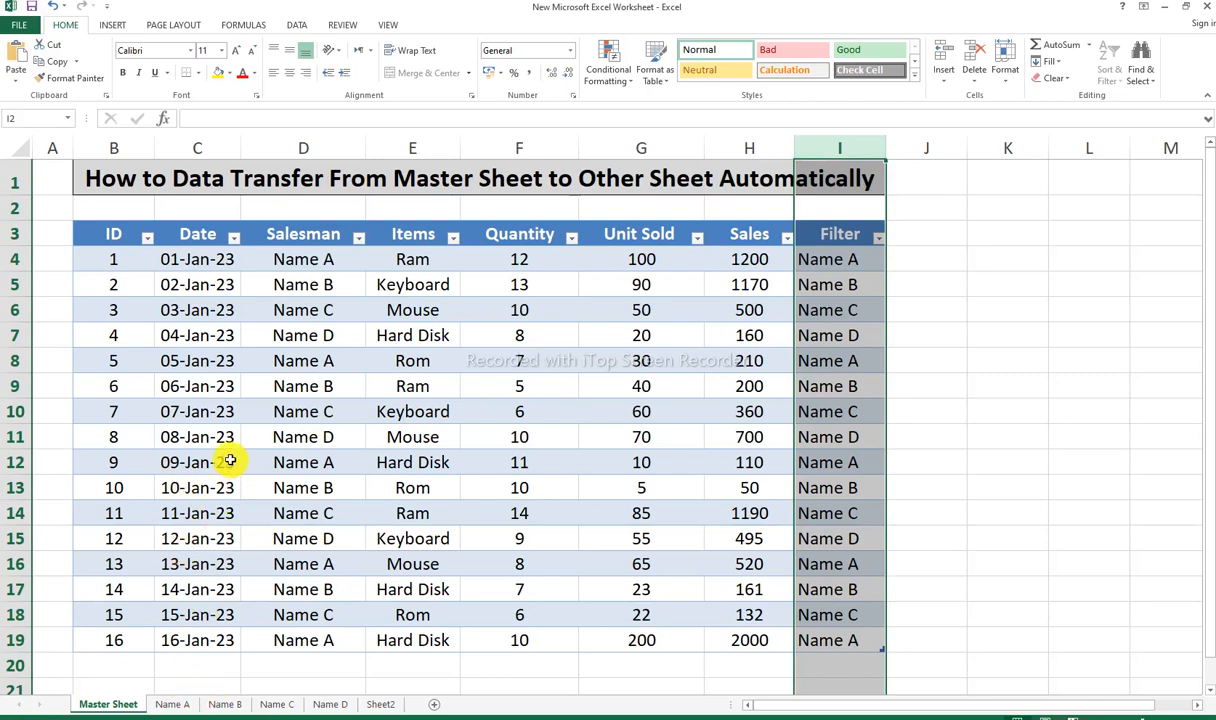
# Step: View the pivot tables on the Name A, Name B, Name C and Name D sheets
pyautogui.click(172, 704)
pyautogui.click(226, 705)
pyautogui.click(276, 704)
pyautogui.click(334, 705)
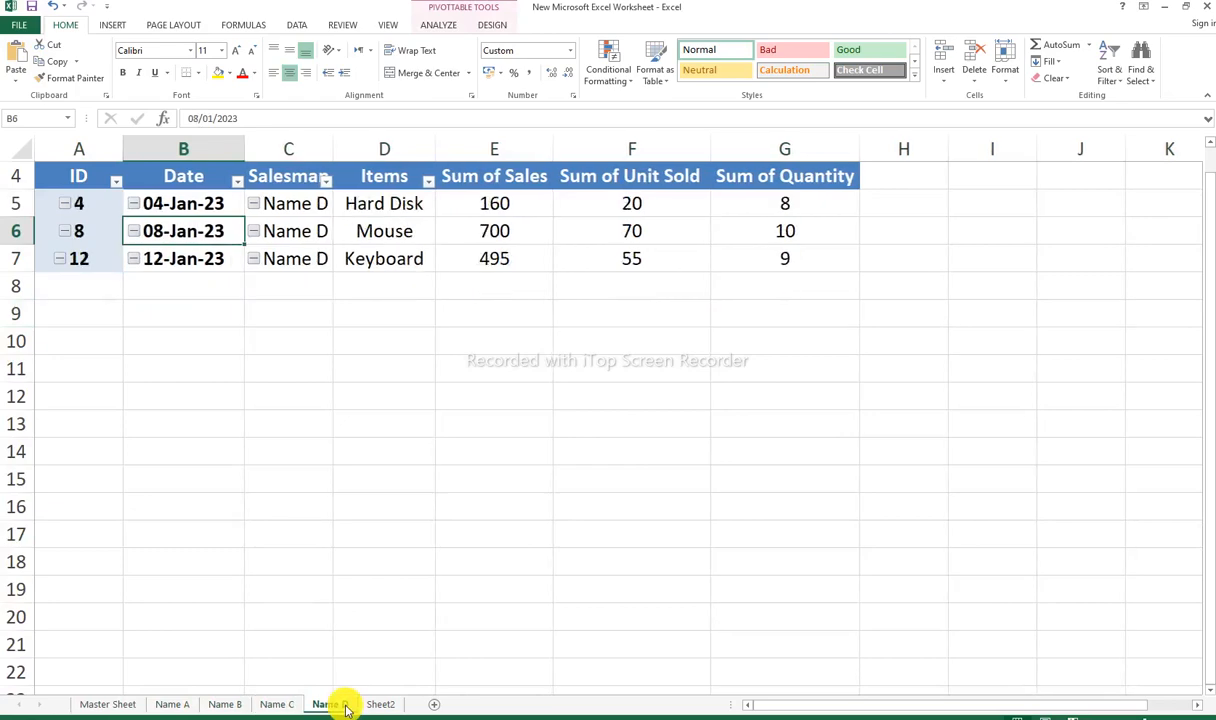
# Step: Add a table row in row 20 of the Master Sheet with ID 17, and fill the date series down to 17-Jan-23
pyautogui.click(122, 705)
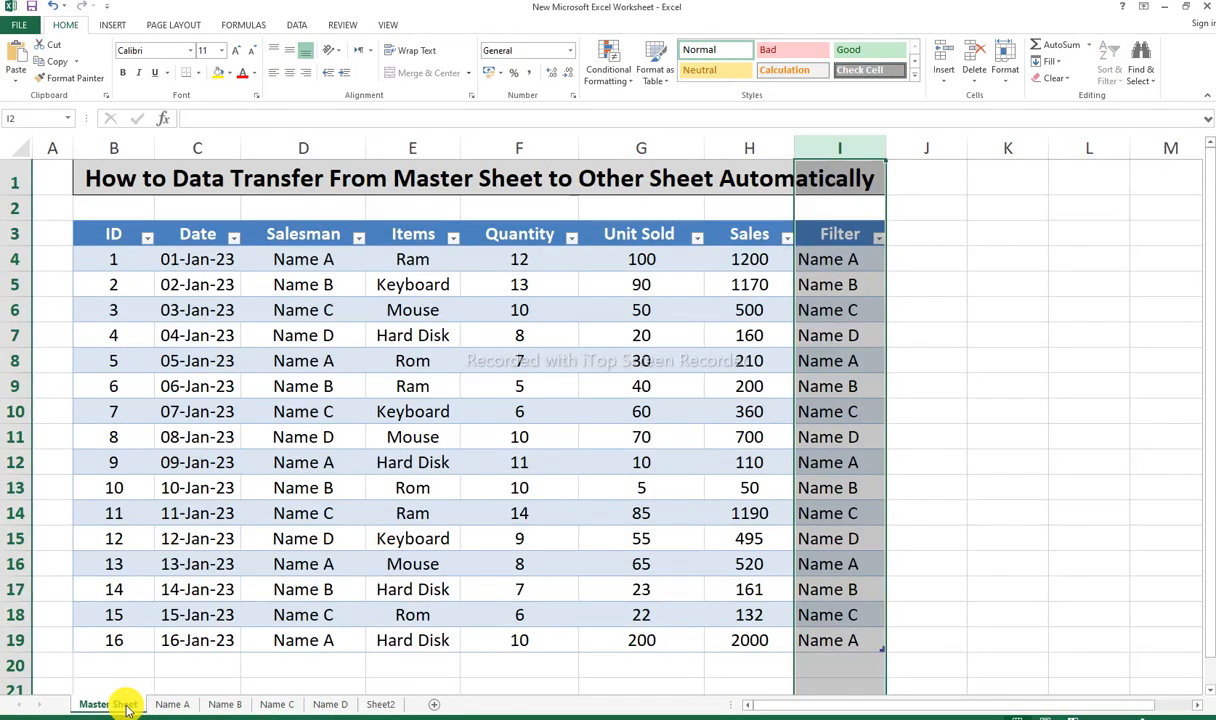
pyautogui.click(122, 660)
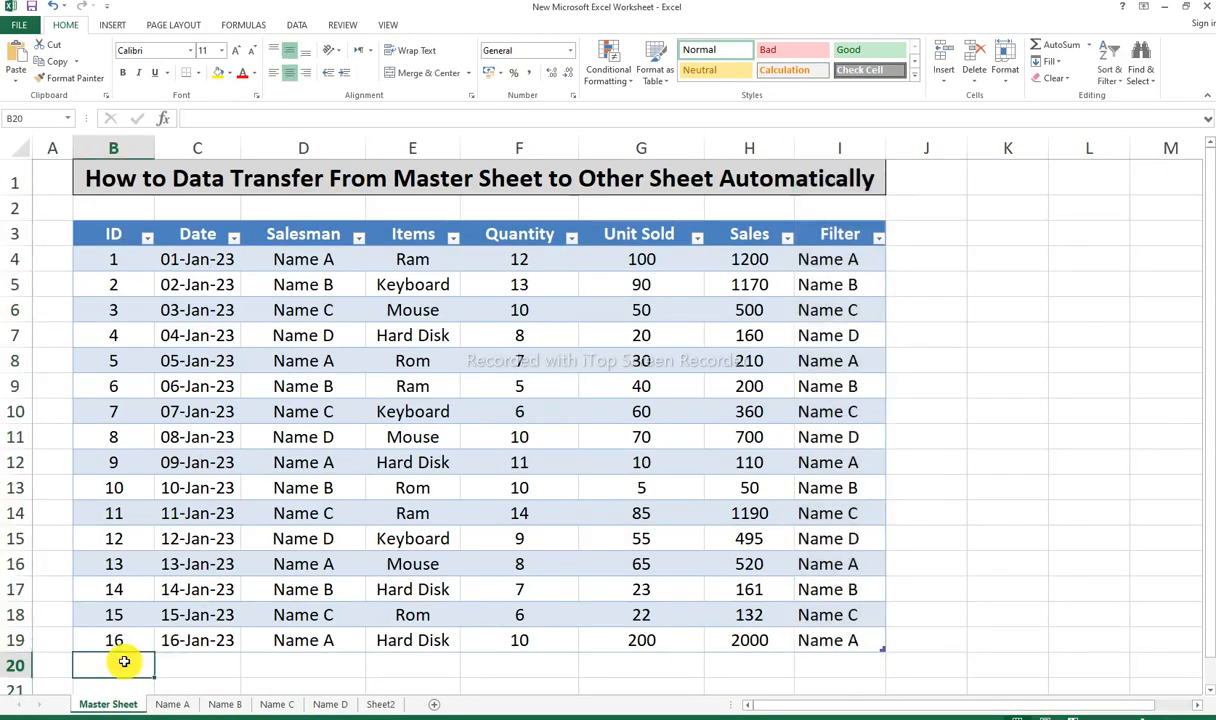
pyautogui.scroll(-1, 124, 616)
pyautogui.write('17')
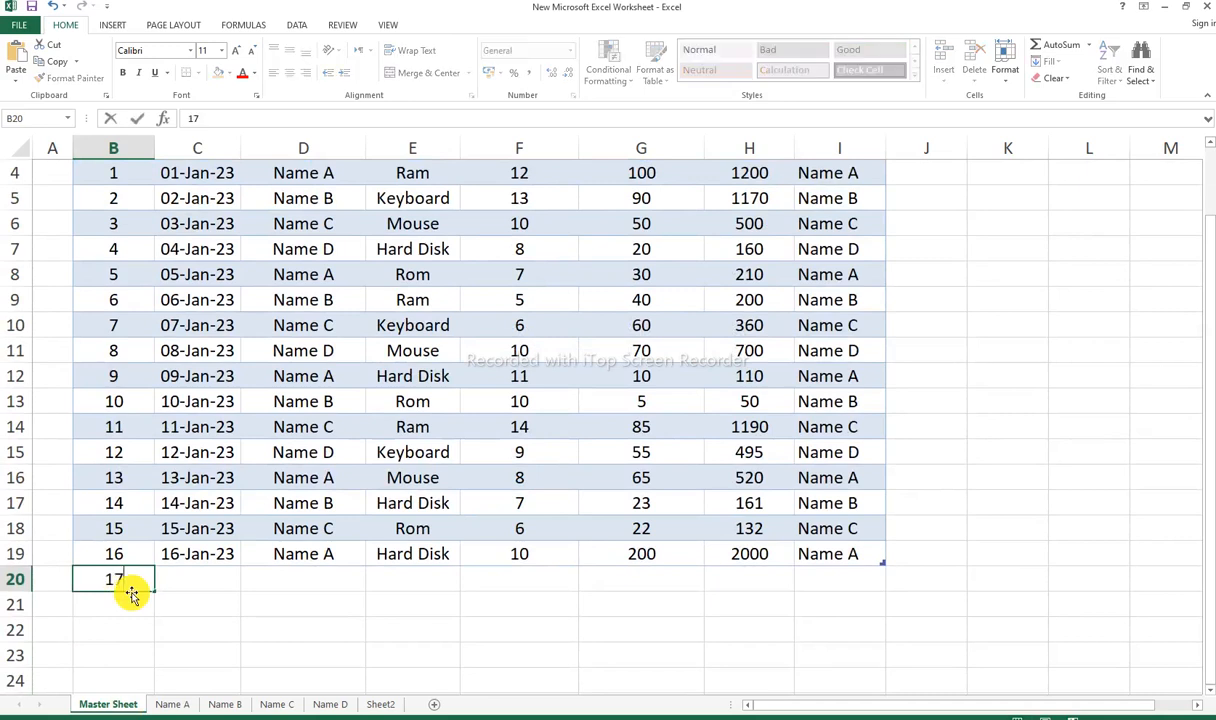
pyautogui.press('Tab')
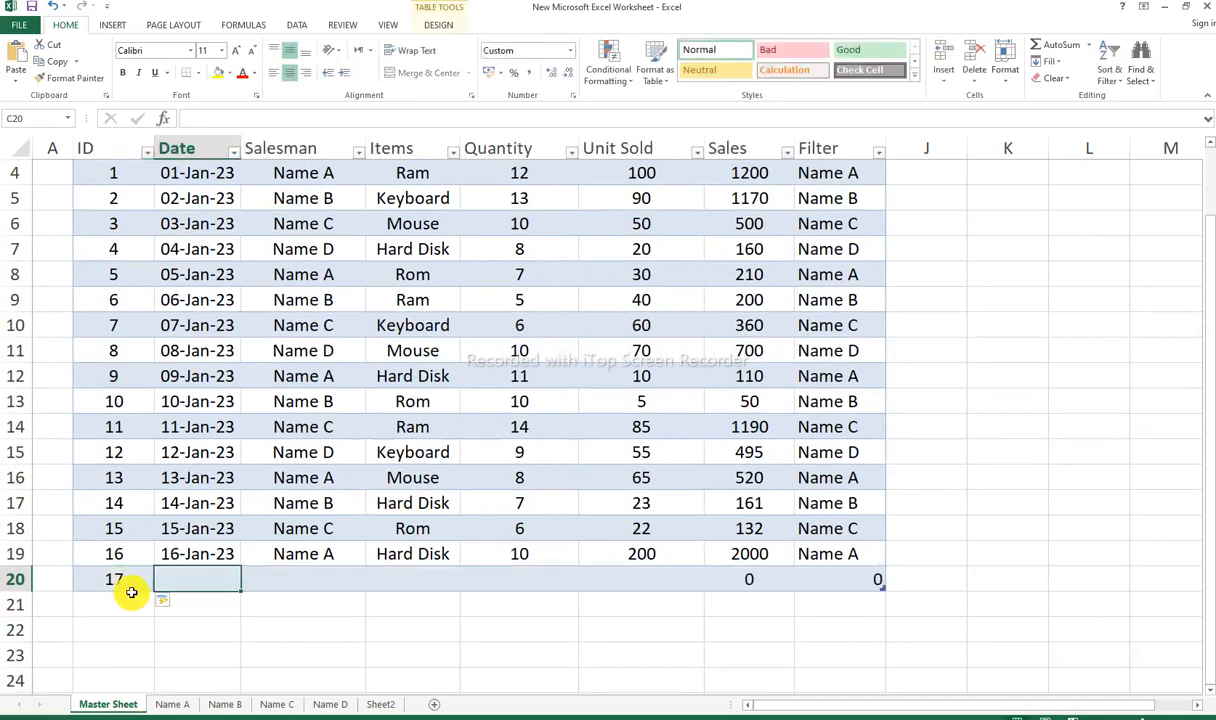
pyautogui.click(220, 550)
pyautogui.moveTo(240, 579); pyautogui.dragTo(285, 581)
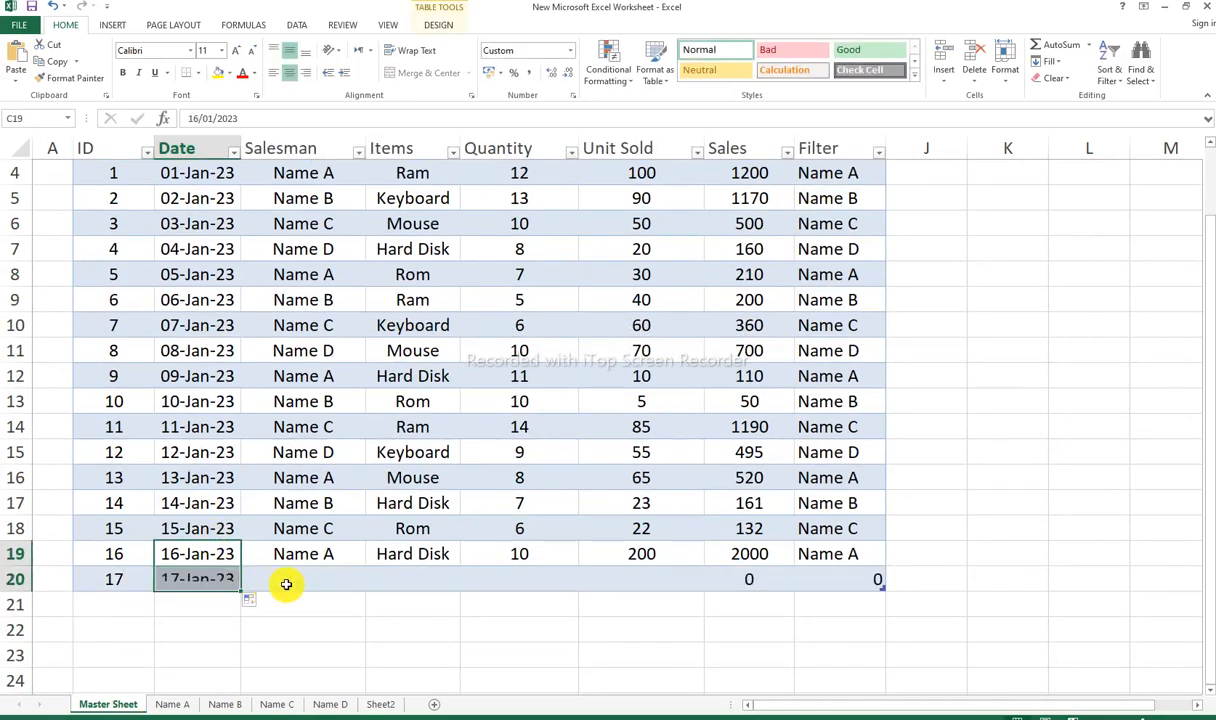
# Step: Enter Name C as the salesman for ID 17
pyautogui.click(306, 583)
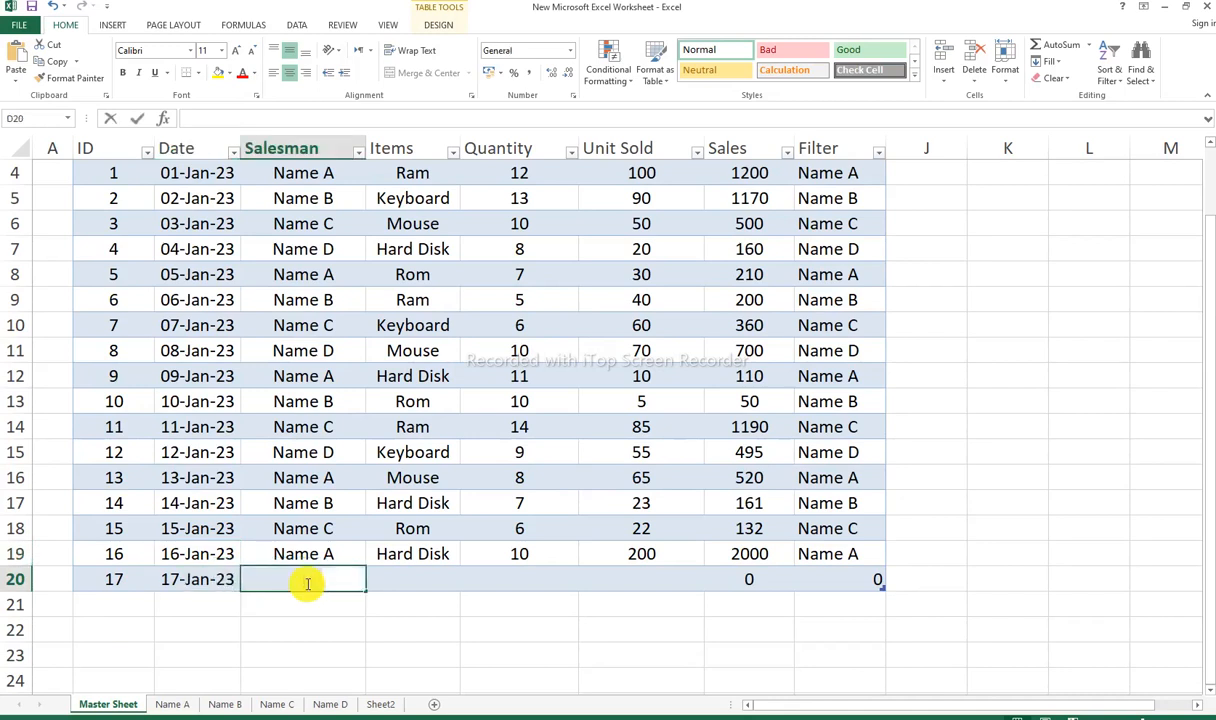
pyautogui.write('Named')
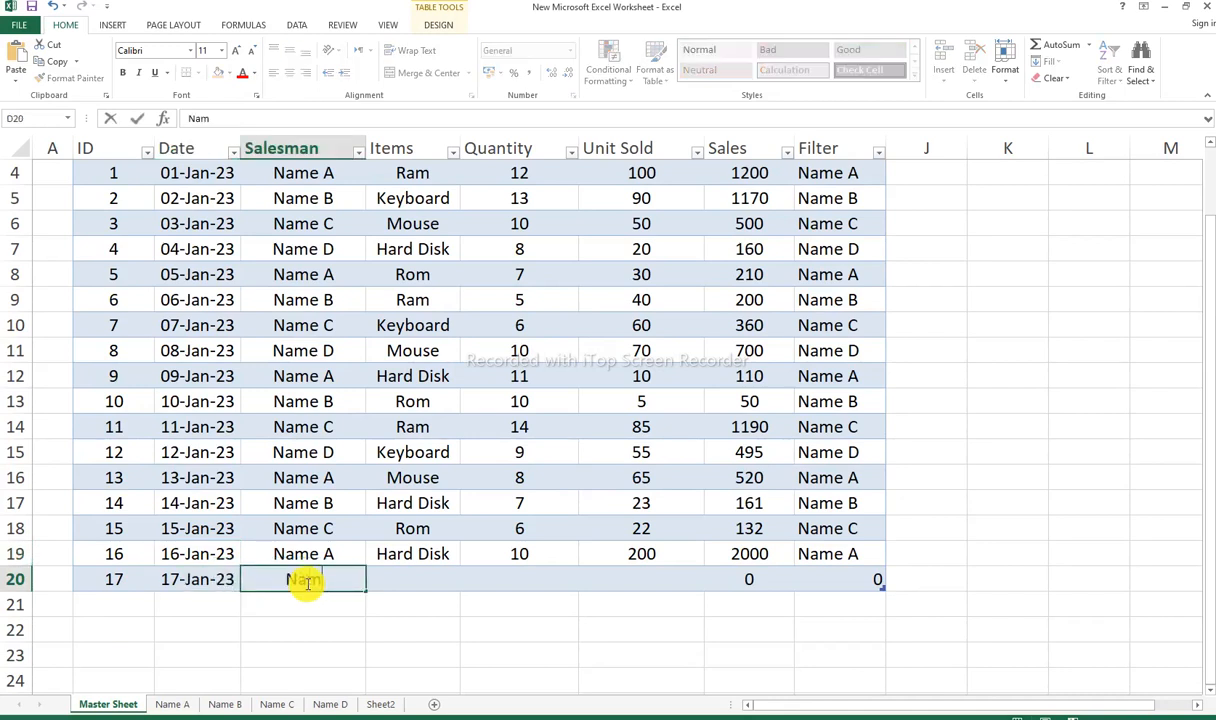
pyautogui.press('BackSpace')
pyautogui.press('BackSpace')
pyautogui.write('e C\\')
pyautogui.press('Return')
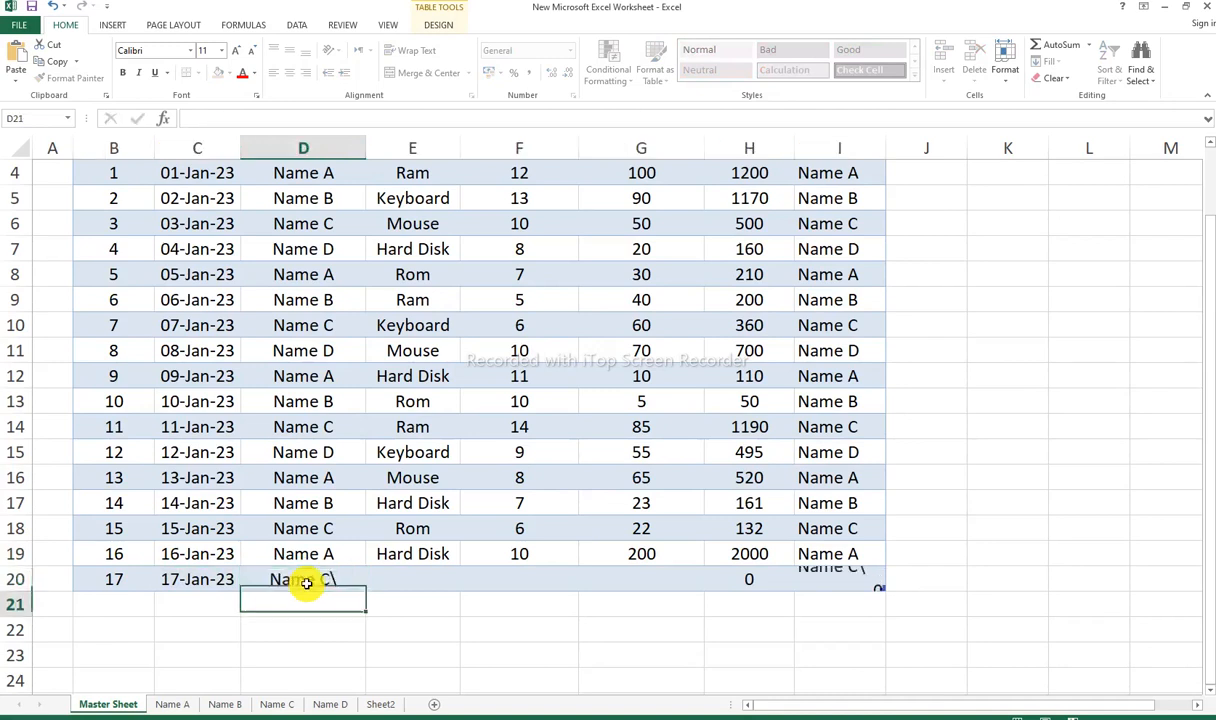
pyautogui.press('Up')
pyautogui.press('F2')
pyautogui.press('BackSpace')
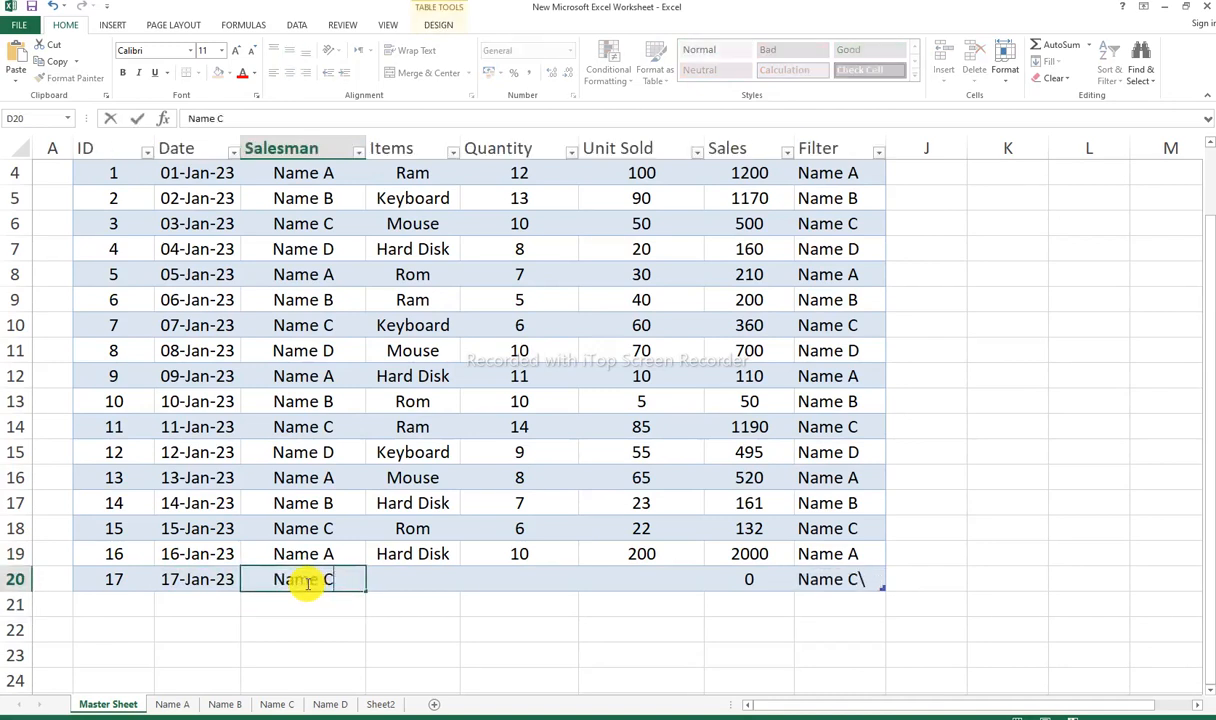
pyautogui.press('Return')
# Step: Complete the ID 17 row with item Hard Disk, quantity 10 and unit sold 90
pyautogui.press('Up')
pyautogui.press('Tab')
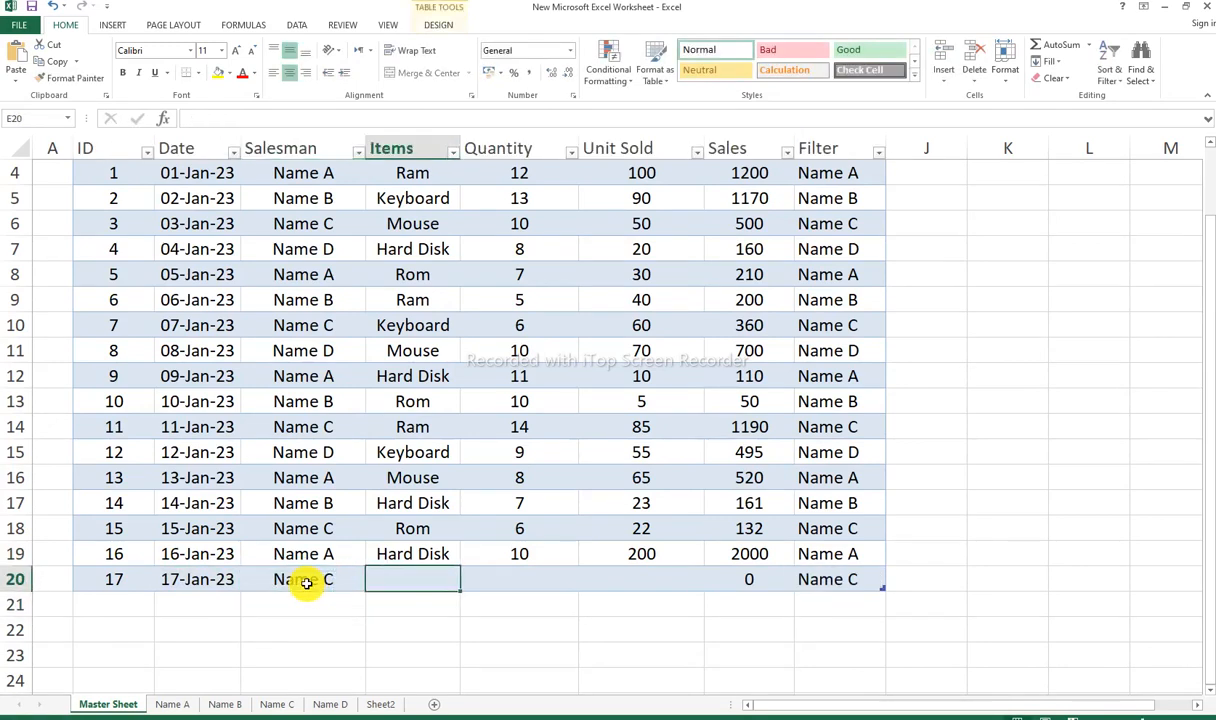
pyautogui.write('Hard Disk')
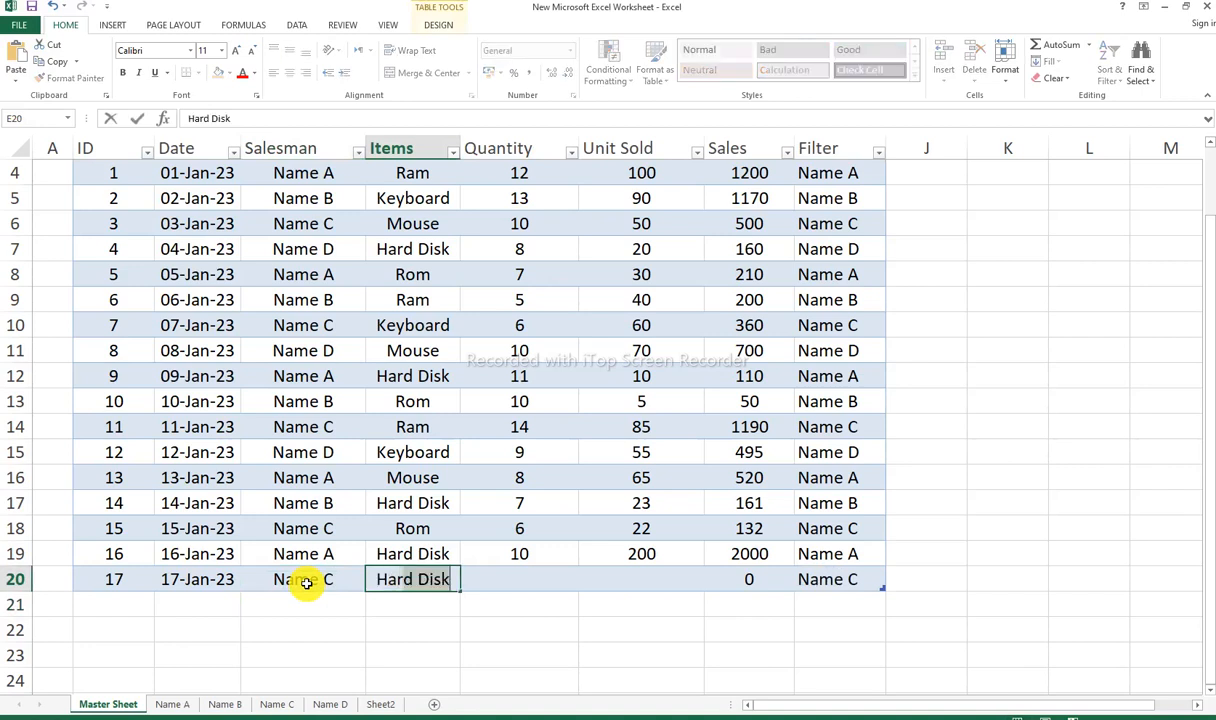
pyautogui.press('Return')
pyautogui.press('Up')
pyautogui.press('Tab')
pyautogui.write('10')
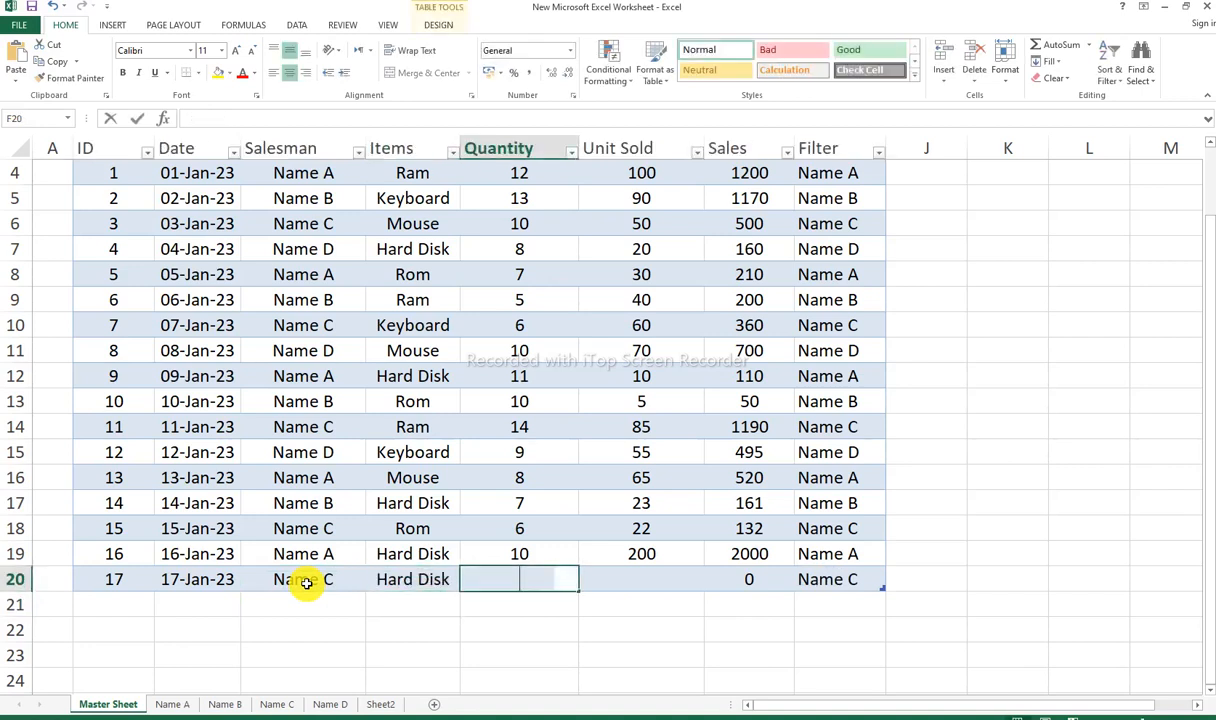
pyautogui.press('Tab')
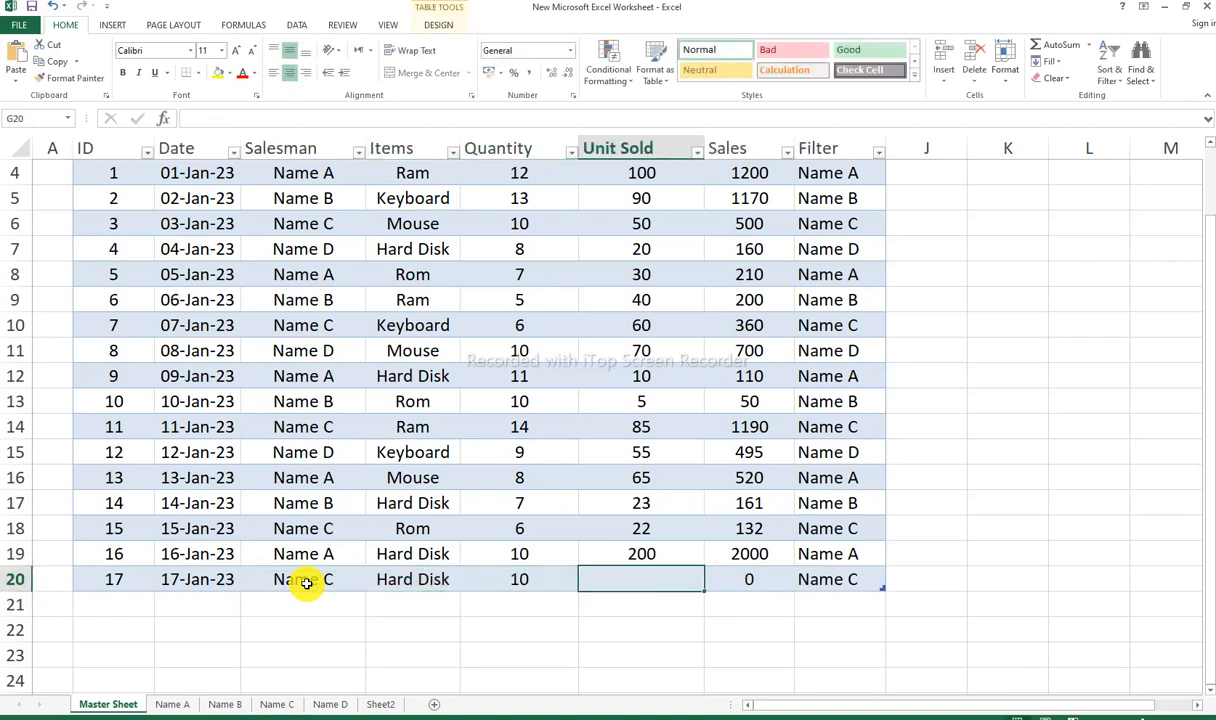
pyautogui.write('90')
pyautogui.press('Return')
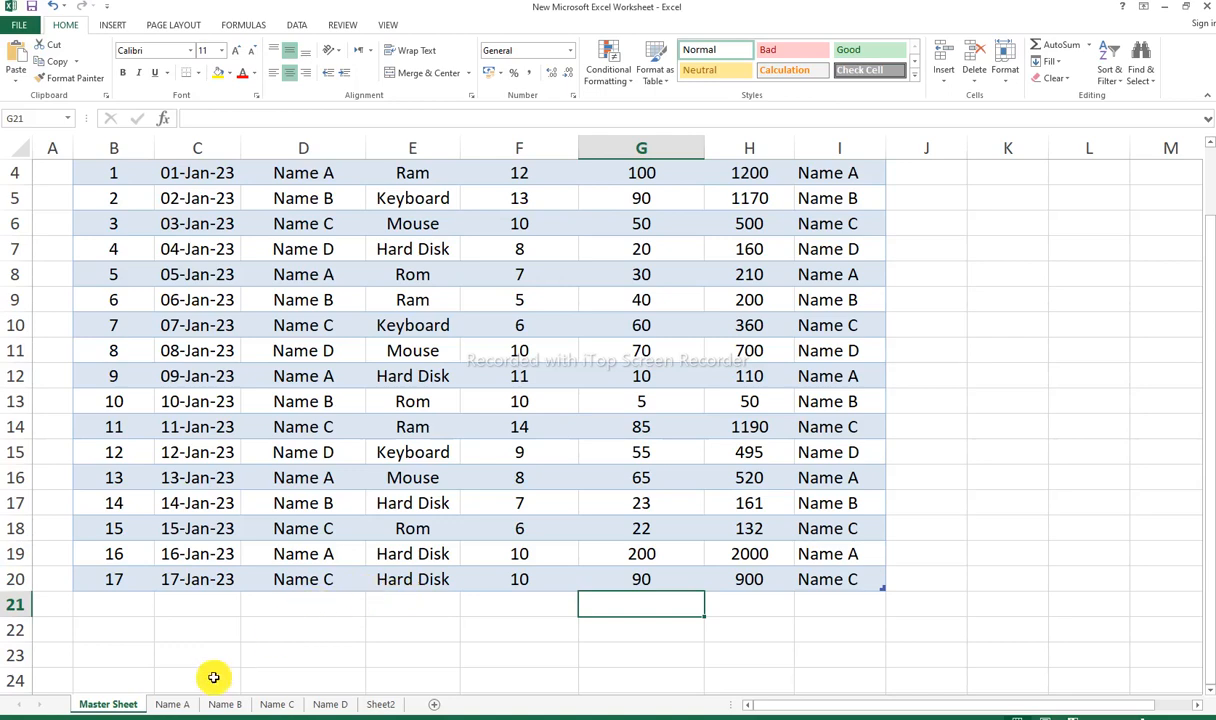
# Step: Check the Name A, Name B and Name C sheets for the new entry and compare with row 20 of the Master Sheet
pyautogui.click(173, 705)
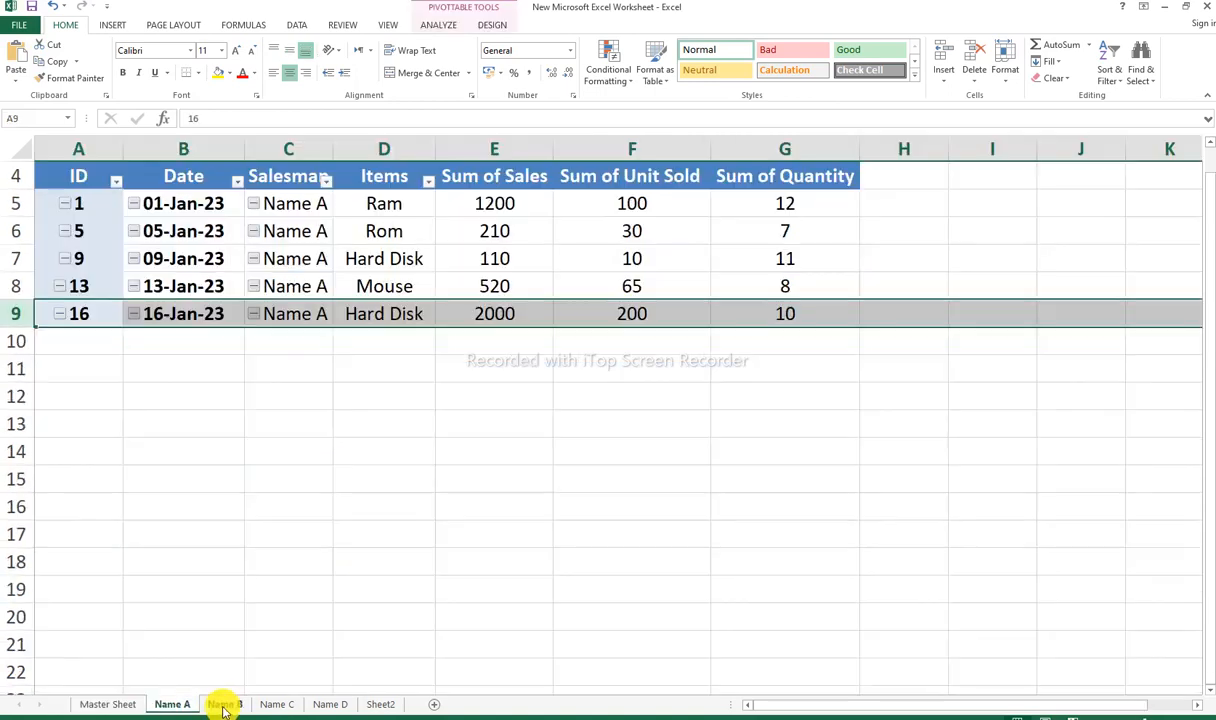
pyautogui.click(225, 705)
pyautogui.click(278, 705)
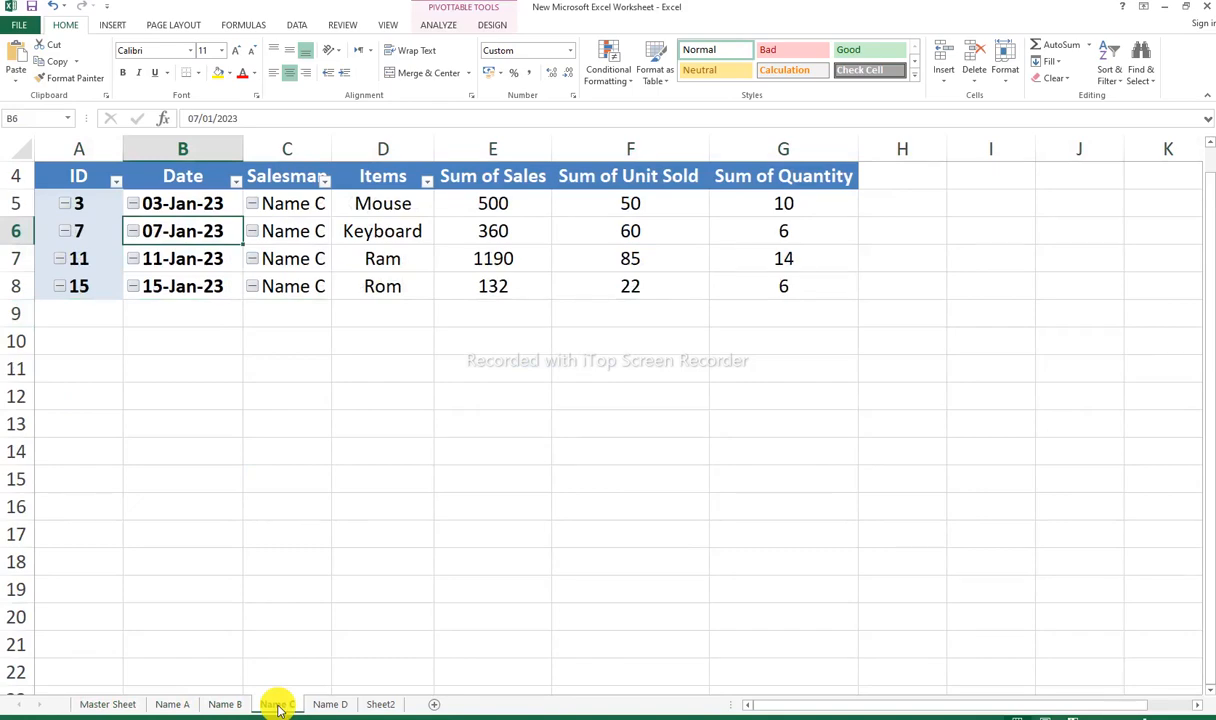
pyautogui.click(108, 705)
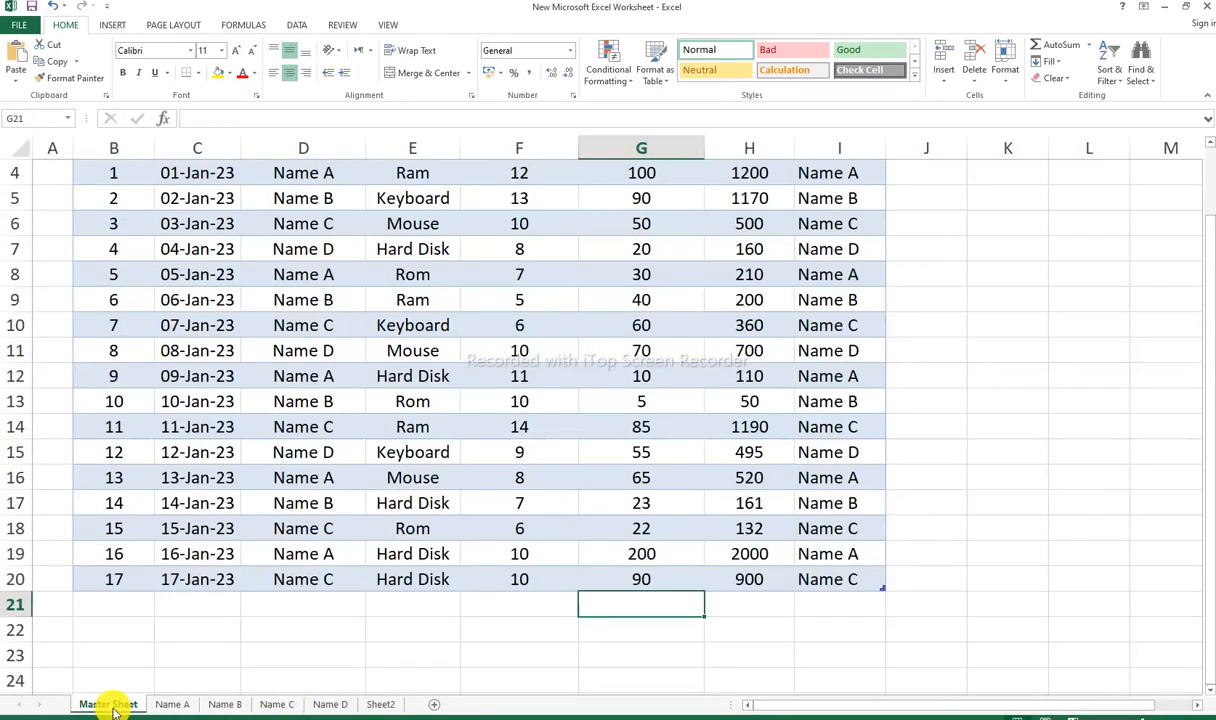
pyautogui.click(18, 579)
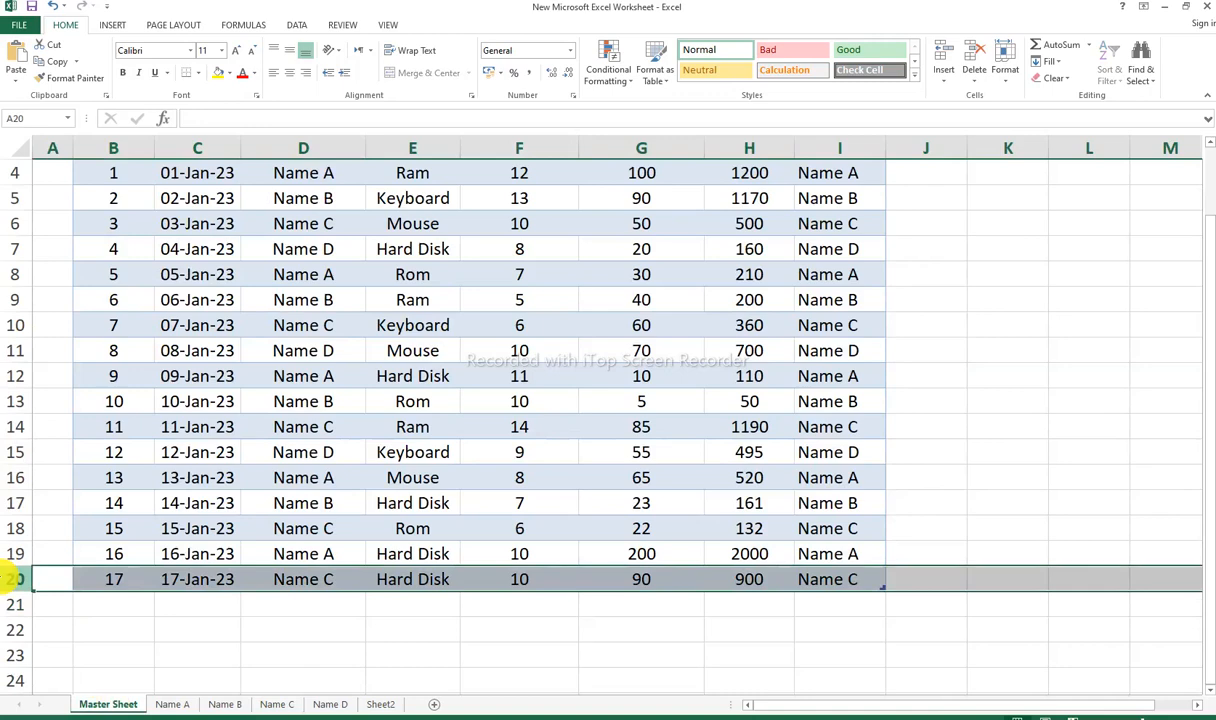
# Step: Refresh the pivot table on the Name C sheet and select its row 9
pyautogui.click(277, 704)
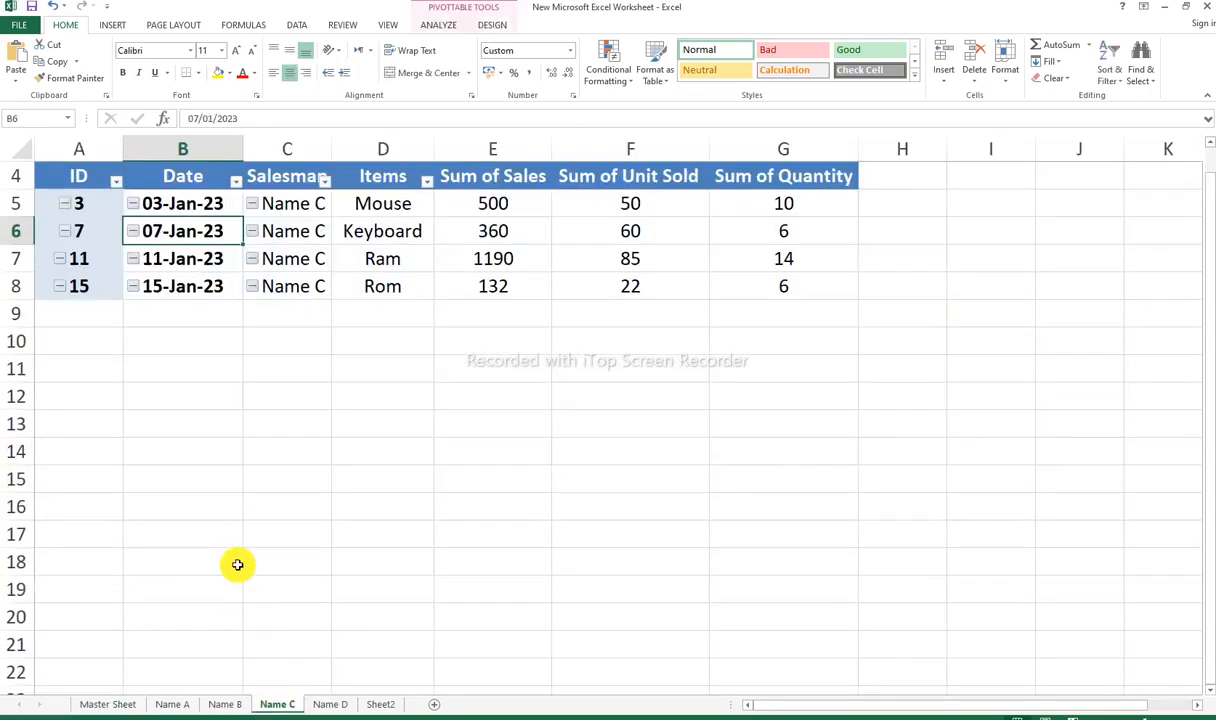
pyautogui.rightClick(187, 232)
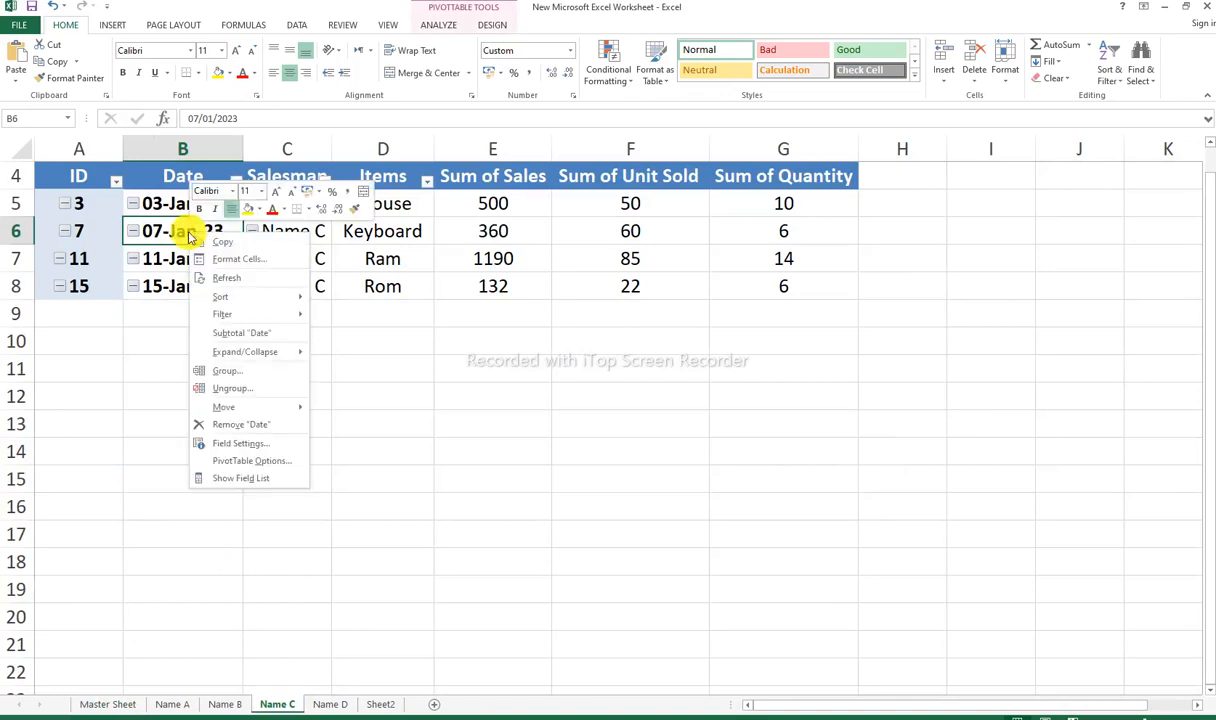
pyautogui.click(227, 277)
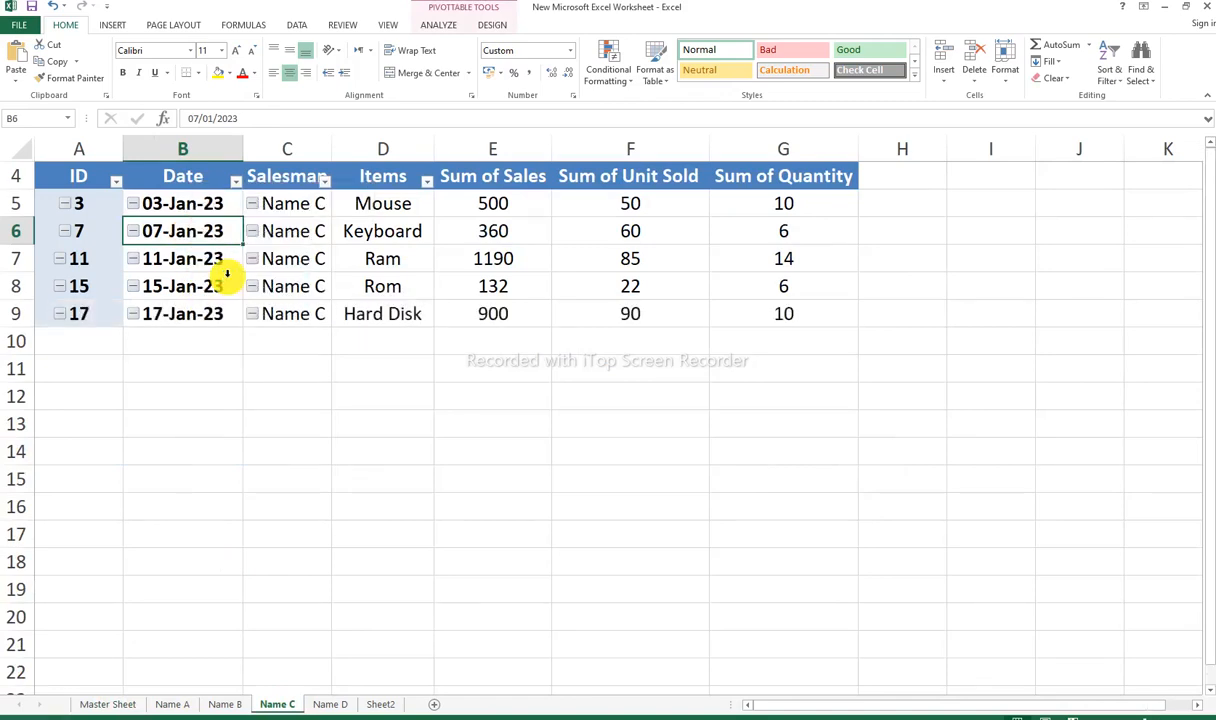
pyautogui.click(18, 314)
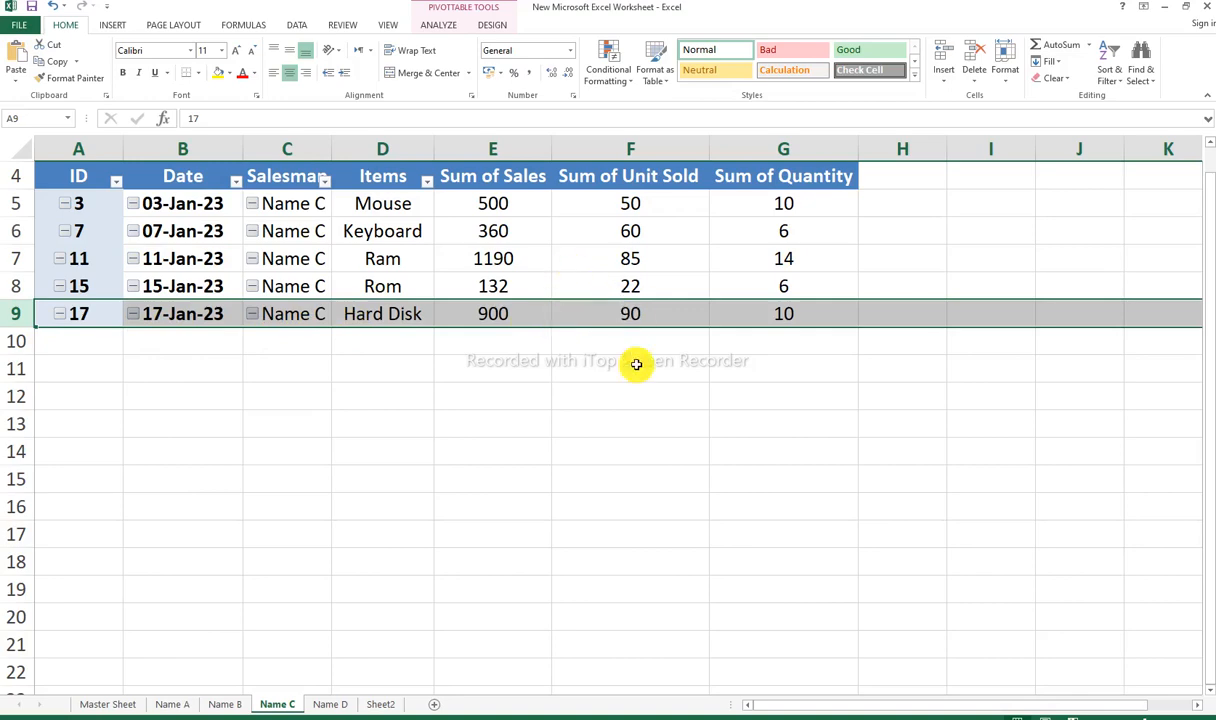
# Step: Add a table row in row 21 of the Master Sheet with ID 18, and fill the date series down to 18-Jan-23
pyautogui.click(118, 705)
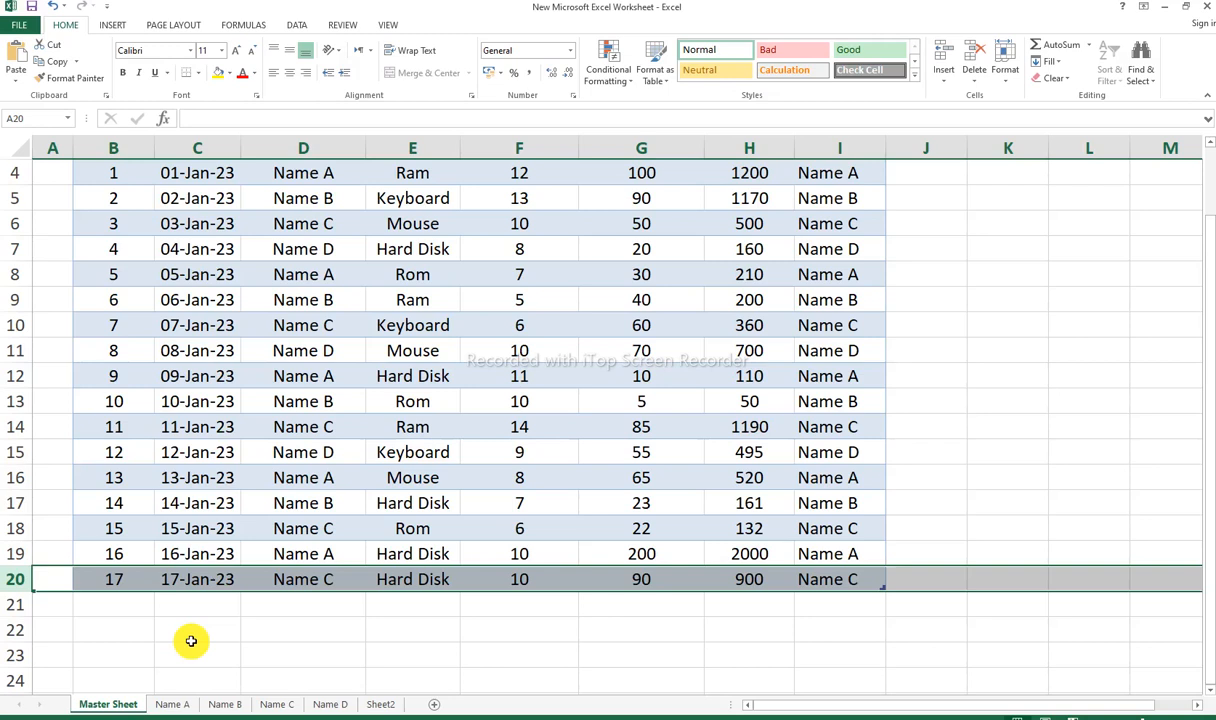
pyautogui.click(125, 603)
pyautogui.write('198')
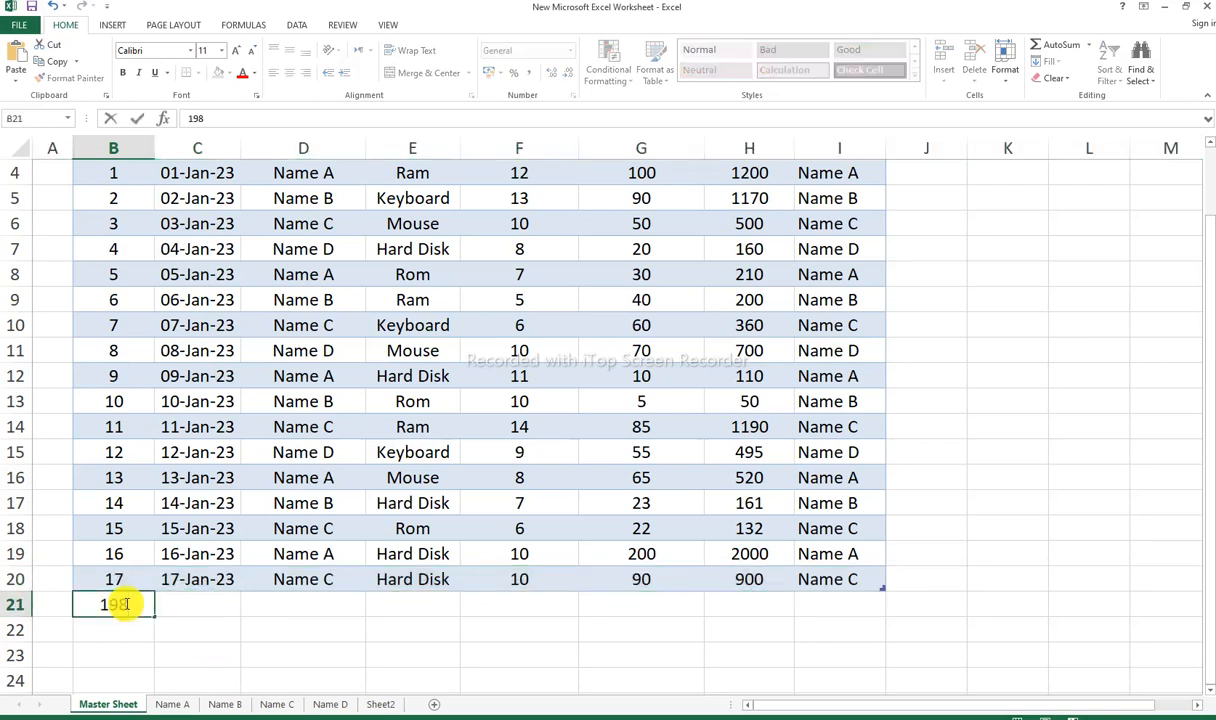
pyautogui.press('BackSpace')
pyautogui.press('BackSpace')
pyautogui.write('8')
pyautogui.hotkey('ctrl', 'Return')
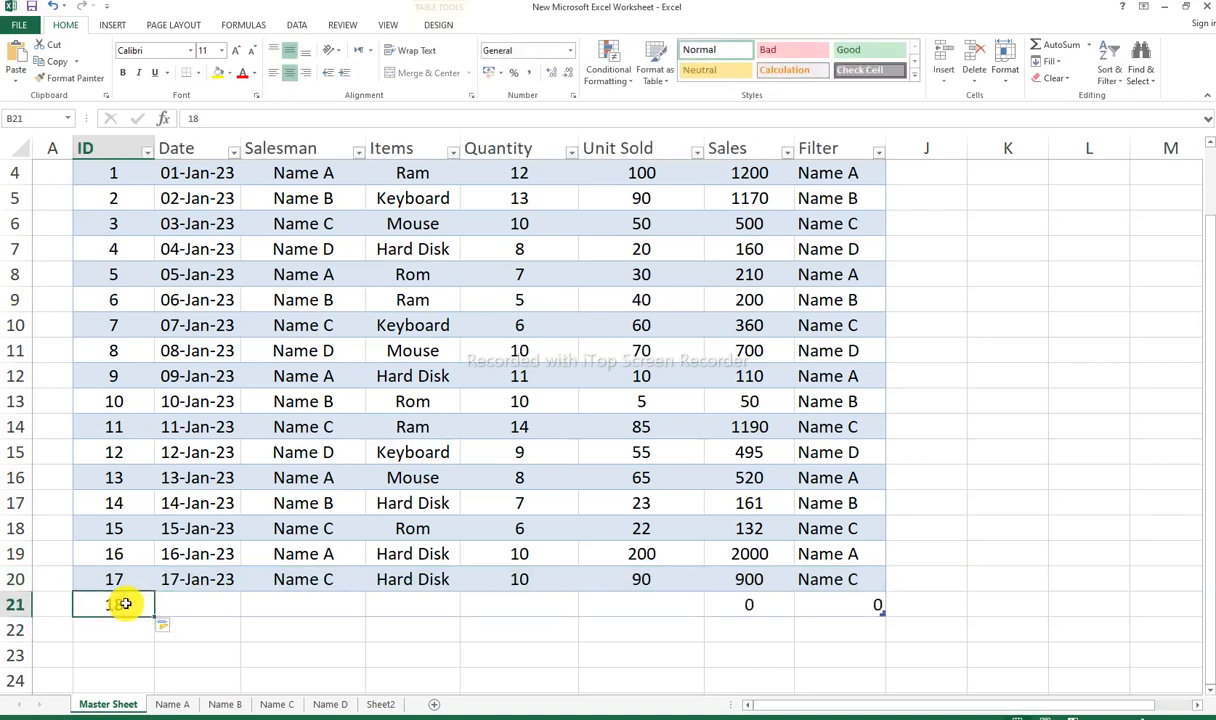
pyautogui.click(212, 579)
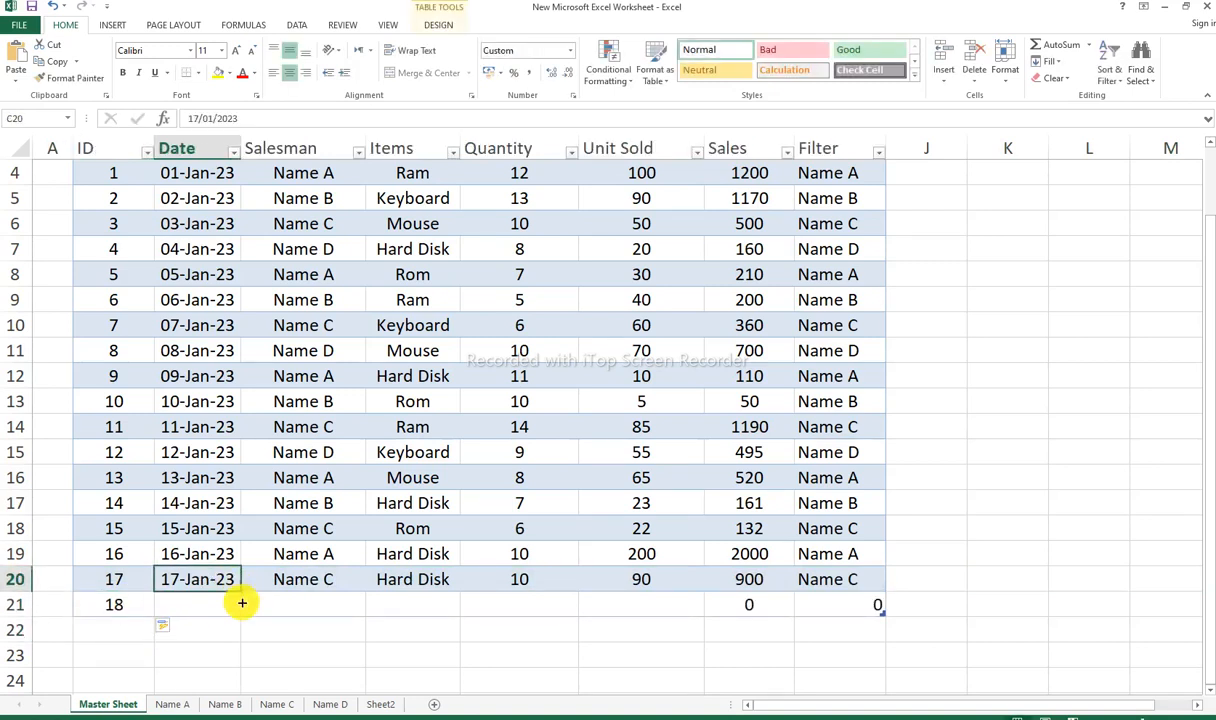
pyautogui.moveTo(242, 602); pyautogui.dragTo(242, 610)
# Step: Complete the ID 18 row with salesman Name B, item Rom, quantity 15 and unit sold 100, and select row 21
pyautogui.click(310, 606)
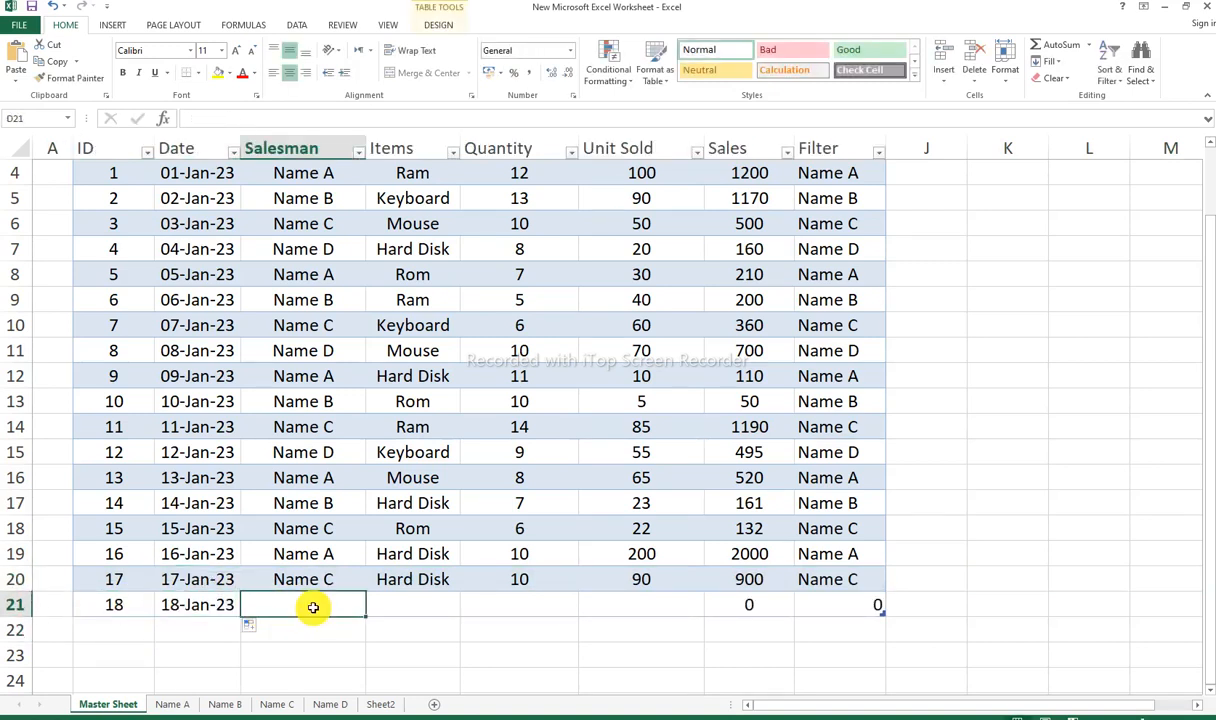
pyautogui.write('Name')
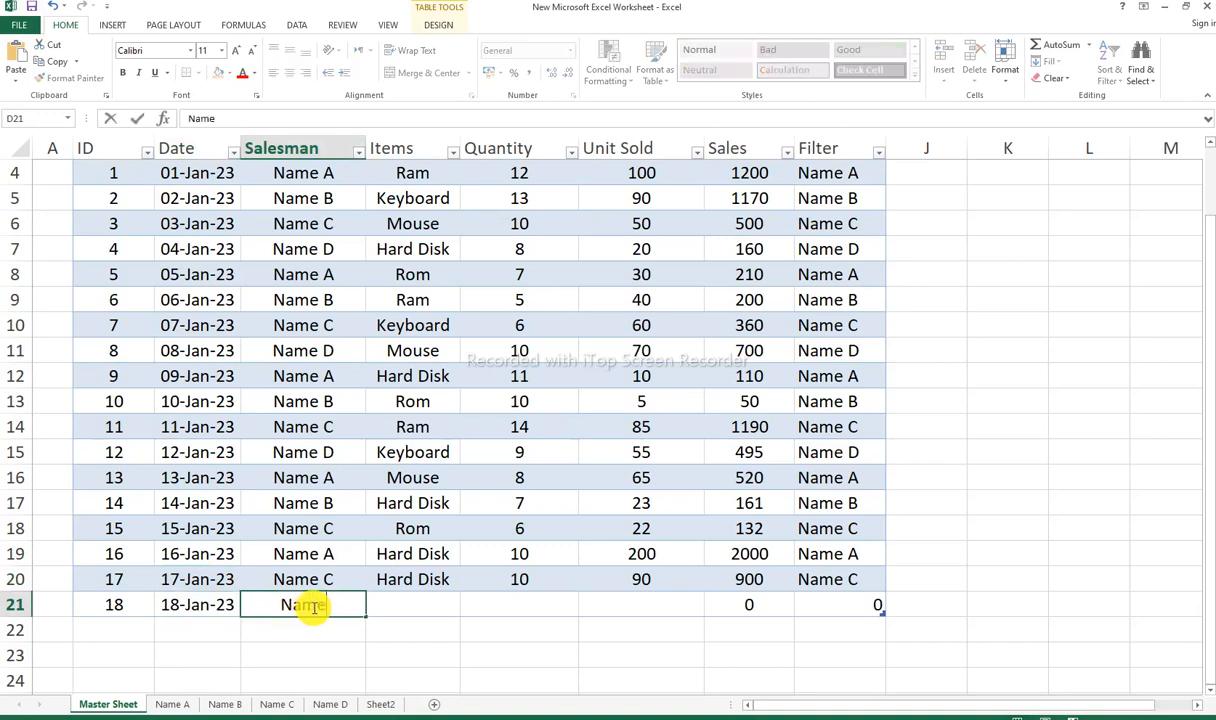
pyautogui.write(' B')
pyautogui.press('Tab')
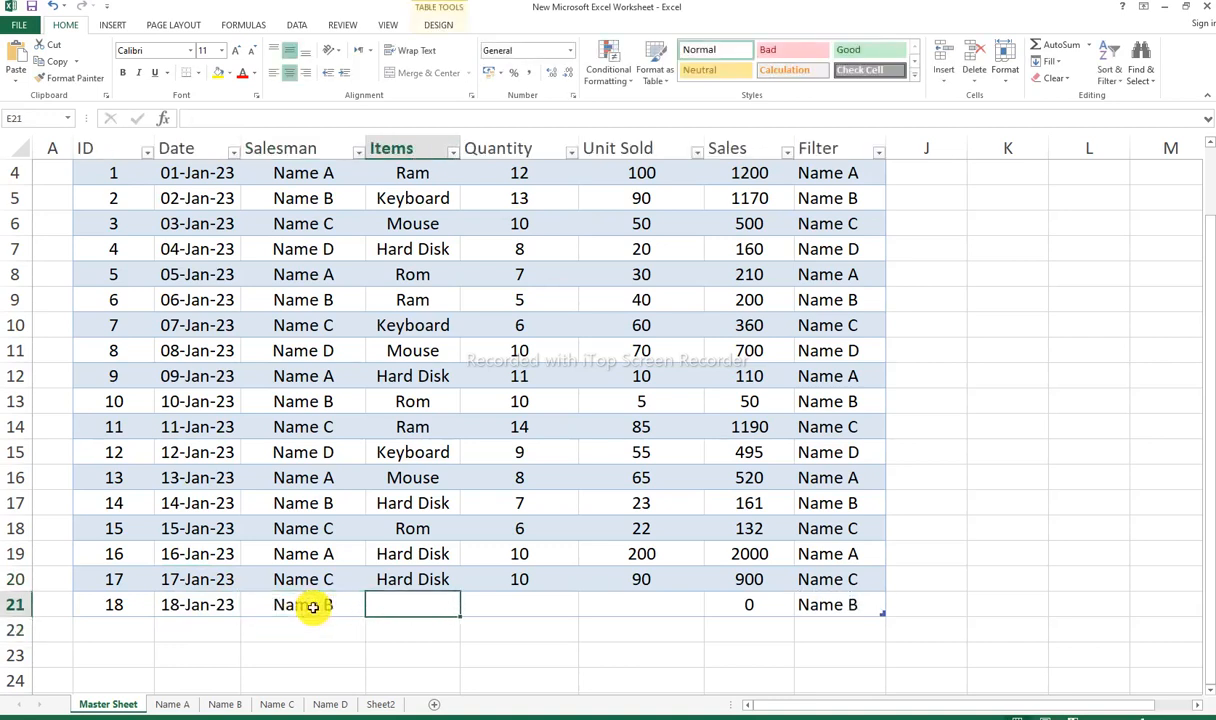
pyautogui.write('Rom')
pyautogui.press('Tab')
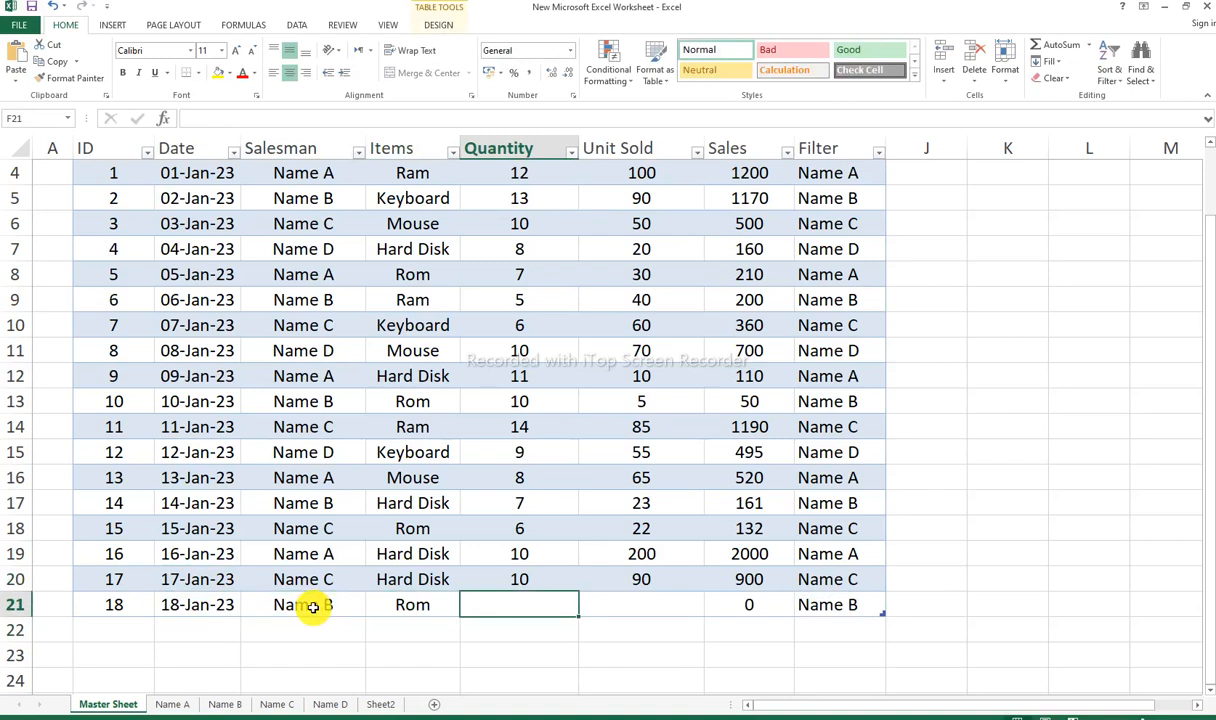
pyautogui.write('15')
pyautogui.press('Tab')
pyautogui.write('100')
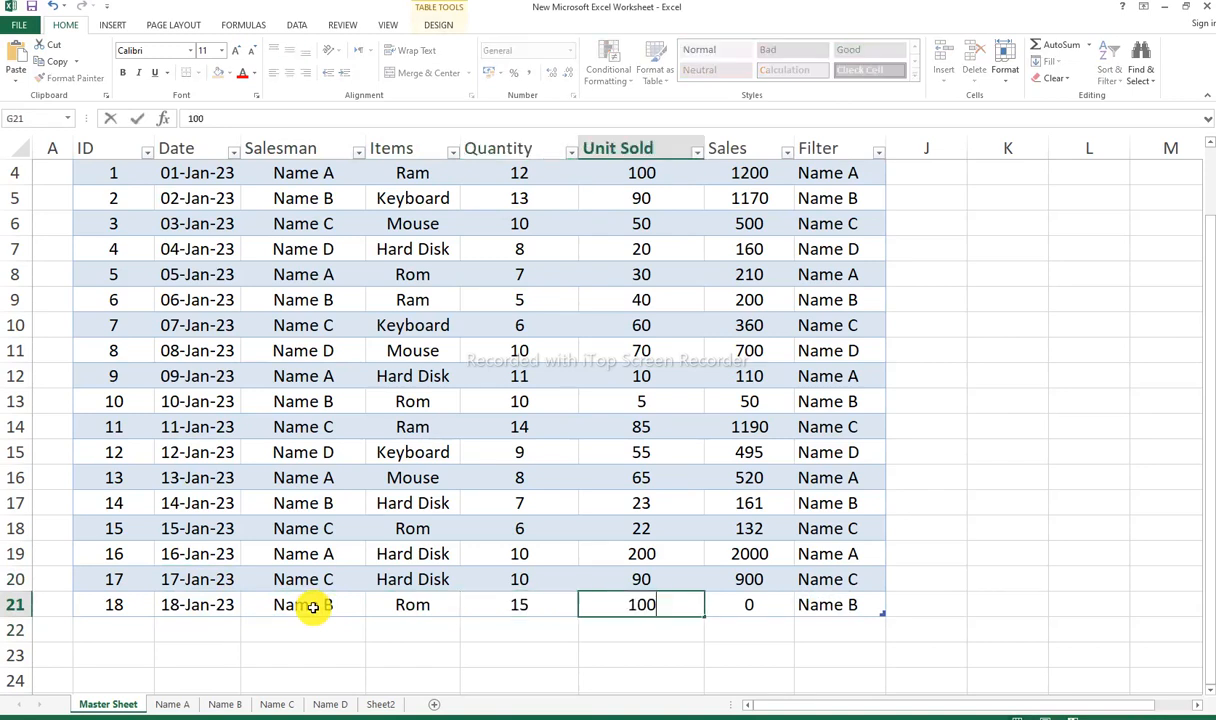
pyautogui.press('Tab')
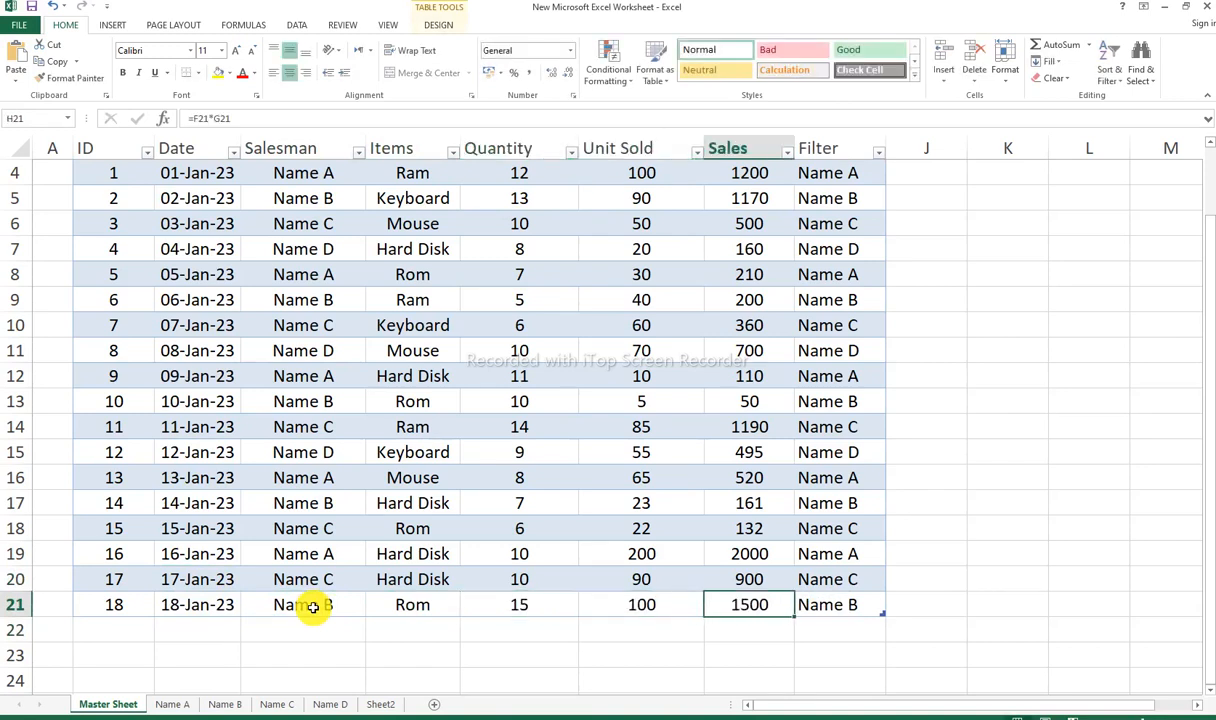
pyautogui.click(22, 604)
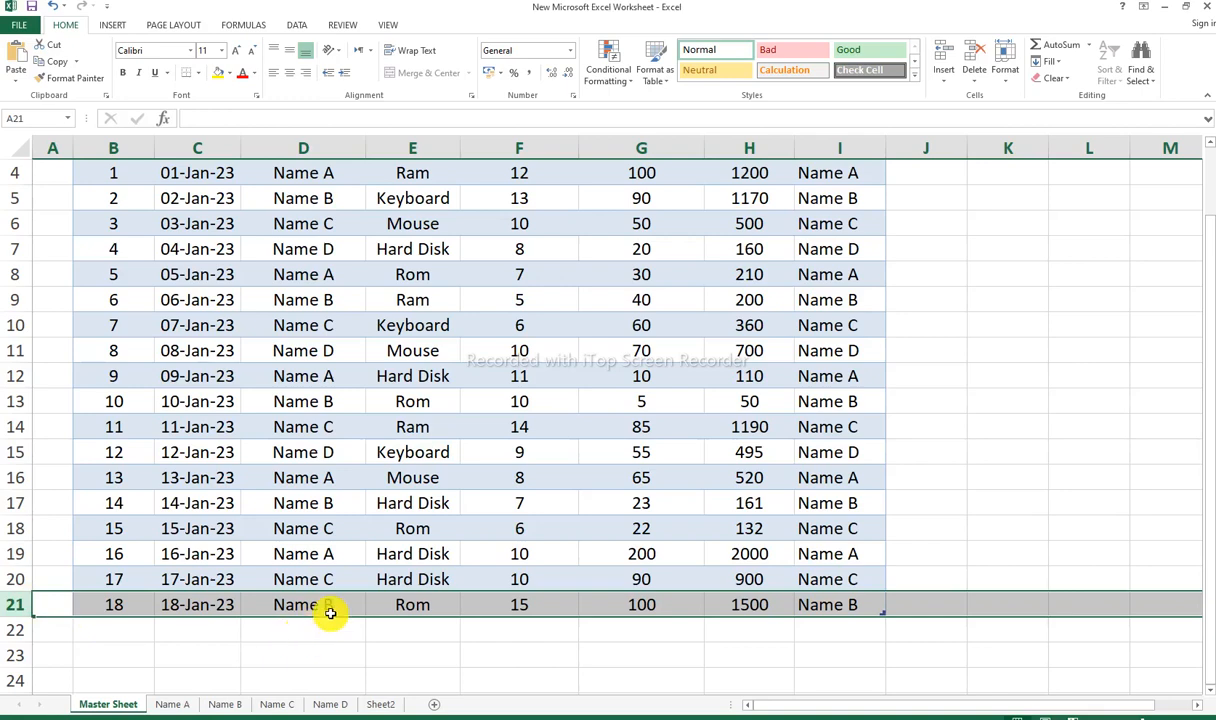
# Step: Refresh the pivot table on the Name B sheet and select its row 9
pyautogui.click(219, 704)
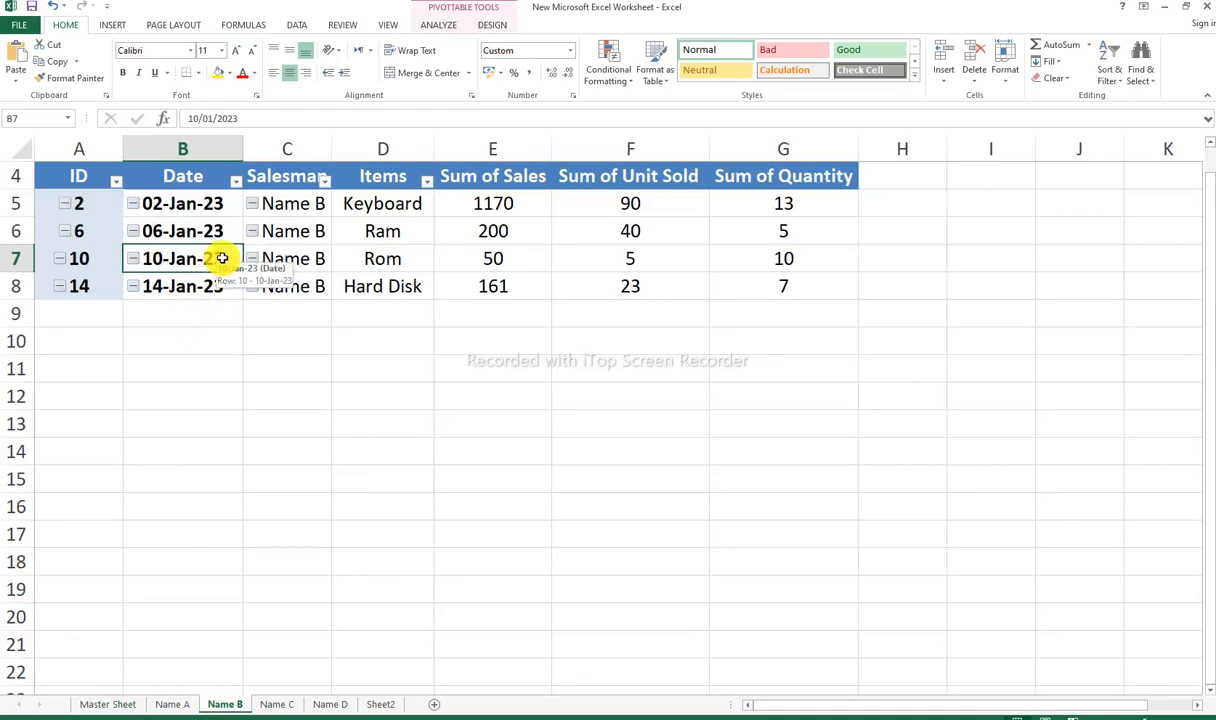
pyautogui.click(200, 231)
pyautogui.rightClick(236, 228)
pyautogui.press('Escape')
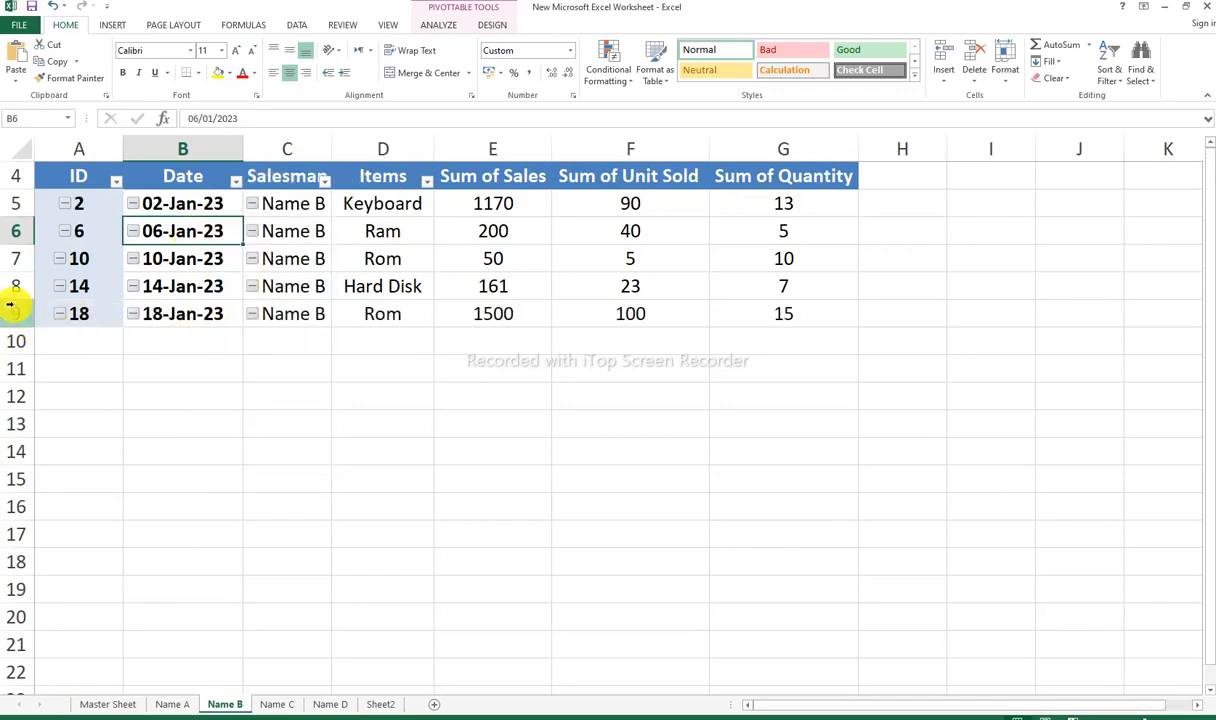
pyautogui.scroll(1, 8, 305)
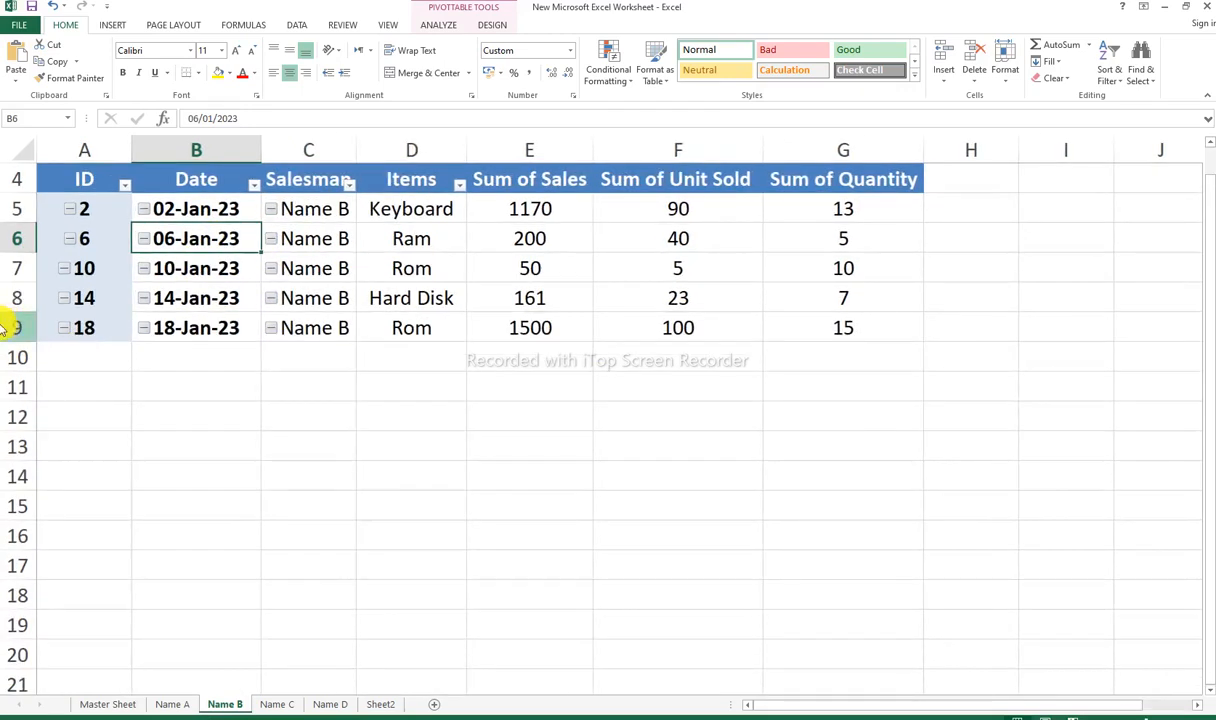
pyautogui.click(8, 326)
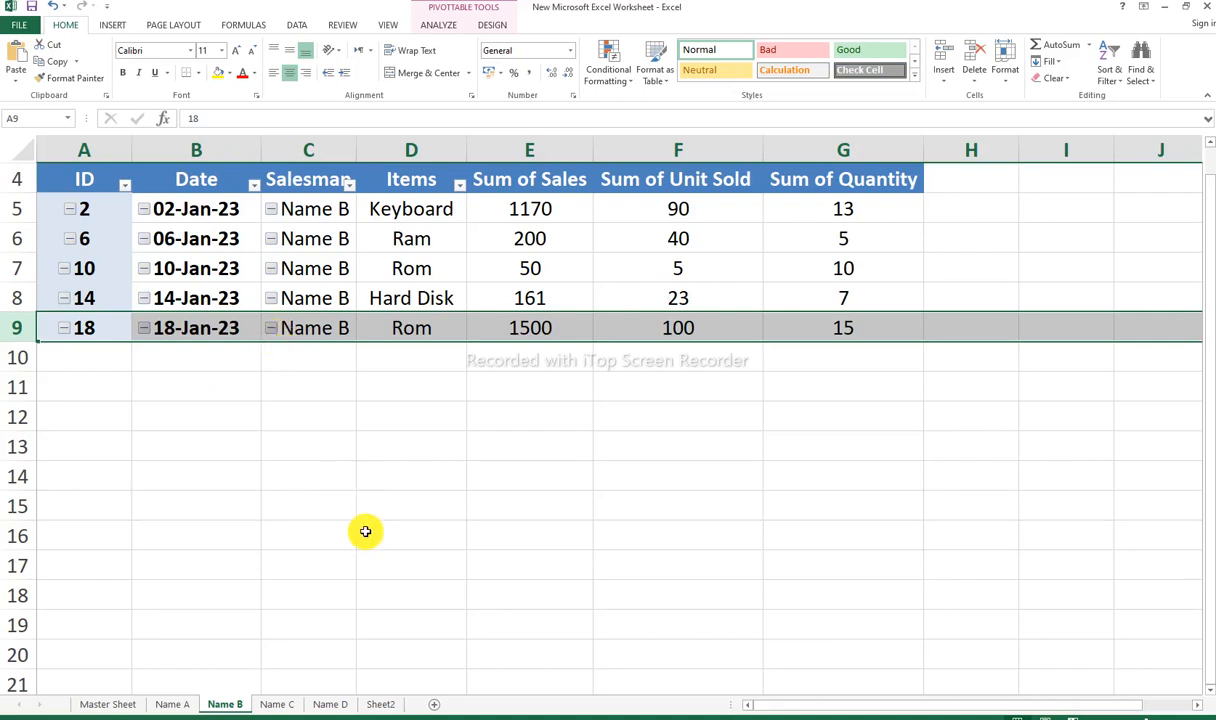
# Step: Switch to the Data Transfer to other Sheet workbook and look over the data on its Master Sheet
pyautogui.click(368, 716)
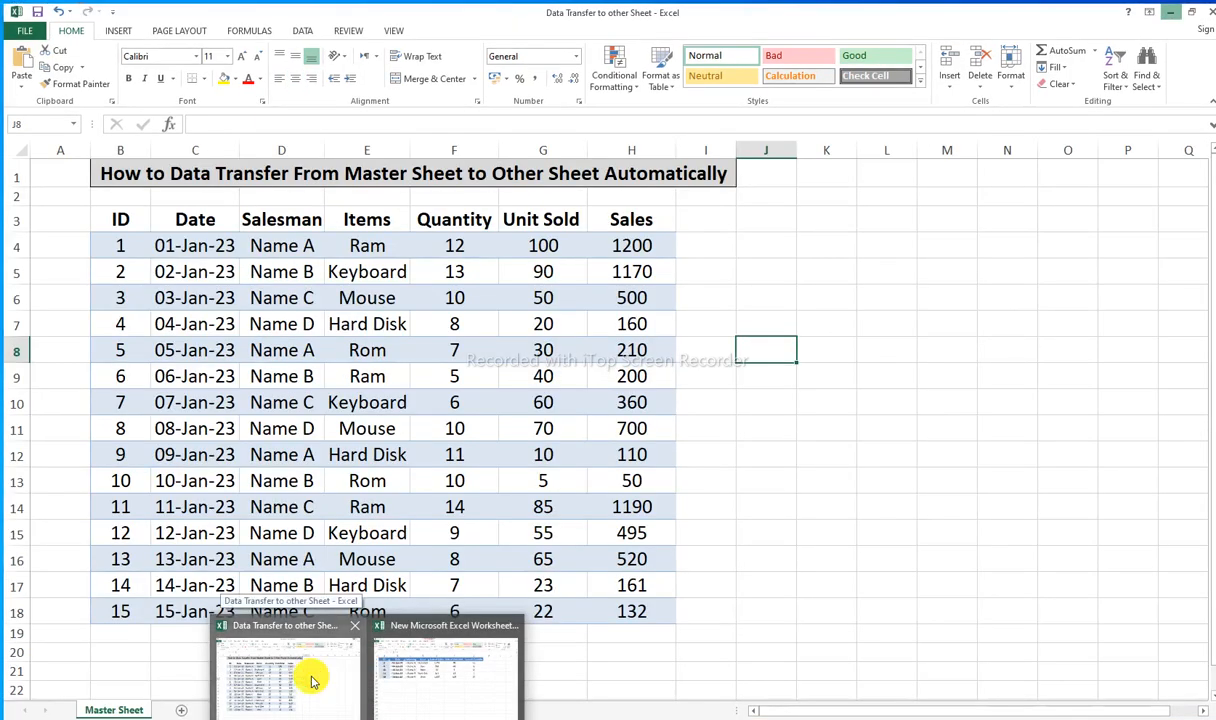
pyautogui.click(312, 680)
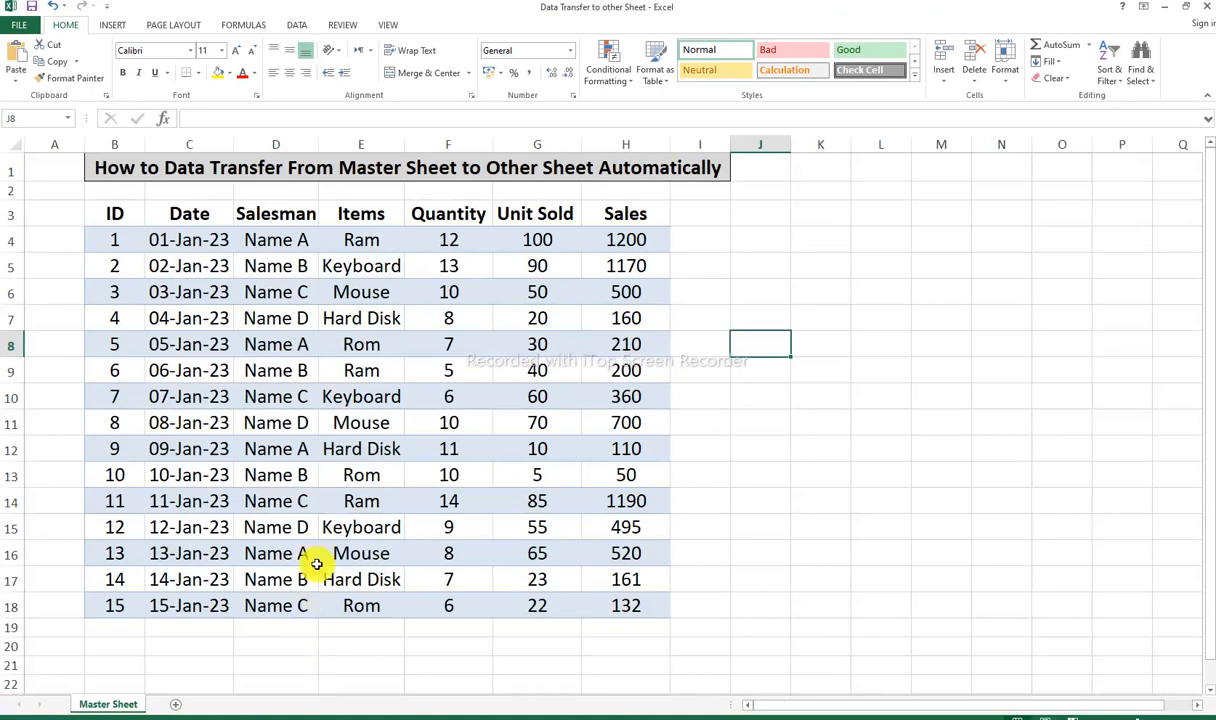
pyautogui.keyDown('ctrl'); pyautogui.scroll(1, 220, 396); pyautogui.keyUp('ctrl')
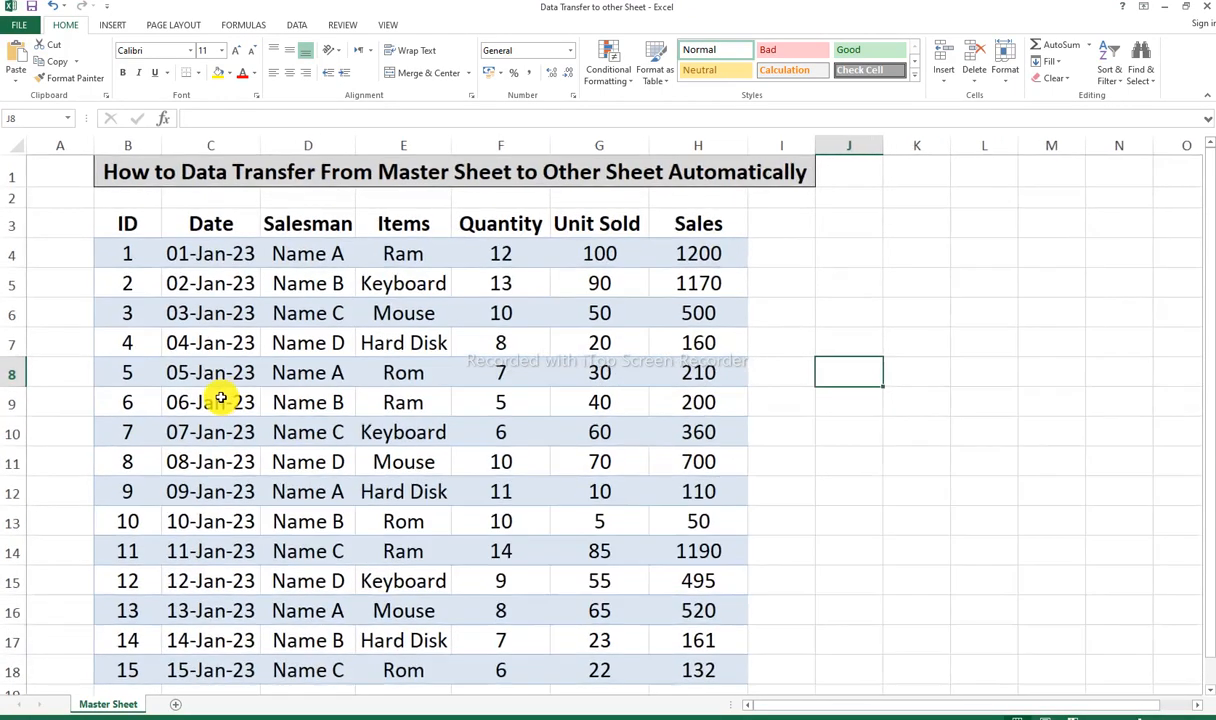
pyautogui.scroll(-1, 223, 388)
pyautogui.scroll(1, 223, 388)
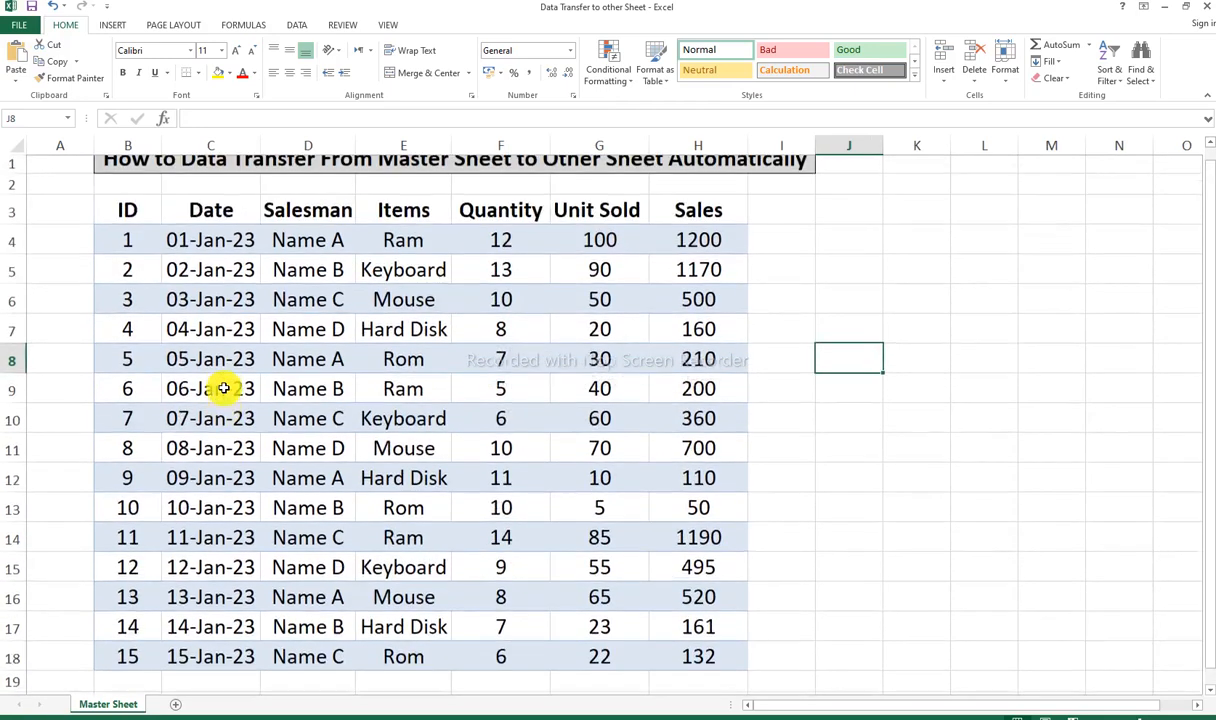
pyautogui.keyDown('ctrl'); pyautogui.scroll(-1, 223, 388); pyautogui.keyUp('ctrl')
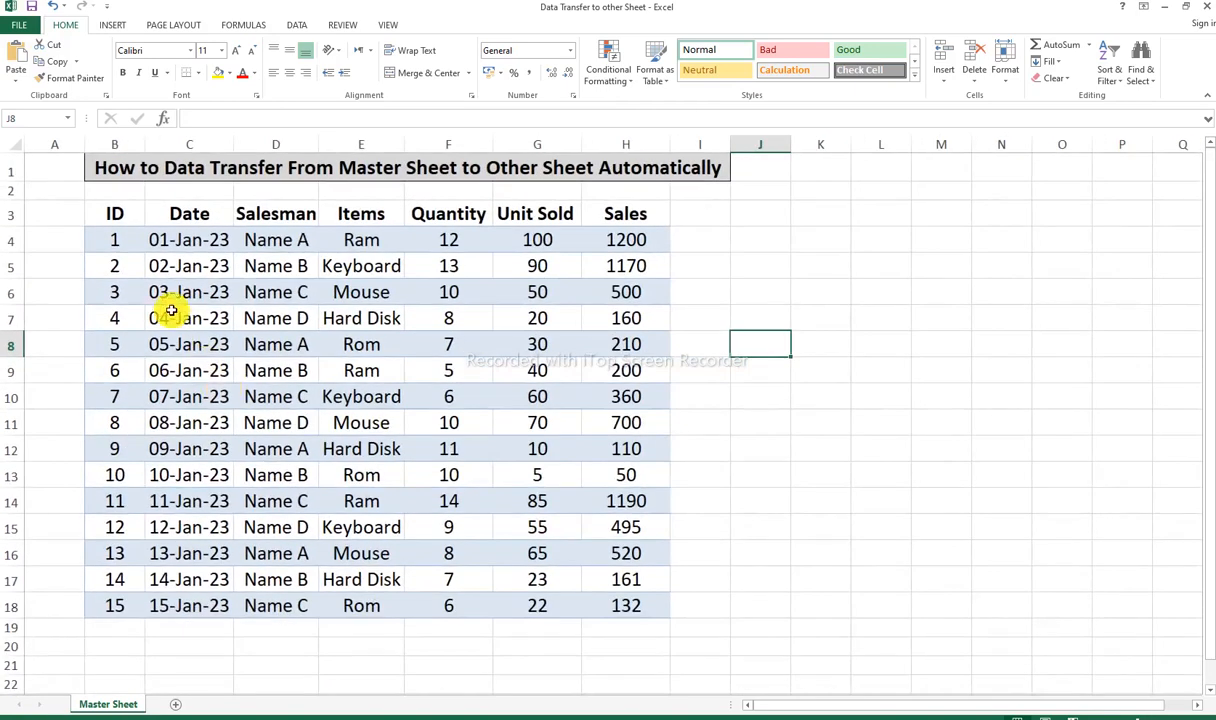
# Step: Go through the column headers in row 3 one by one, from ID to Sales
pyautogui.click(128, 210)
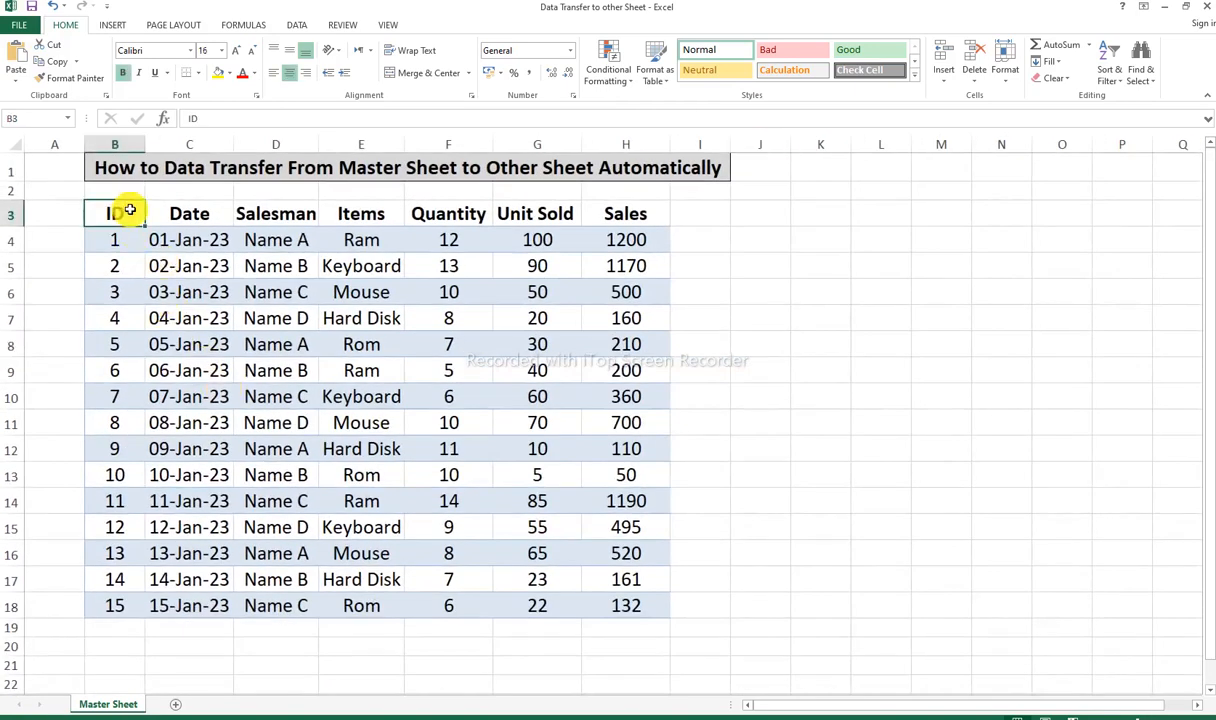
pyautogui.click(190, 212)
pyautogui.click(275, 212)
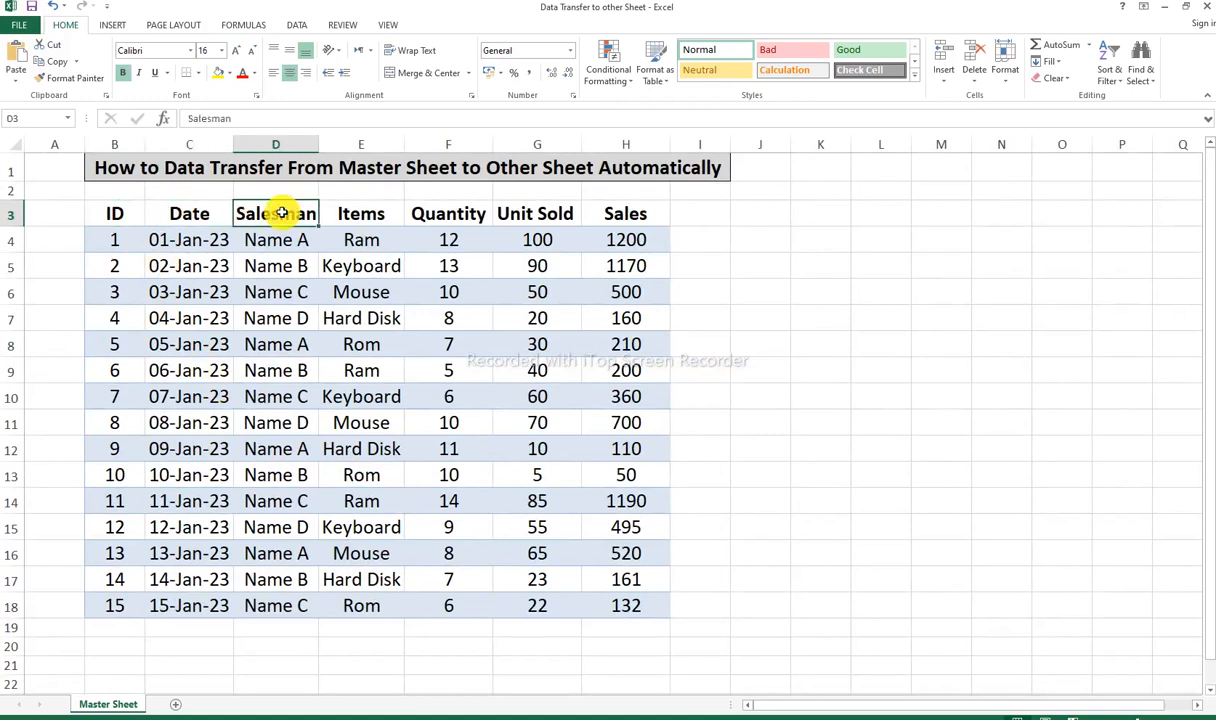
pyautogui.click(370, 213)
pyautogui.click(436, 213)
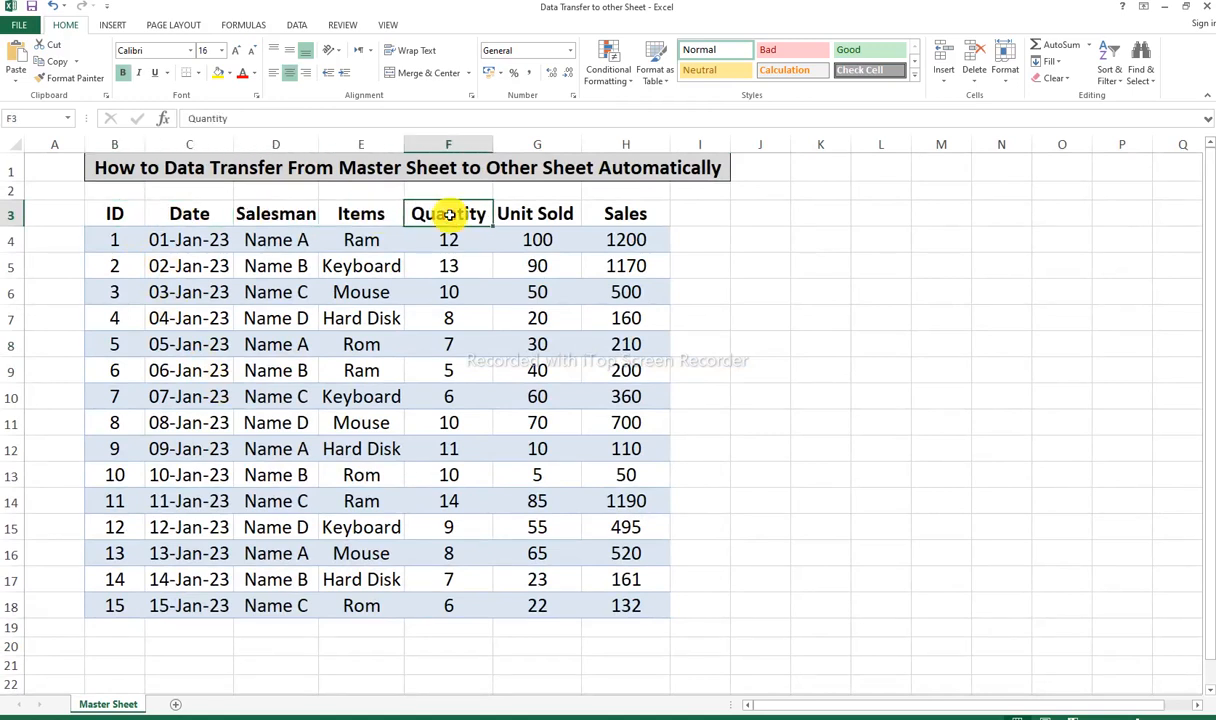
pyautogui.click(545, 216)
pyautogui.click(635, 216)
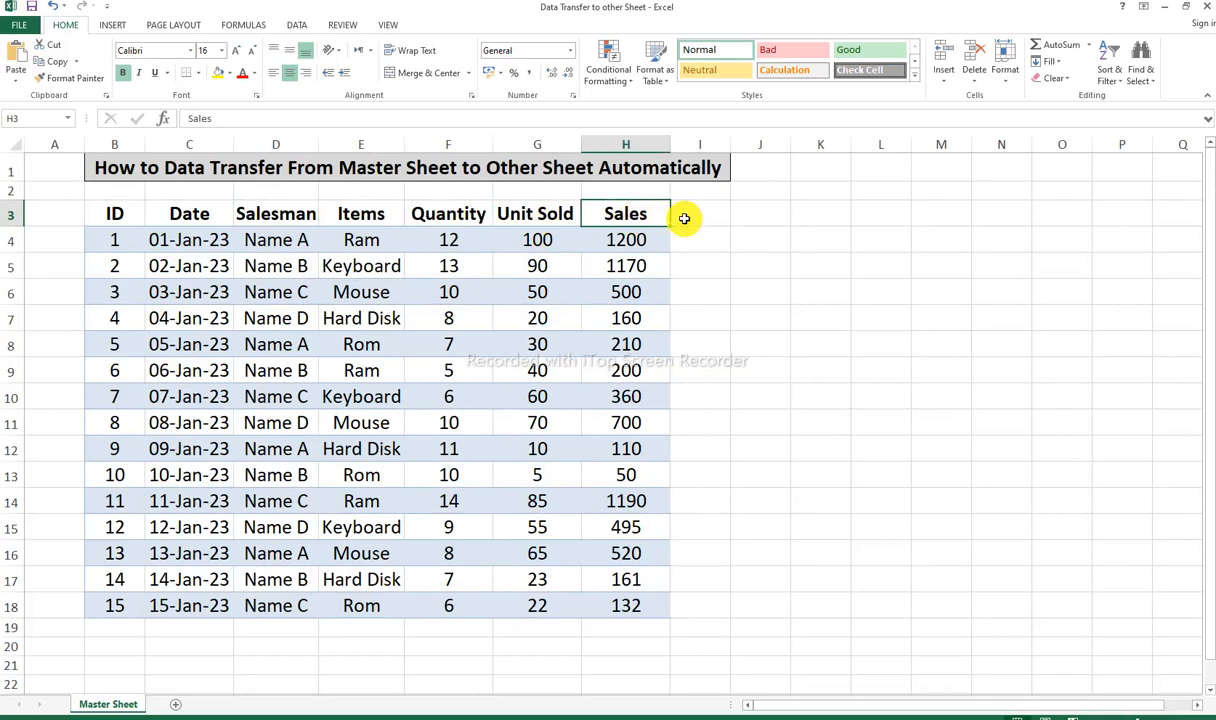
# Step: Add a Filter header in I3 and link I4 to the salesman with the formula =D4
pyautogui.click(689, 213)
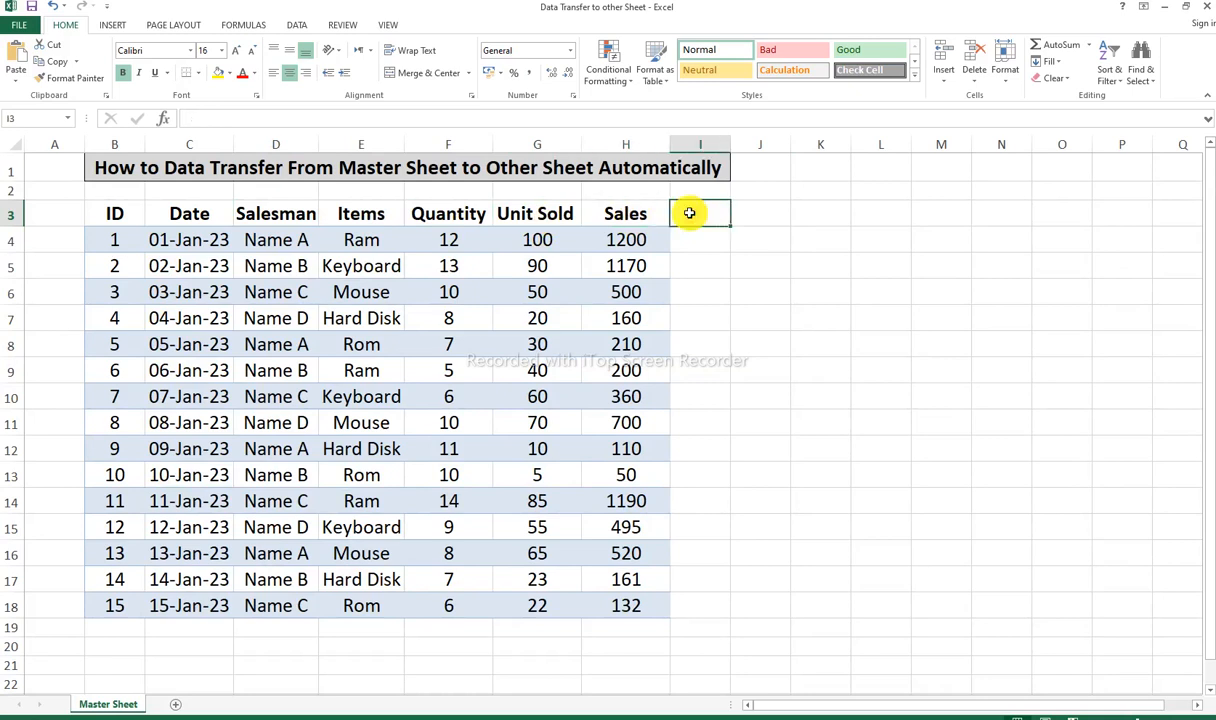
pyautogui.write('Filter')
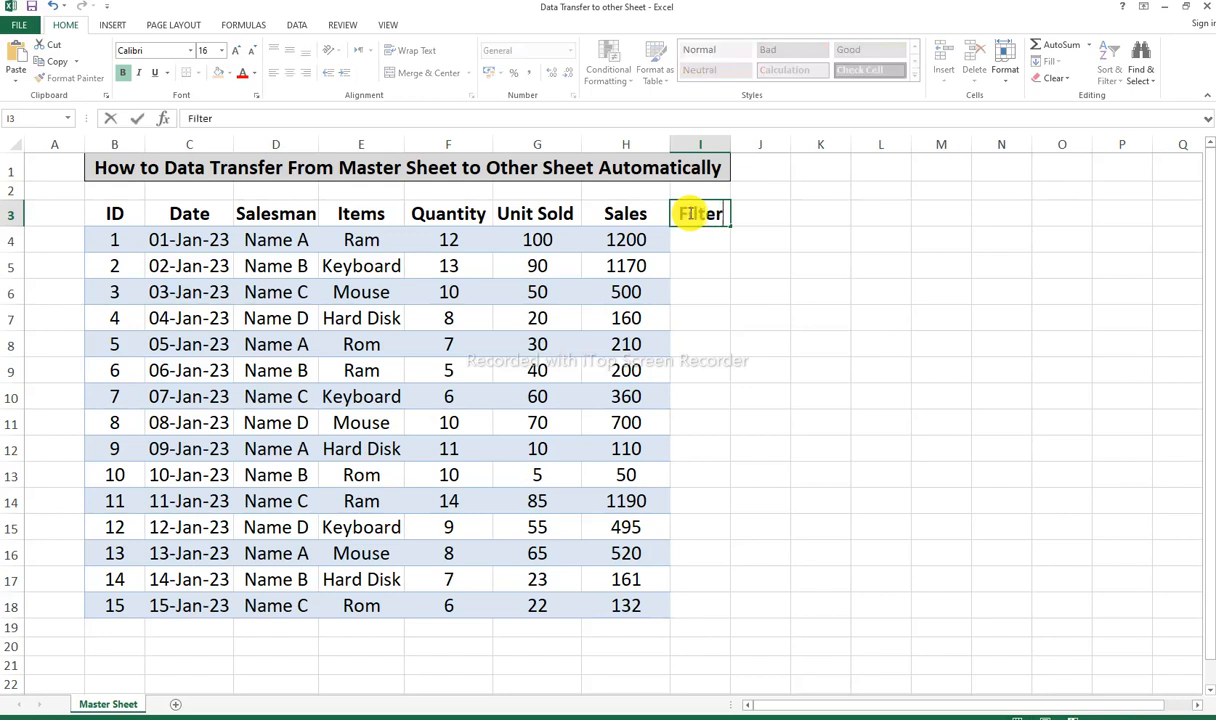
pyautogui.press('Return')
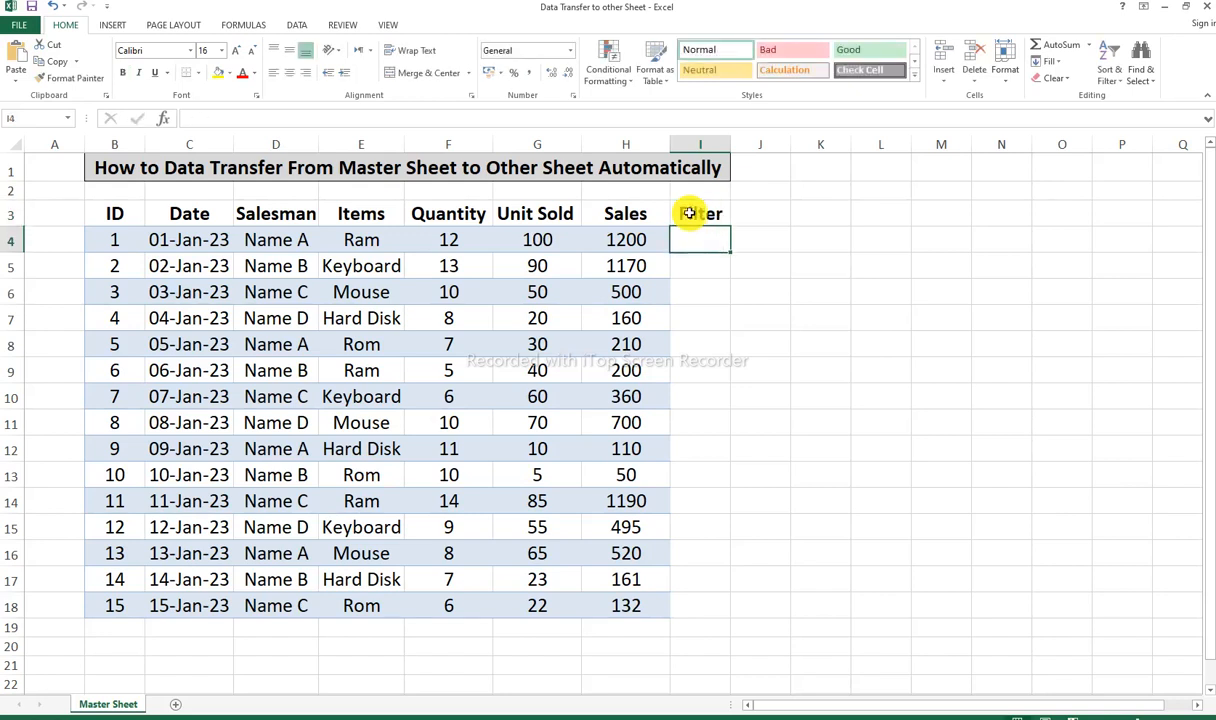
pyautogui.write('=')
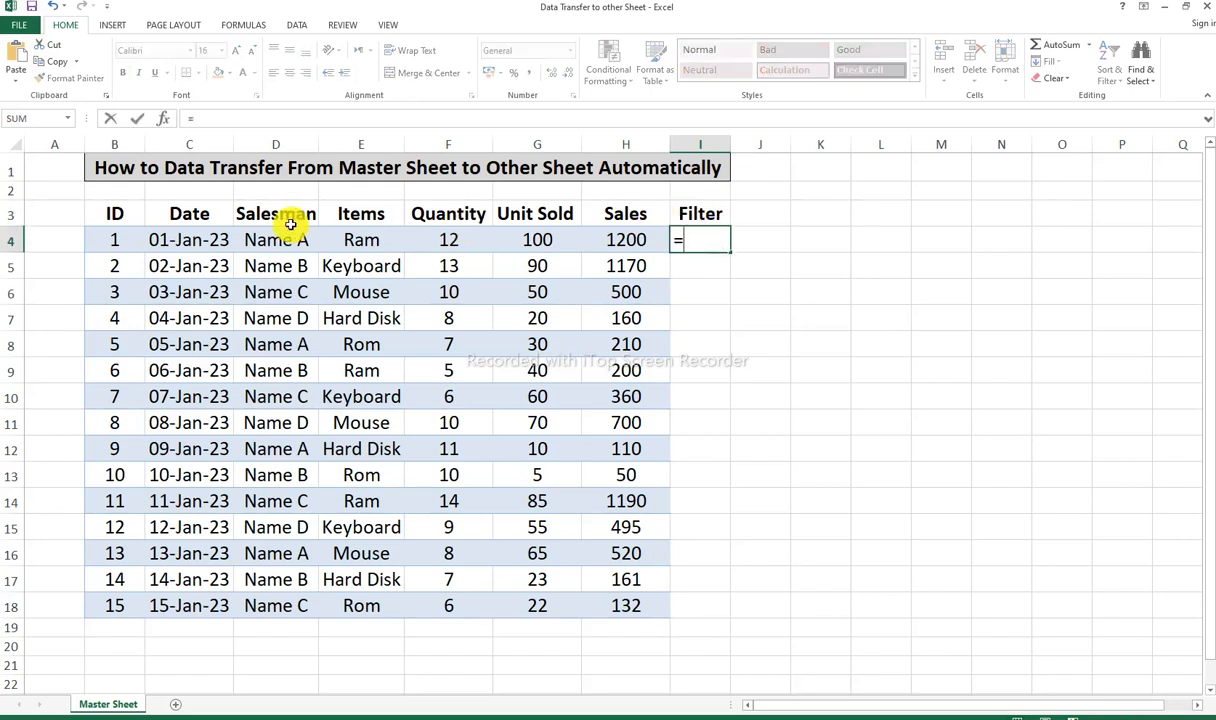
pyautogui.click(268, 238)
pyautogui.press('Return')
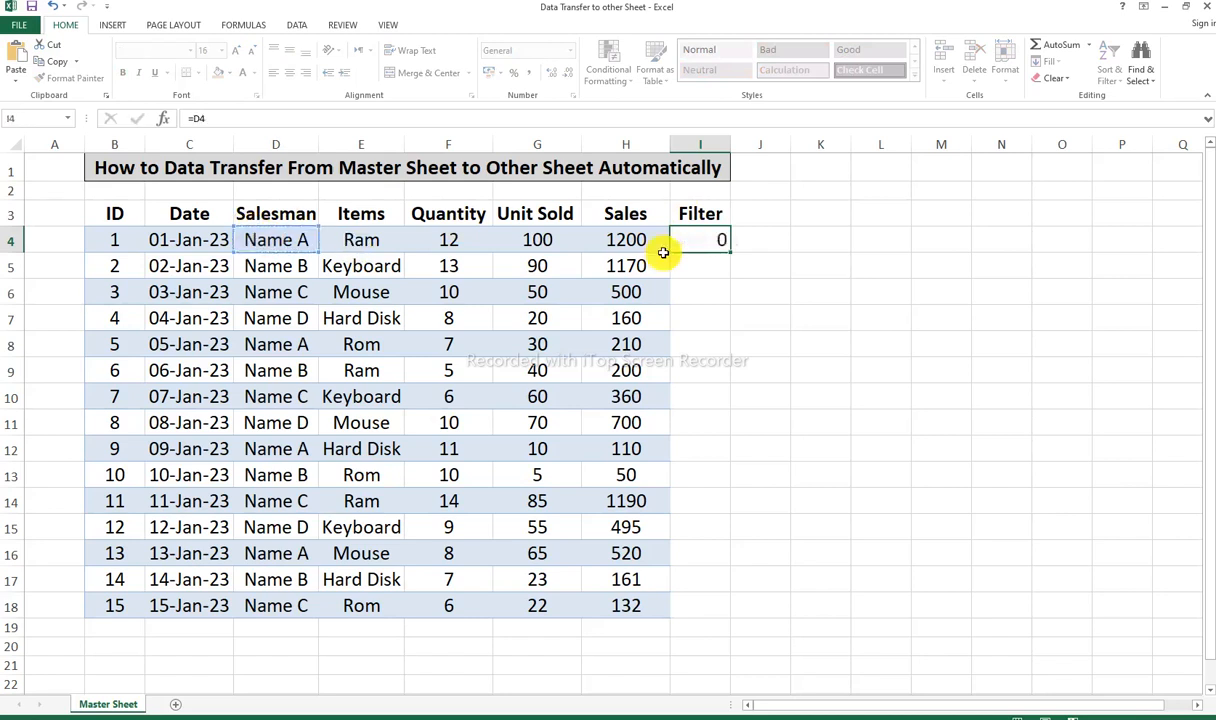
# Step: AutoFit the width of column I and fill the I4 formula down to row 18
pyautogui.doubleClick(730, 144)
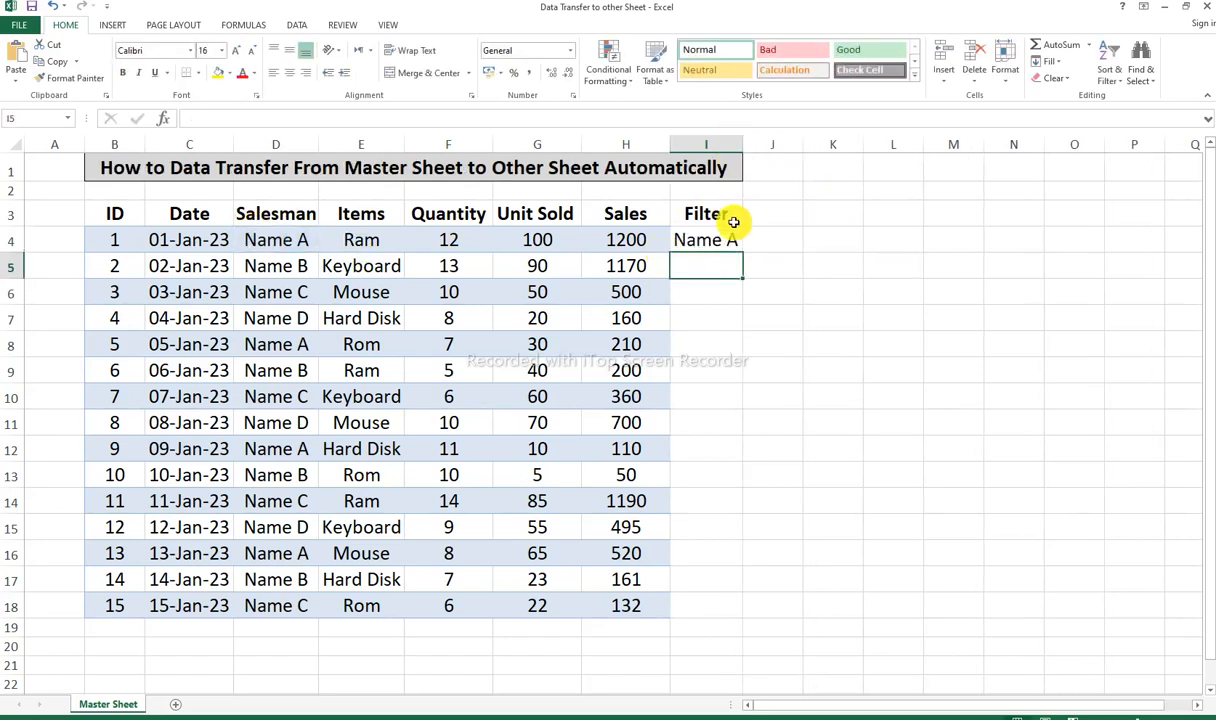
pyautogui.click(730, 240)
pyautogui.doubleClick(742, 252)
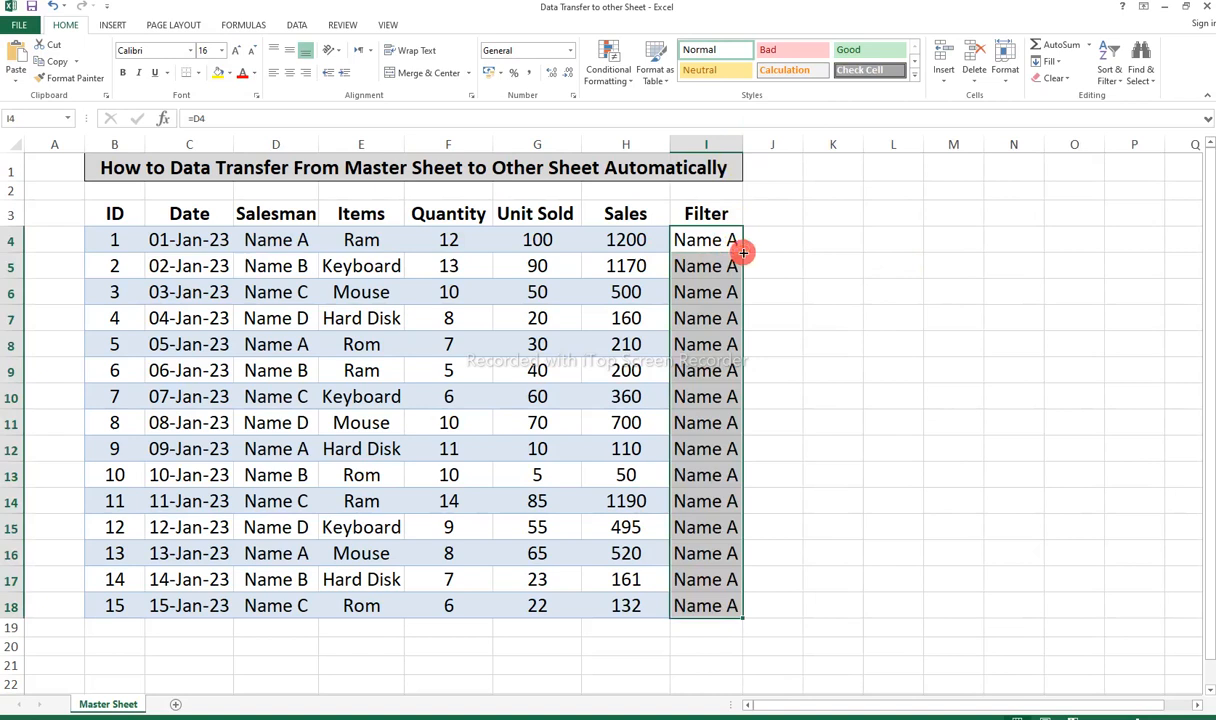
pyautogui.click(784, 292)
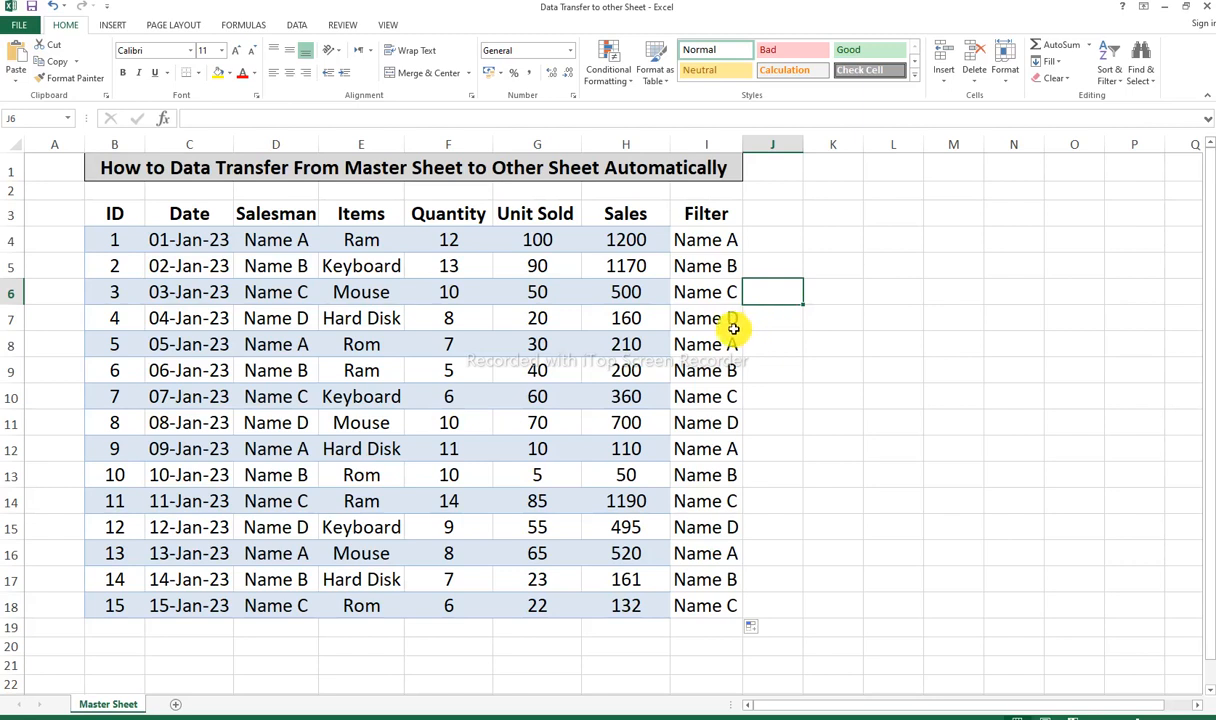
# Step: Convert the data range B3:I18 into a table with headers
pyautogui.click(299, 220)
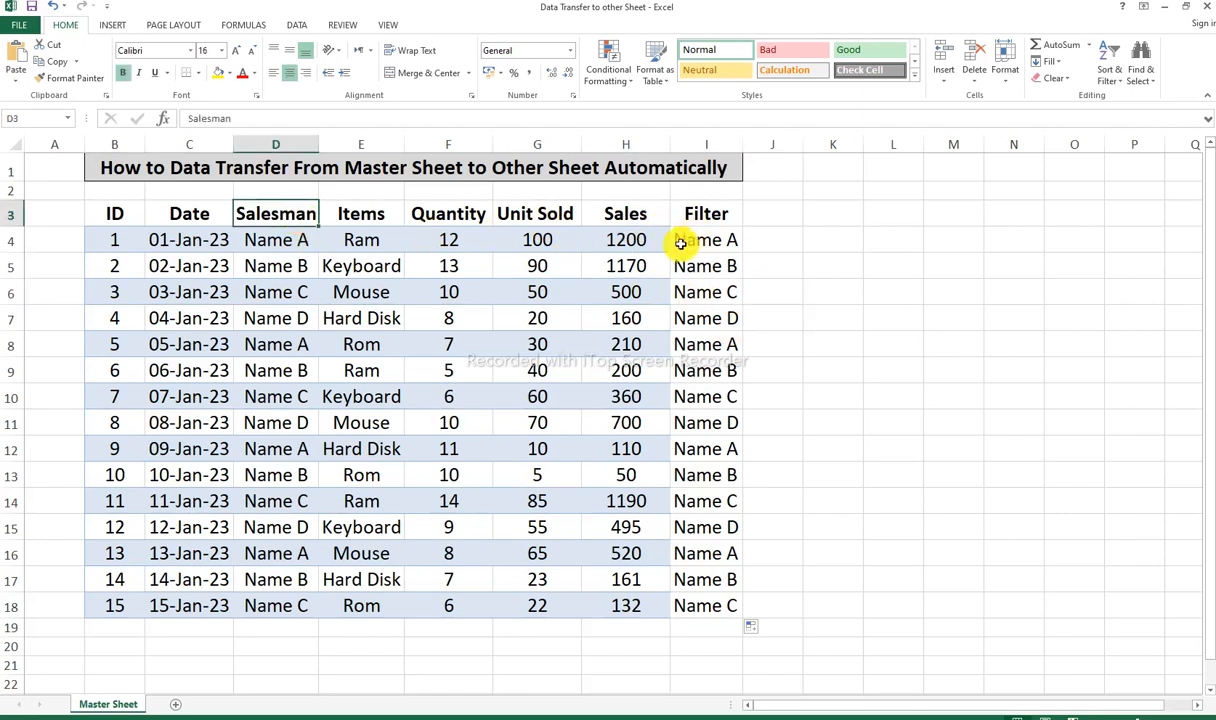
pyautogui.click(474, 267)
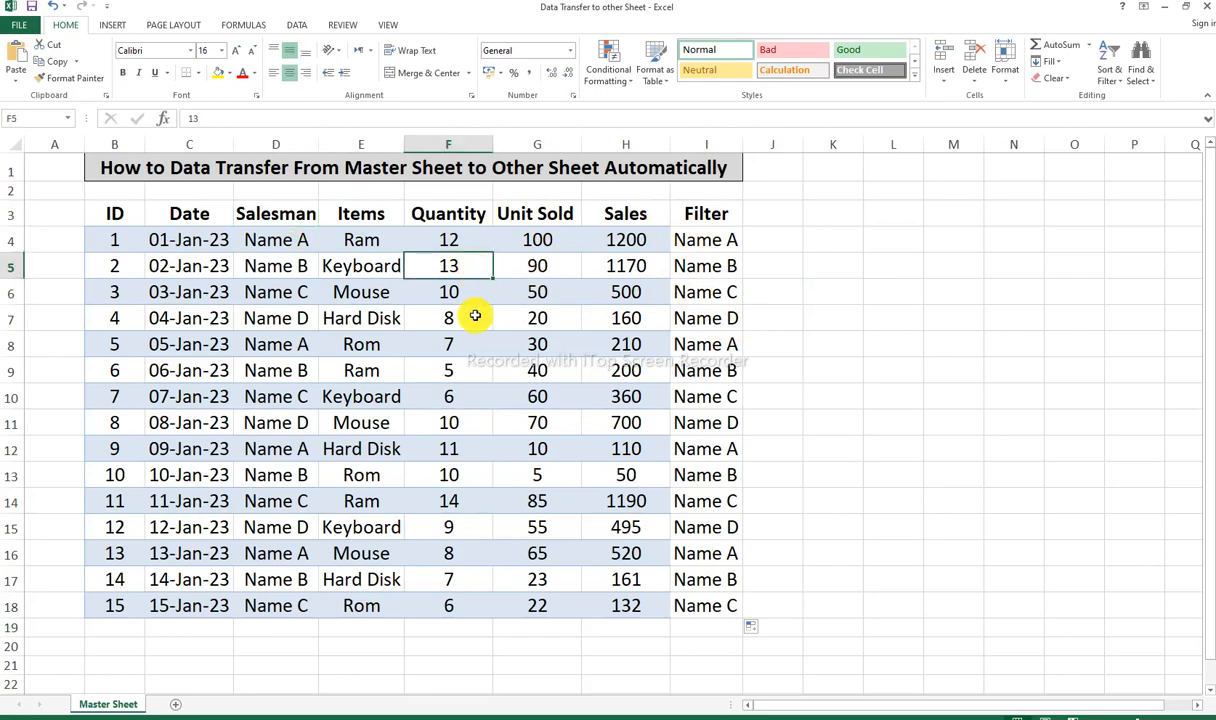
pyautogui.hotkey('ctrl', 't')
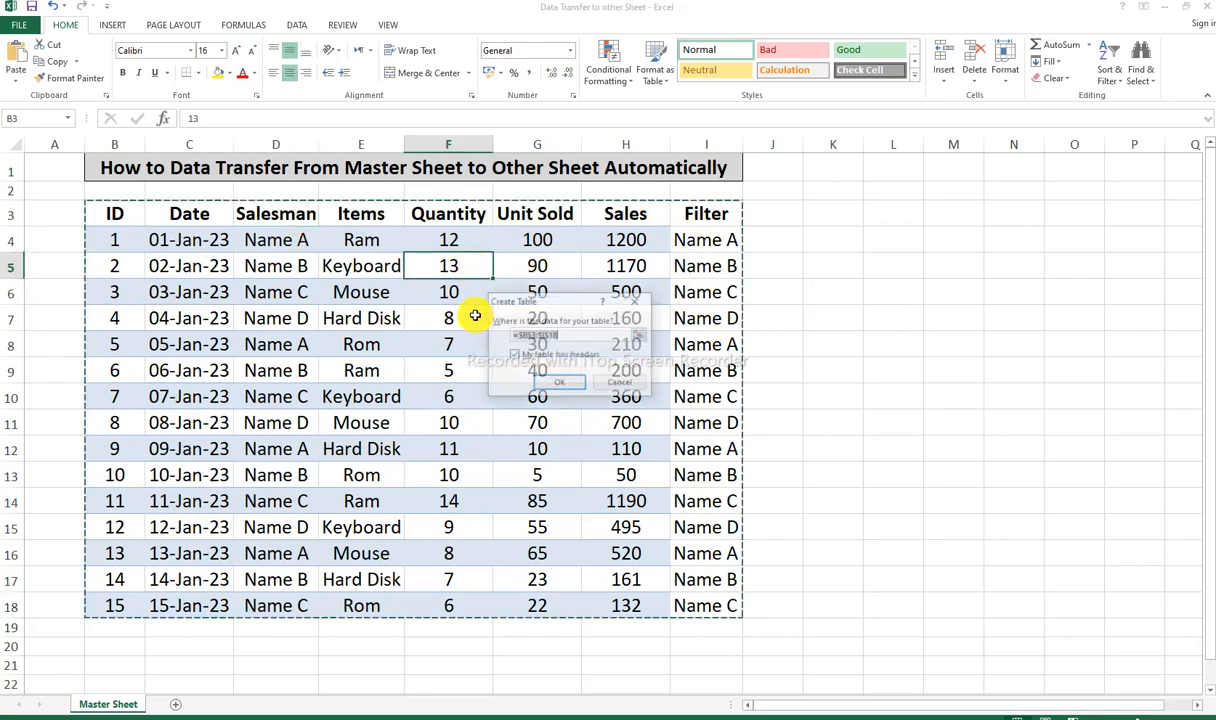
pyautogui.click(565, 382)
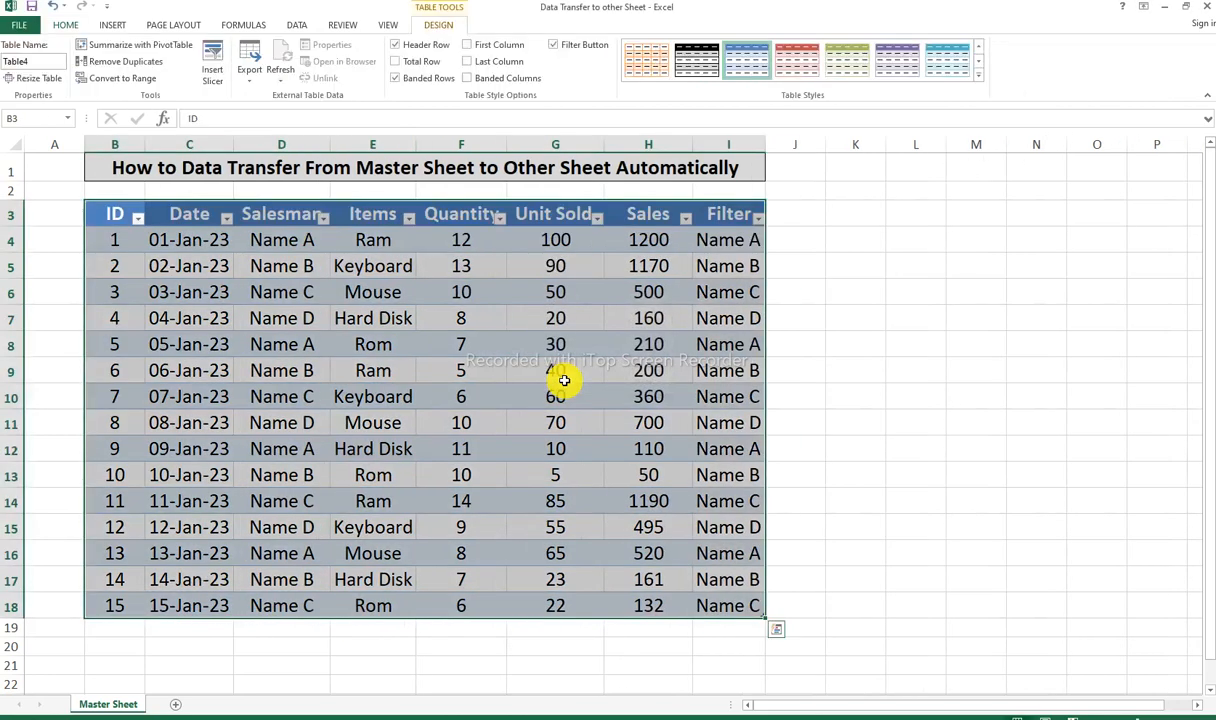
# Step: View the Format as Table option without applying a style, and deselect the table by selecting F19
pyautogui.click(70, 25)
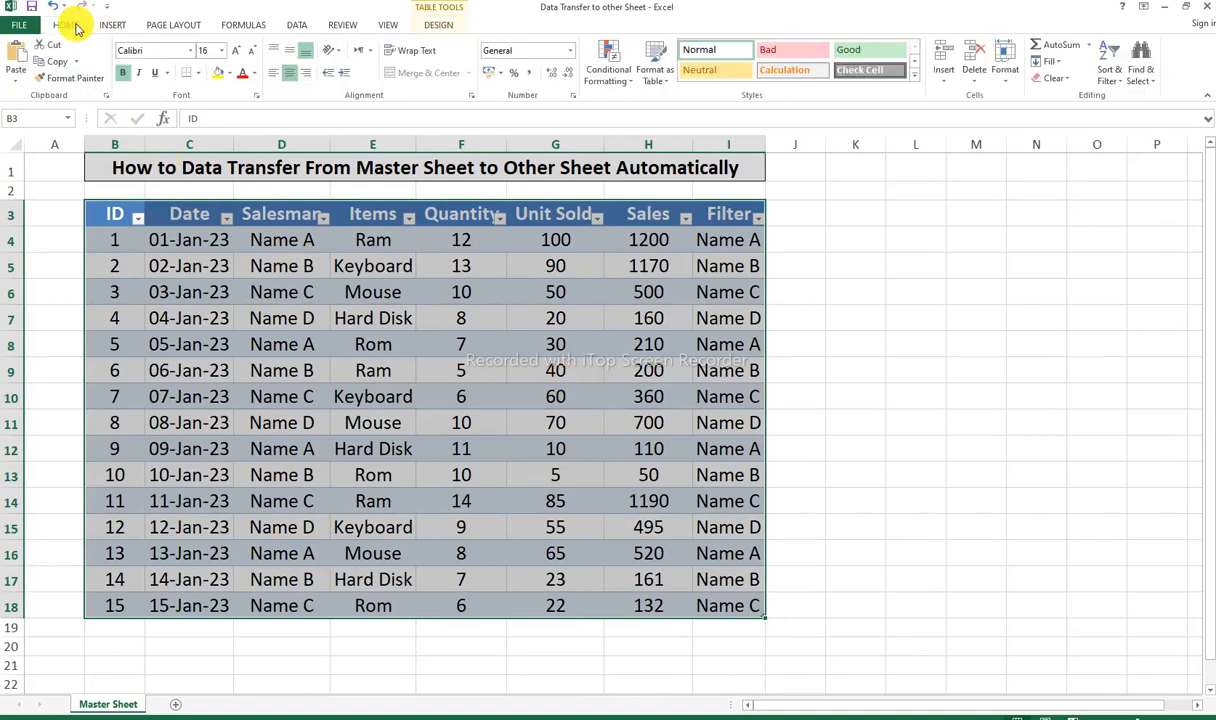
pyautogui.click(659, 80)
pyautogui.click(655, 52)
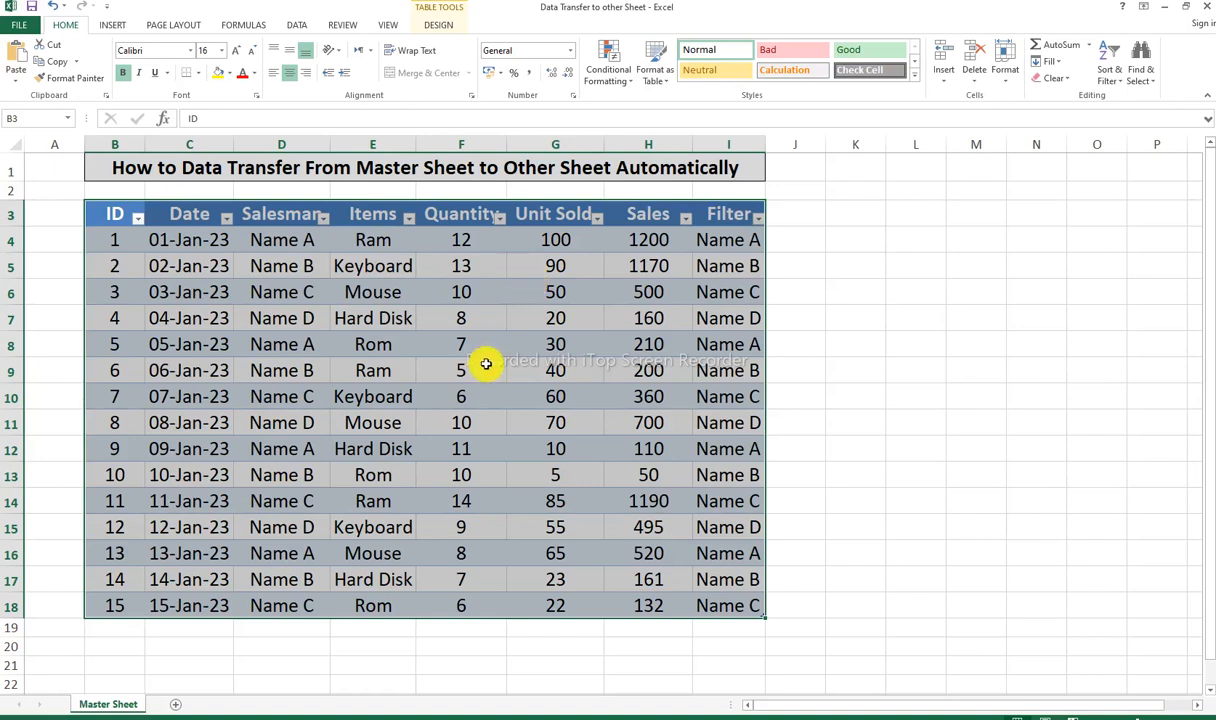
pyautogui.click(449, 628)
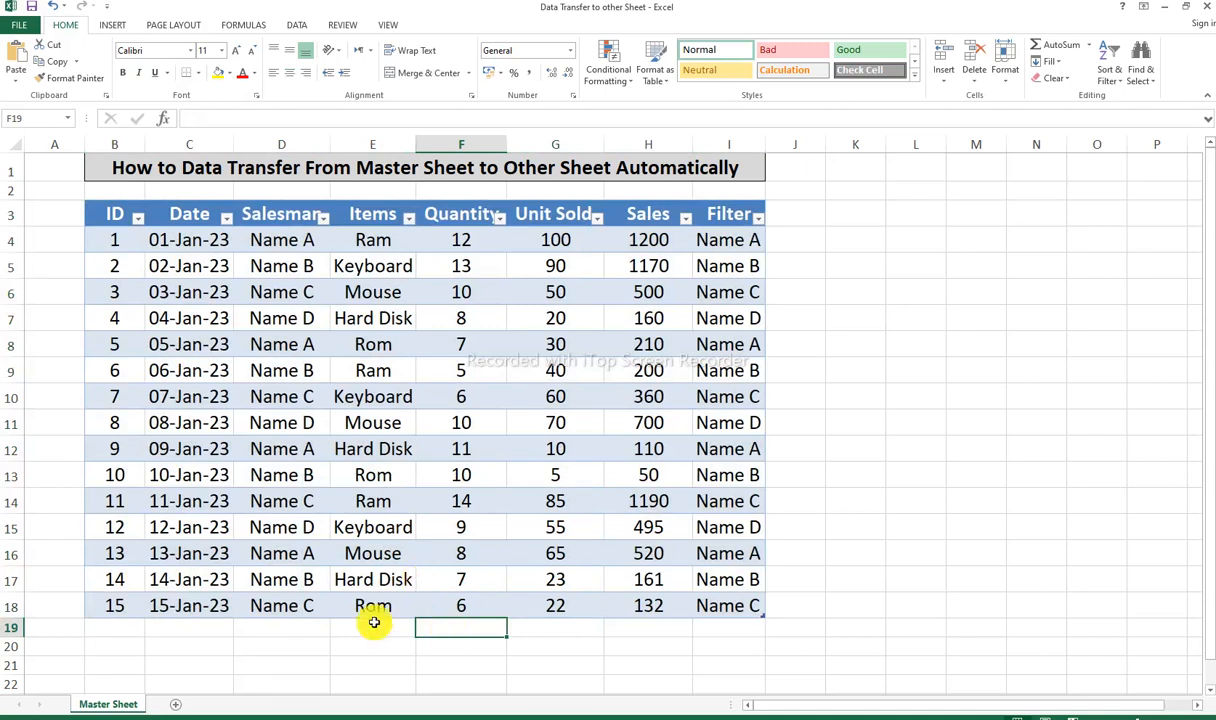
# Step: Create a PivotTable from the whole Master Sheet table on a new worksheet
pyautogui.click(281, 580)
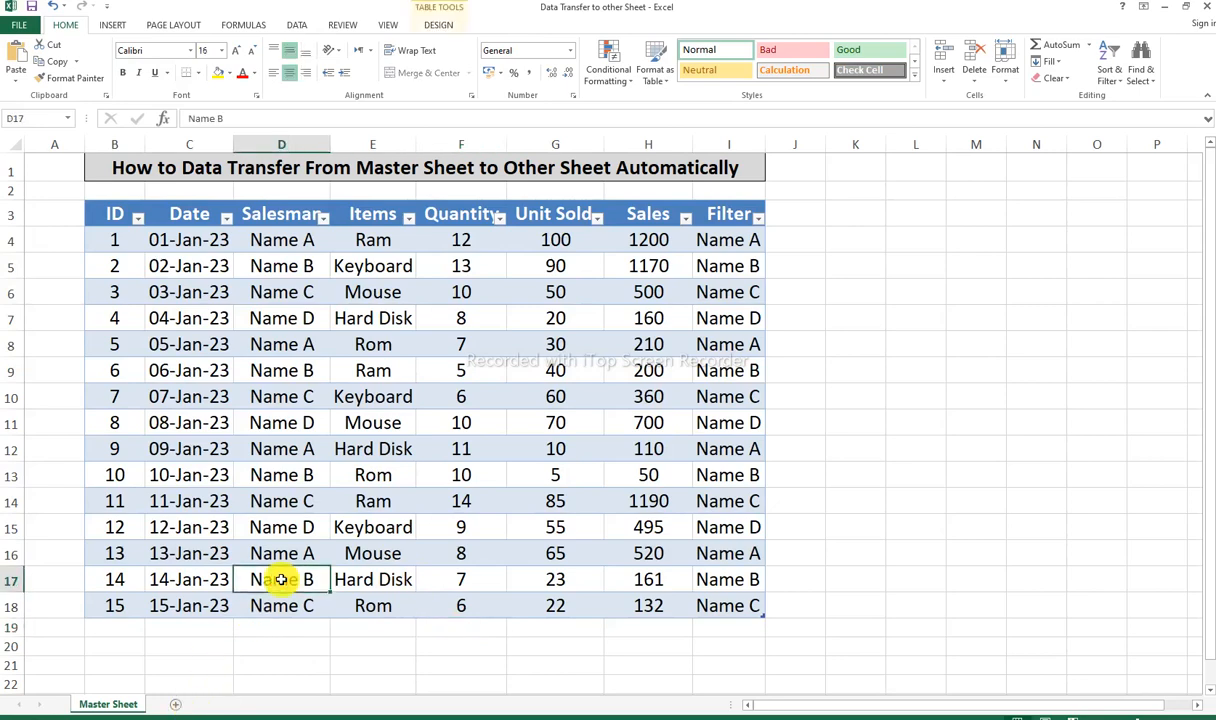
pyautogui.hotkey('ctrl', 'a')
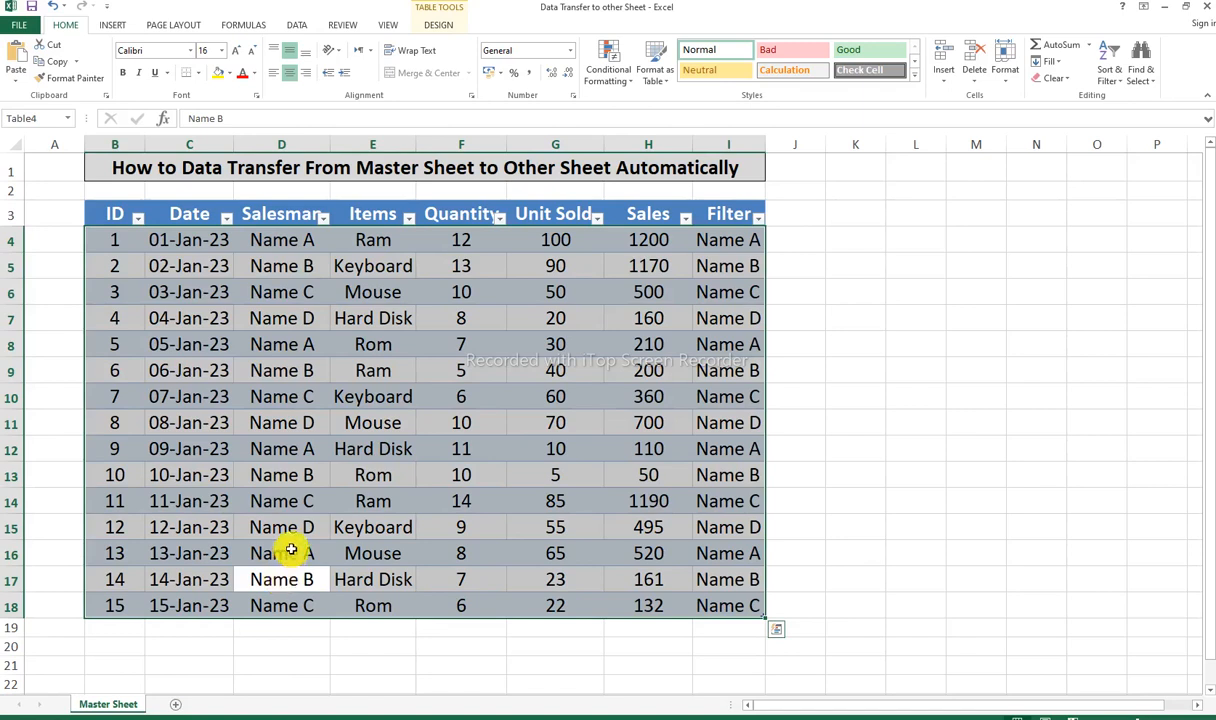
pyautogui.click(111, 27)
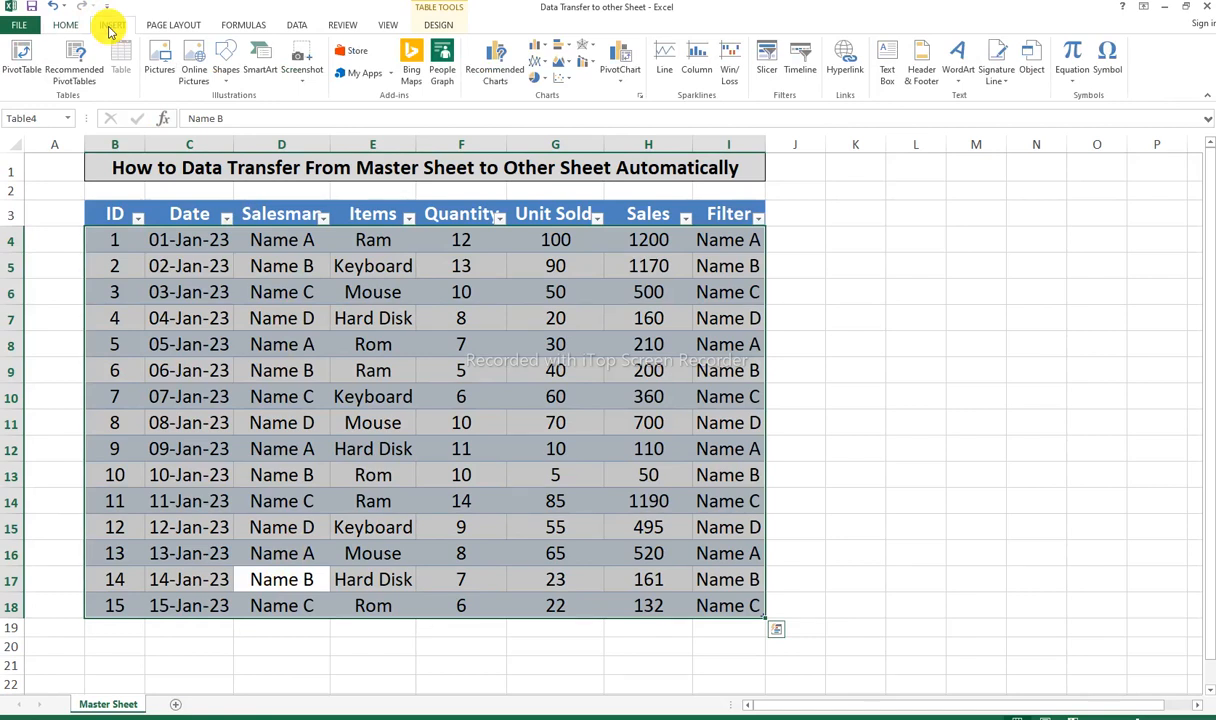
pyautogui.click(18, 58)
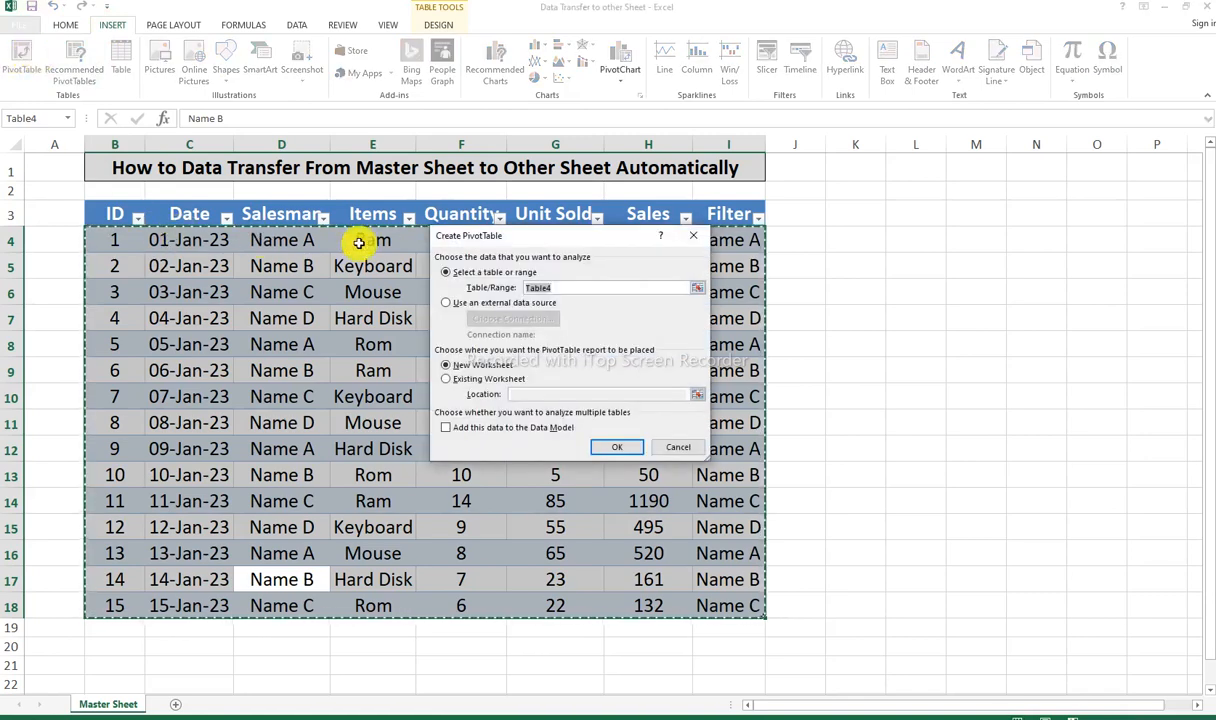
pyautogui.moveTo(535, 236); pyautogui.dragTo(545, 211)
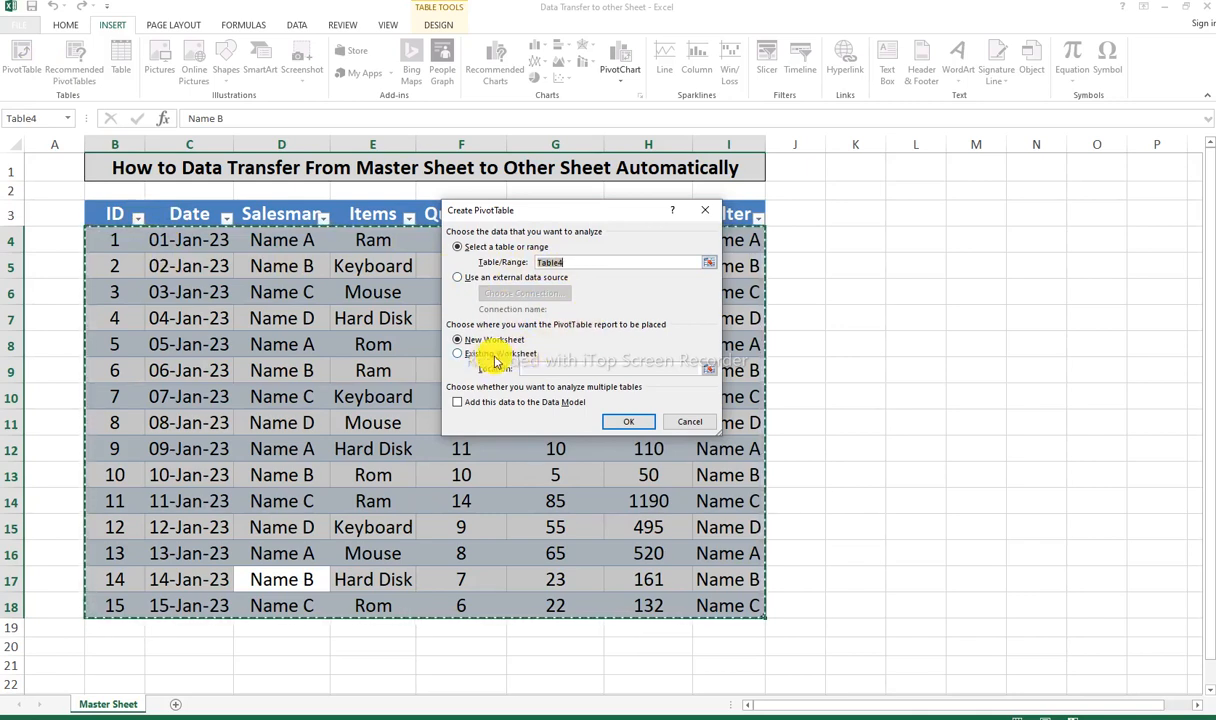
pyautogui.click(626, 421)
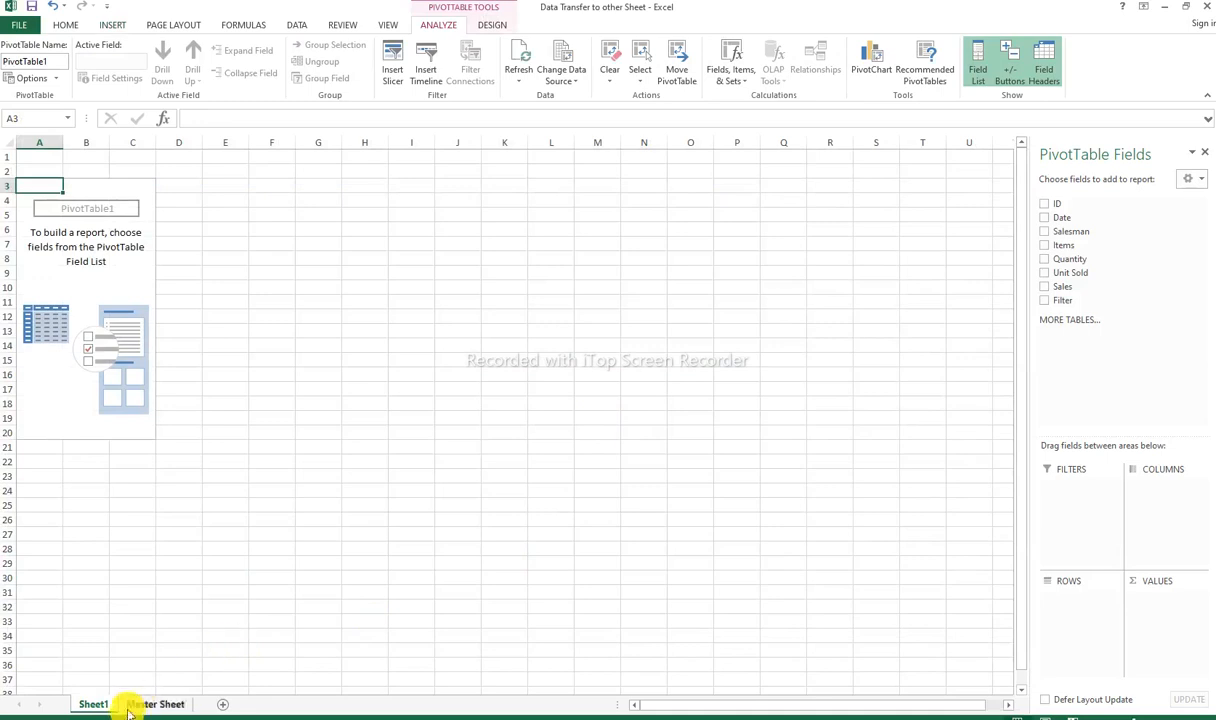
pyautogui.keyDown('ctrl'); pyautogui.scroll(2, 239, 604); pyautogui.keyUp('ctrl')
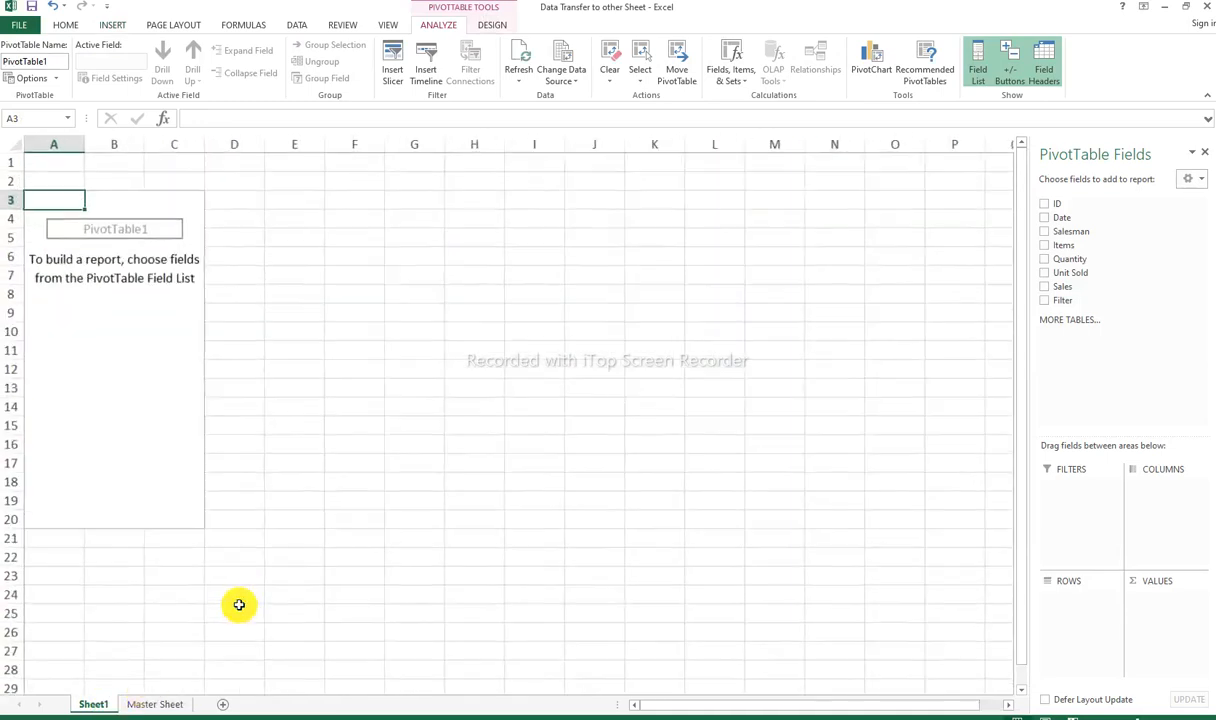
pyautogui.keyDown('ctrl'); pyautogui.scroll(1, 239, 604); pyautogui.keyUp('ctrl')
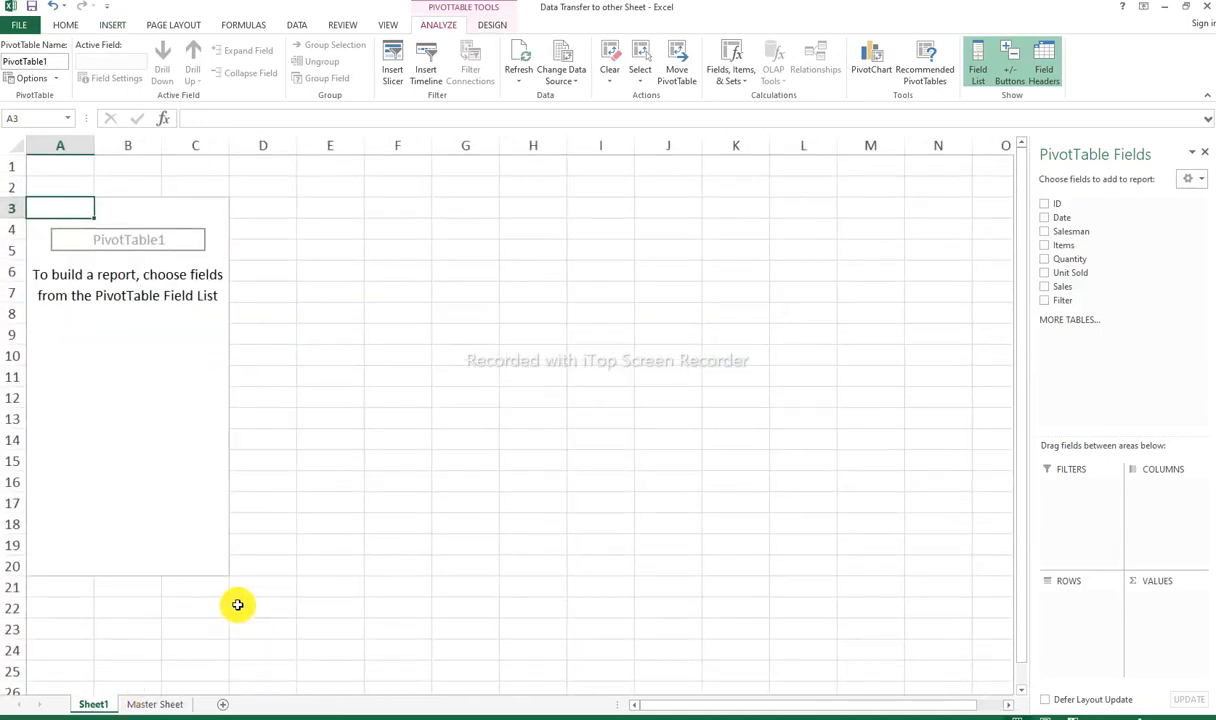
pyautogui.keyDown('ctrl'); pyautogui.scroll(-1, 237, 604); pyautogui.keyUp('ctrl')
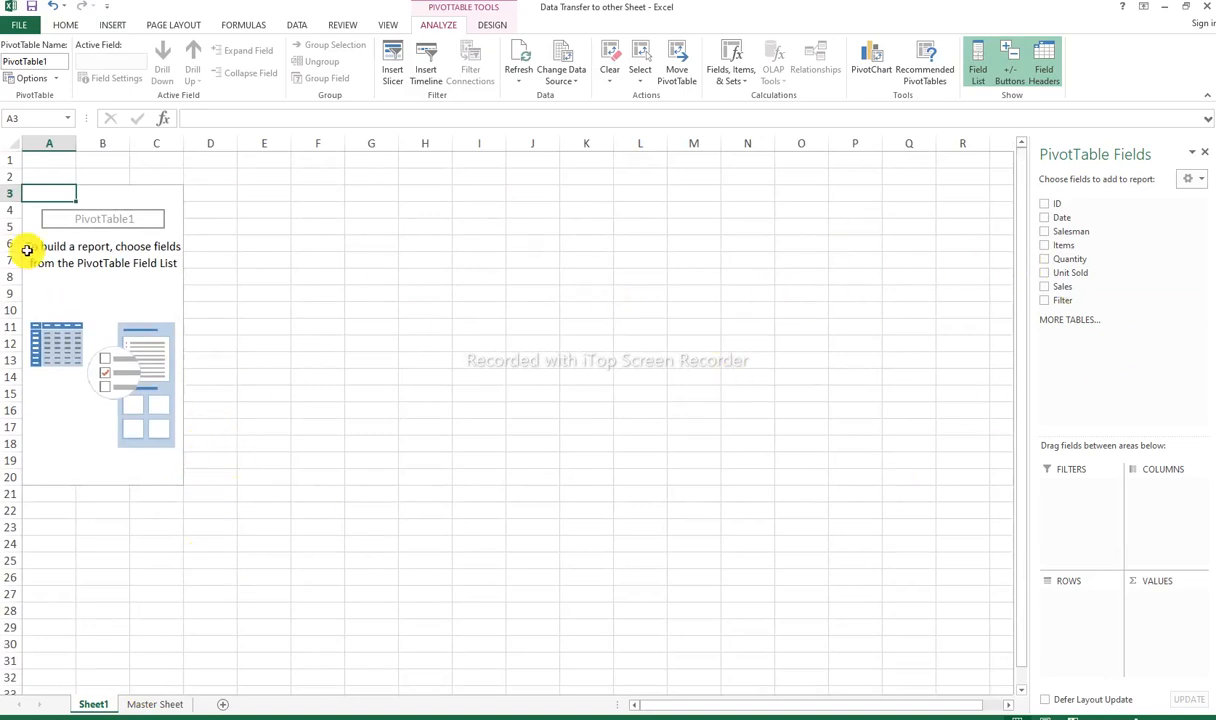
pyautogui.rightClick(115, 295)
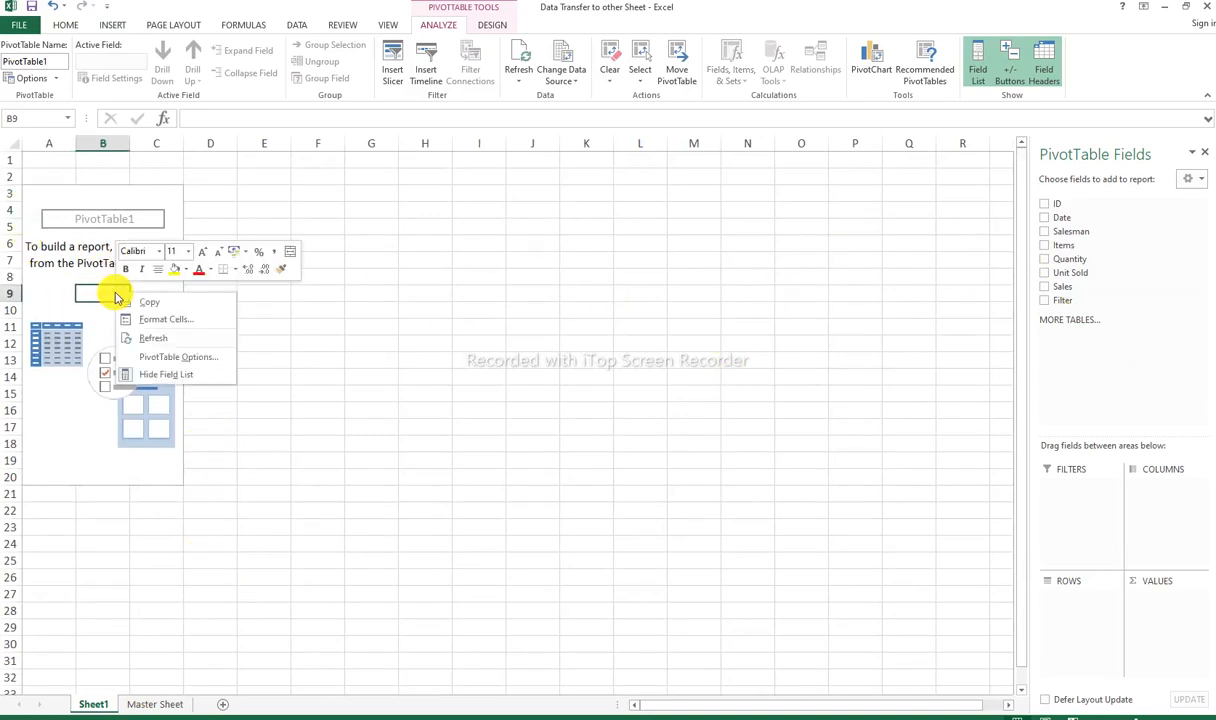
pyautogui.press('Escape')
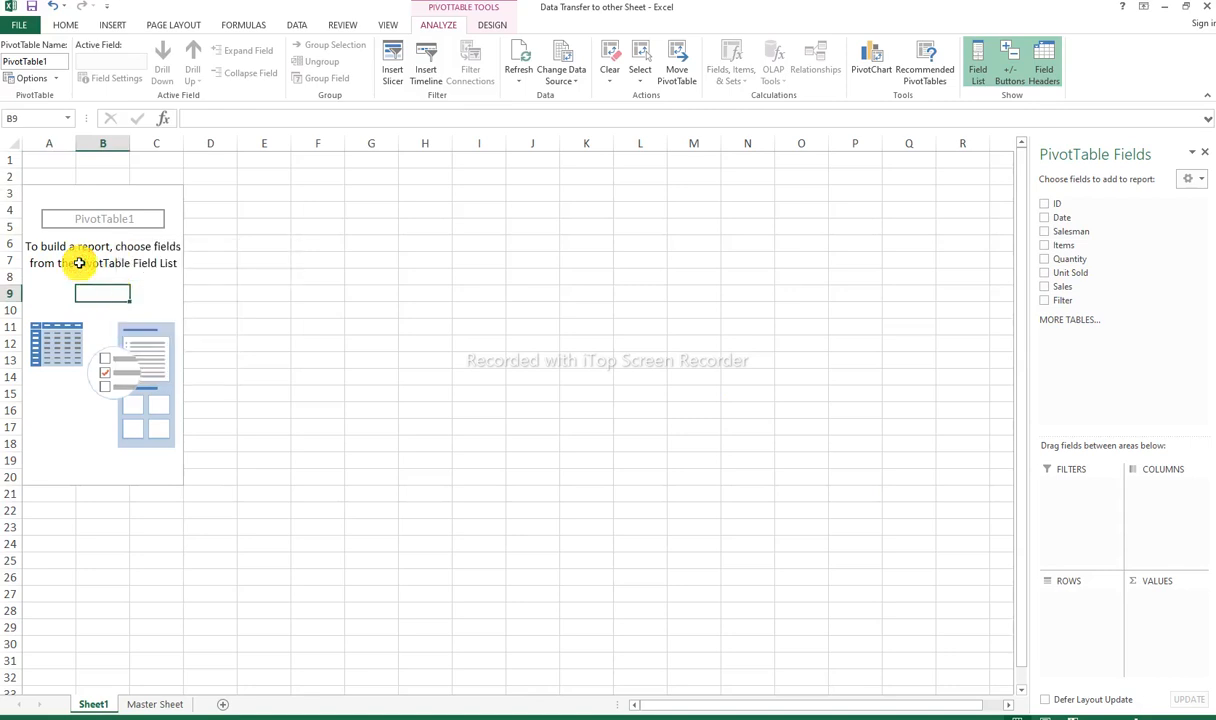
# Step: Enable the Classic PivotTable layout in the display options of the new PivotTable
pyautogui.click(492, 26)
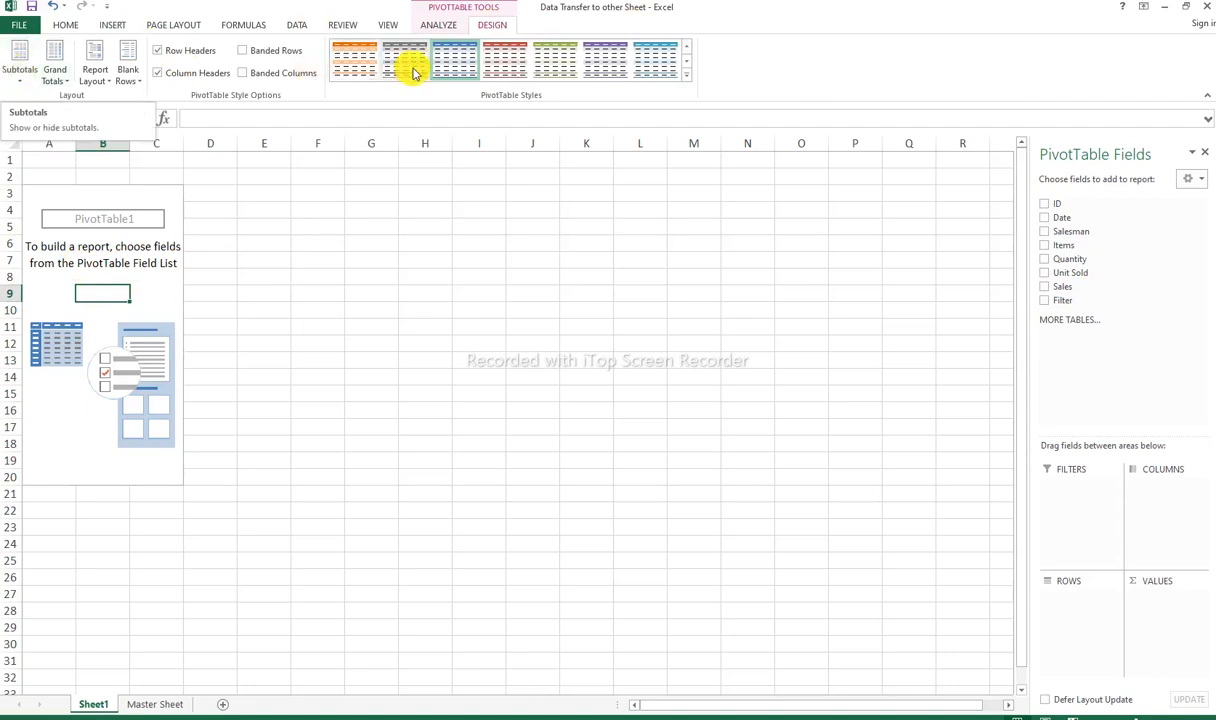
pyautogui.rightClick(139, 247)
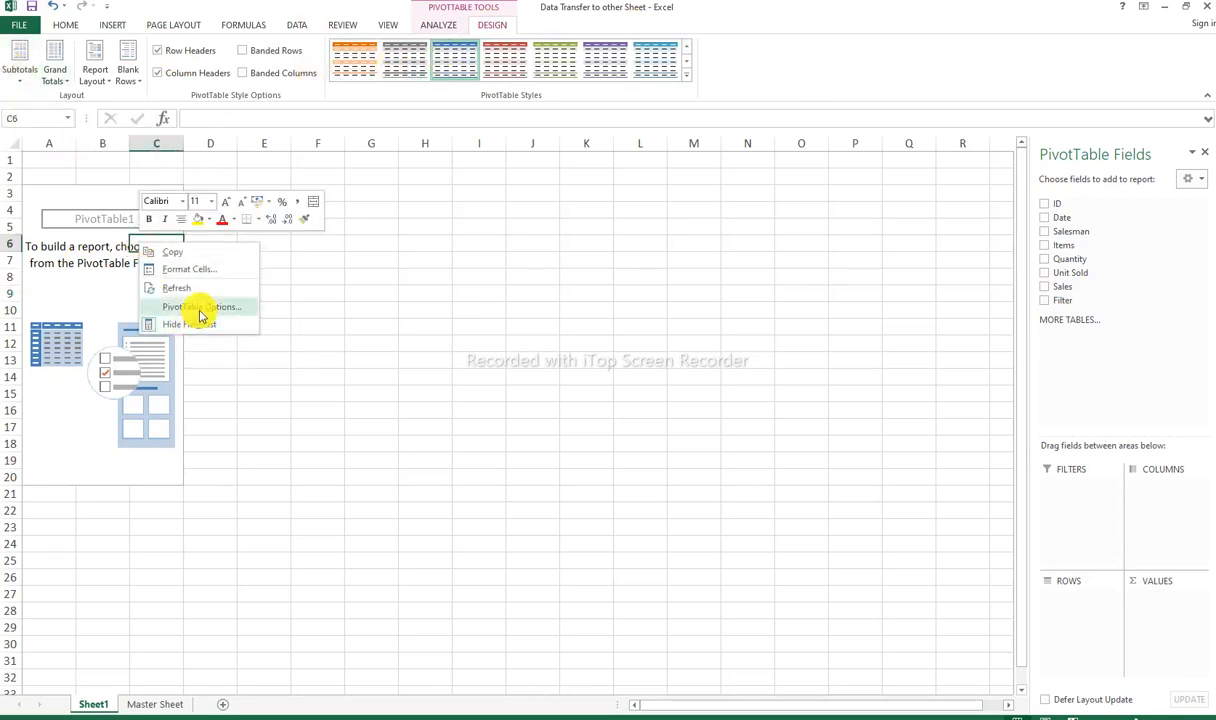
pyautogui.click(98, 280)
pyautogui.rightClick(97, 280)
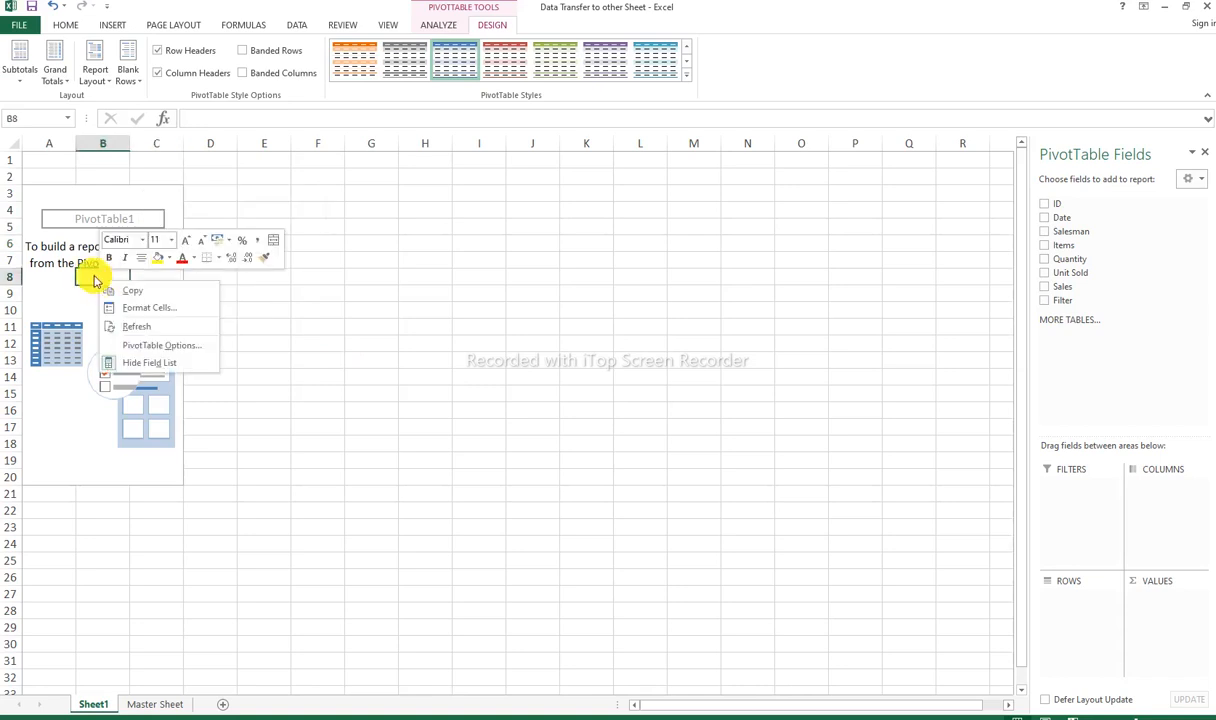
pyautogui.click(162, 346)
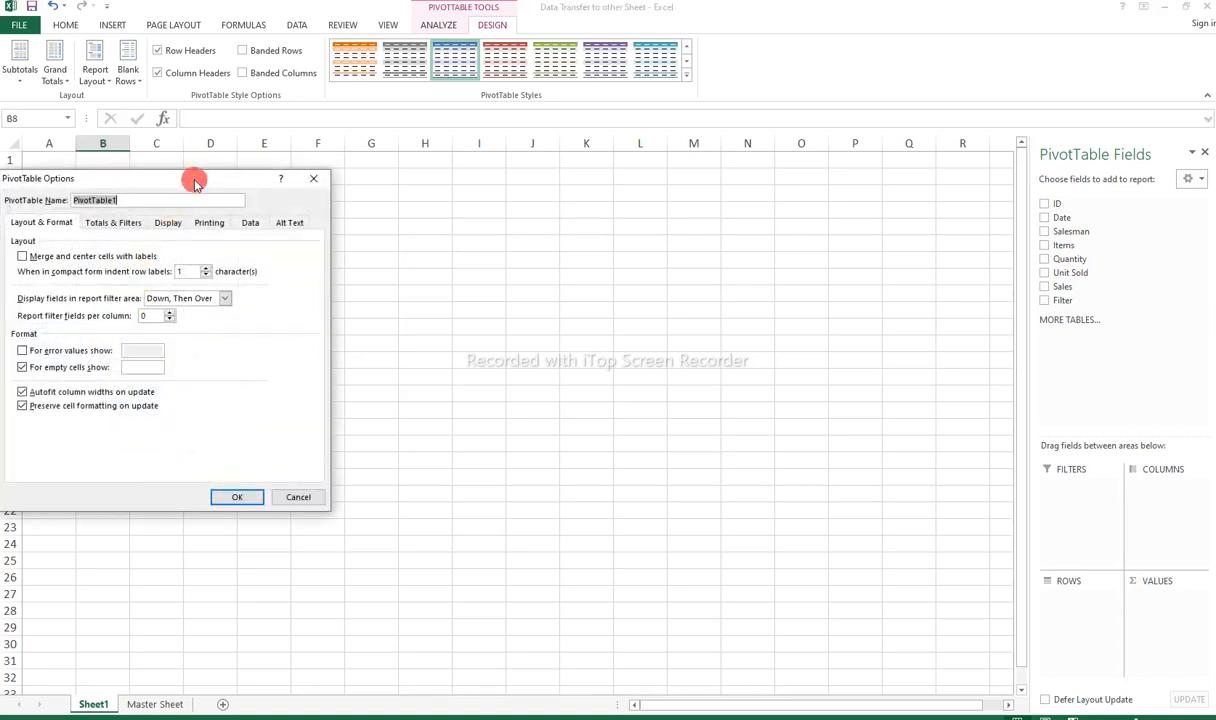
pyautogui.moveTo(193, 180); pyautogui.dragTo(489, 152)
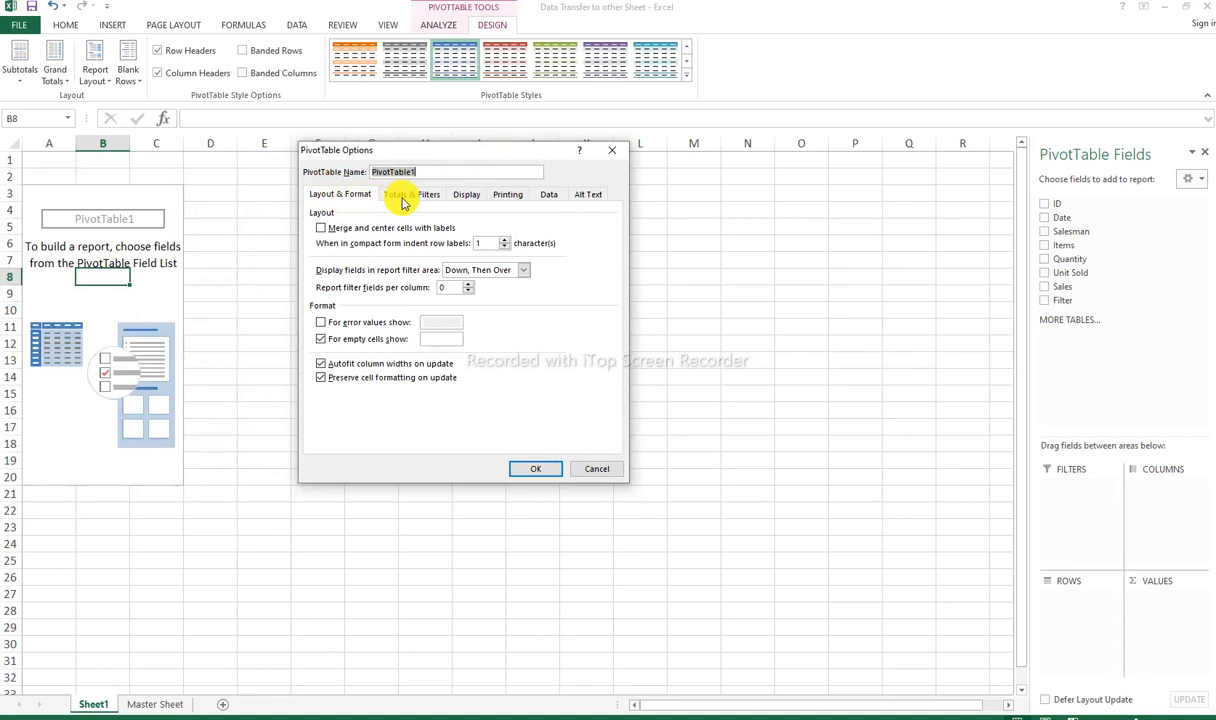
pyautogui.click(470, 198)
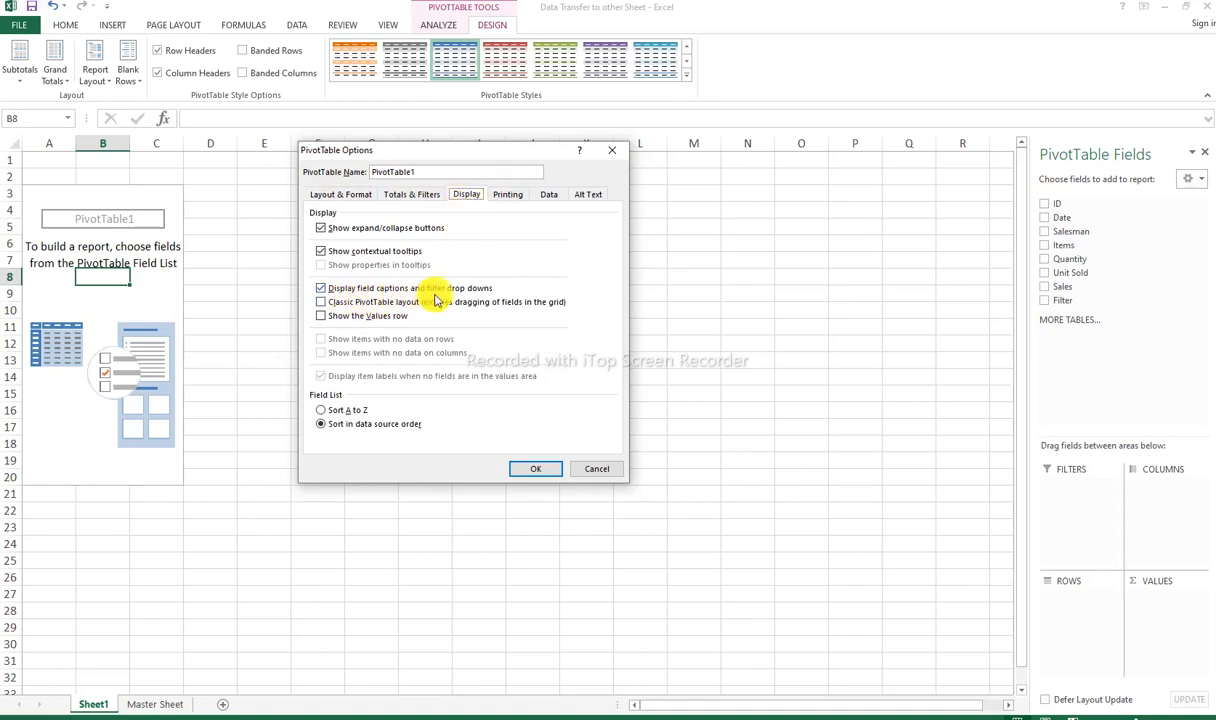
pyautogui.click(320, 302)
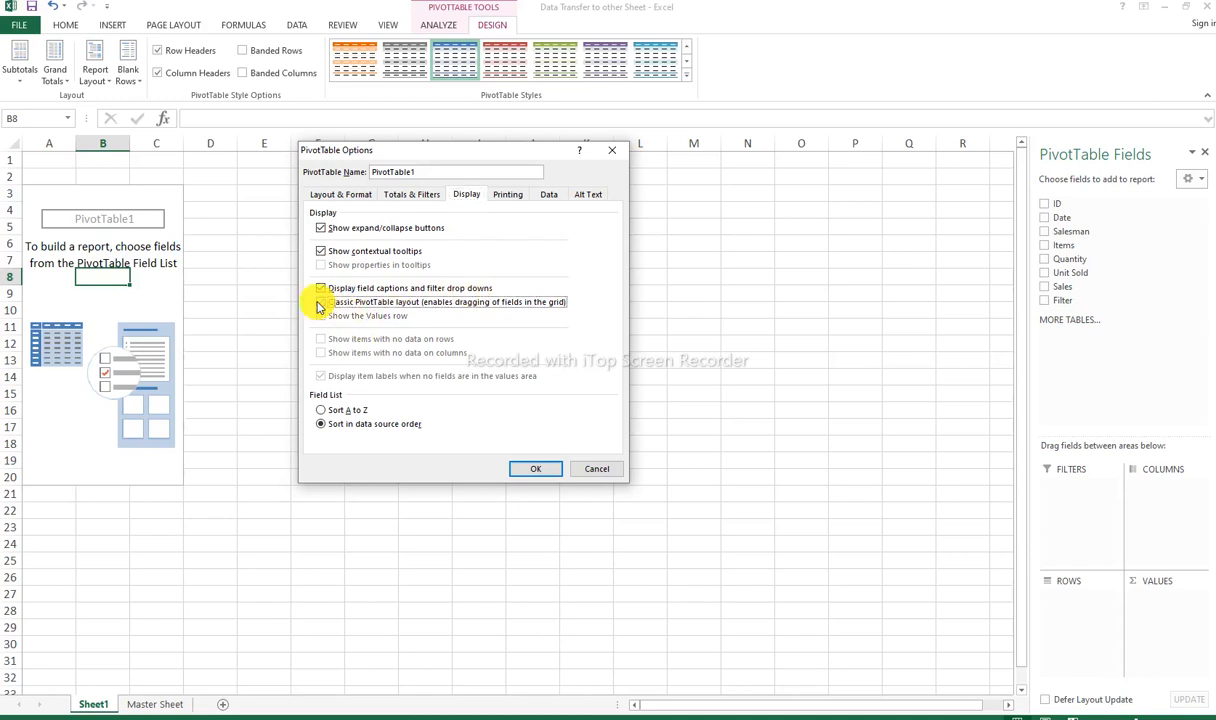
pyautogui.click(535, 468)
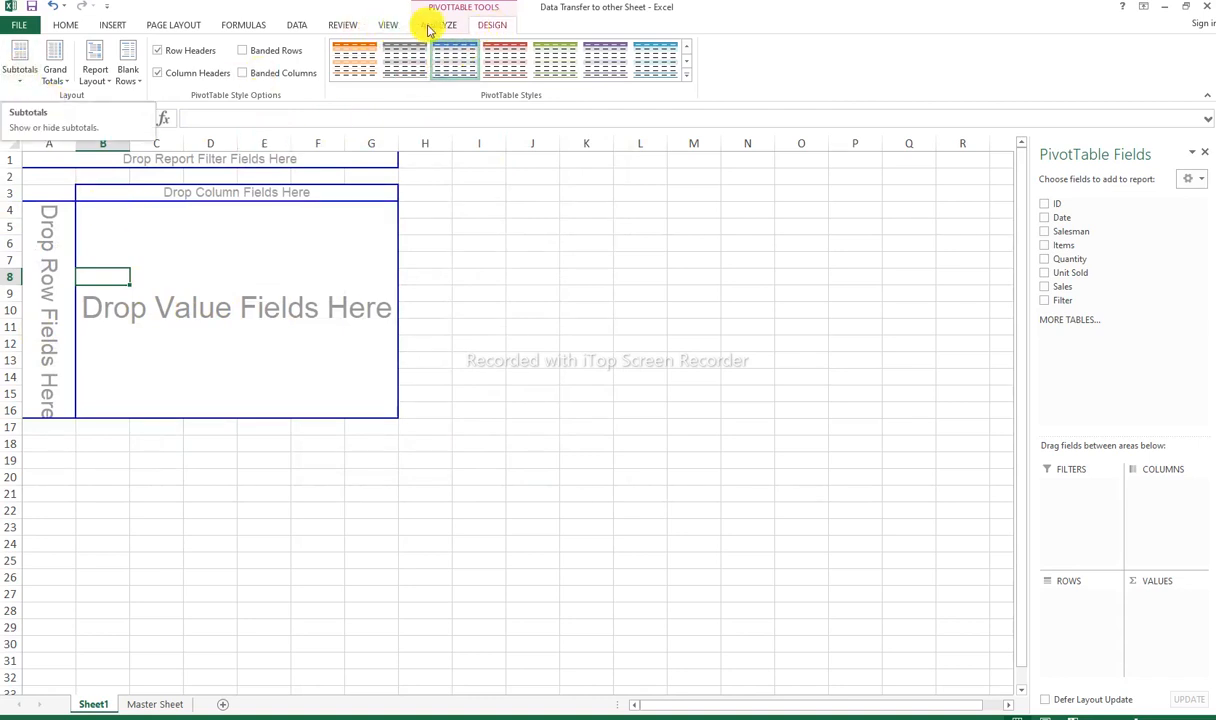
# Step: Set the PivotTable to show no subtotals and turn grand totals off for rows and columns
pyautogui.click(19, 76)
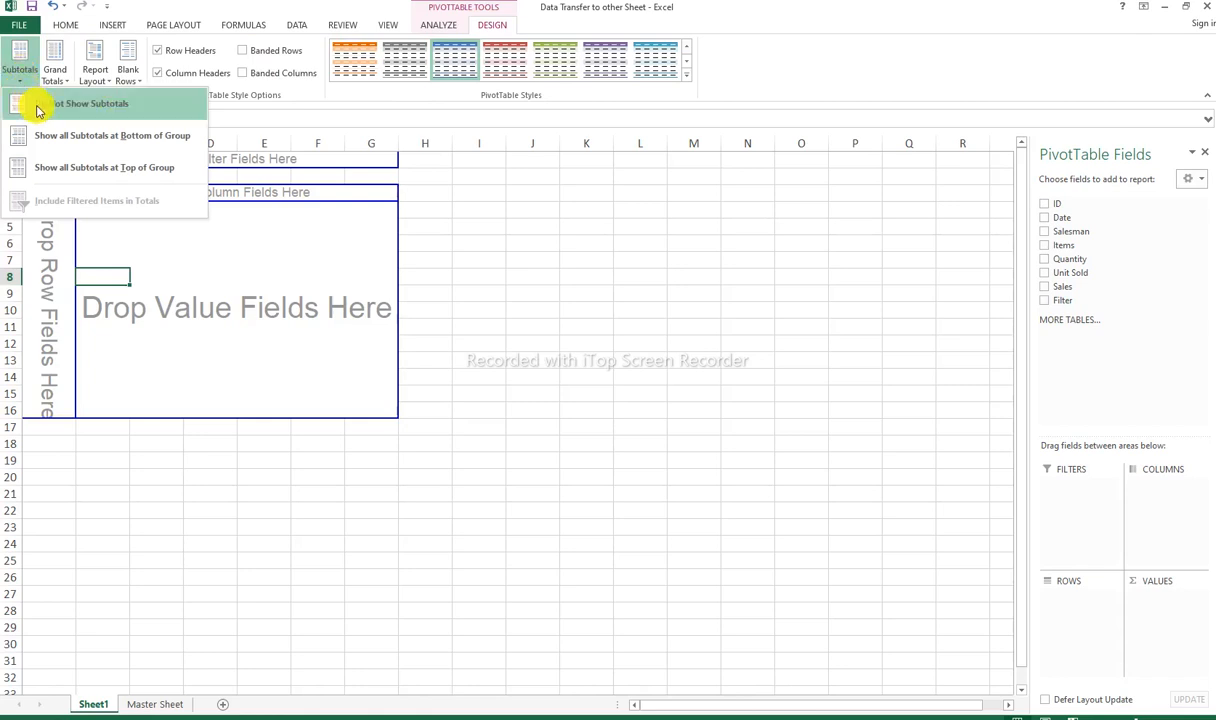
pyautogui.click(38, 106)
pyautogui.click(58, 62)
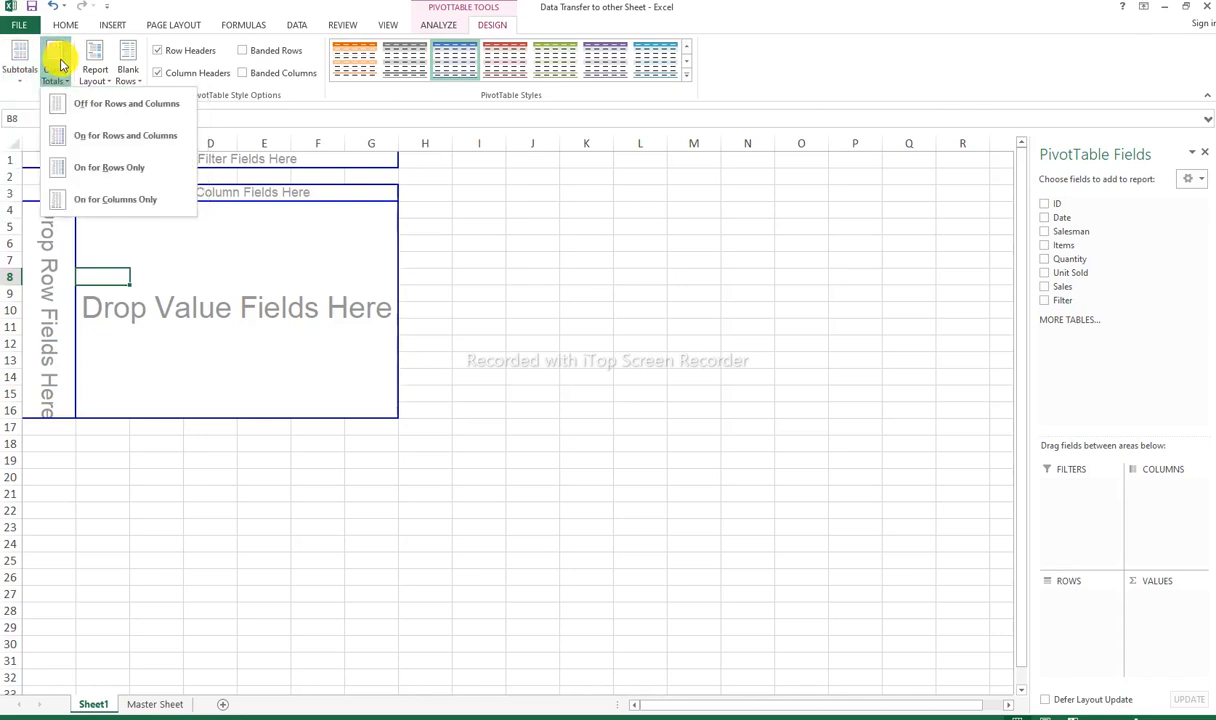
pyautogui.click(75, 110)
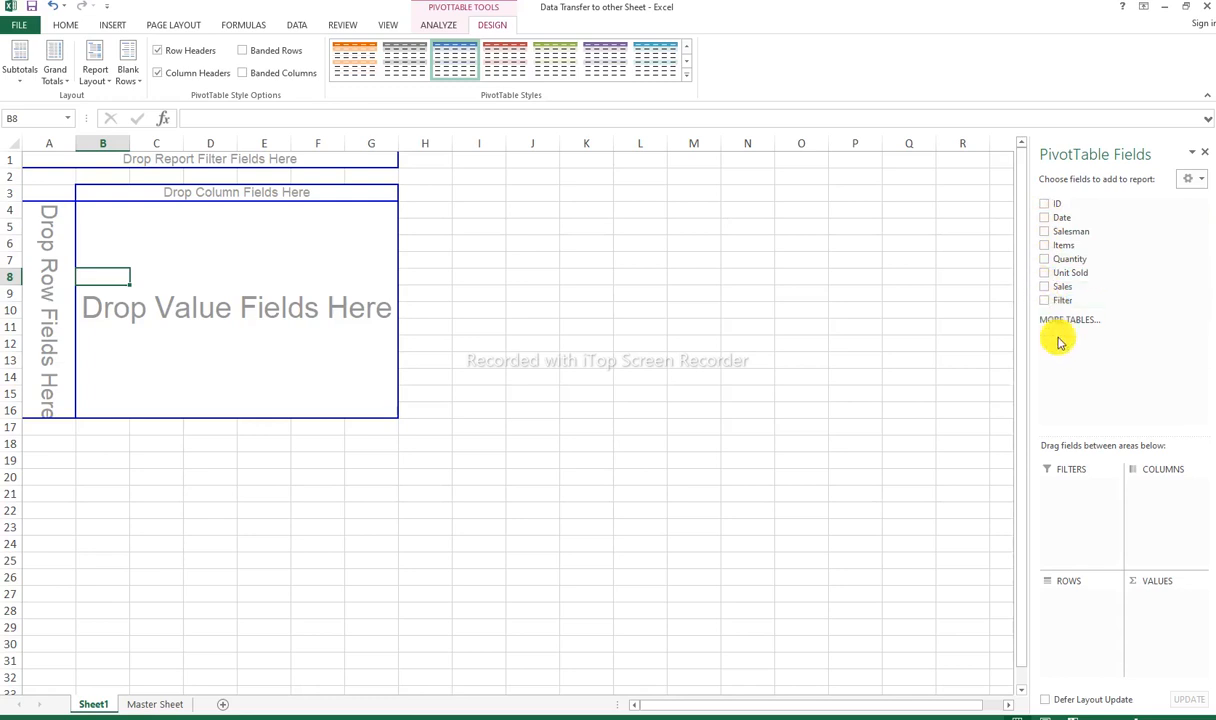
# Step: Add ID, Date, Salesman and Items to the PivotTable as row fields, in that order
pyautogui.click(1045, 205)
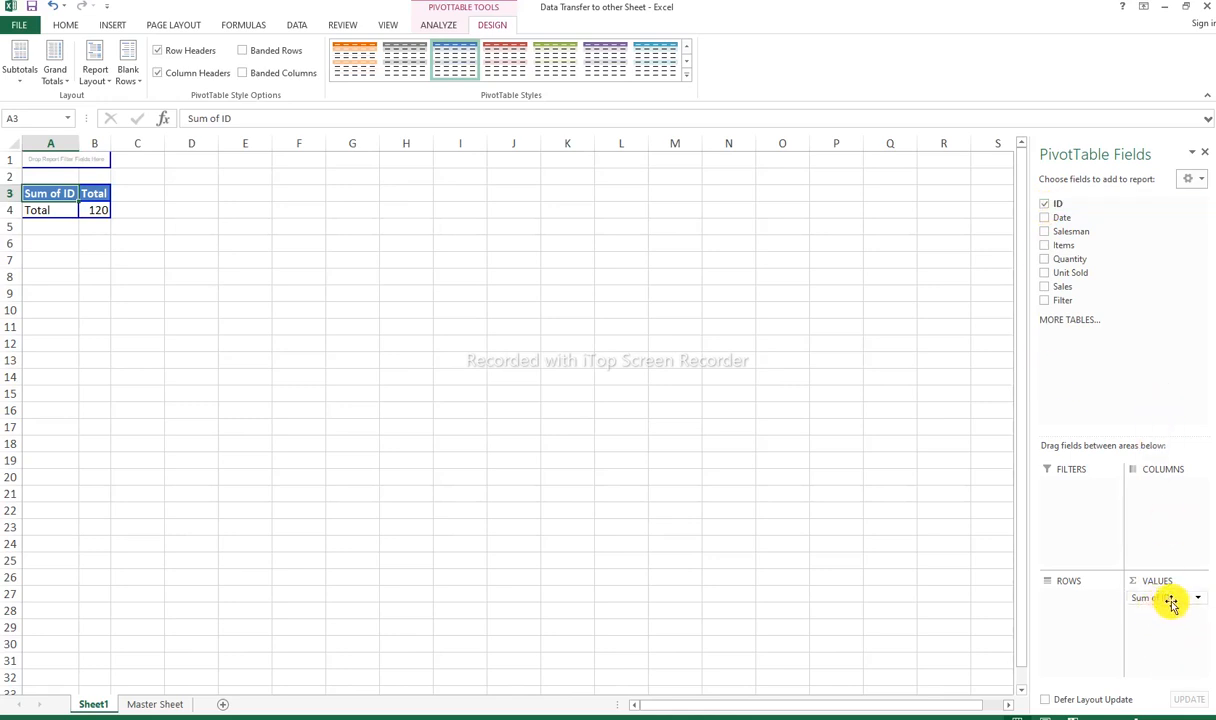
pyautogui.moveTo(1170, 601); pyautogui.dragTo(1080, 604)
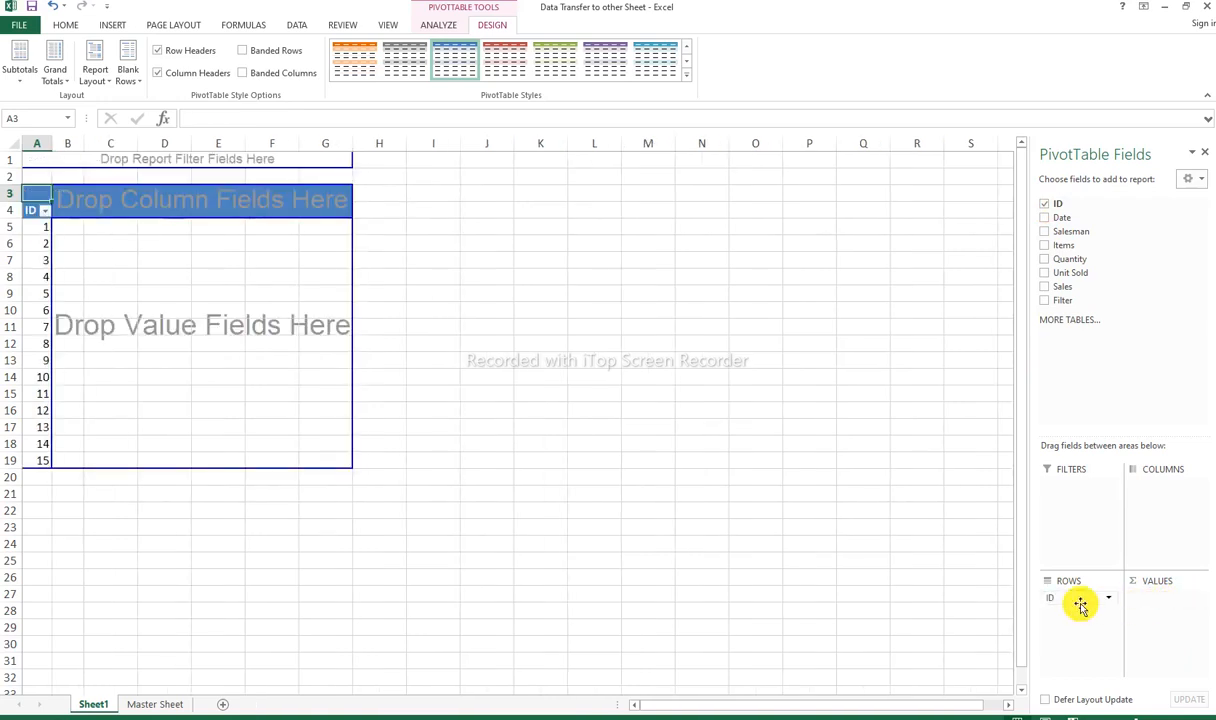
pyautogui.click(1045, 218)
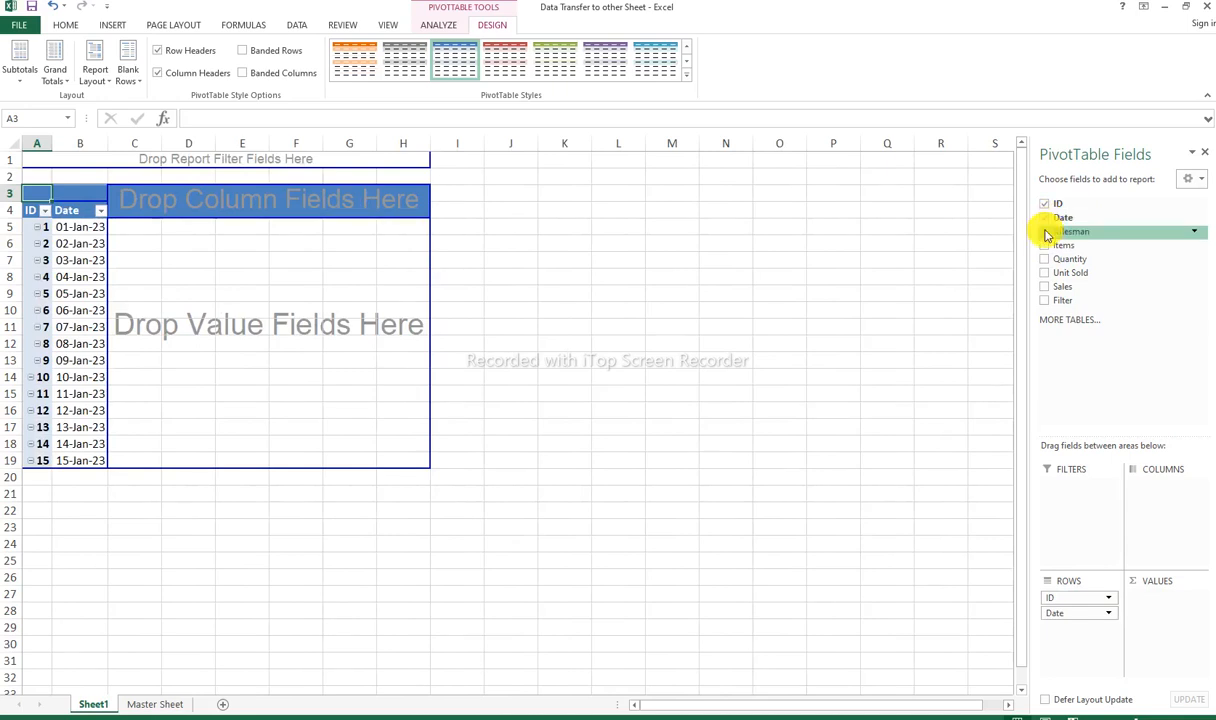
pyautogui.click(1045, 232)
pyautogui.click(1045, 246)
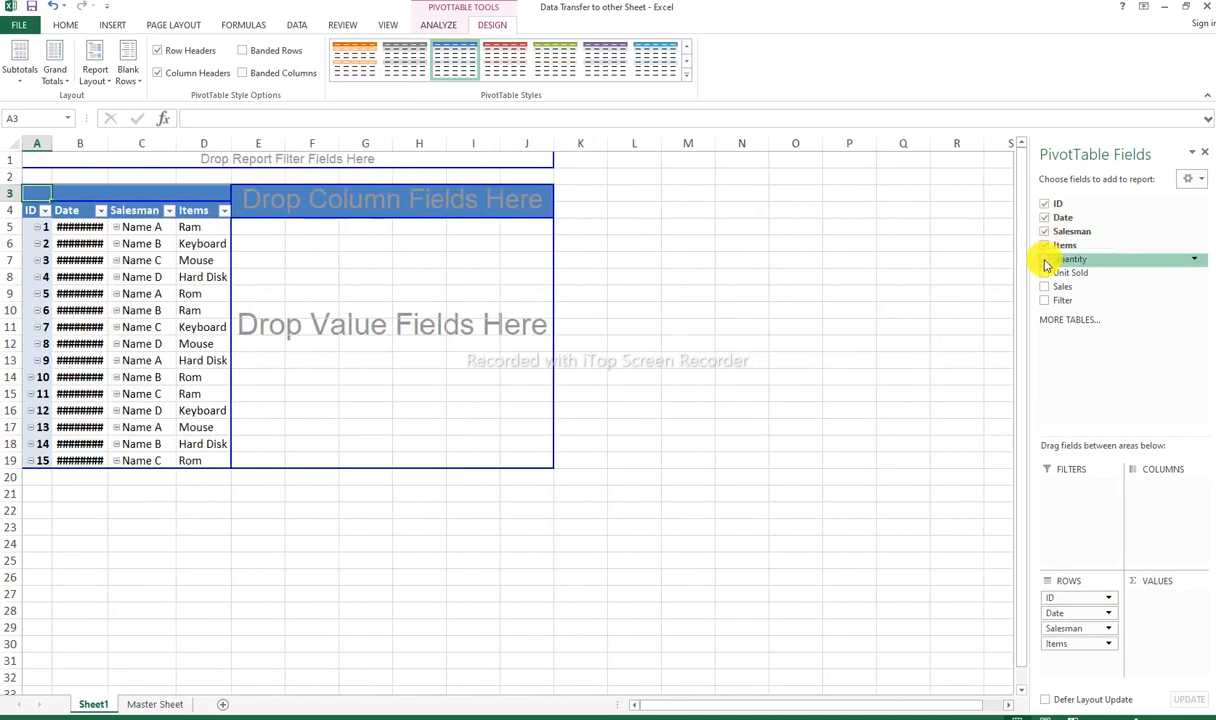
# Step: Add Quantity, Unit Sold and Sales to the PivotTable as value fields
pyautogui.click(1045, 259)
pyautogui.click(1045, 273)
pyautogui.click(1045, 287)
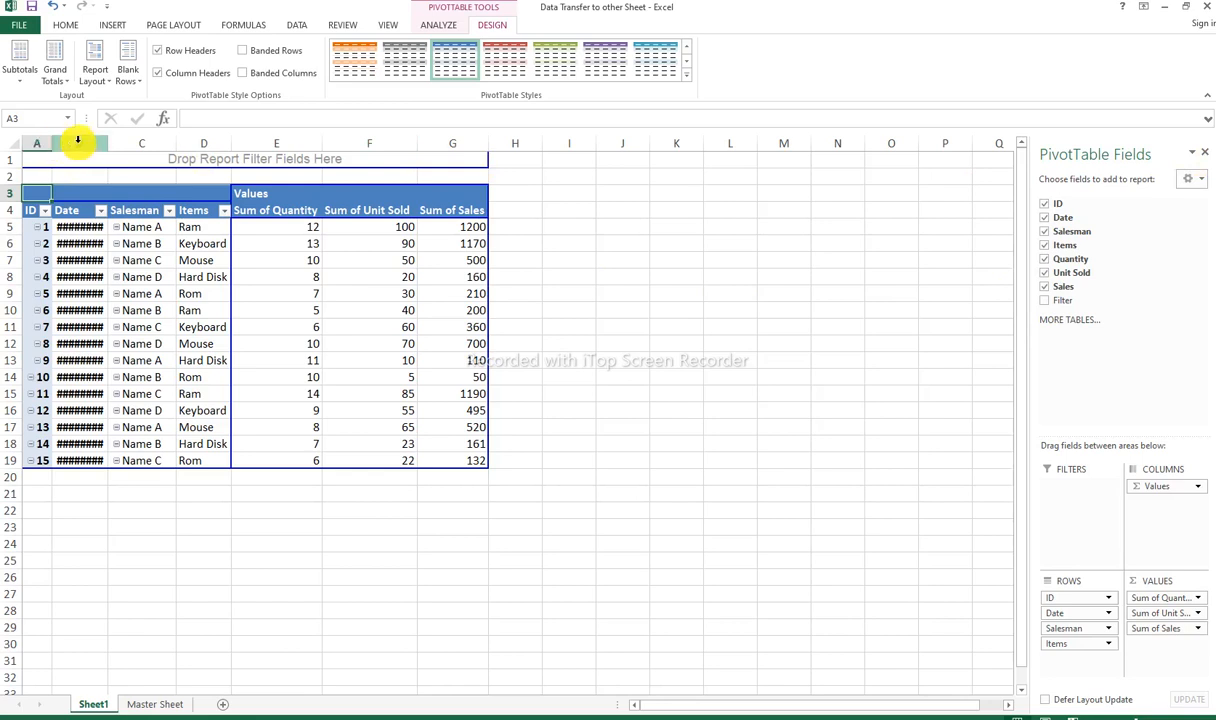
# Step: Widen the PivotTable's Date column so the dates fit, and center the contents of rows 5 to 19 horizontally
pyautogui.moveTo(108, 144); pyautogui.dragTo(126, 147)
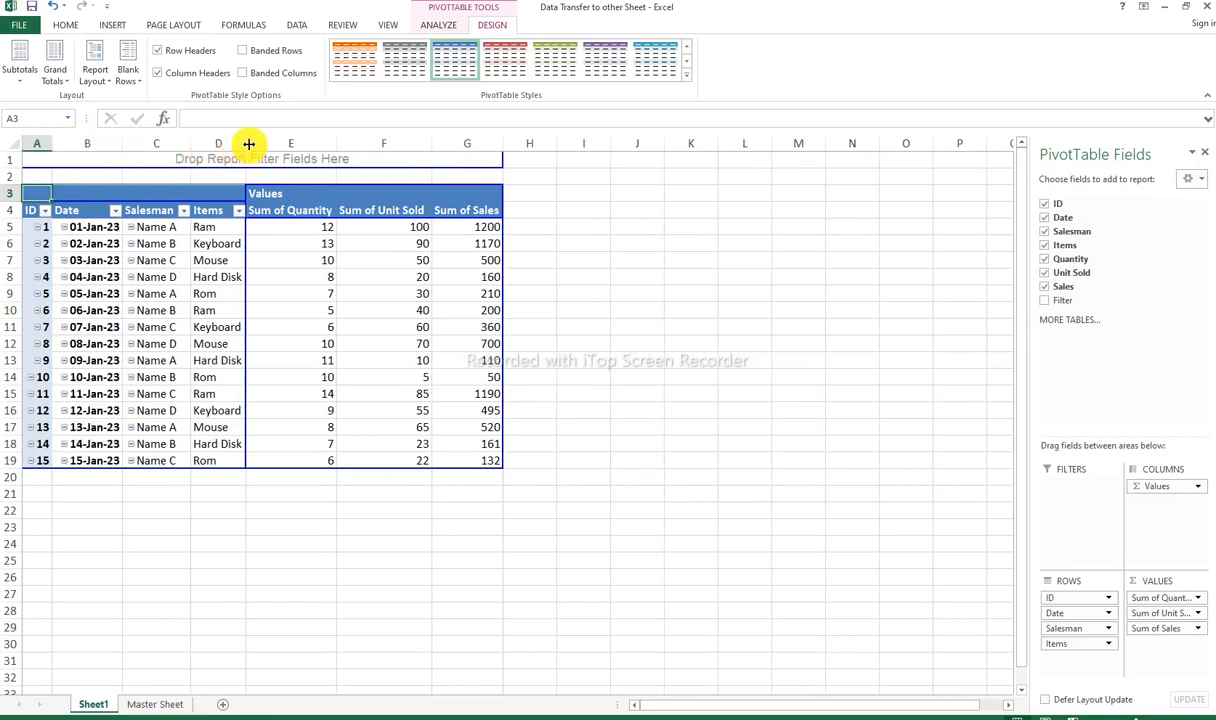
pyautogui.moveTo(11, 226); pyautogui.dragTo(117, 459)
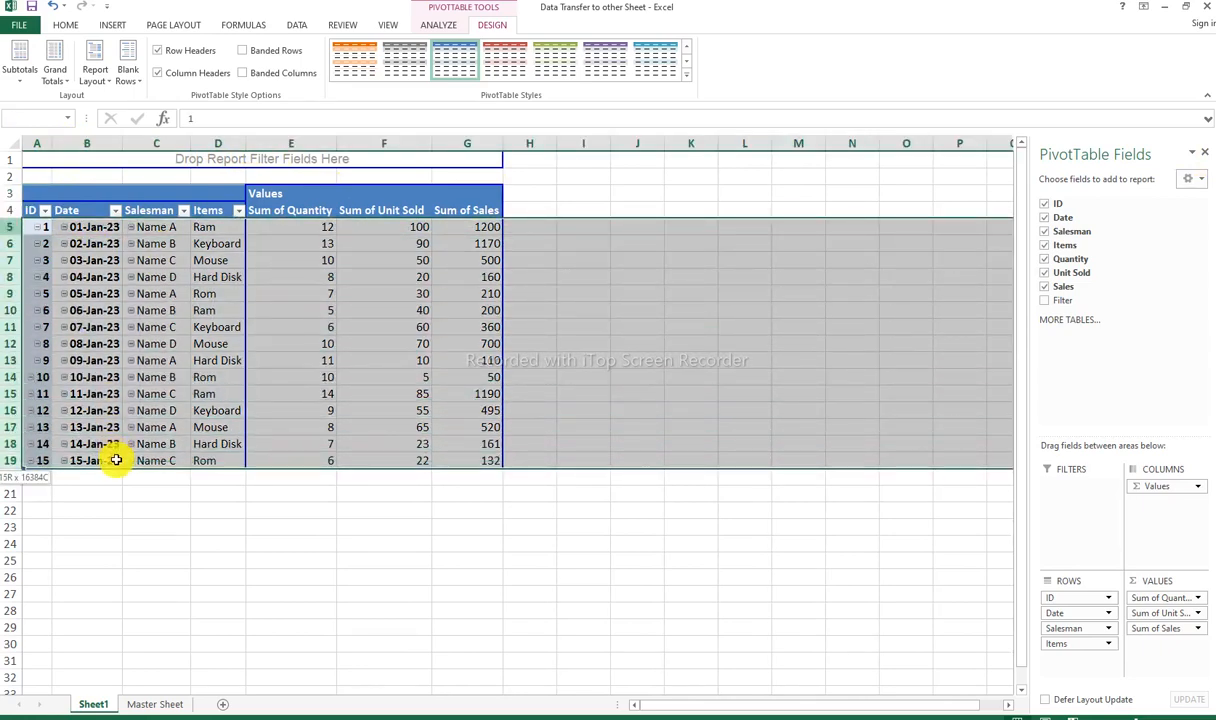
pyautogui.click(70, 24)
pyautogui.click(290, 72)
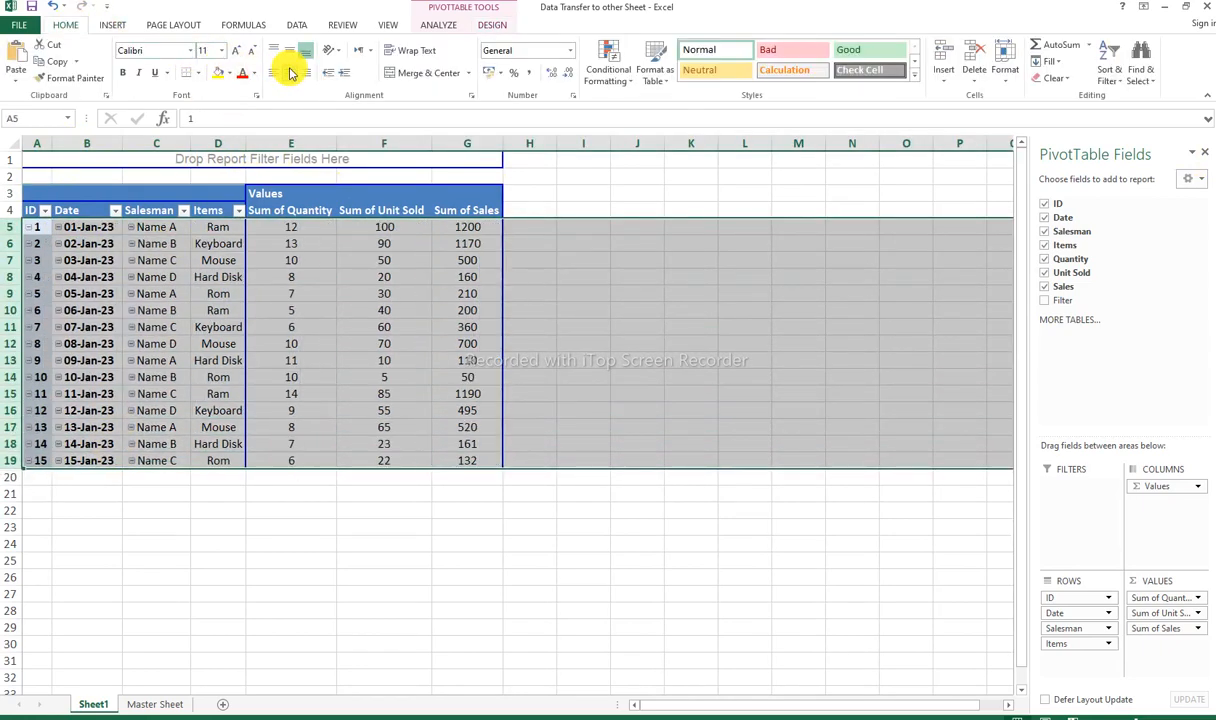
pyautogui.click(608, 260)
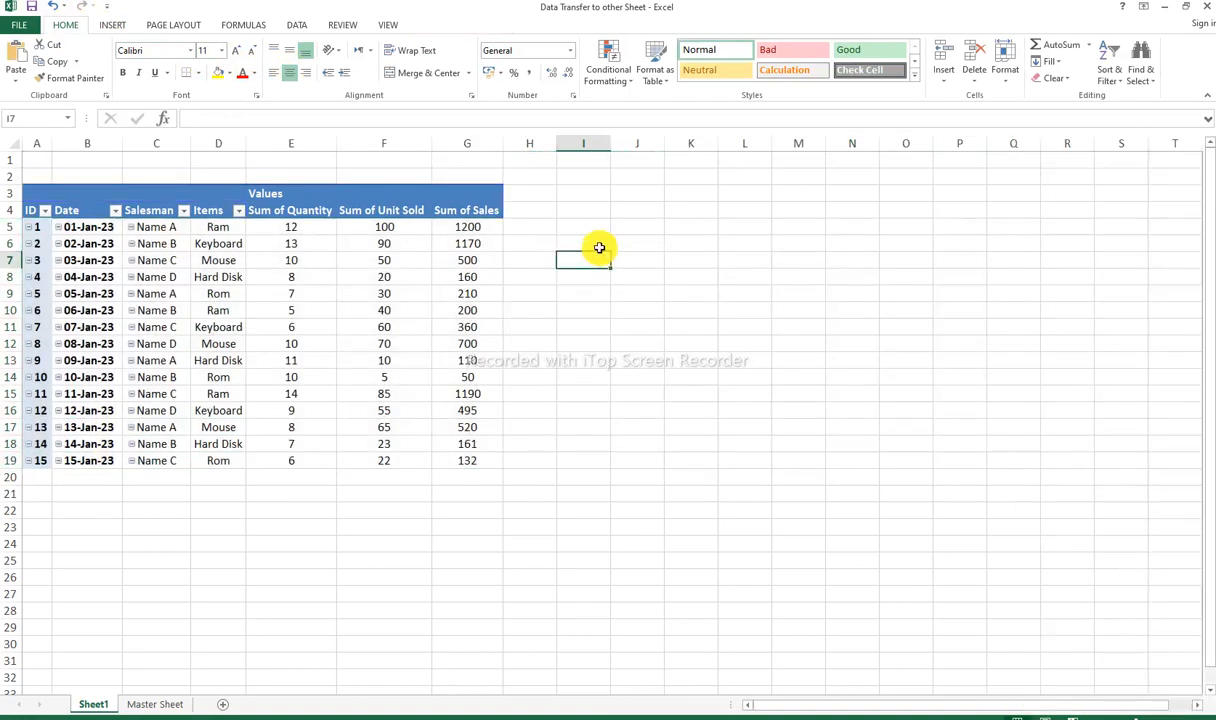
# Step: Return to the Master Sheet and select column I to review the Filter field
pyautogui.click(5, 210)
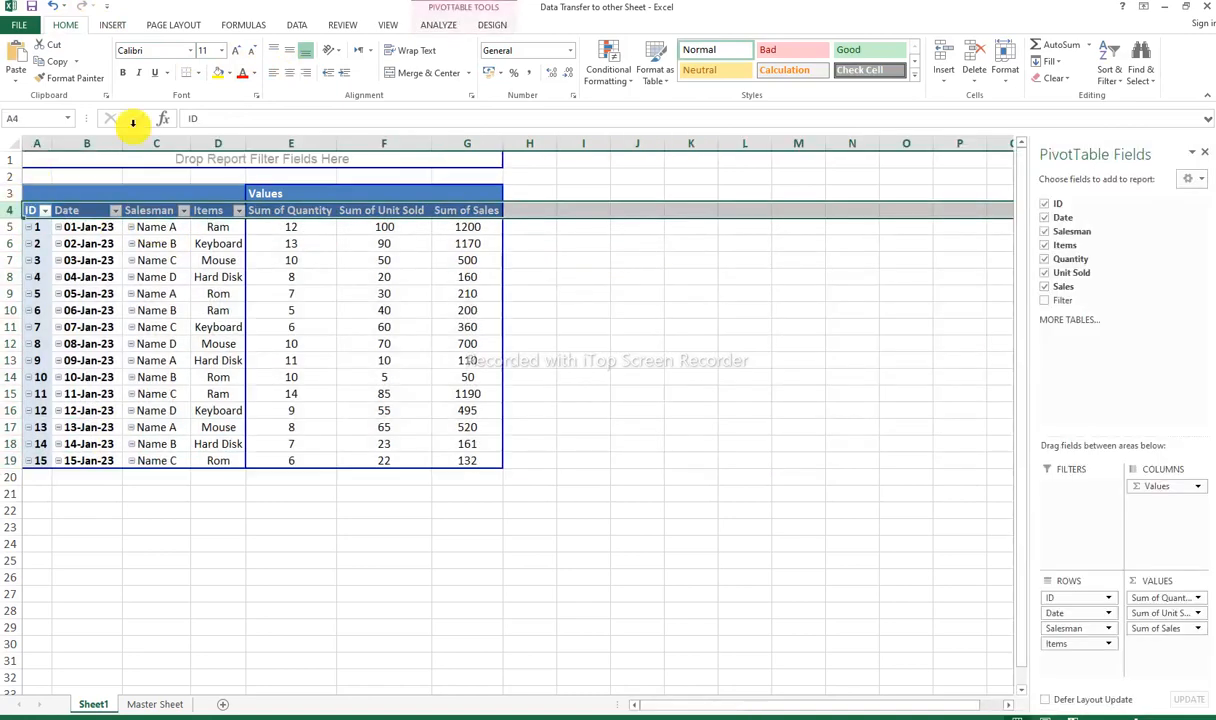
pyautogui.click(521, 322)
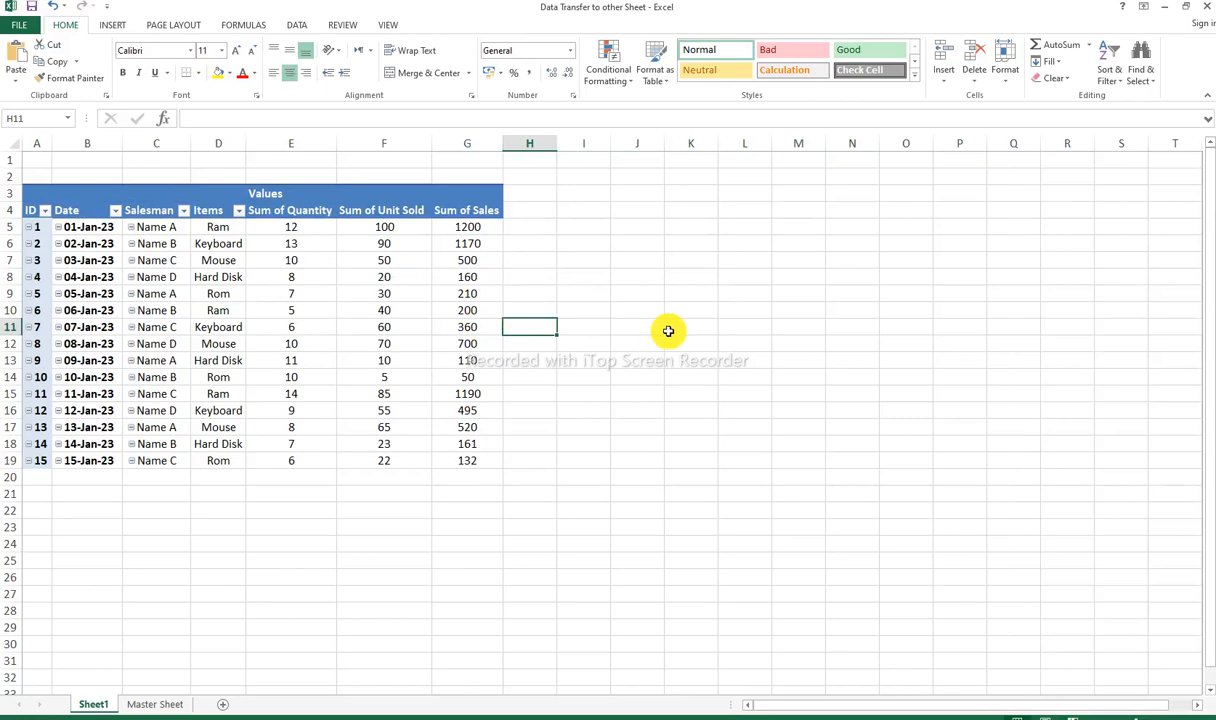
pyautogui.click(175, 704)
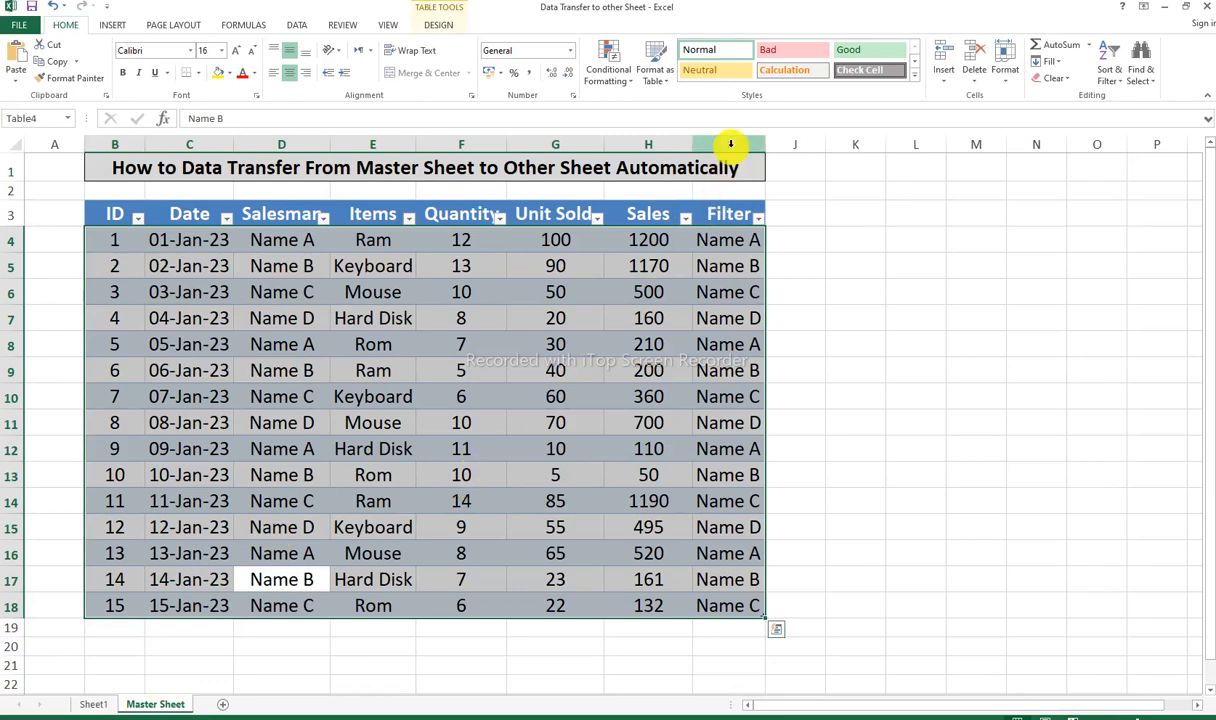
pyautogui.click(731, 144)
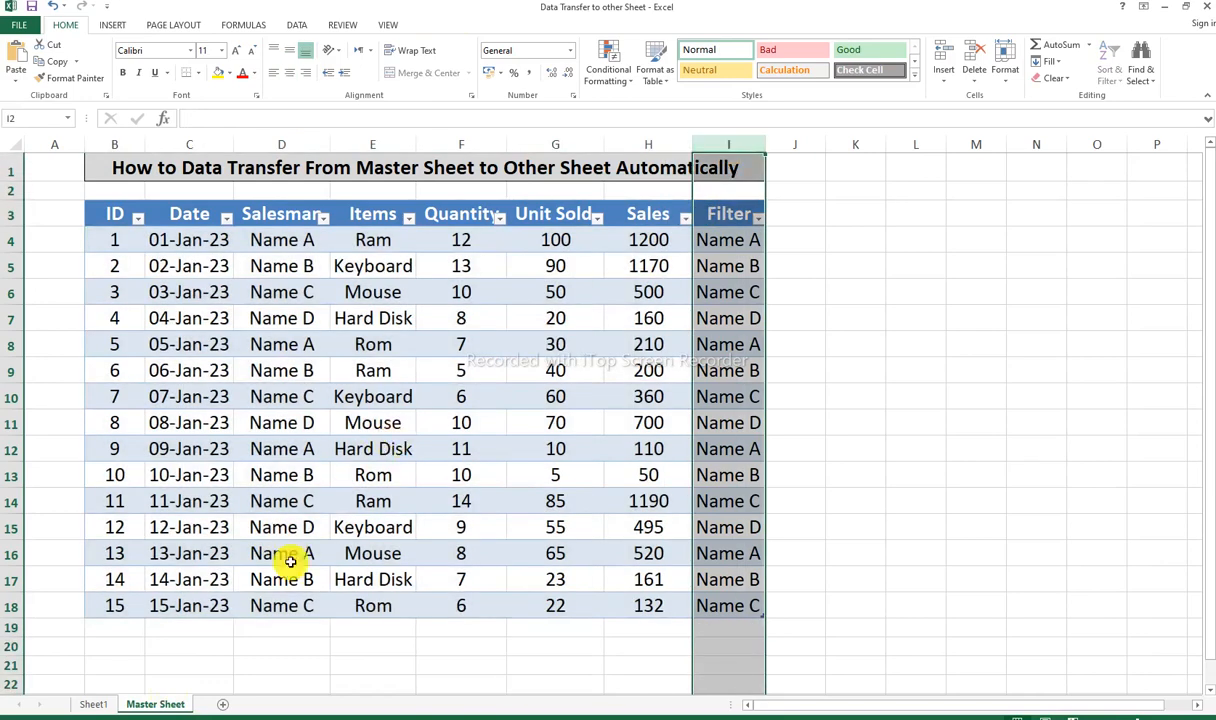
# Step: Add Filter as the report filter of the PivotTable on Sheet1 and close the field list
pyautogui.click(97, 704)
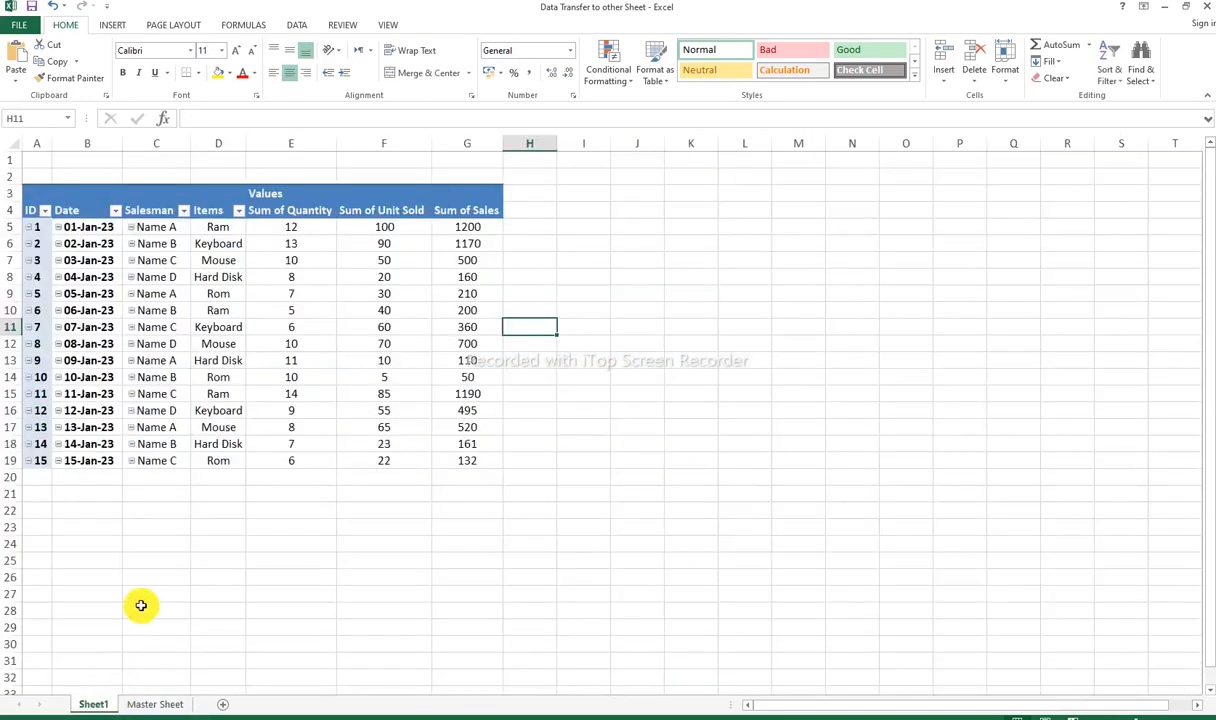
pyautogui.rightClick(294, 331)
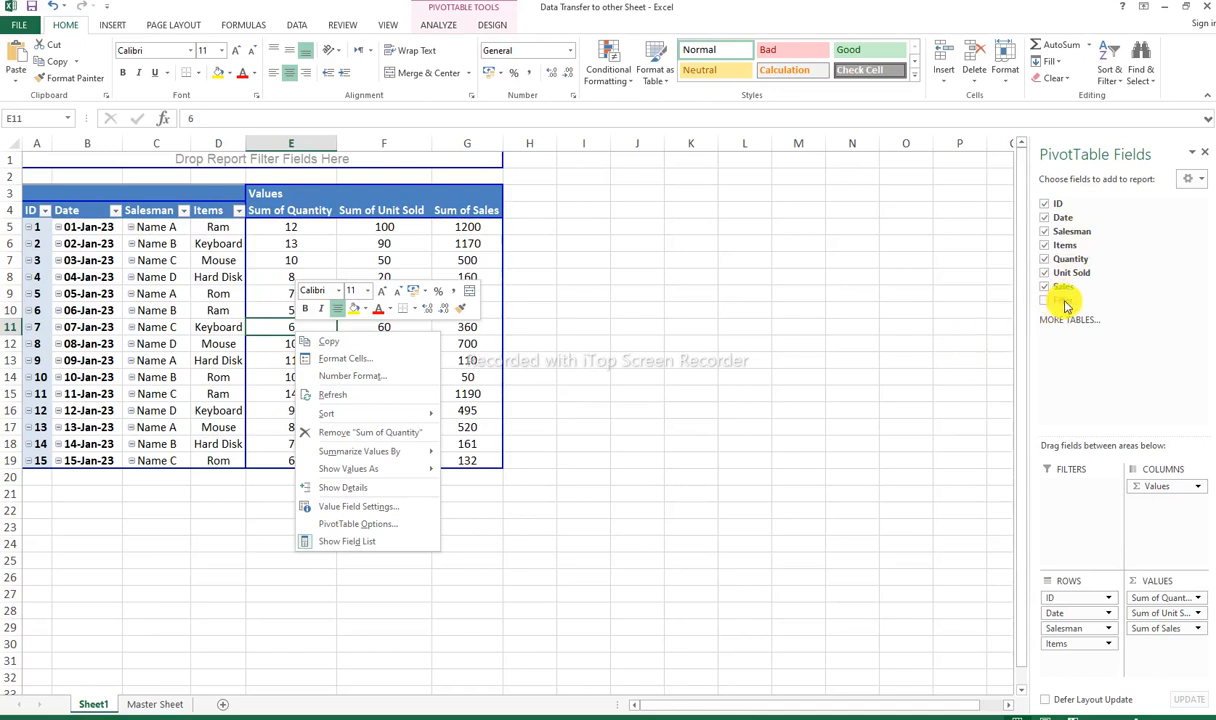
pyautogui.moveTo(1058, 301); pyautogui.dragTo(1059, 504)
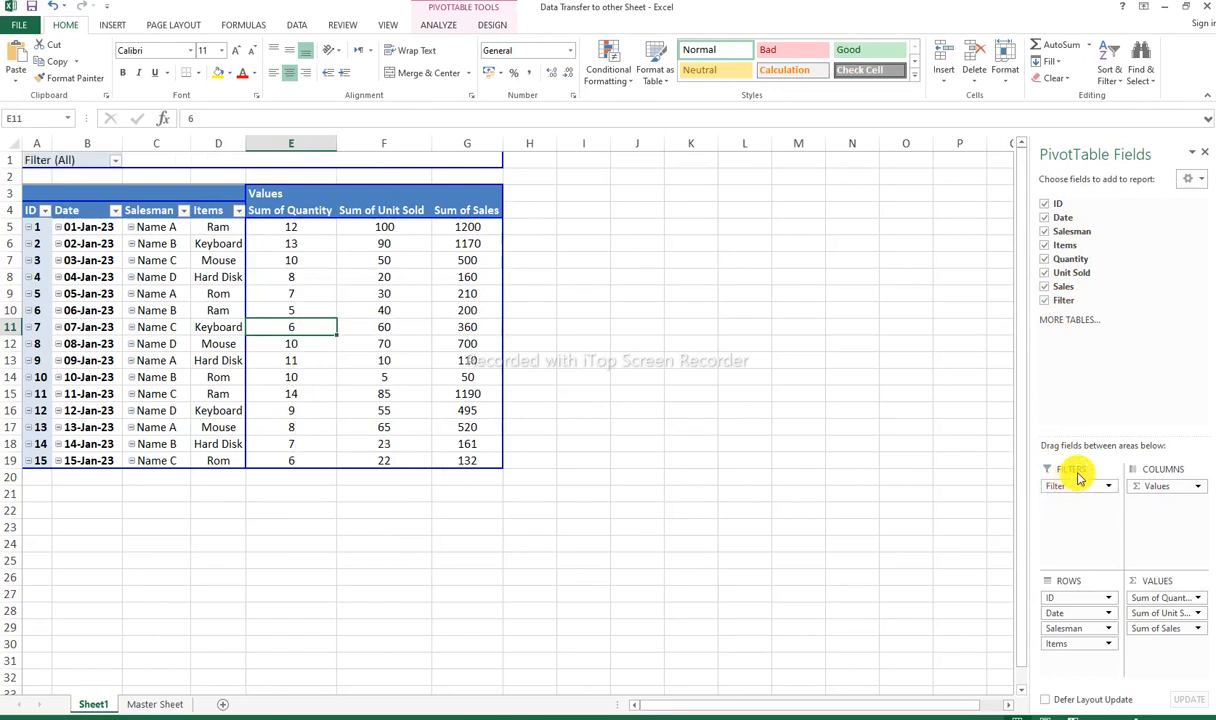
pyautogui.click(1205, 154)
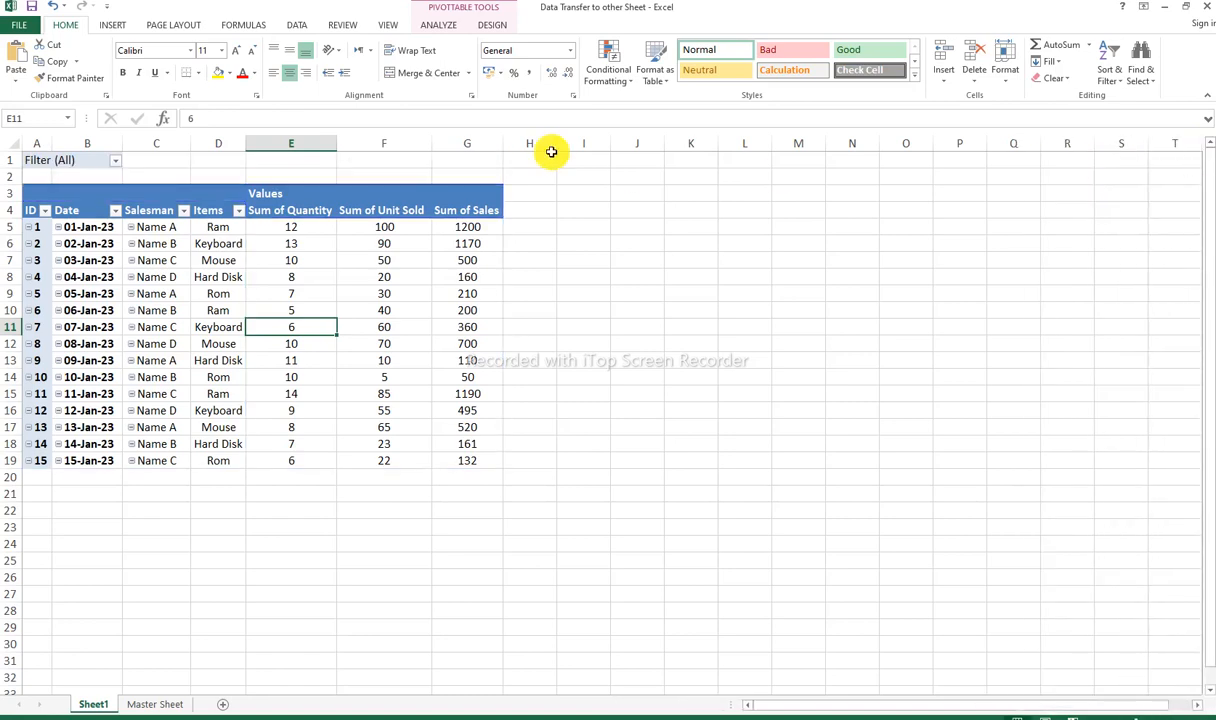
# Step: Filter the PivotTable to Name A and check the remaining rows and the Salesman column
pyautogui.scroll(2, 372, 377)
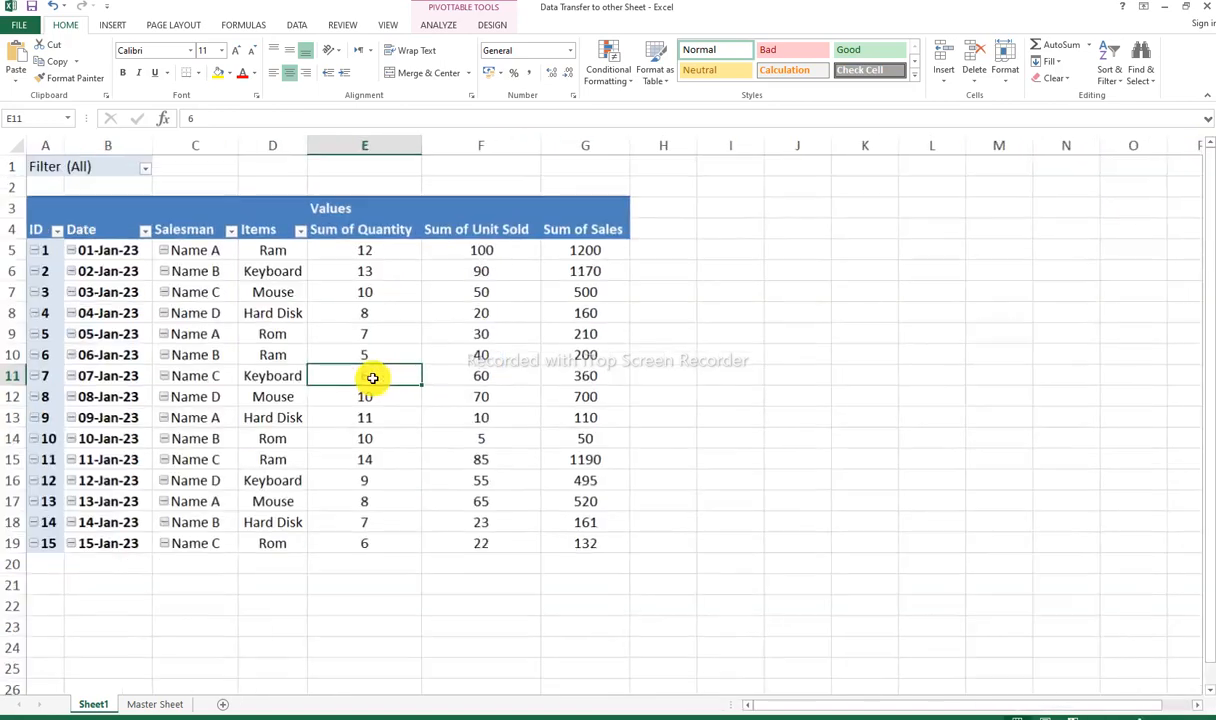
pyautogui.scroll(2, 372, 377)
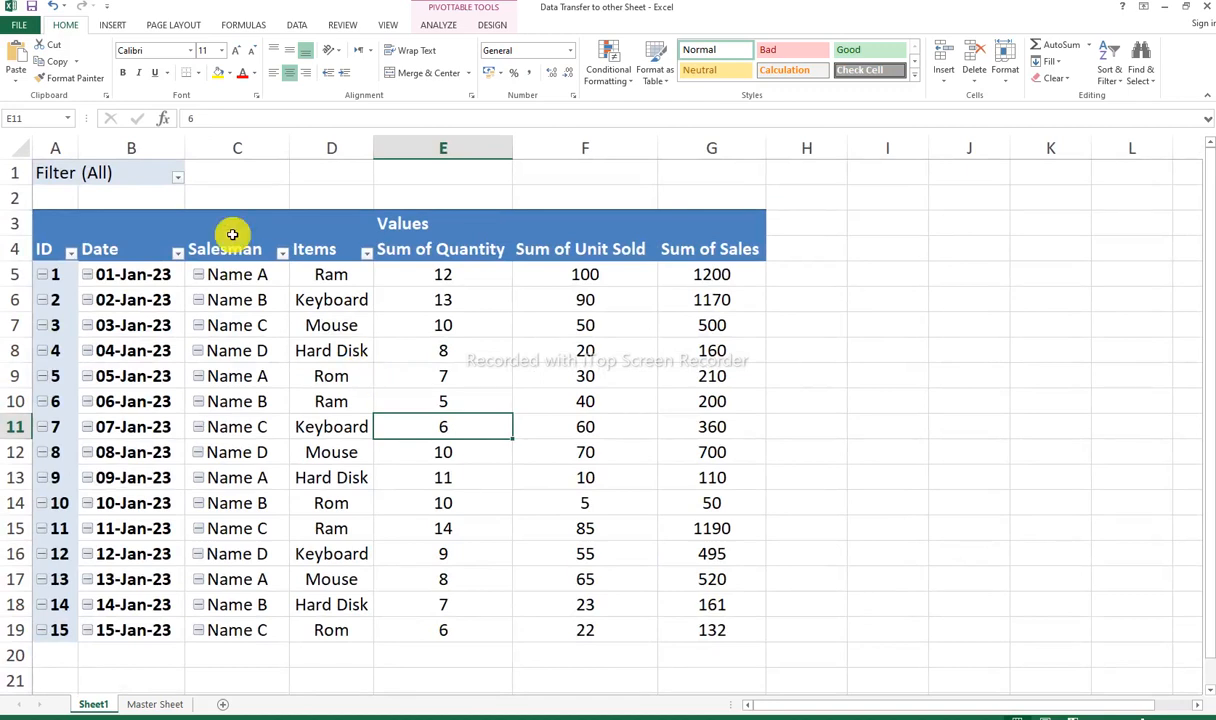
pyautogui.click(182, 181)
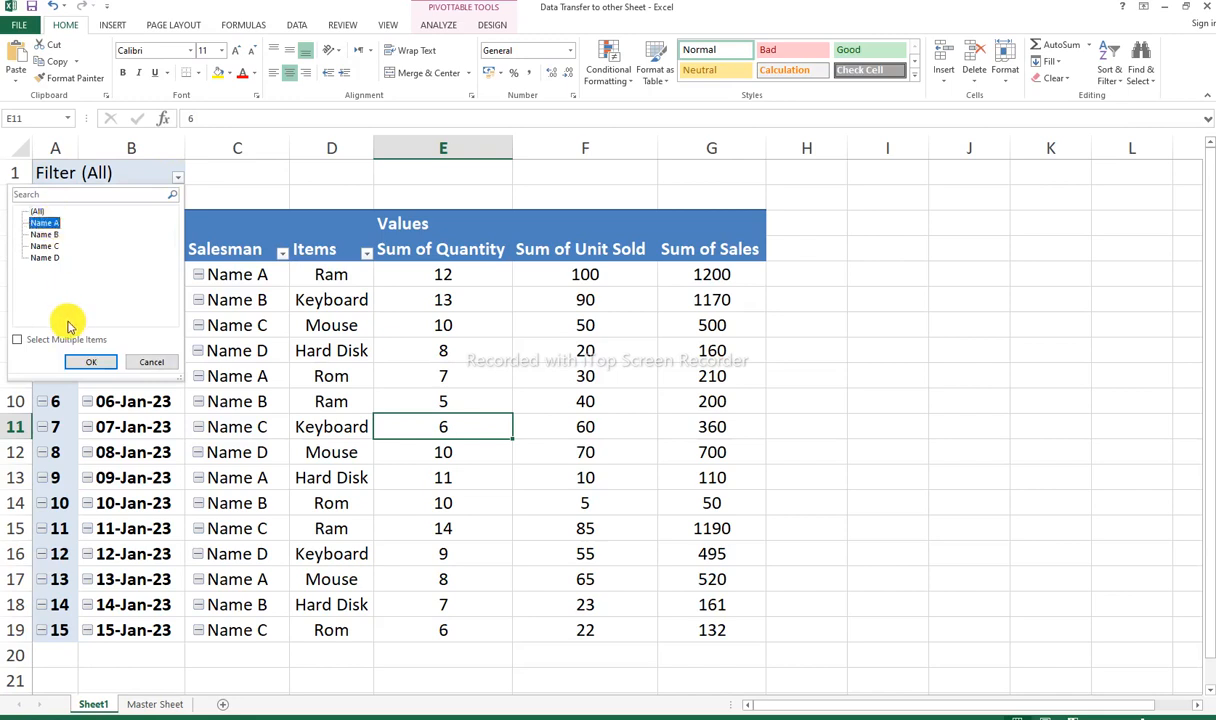
pyautogui.click(91, 361)
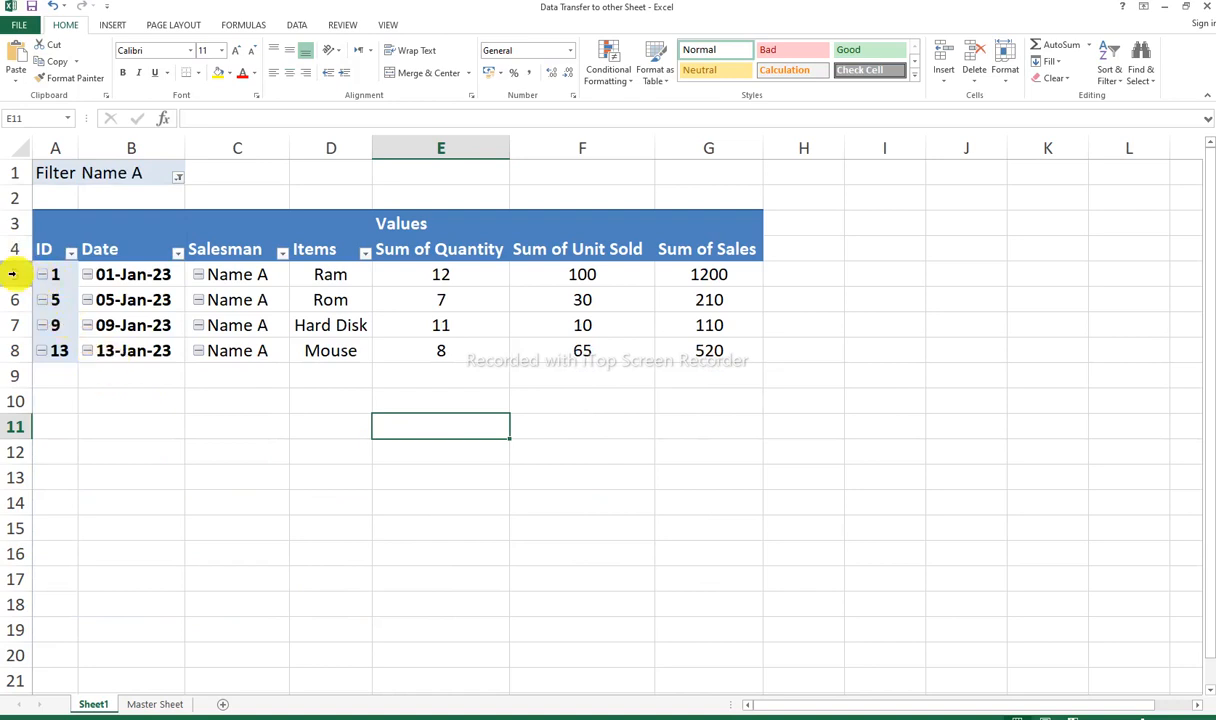
pyautogui.moveTo(12, 274); pyautogui.dragTo(24, 348)
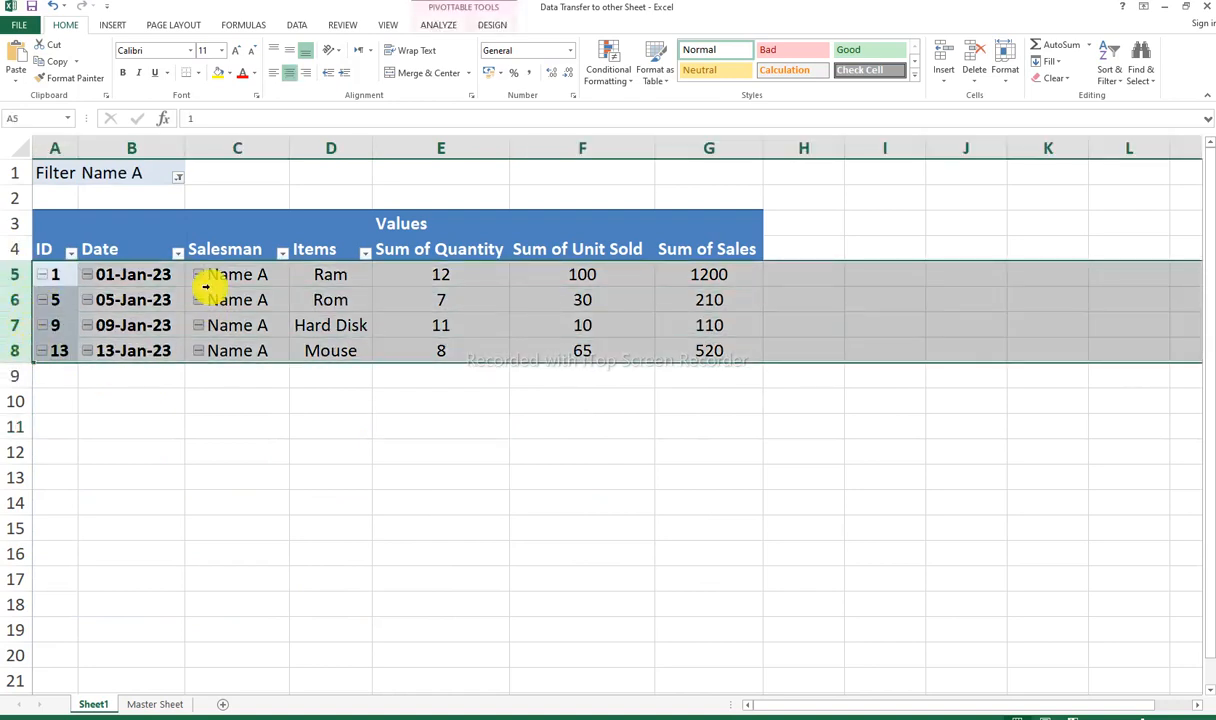
pyautogui.click(249, 147)
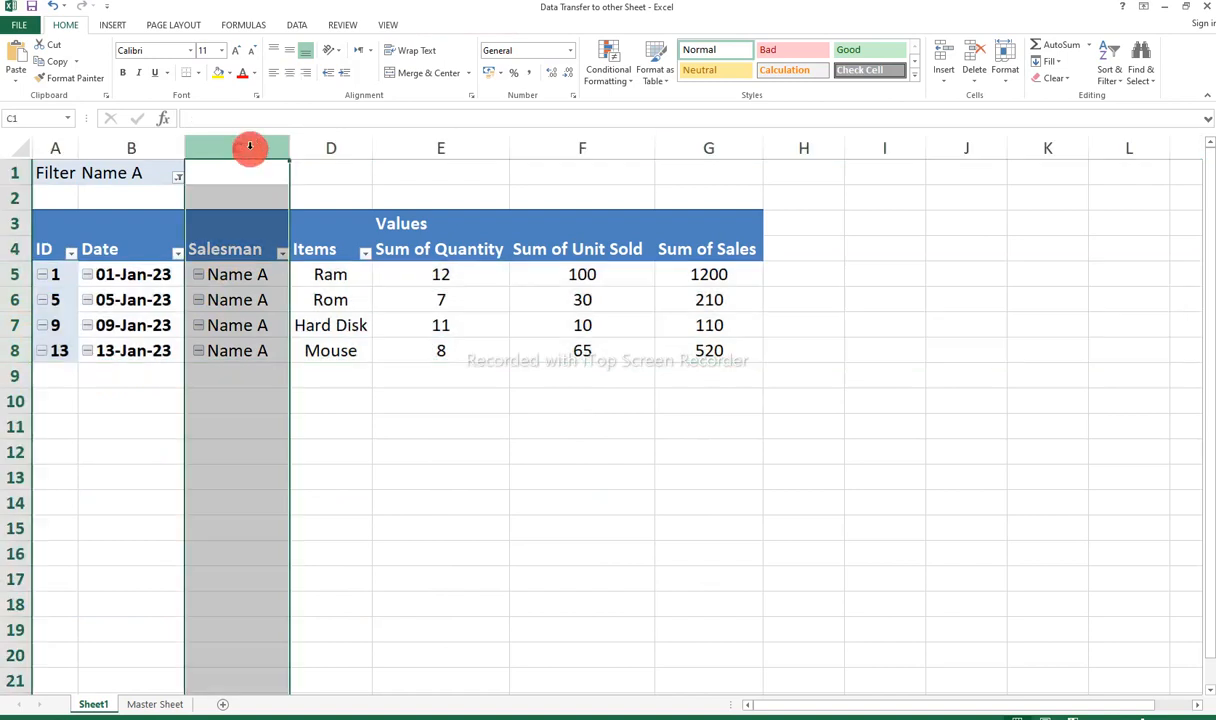
# Step: Switch the PivotTable's report filter to Name D and check the Salesman column
pyautogui.click(174, 178)
pyautogui.click(177, 177)
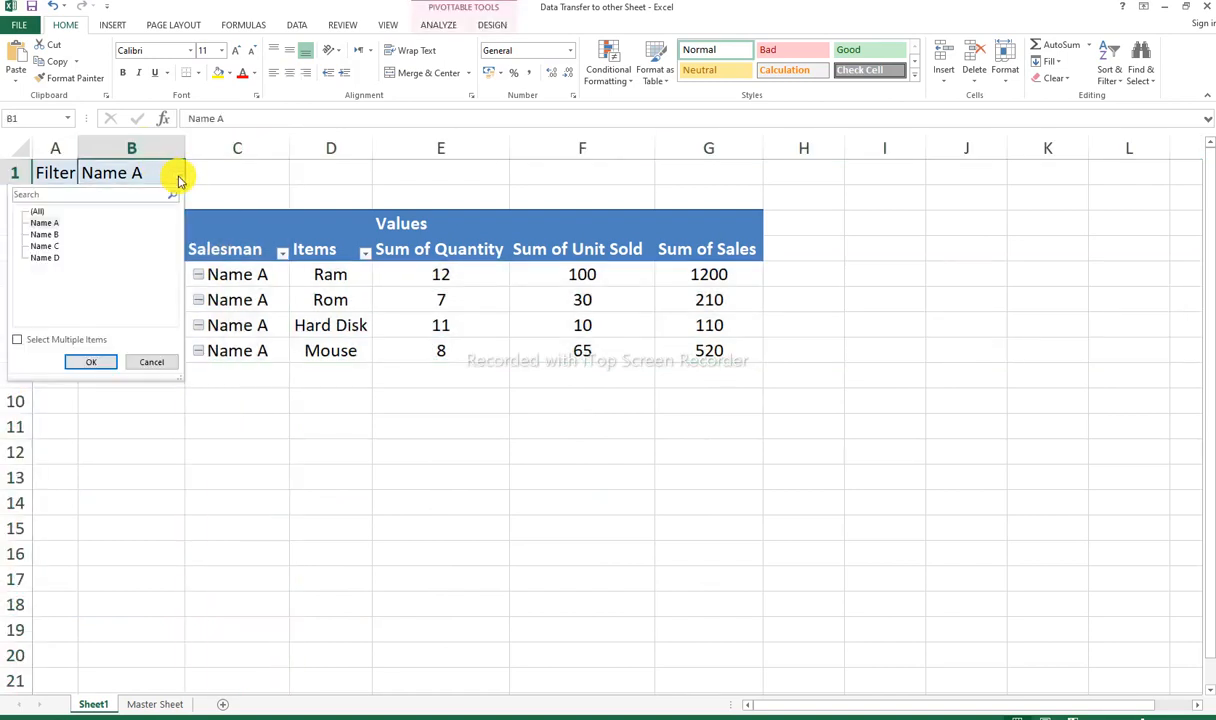
pyautogui.click(56, 257)
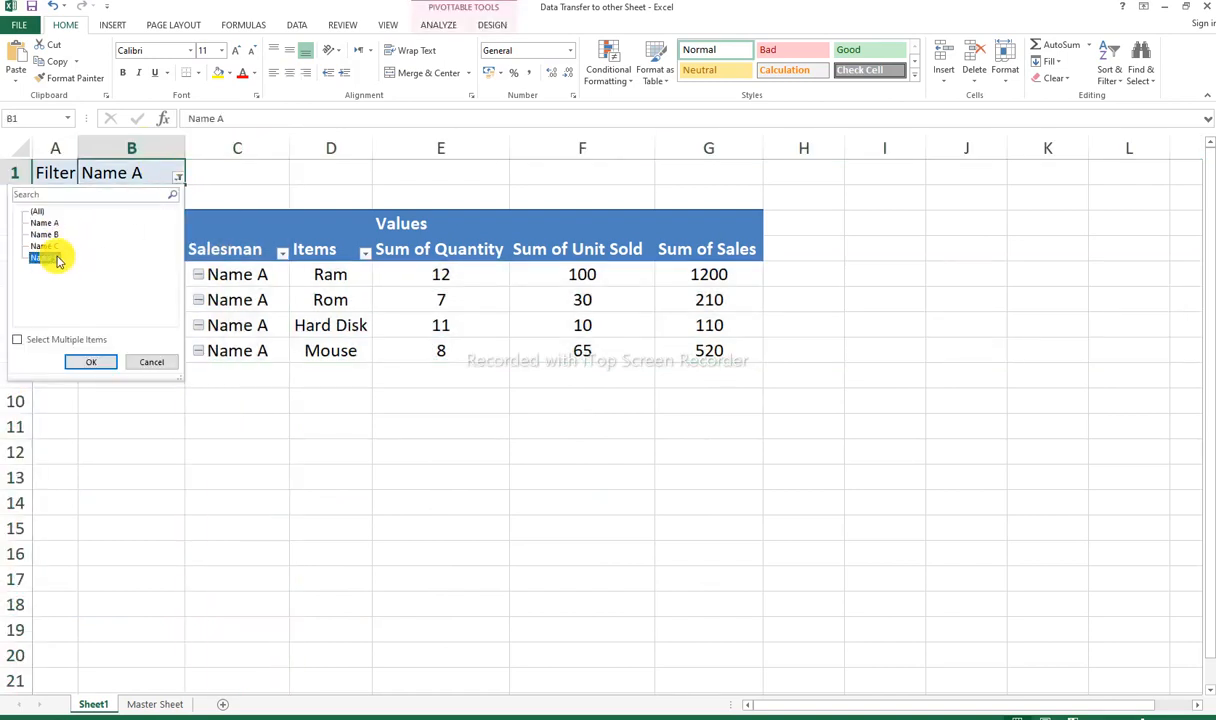
pyautogui.click(90, 364)
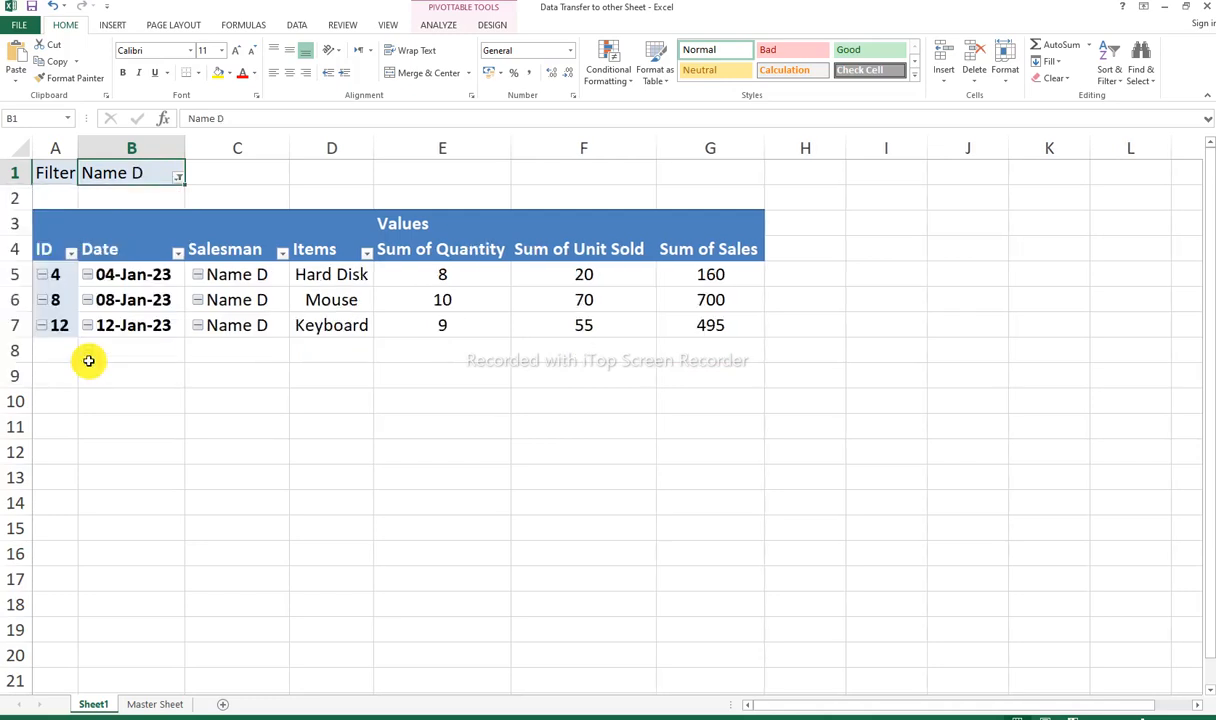
pyautogui.click(261, 147)
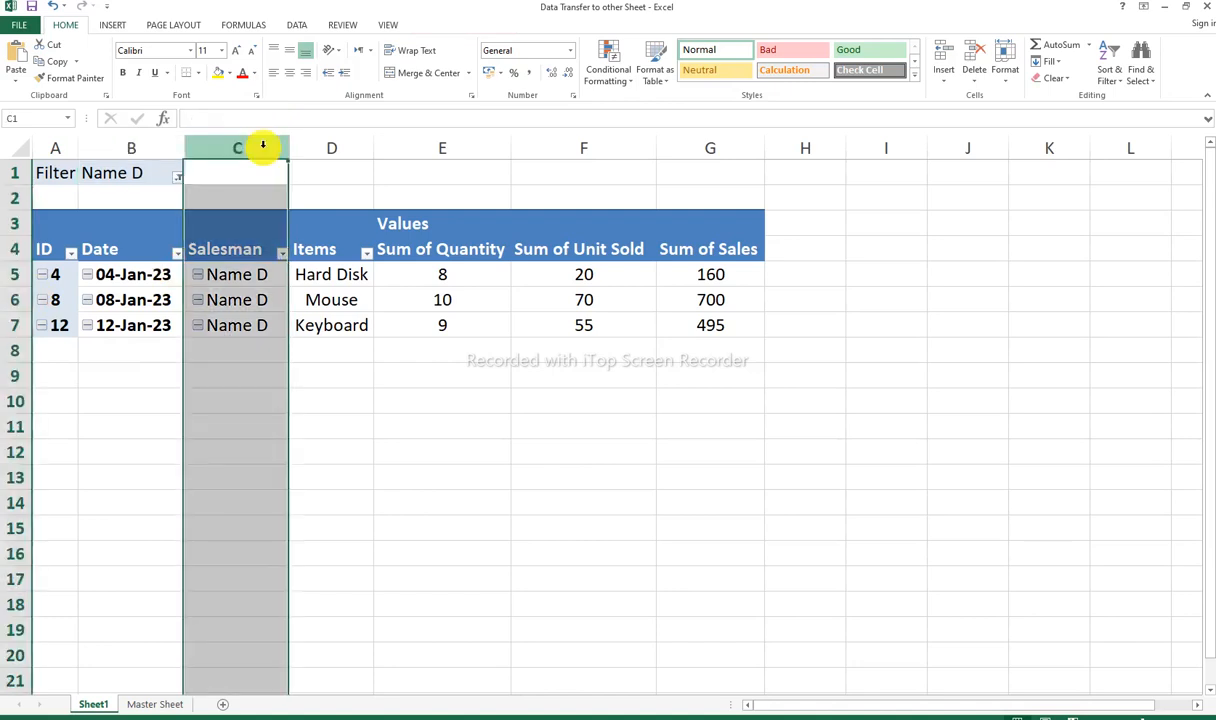
# Step: Reset the PivotTable's report filter to (All) and deselect the Salesman column
pyautogui.click(177, 176)
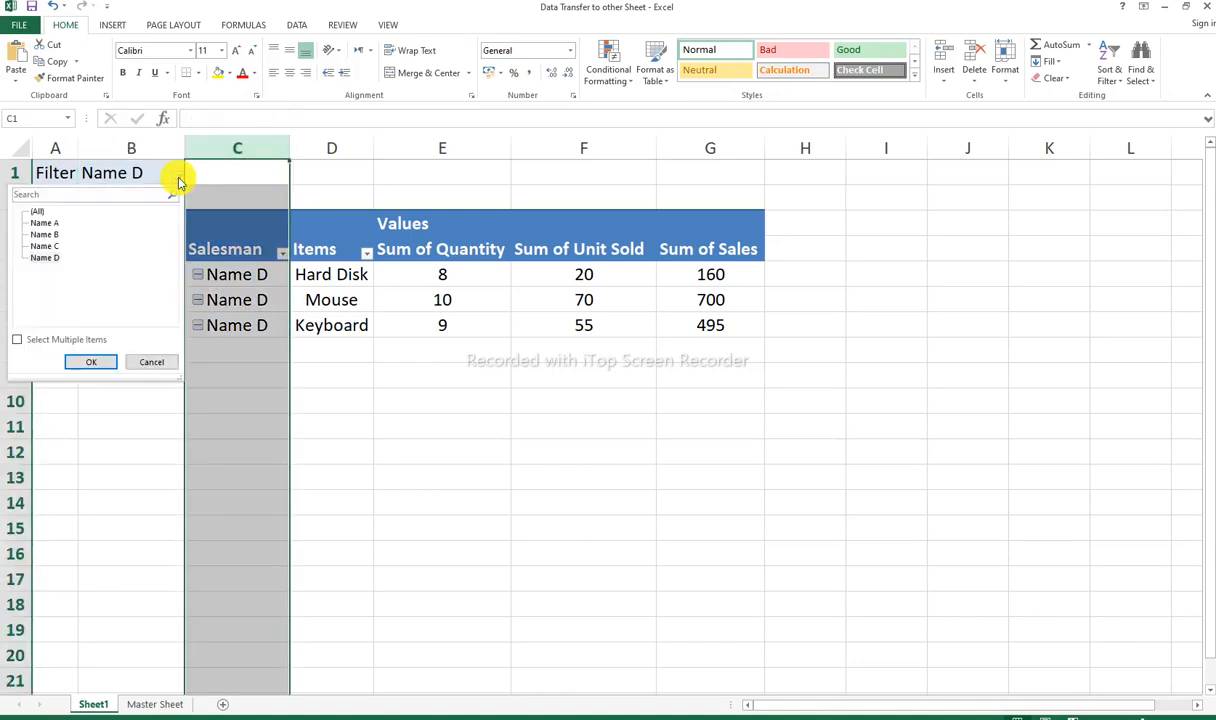
pyautogui.click(40, 211)
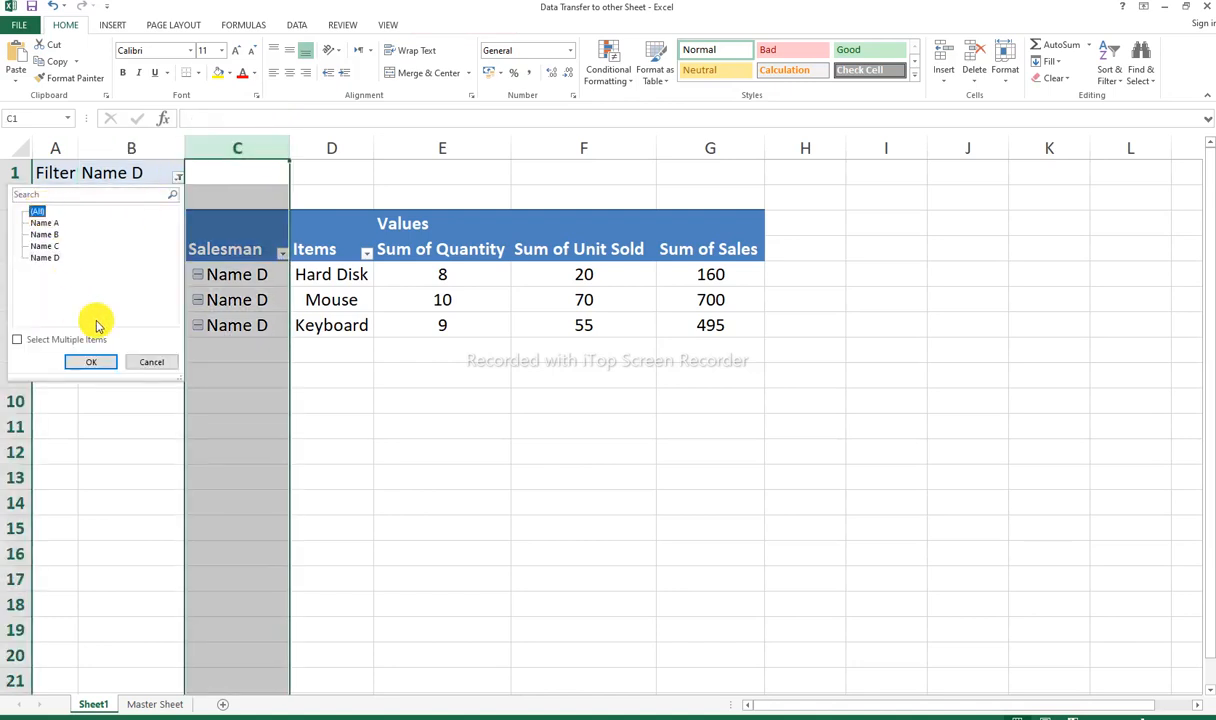
pyautogui.click(91, 362)
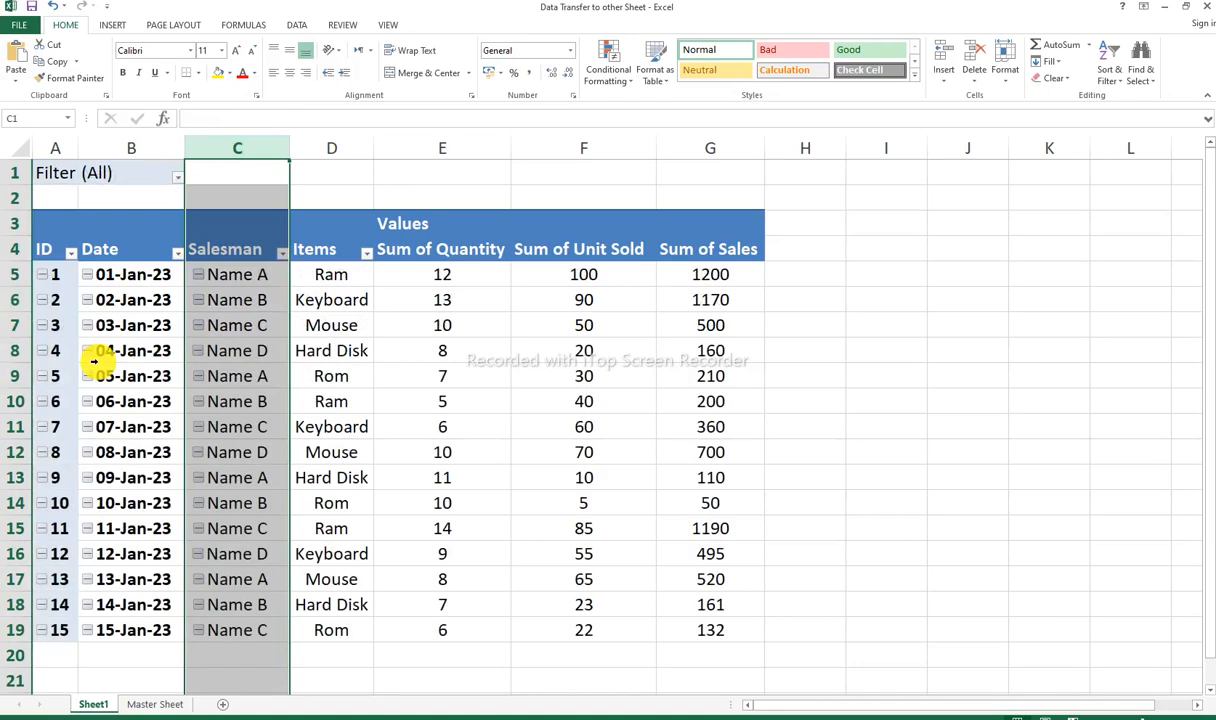
pyautogui.click(314, 335)
# Step: From report filter cell B1, examine the PivotTable's analysis and design commands and open its options for a brief look
pyautogui.click(133, 172)
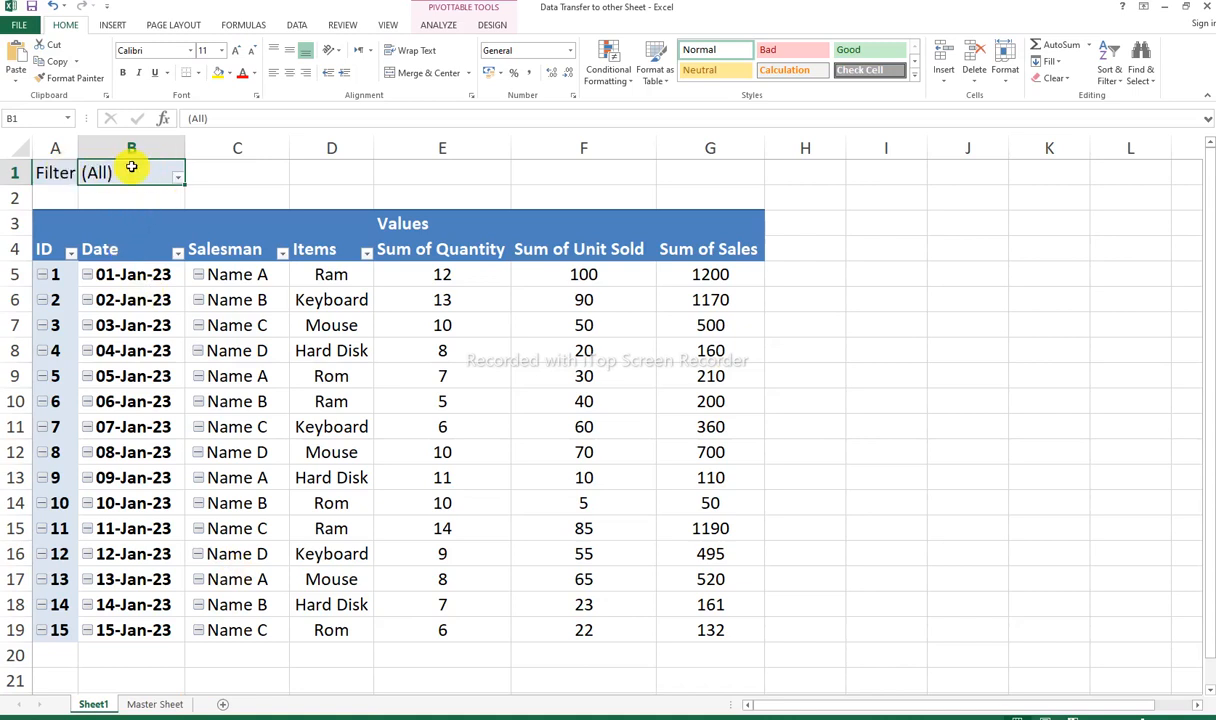
pyautogui.click(441, 25)
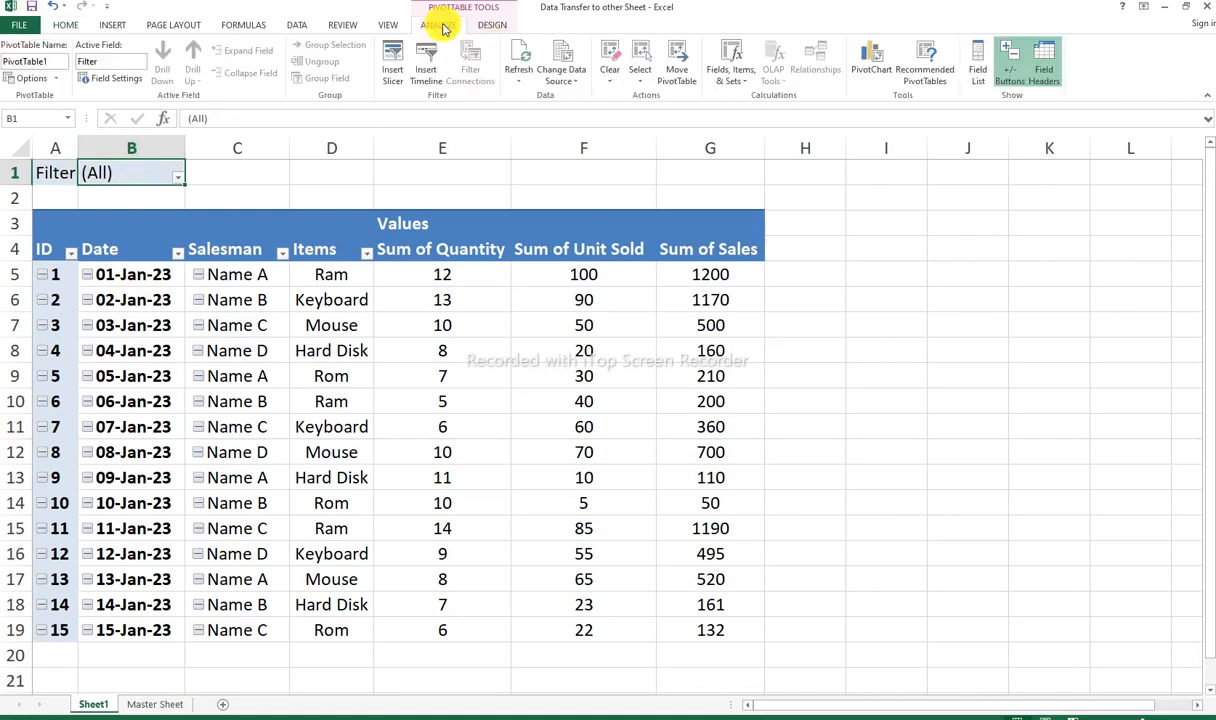
pyautogui.click(36, 79)
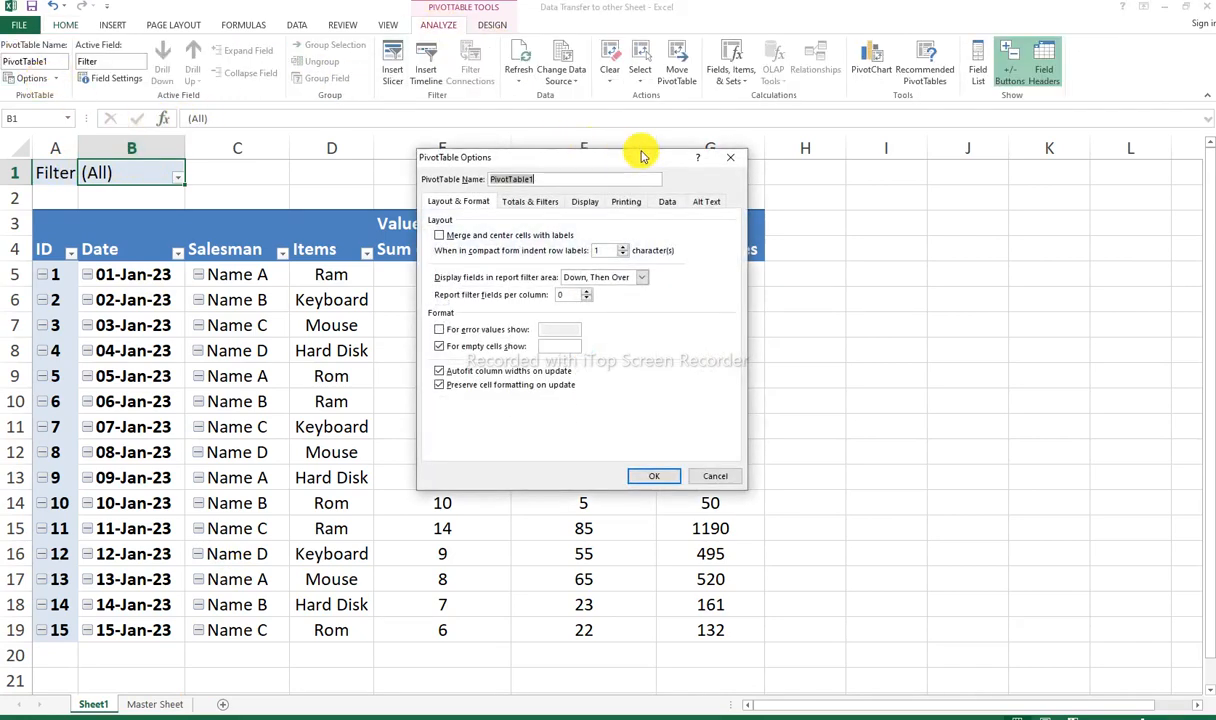
pyautogui.click(729, 158)
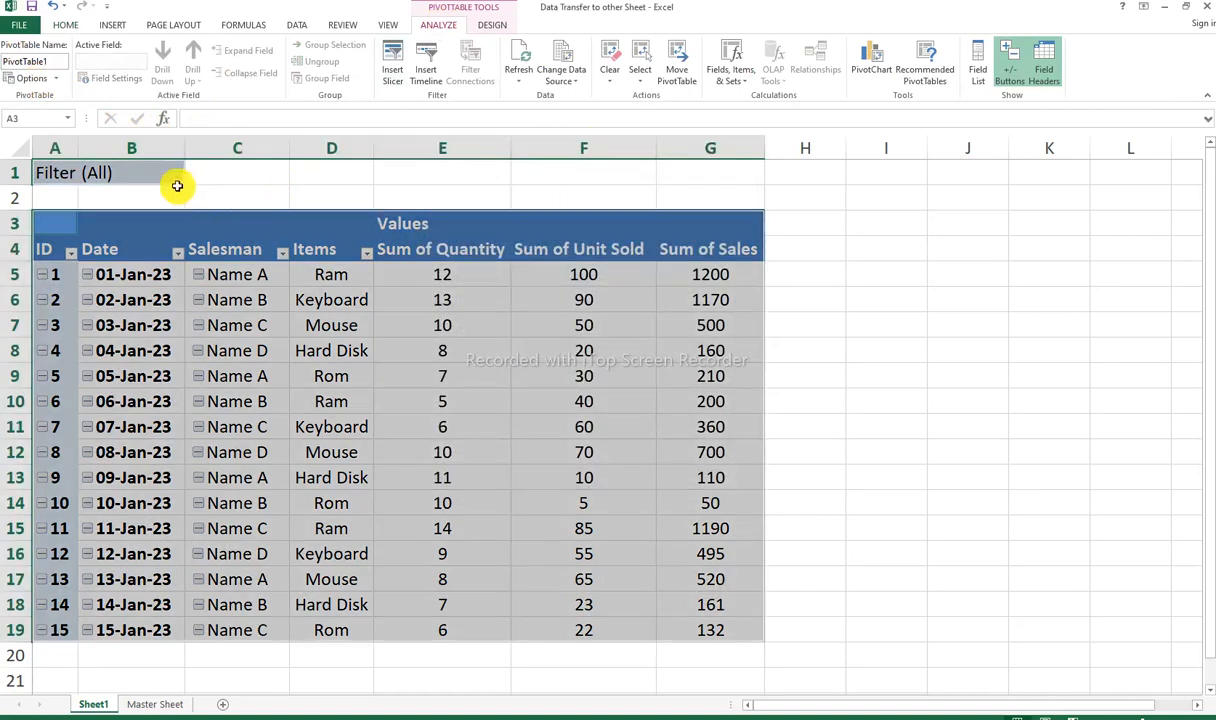
pyautogui.click(186, 193)
pyautogui.click(158, 172)
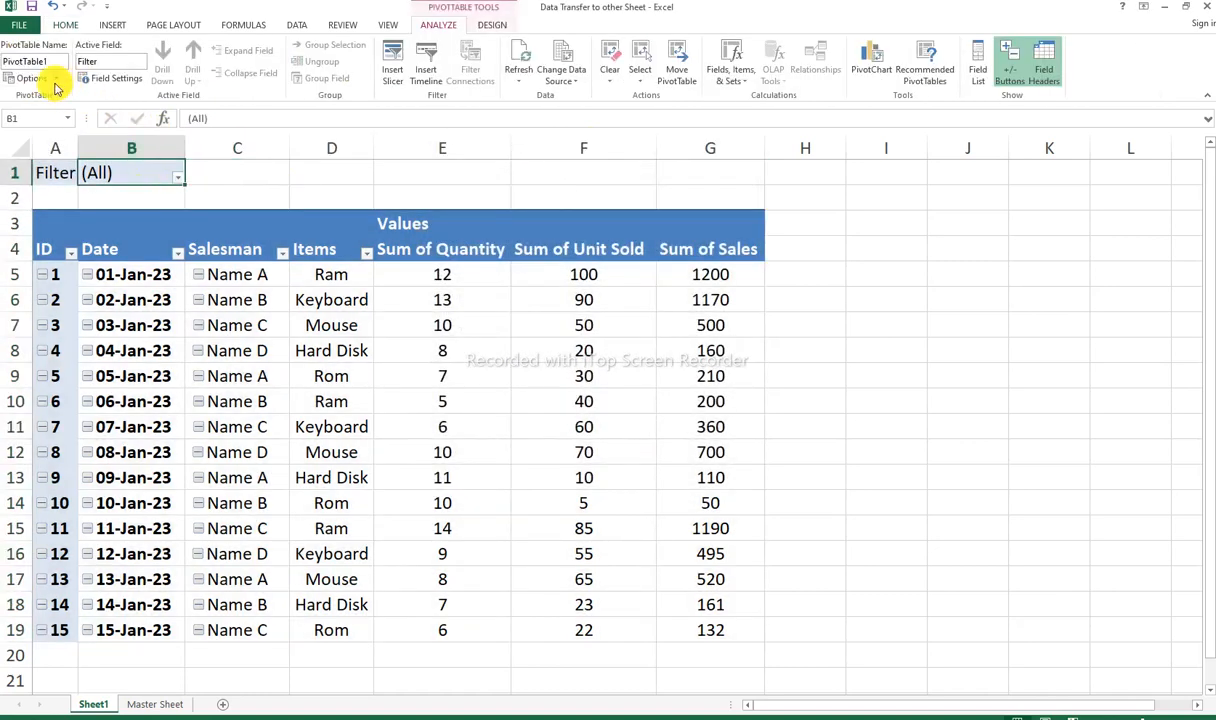
pyautogui.click(490, 25)
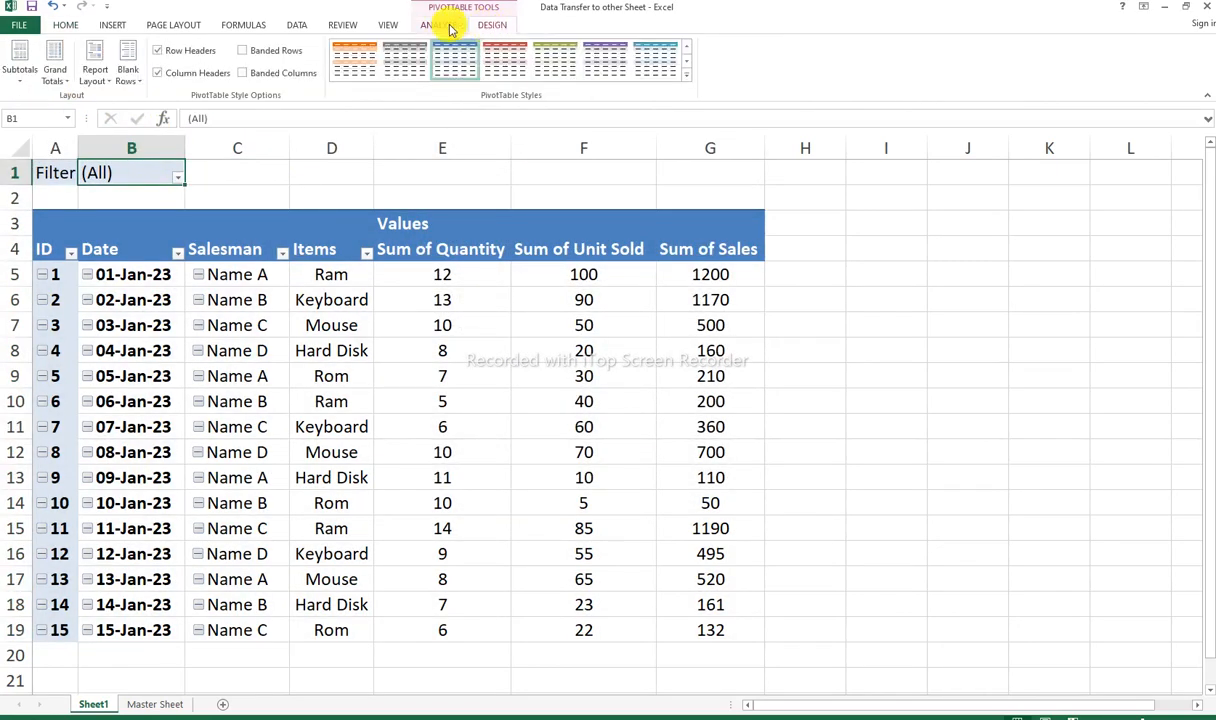
pyautogui.click(436, 25)
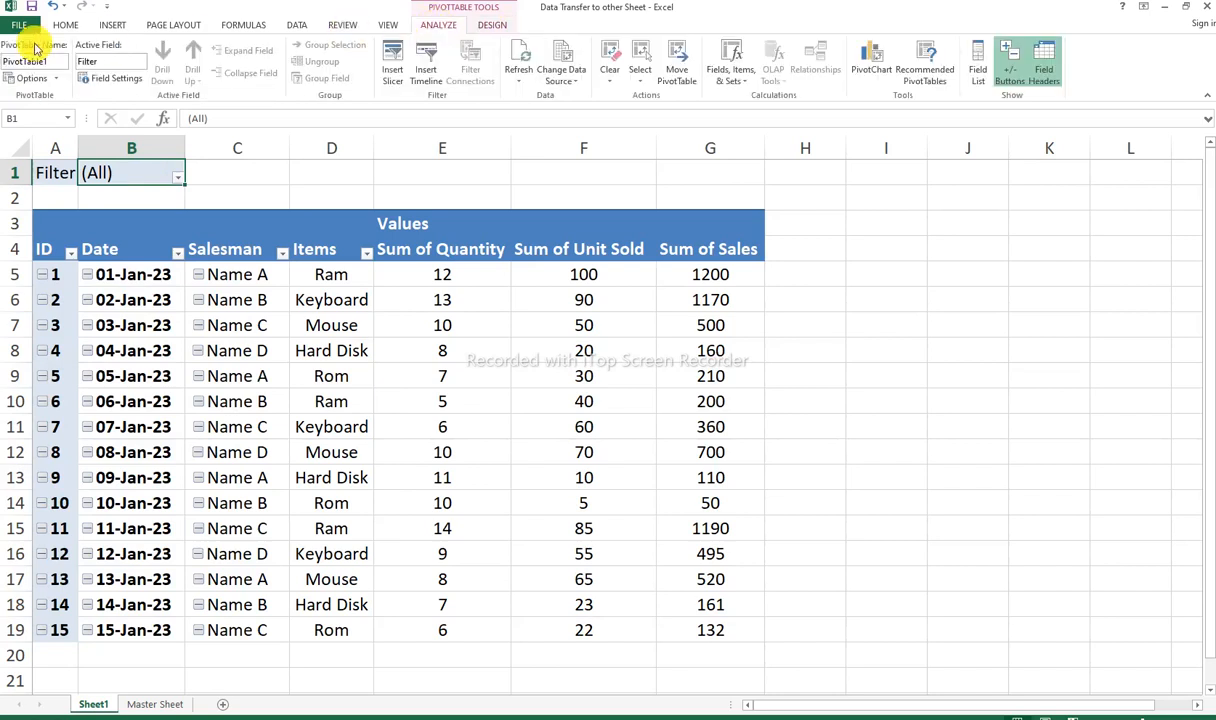
# Step: Examine the totals, display, printing, data and alt text settings in PivotTable Options, and close the dialog
pyautogui.rightClick(153, 175)
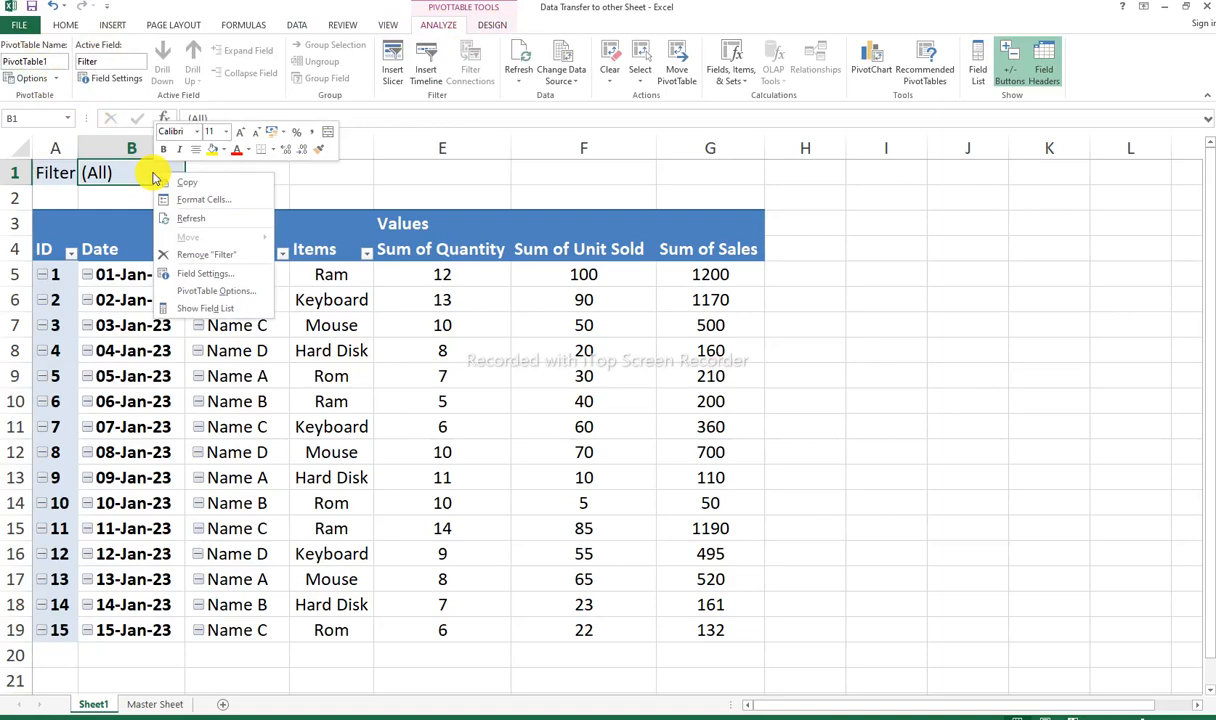
pyautogui.click(215, 291)
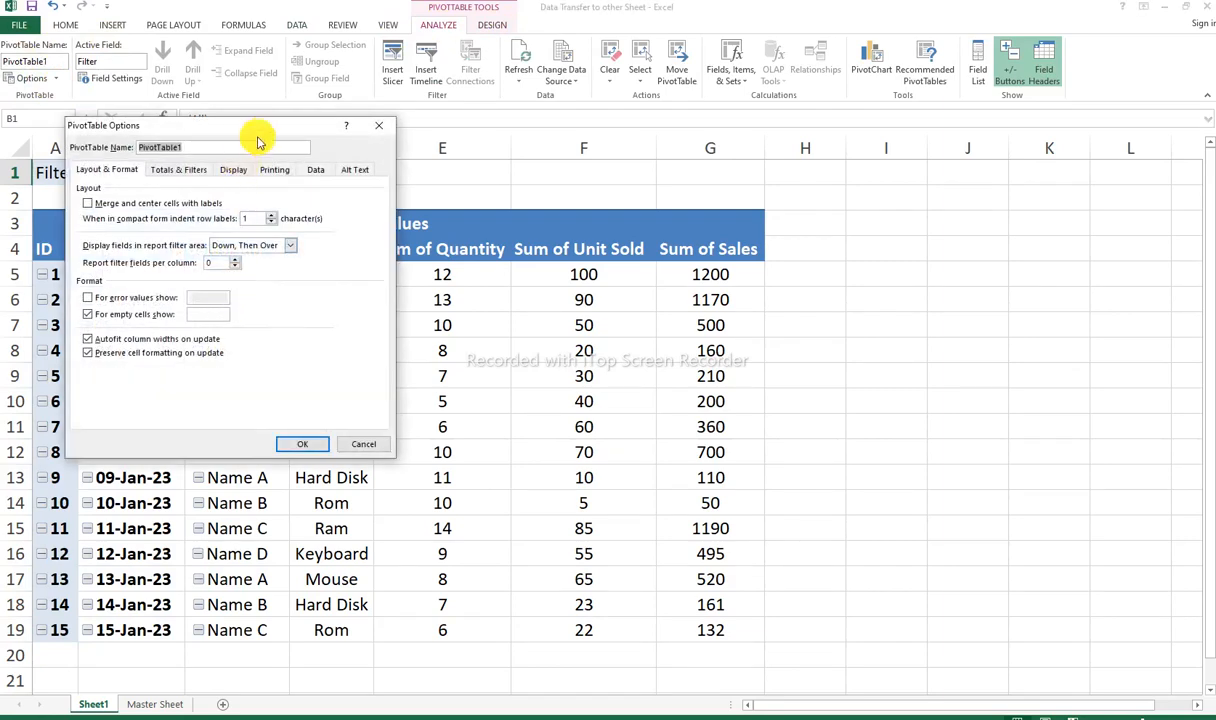
pyautogui.moveTo(252, 128); pyautogui.dragTo(586, 155)
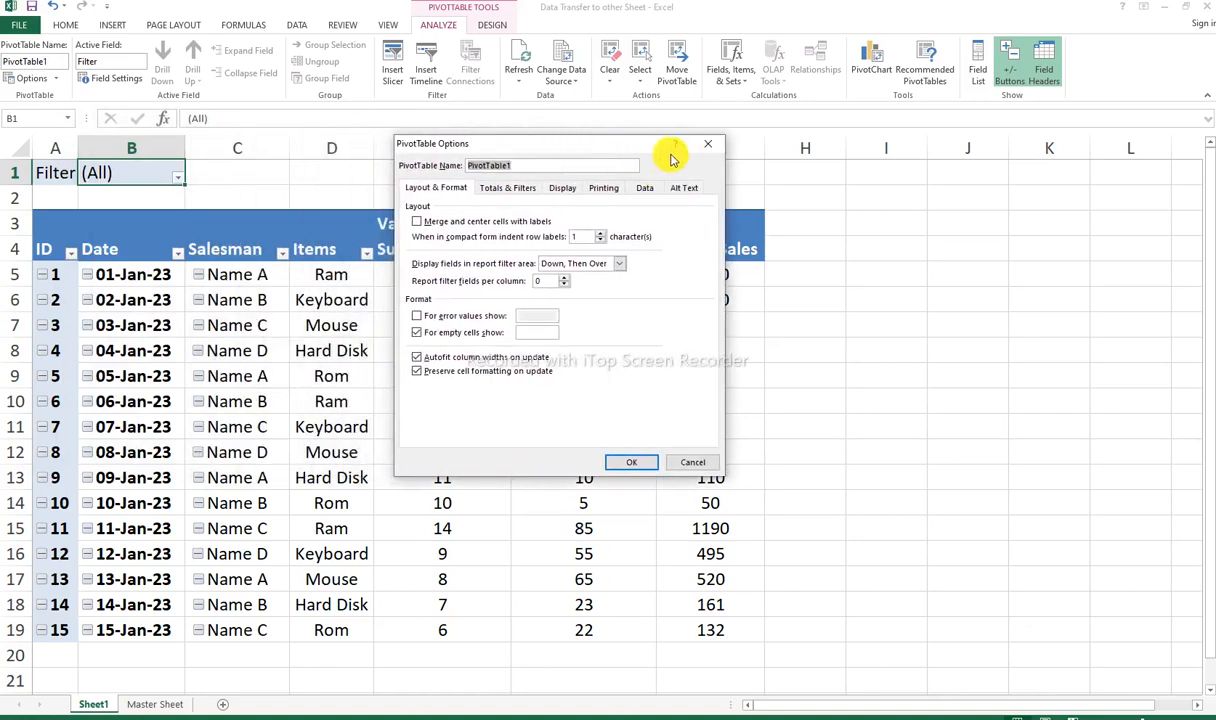
pyautogui.click(523, 189)
pyautogui.click(565, 188)
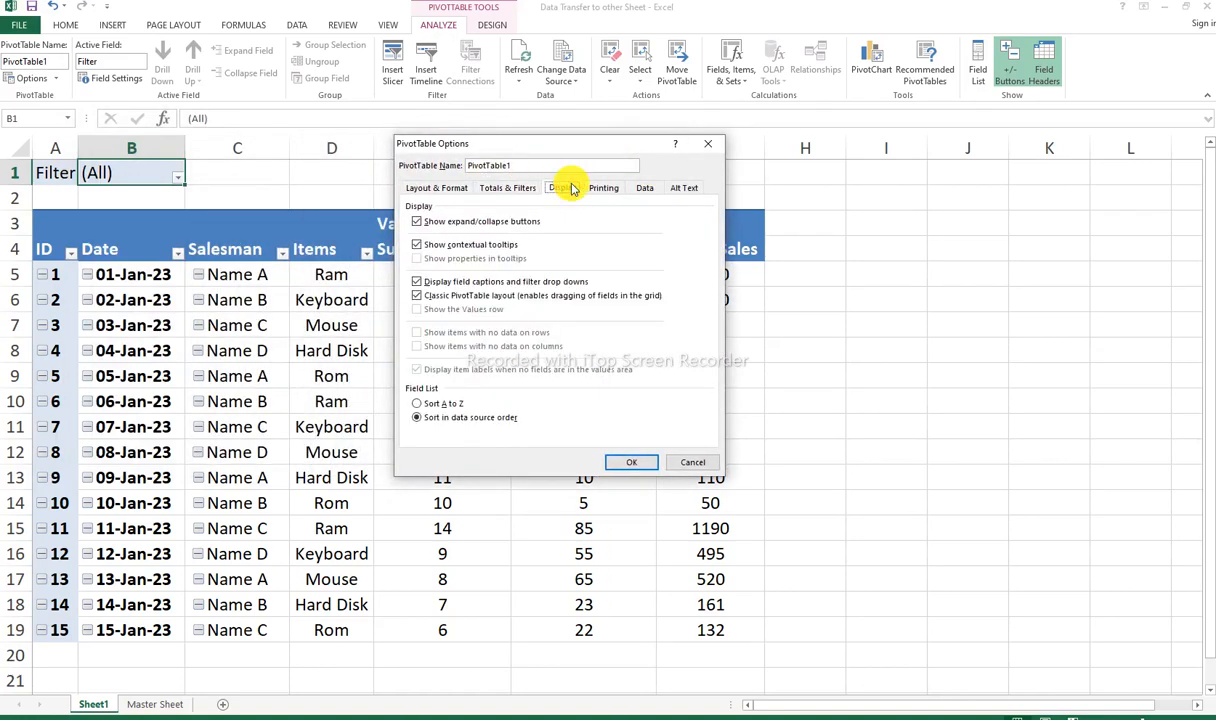
pyautogui.click(608, 188)
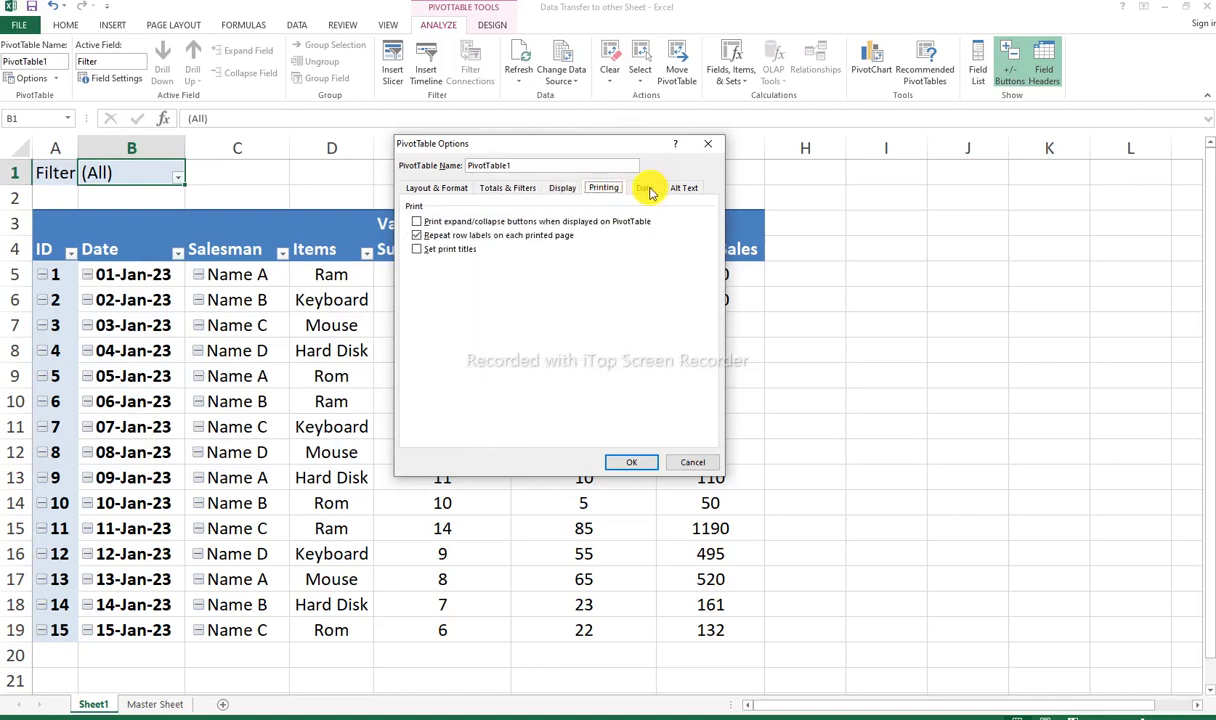
pyautogui.click(646, 188)
pyautogui.click(684, 187)
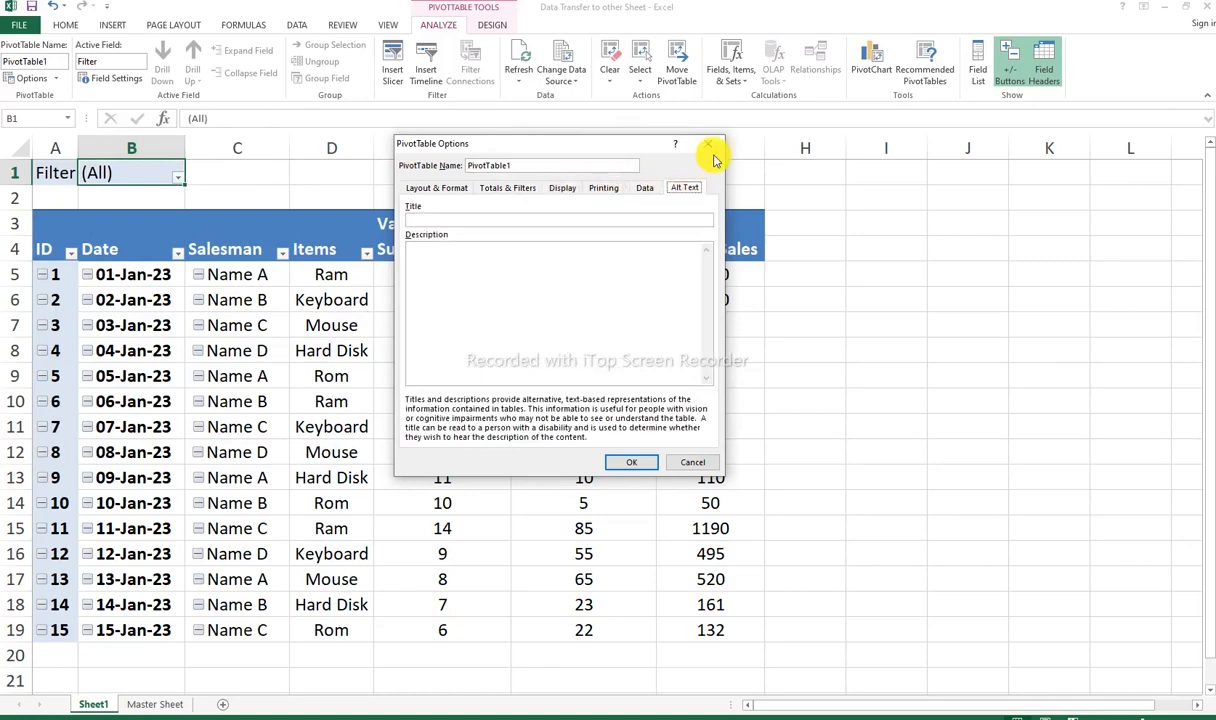
pyautogui.click(707, 143)
# Step: Examine the Filter field's layout, subtotal and custom function settings in Field Settings, and cancel the dialog
pyautogui.rightClick(137, 175)
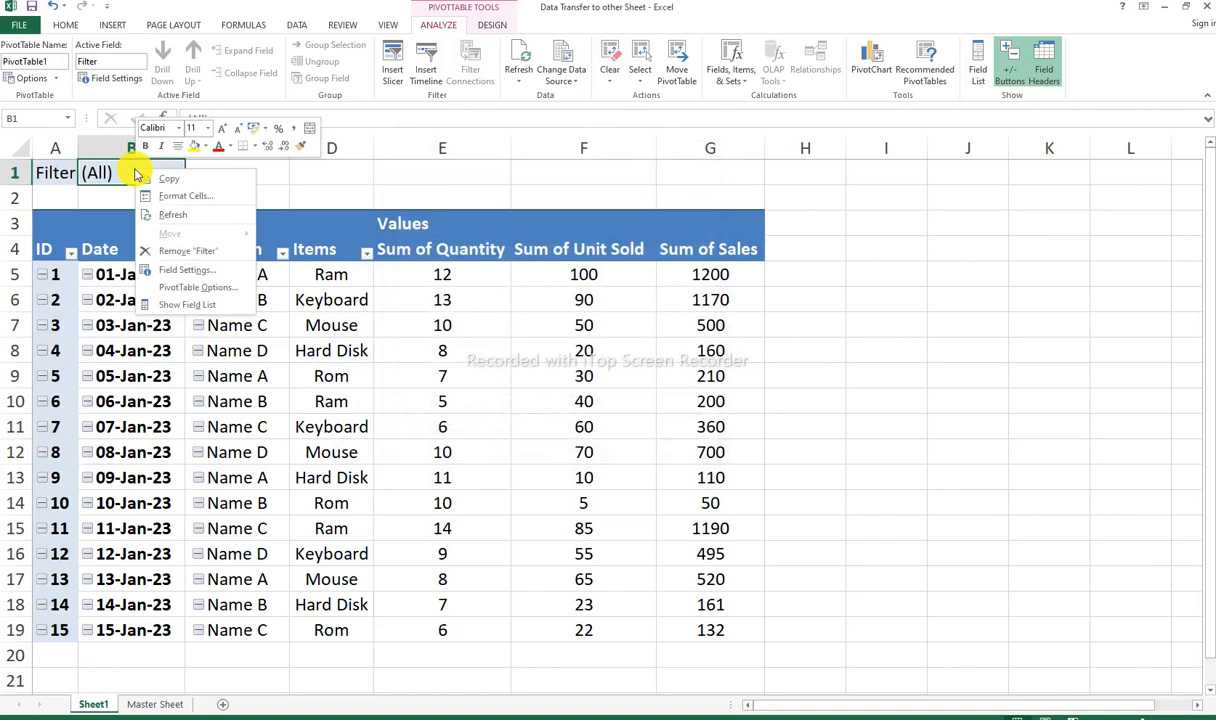
pyautogui.click(185, 271)
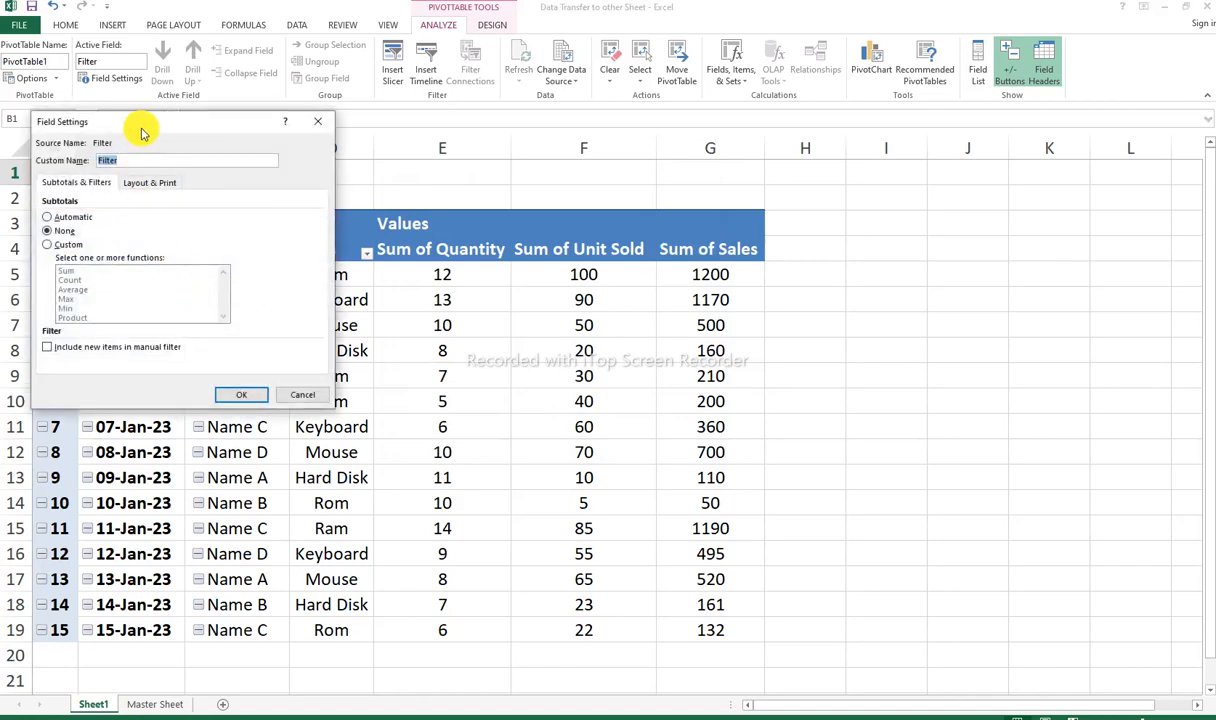
pyautogui.moveTo(136, 125); pyautogui.dragTo(392, 187)
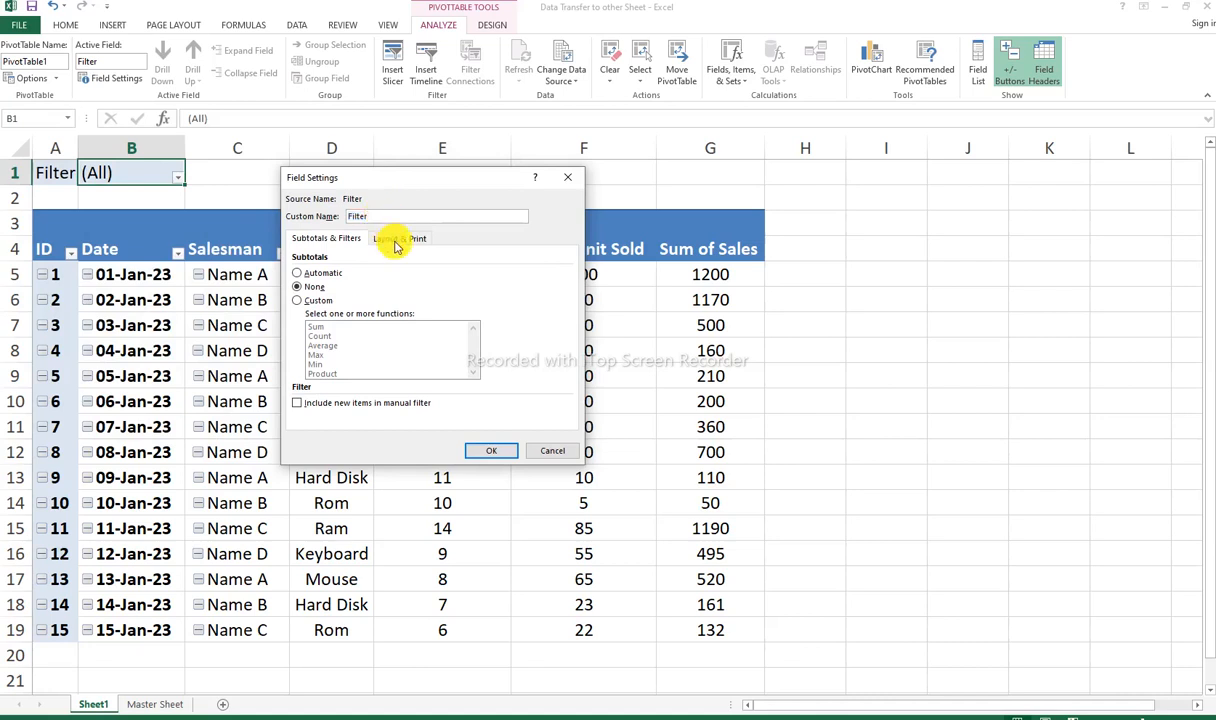
pyautogui.click(396, 238)
pyautogui.click(340, 238)
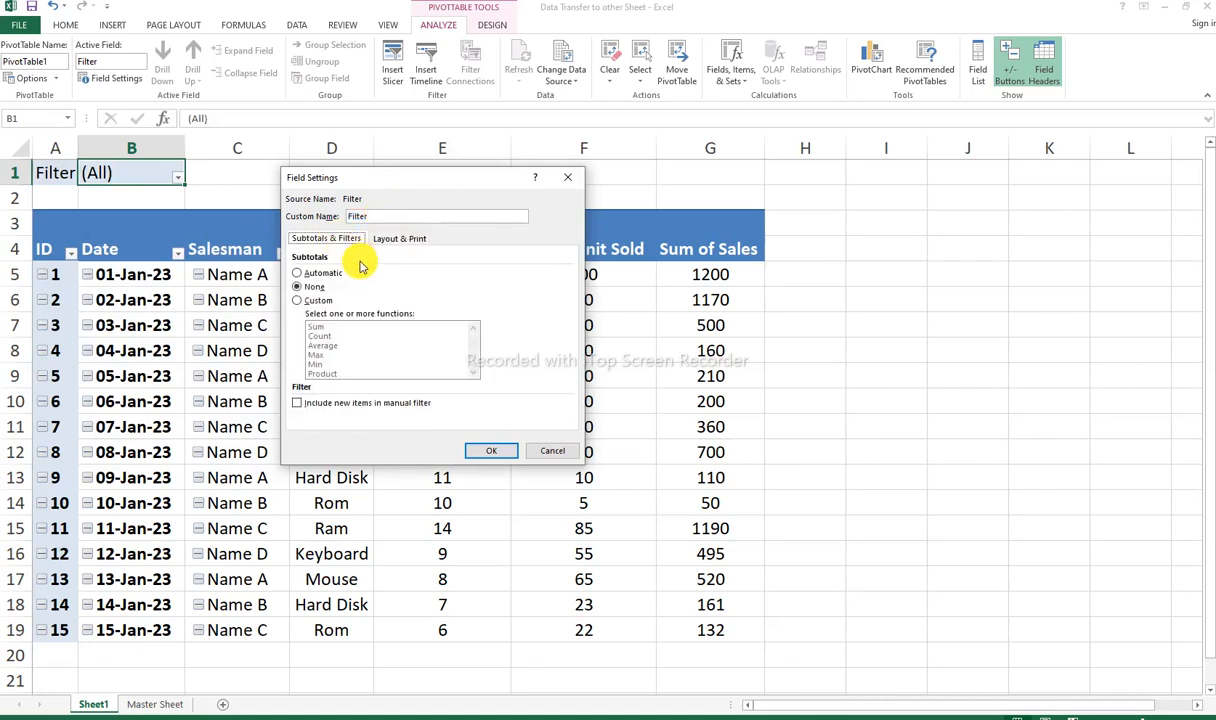
pyautogui.click(300, 300)
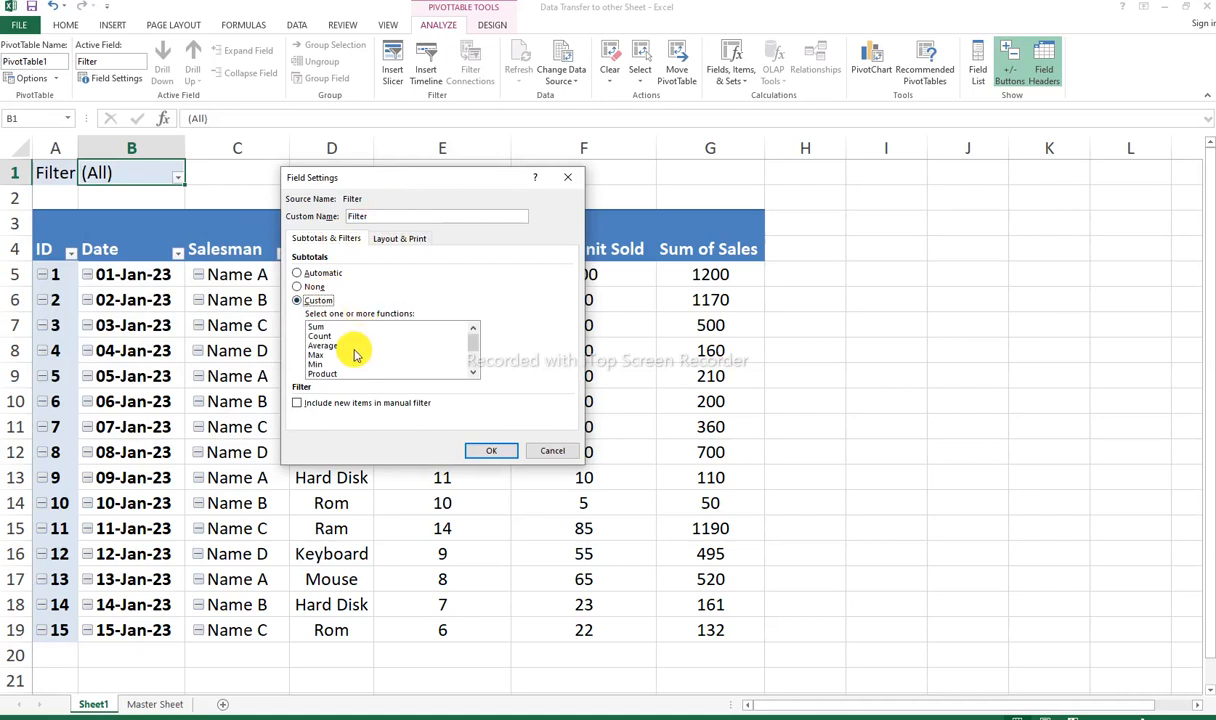
pyautogui.scroll(-1, 346, 343)
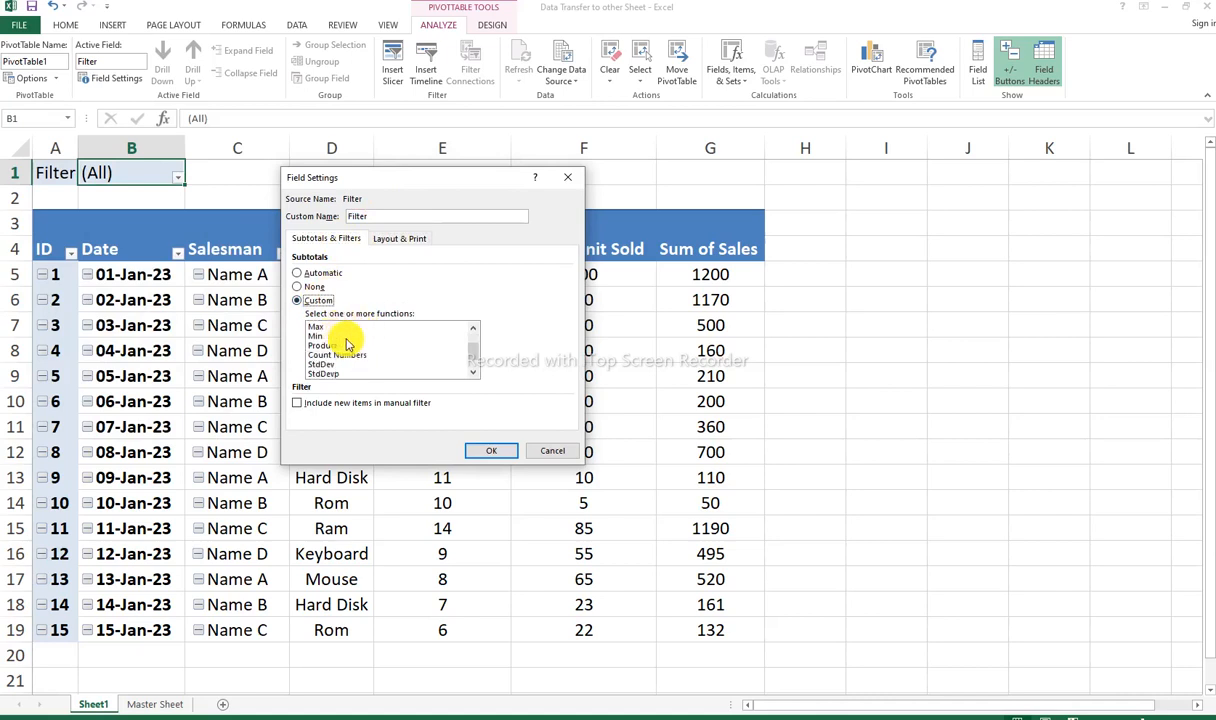
pyautogui.scroll(-1, 352, 350)
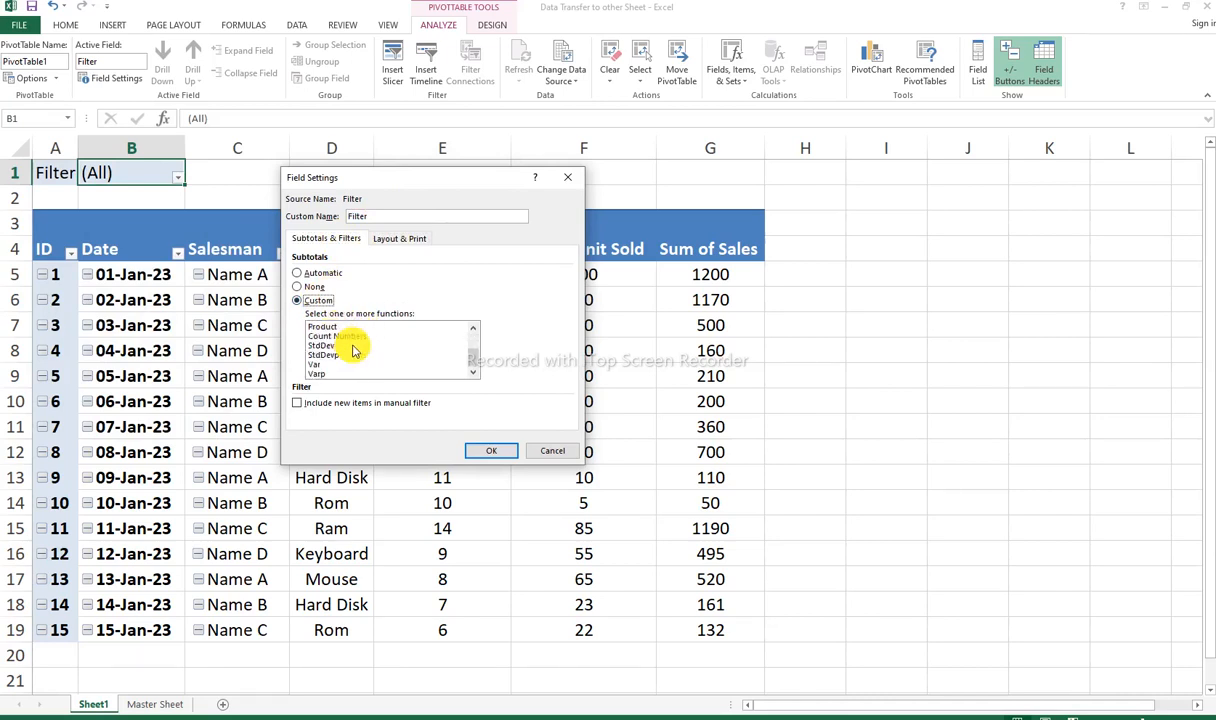
pyautogui.scroll(2, 352, 350)
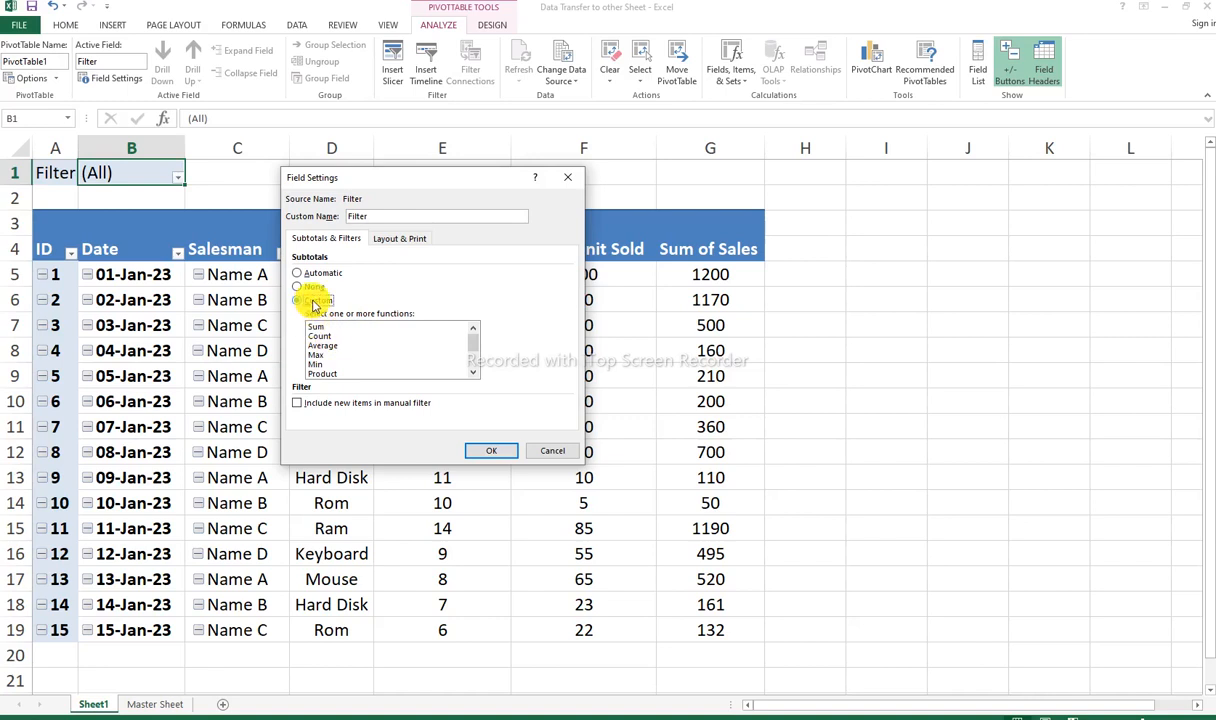
pyautogui.click(314, 287)
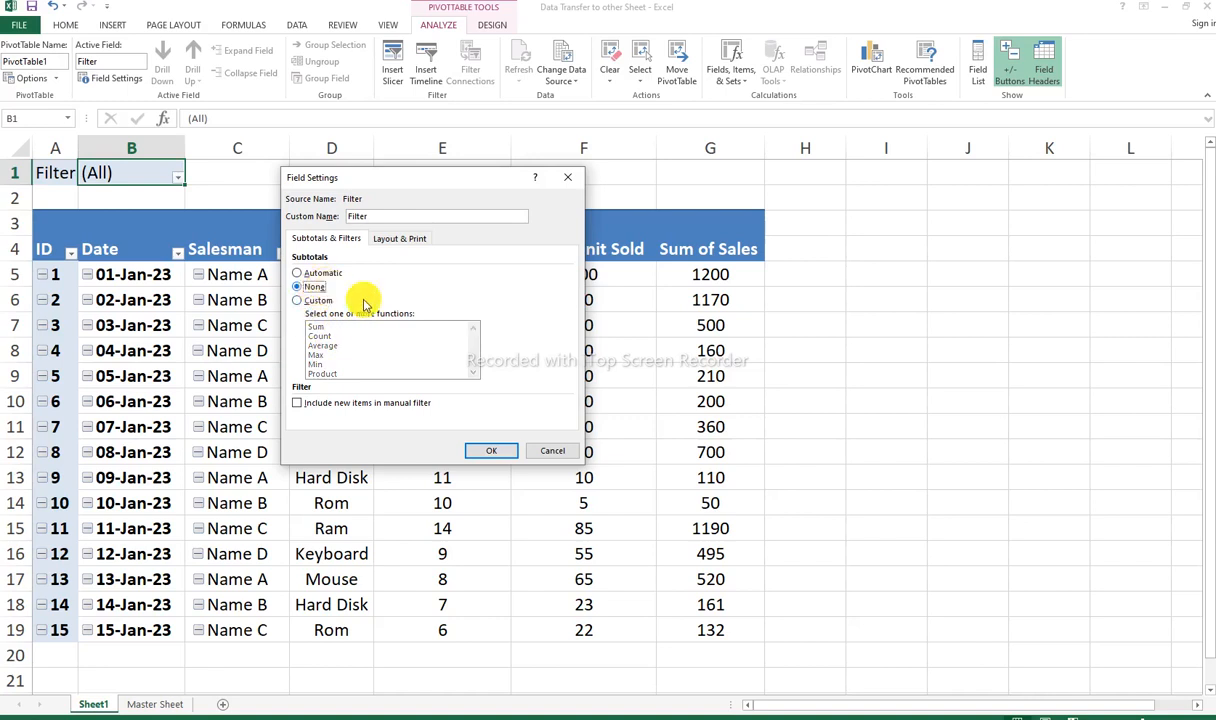
pyautogui.click(541, 453)
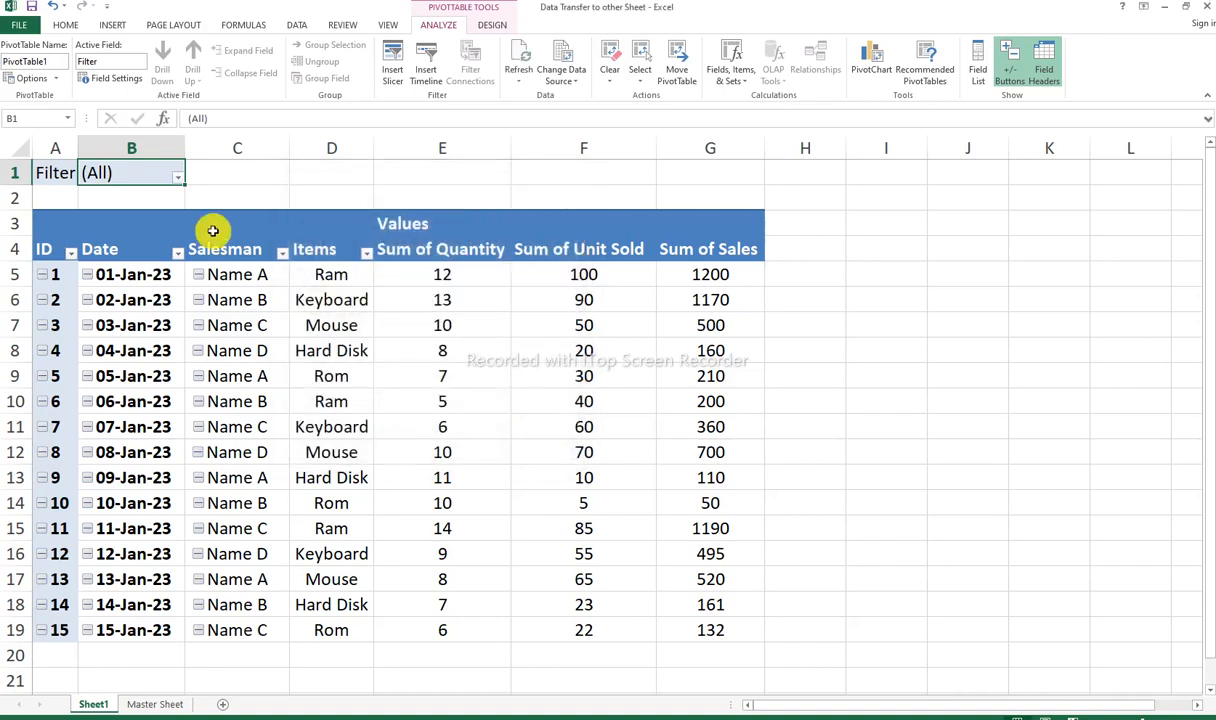
pyautogui.rightClick(129, 174)
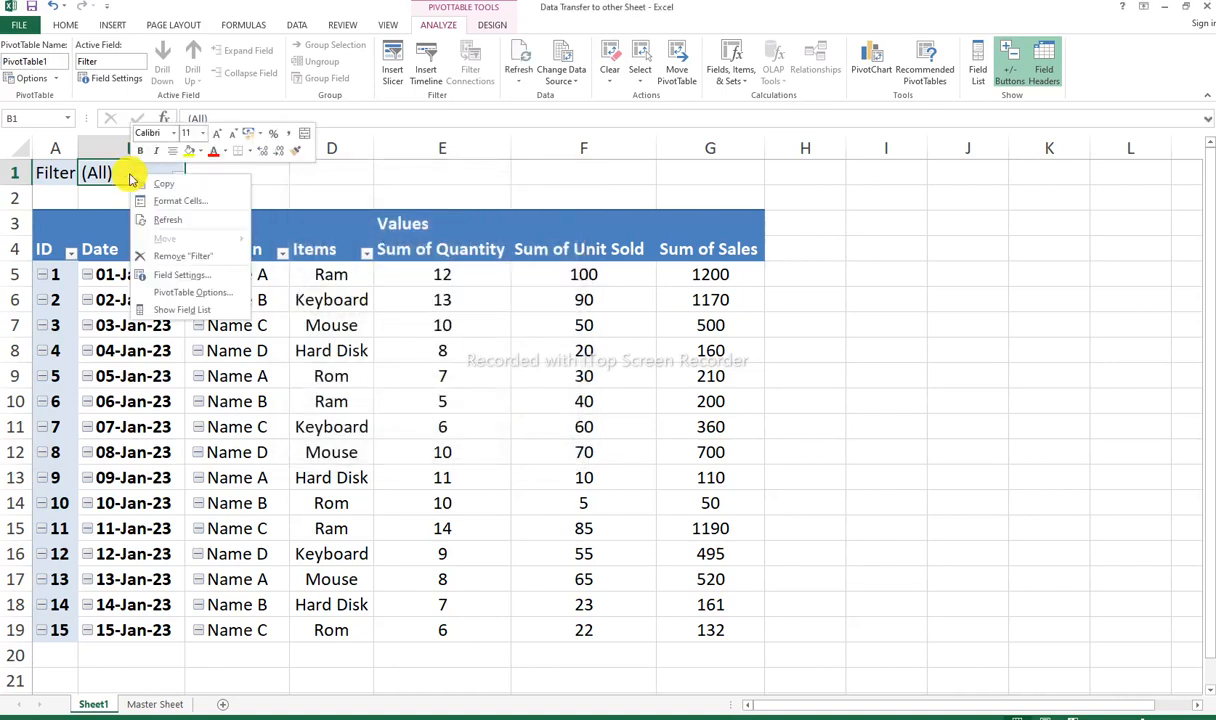
pyautogui.click(200, 291)
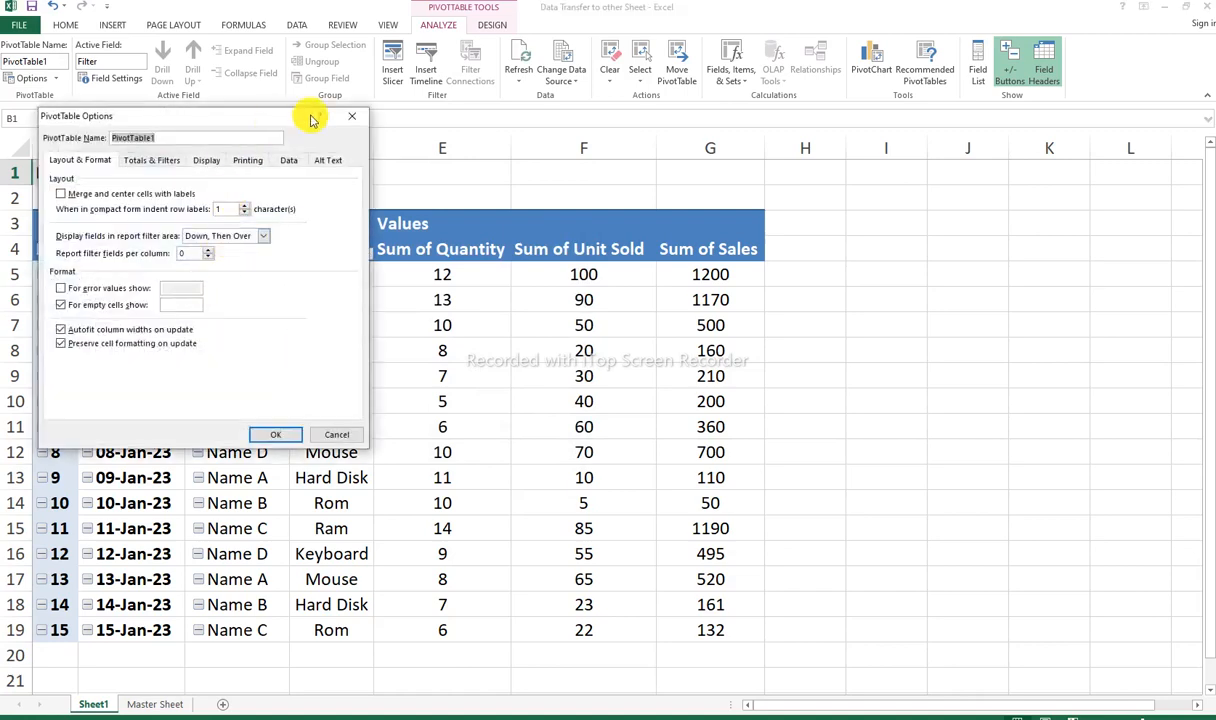
pyautogui.click(349, 116)
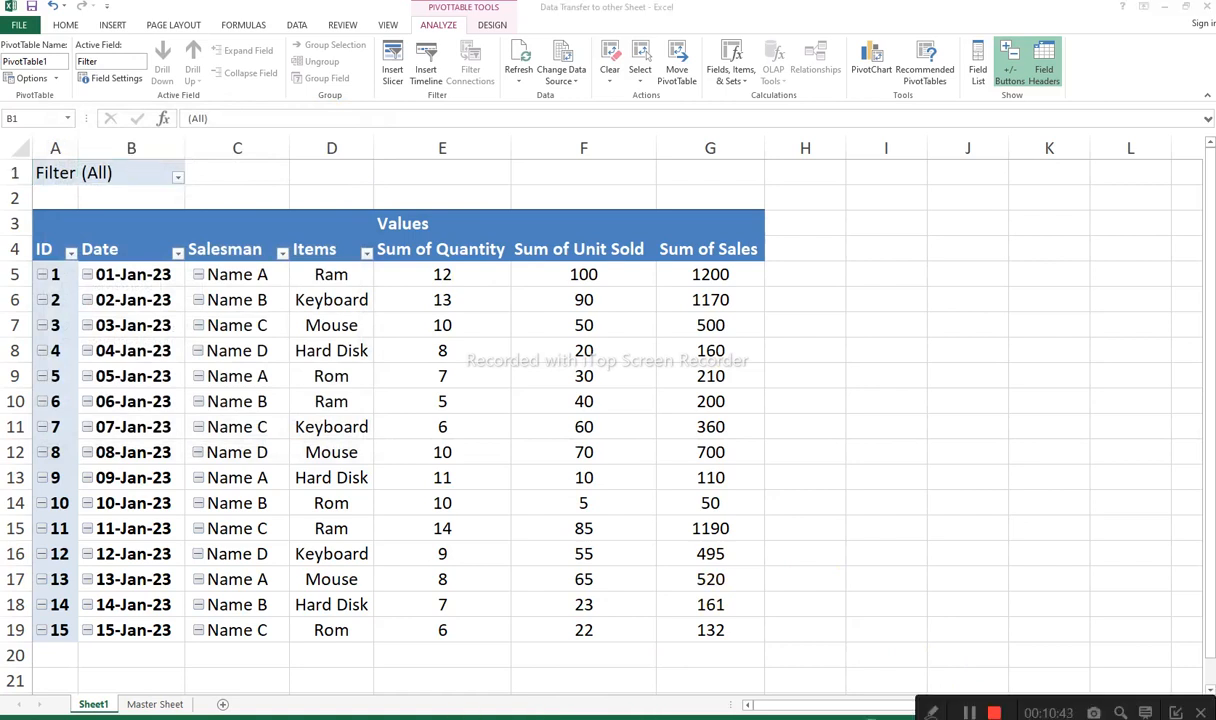
pyautogui.click(970, 714)
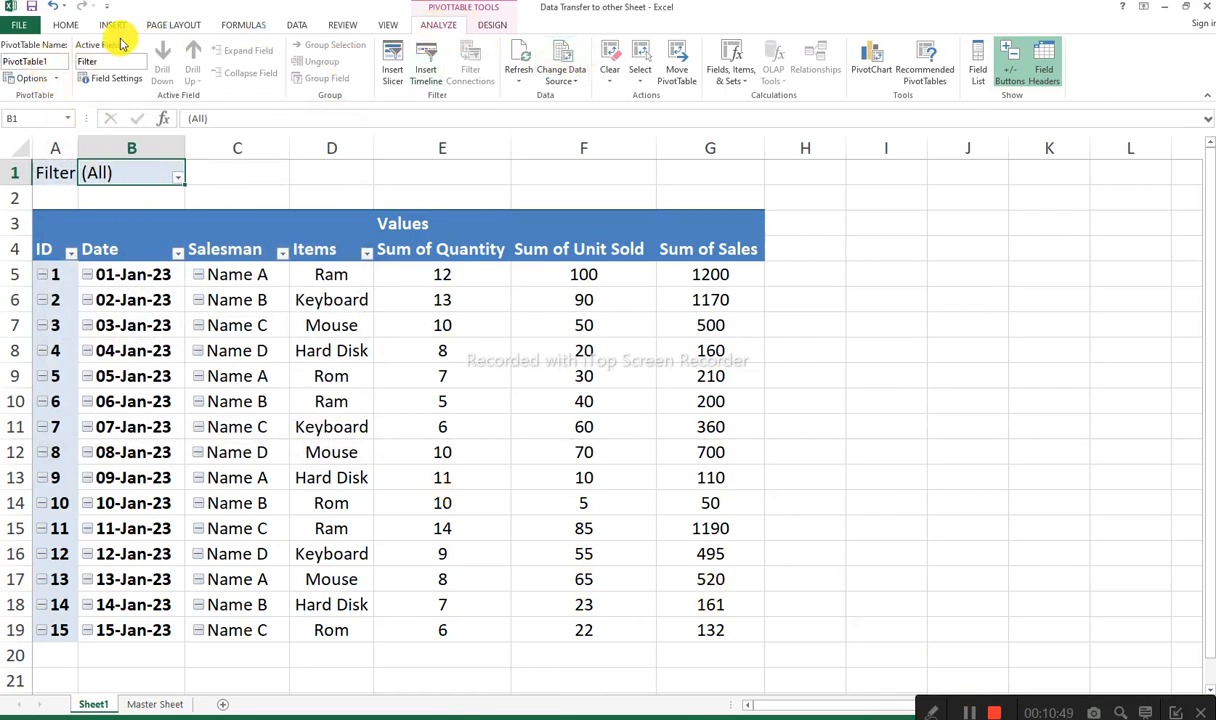
# Step: Generate a separate PivotTable sheet for each salesman with Show Report Filter Pages, using the Filter field
pyautogui.click(57, 84)
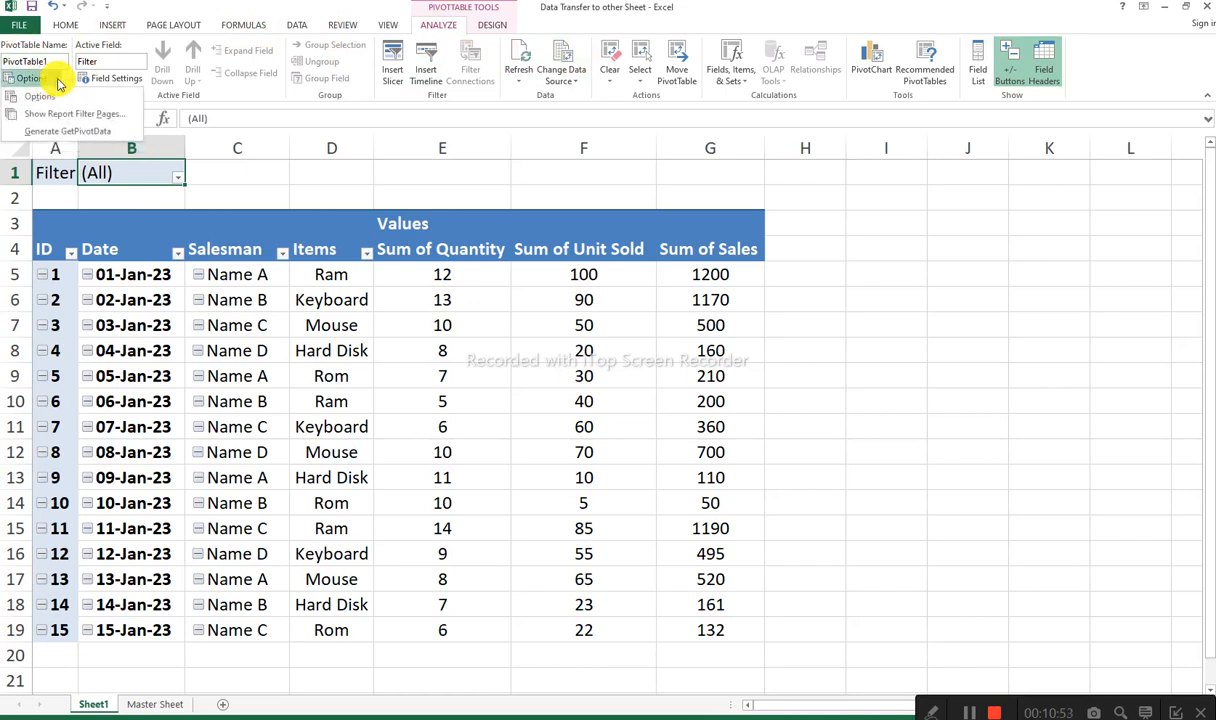
pyautogui.click(99, 116)
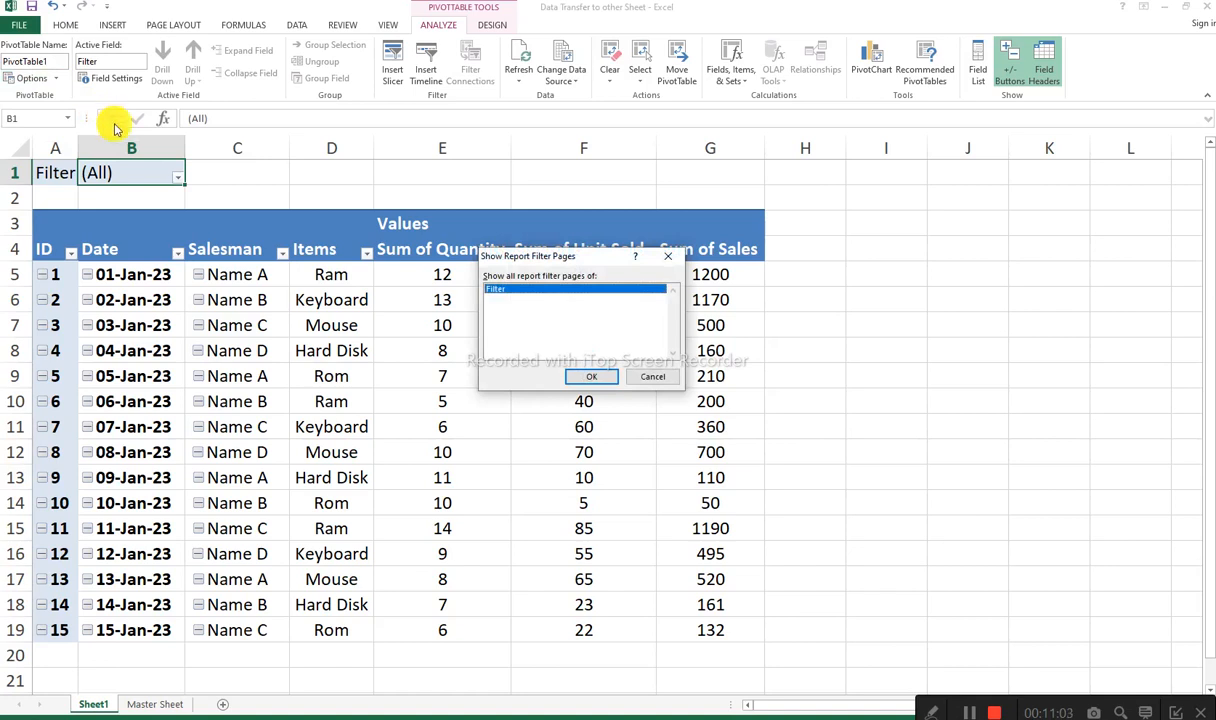
pyautogui.moveTo(515, 258); pyautogui.dragTo(480, 186)
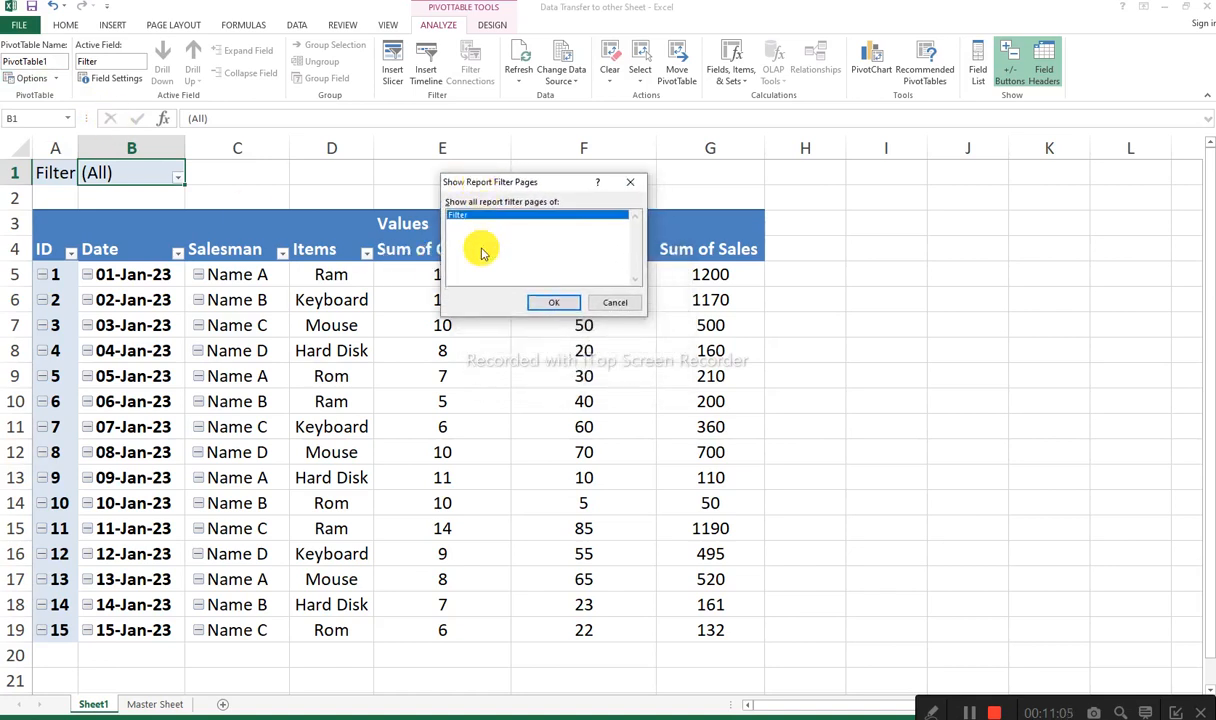
pyautogui.click(566, 309)
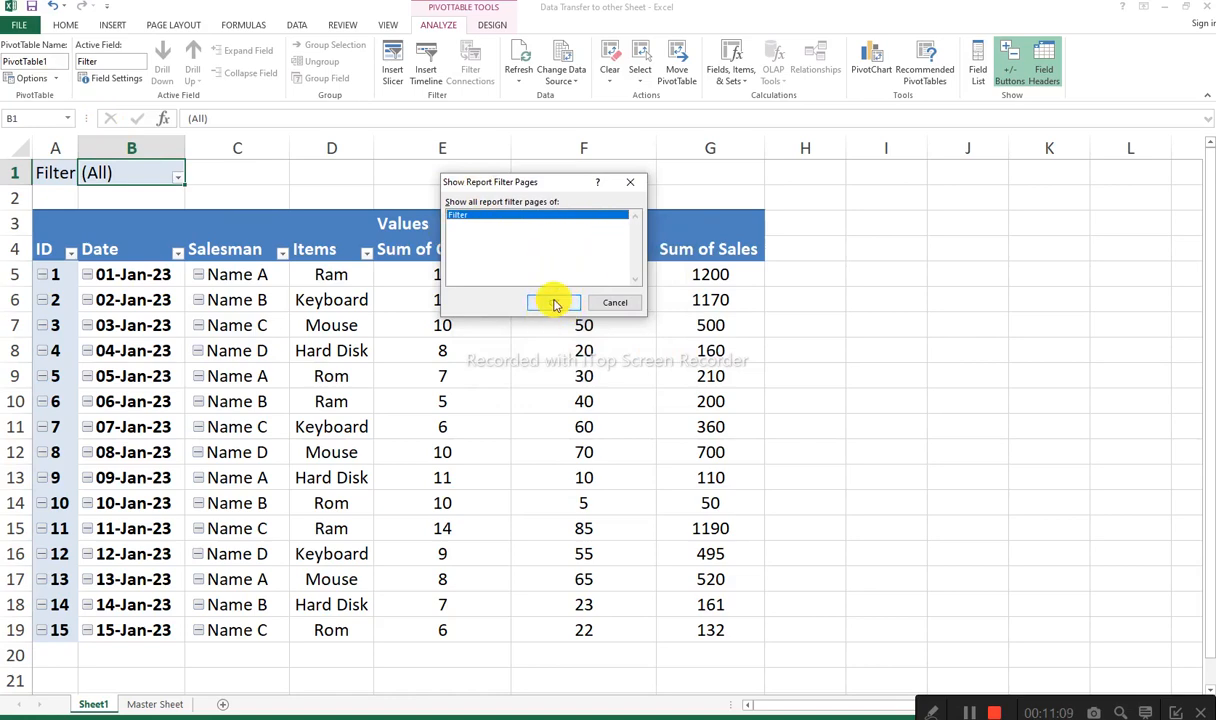
pyautogui.click(555, 303)
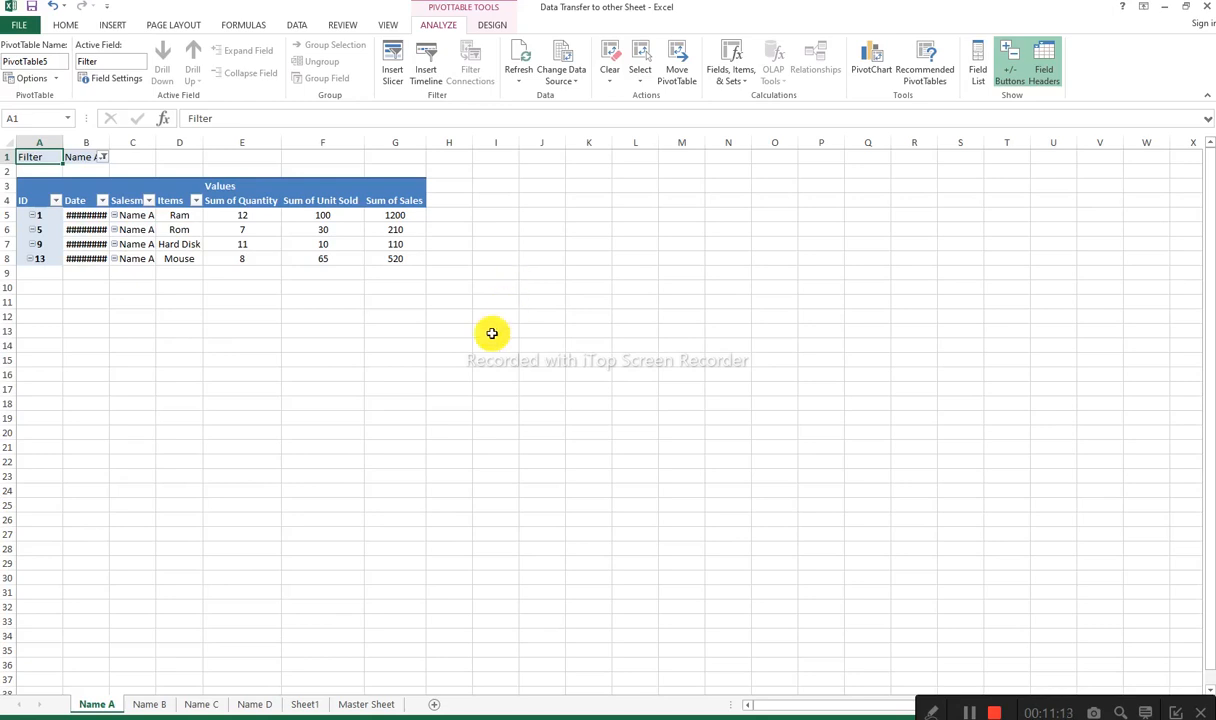
# Step: Check the generated PivotTables on the Name B, Name C and Name D sheets
pyautogui.click(142, 706)
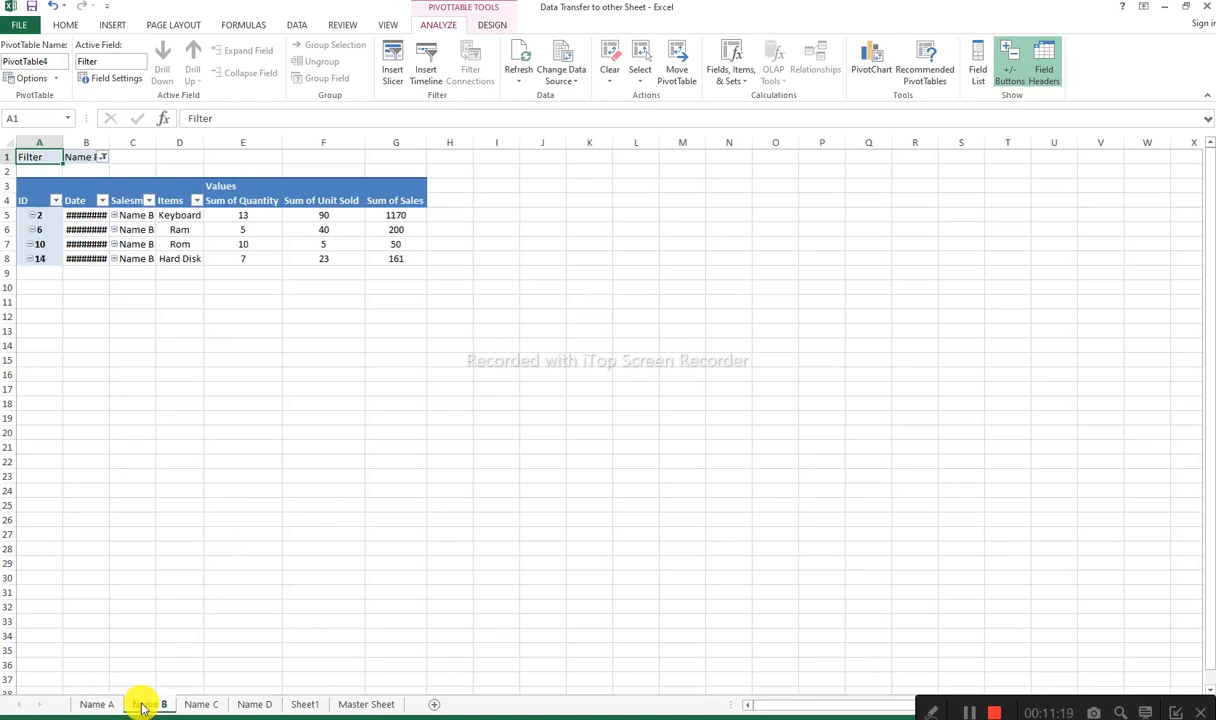
pyautogui.click(199, 705)
pyautogui.click(250, 706)
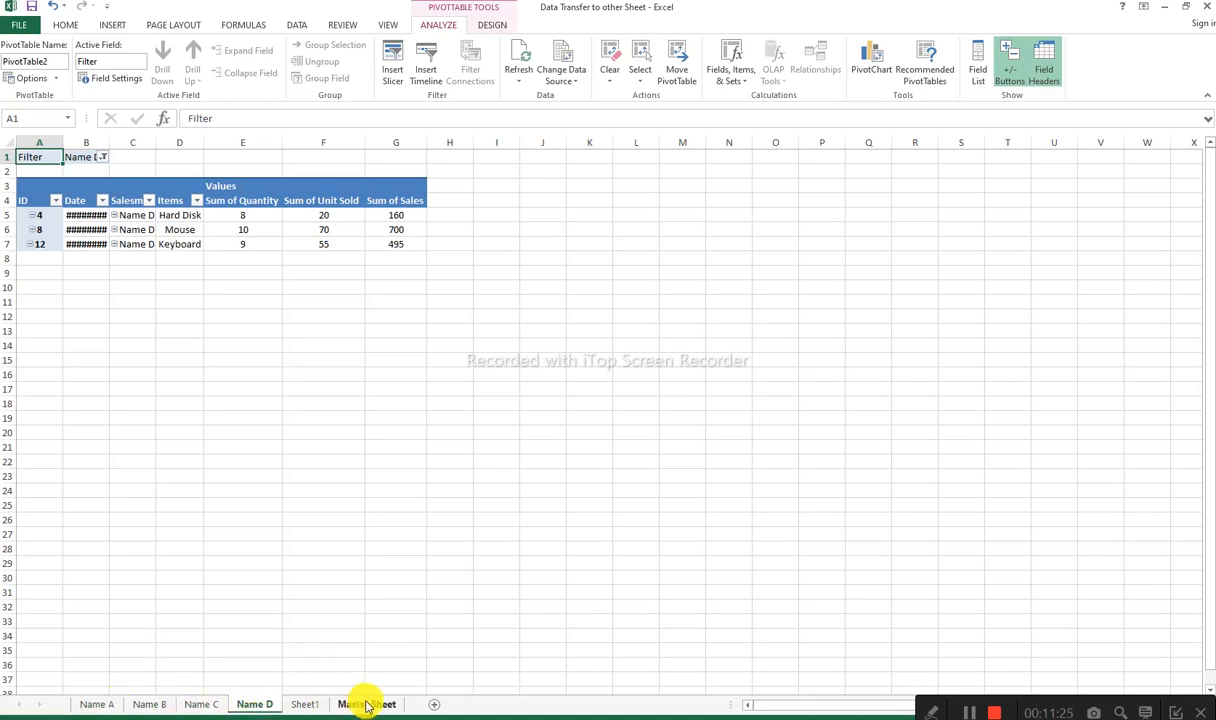
# Step: Move the Master Sheet in front of the Name A sheet and look through the four salesman sheets
pyautogui.moveTo(366, 706); pyautogui.dragTo(98, 704)
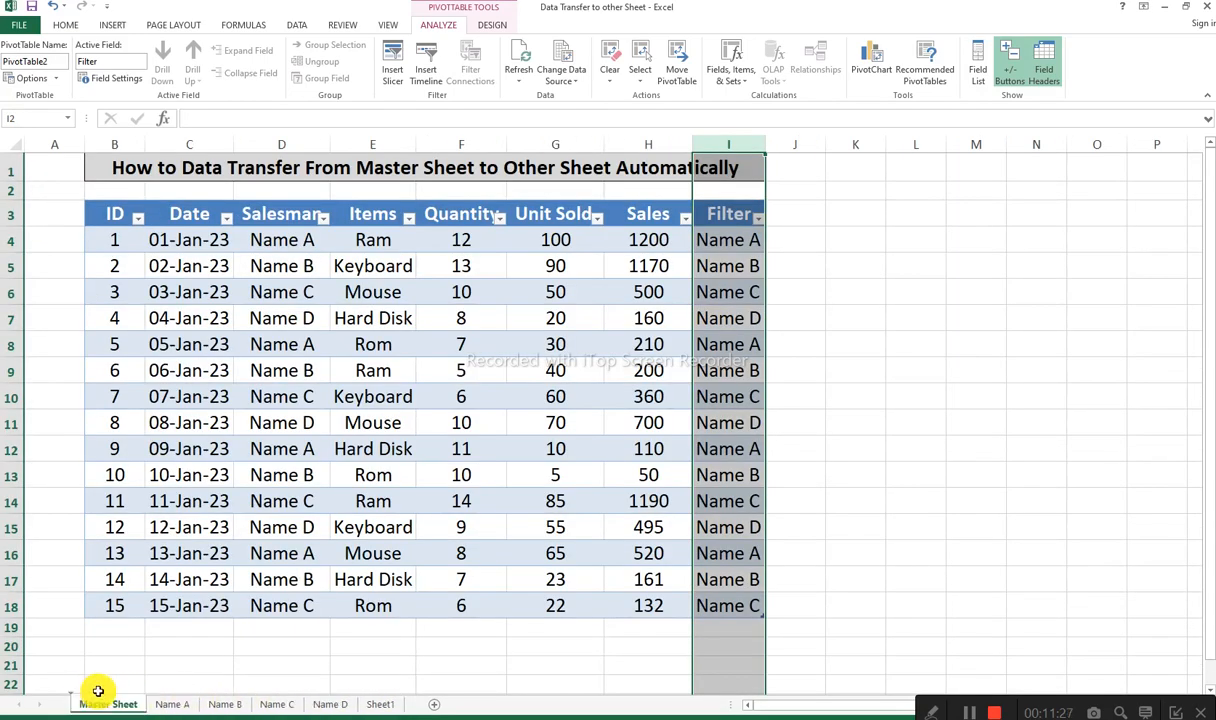
pyautogui.click(168, 705)
pyautogui.click(226, 705)
pyautogui.click(275, 705)
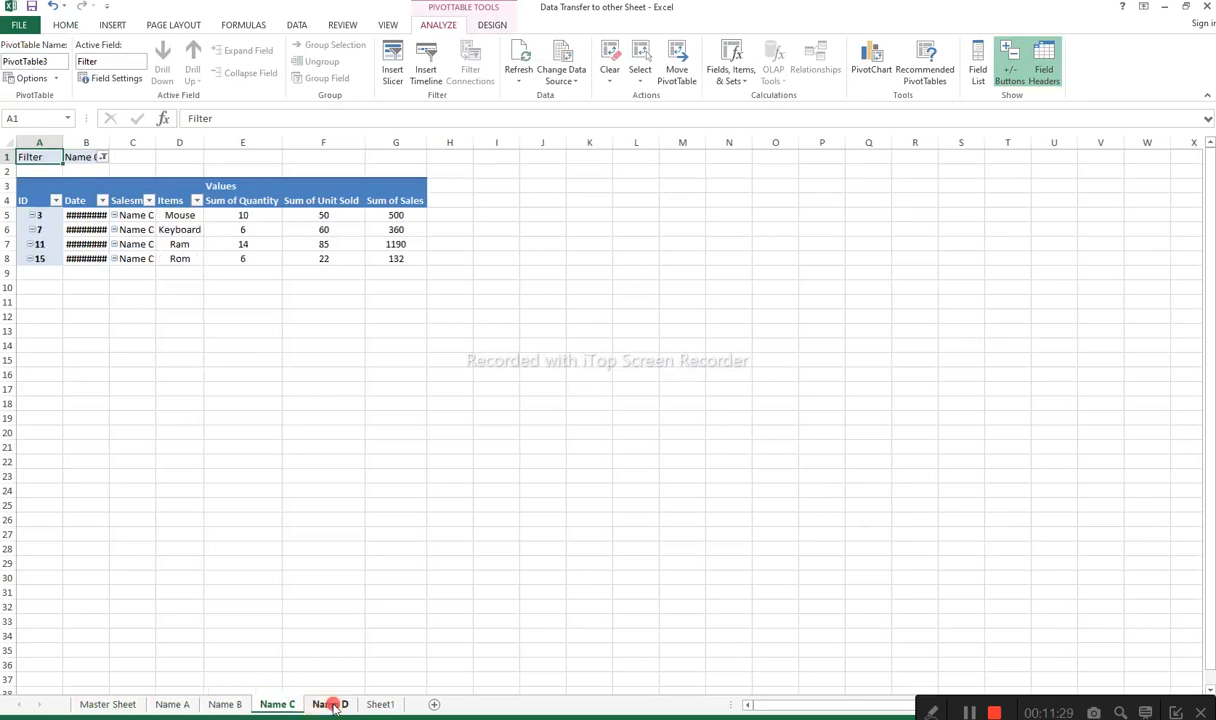
pyautogui.click(331, 705)
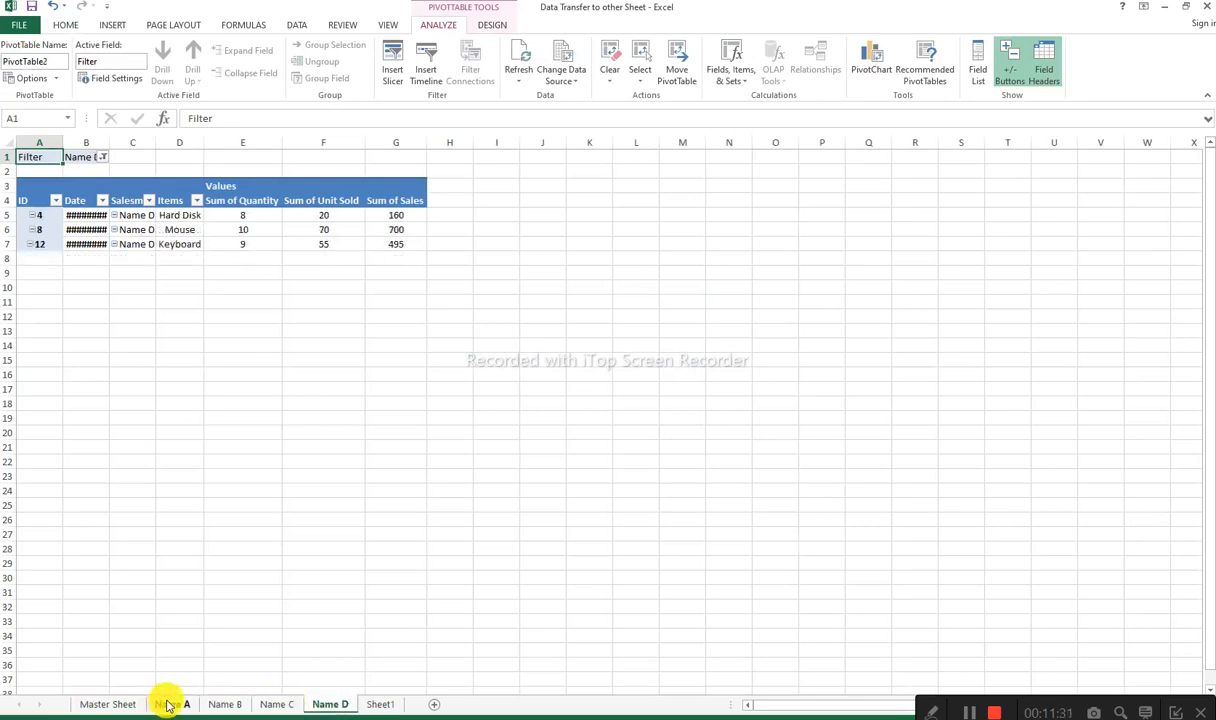
# Step: Group the Name A to Name D sheets and widen the Date, Salesman and Items columns to fit their contents
pyautogui.keyDown('ctrl'); pyautogui.click(169, 706); pyautogui.keyUp('ctrl')
pyautogui.keyDown('ctrl'); pyautogui.click(215, 706); pyautogui.keyUp('ctrl')
pyautogui.keyDown('ctrl'); pyautogui.click(278, 708); pyautogui.keyUp('ctrl')
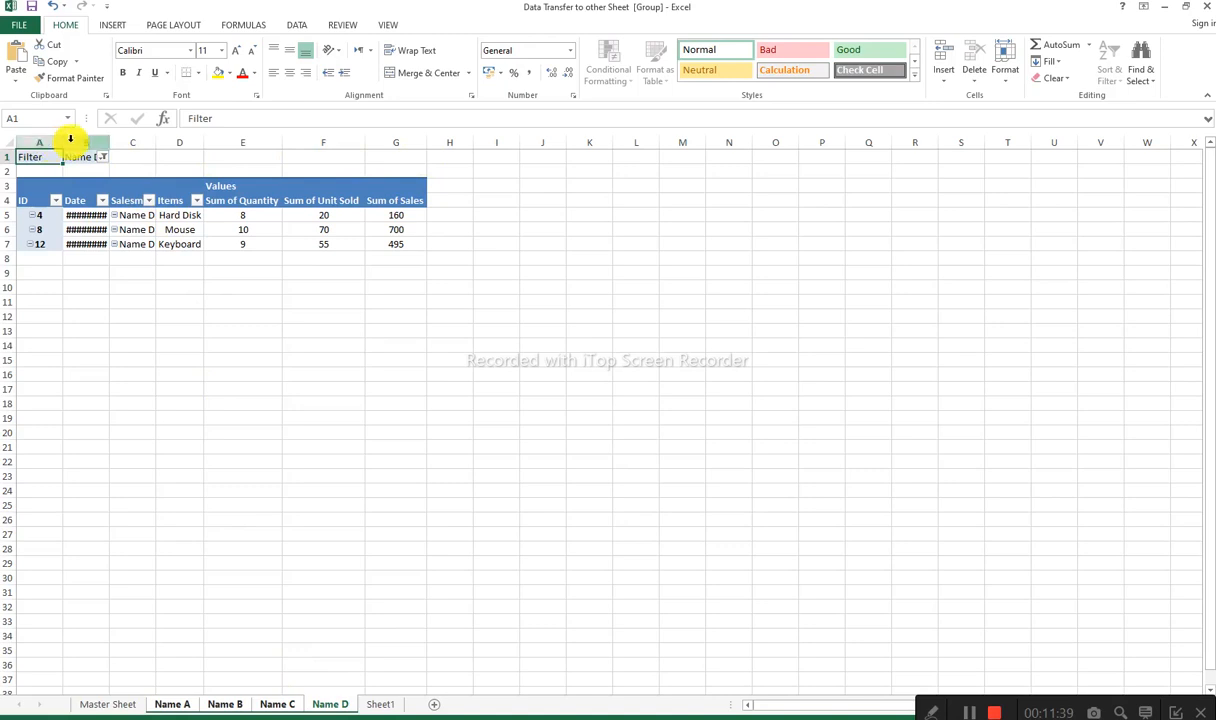
pyautogui.moveTo(109, 143); pyautogui.dragTo(304, 145)
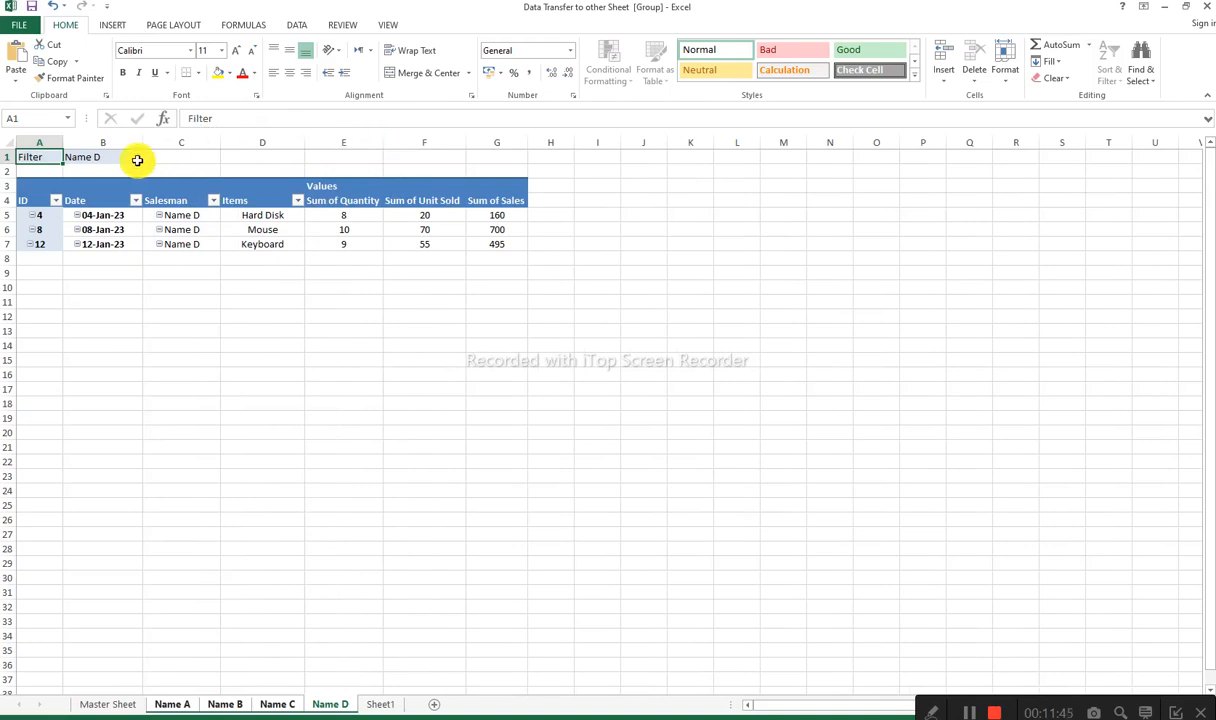
pyautogui.click(156, 298)
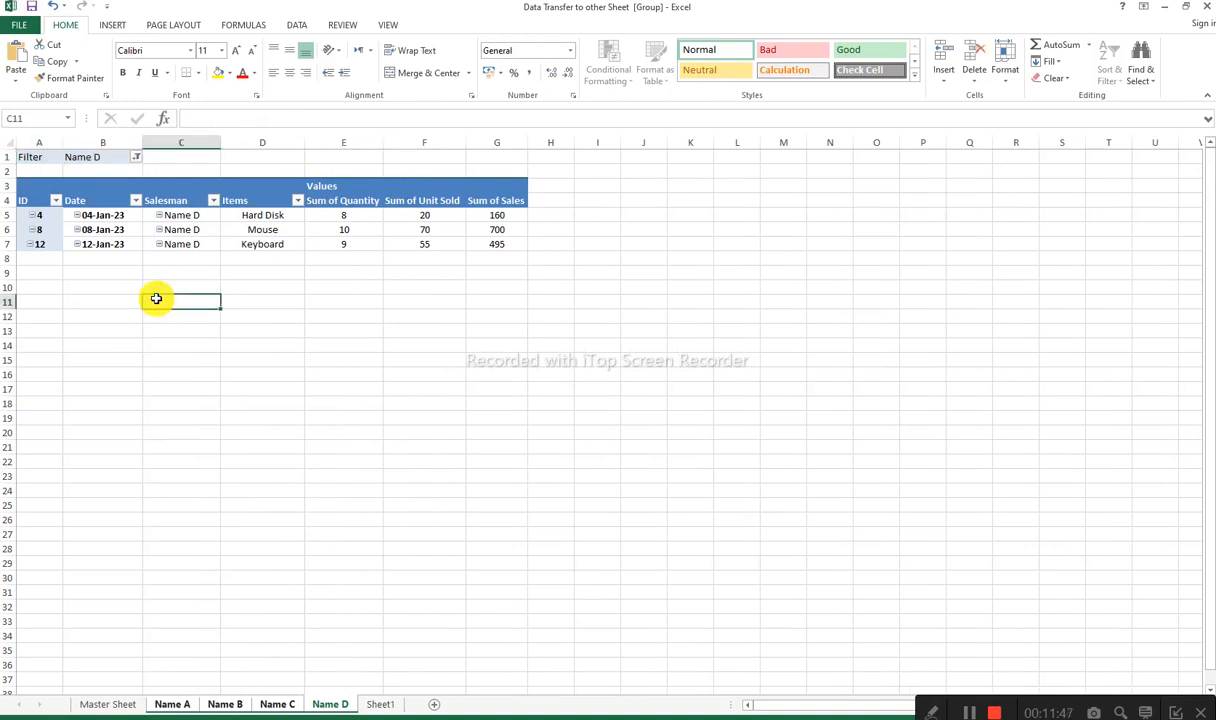
# Step: Check the adjusted column widths on the Name A, Name B and Name C sheets, and return to Name A
pyautogui.click(171, 665)
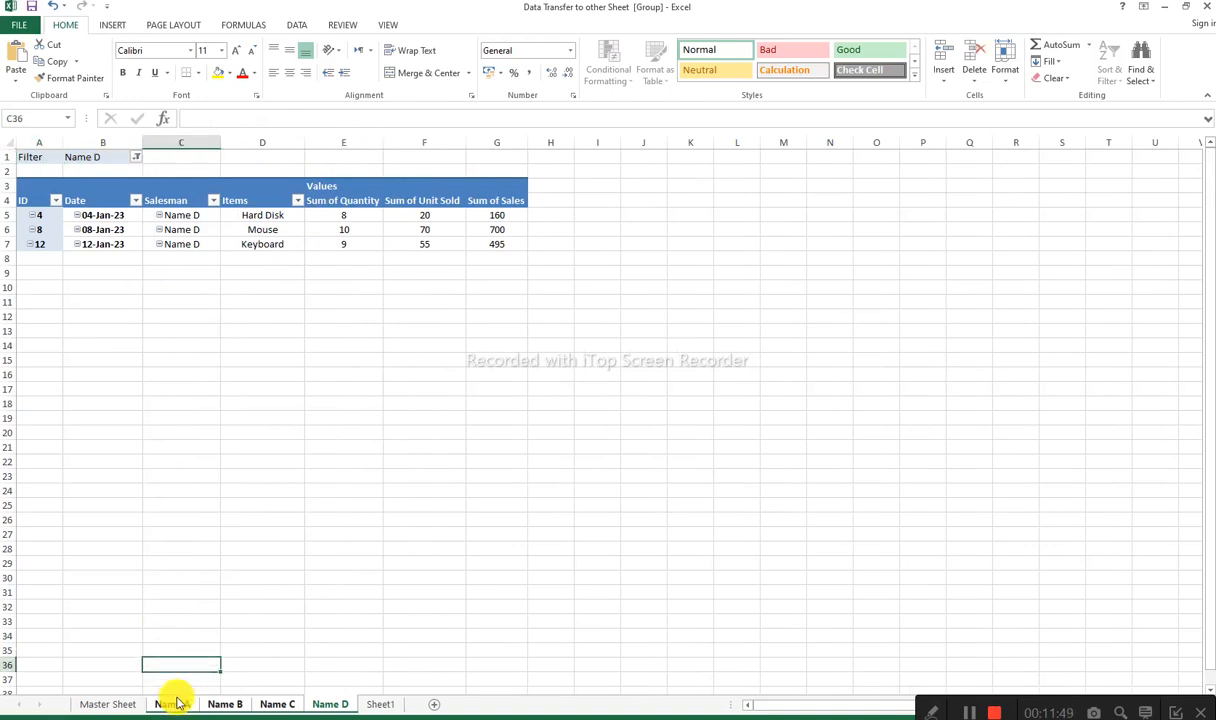
pyautogui.click(176, 703)
pyautogui.click(229, 703)
pyautogui.click(263, 706)
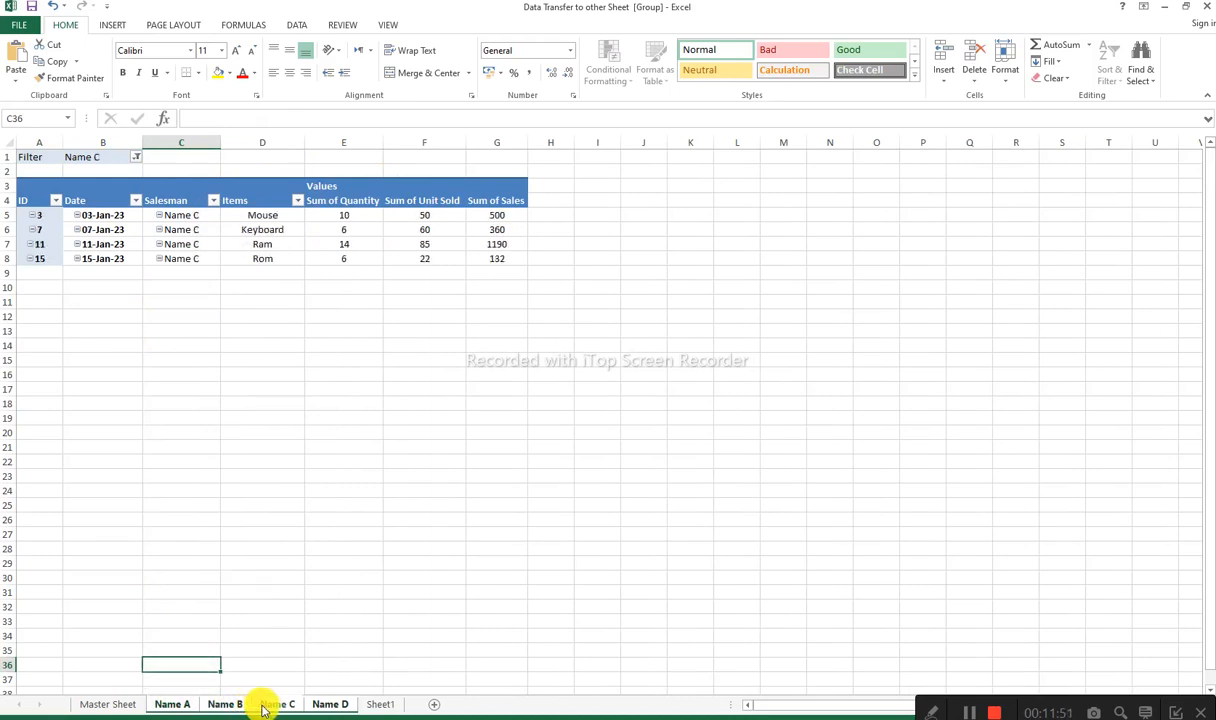
pyautogui.click(172, 703)
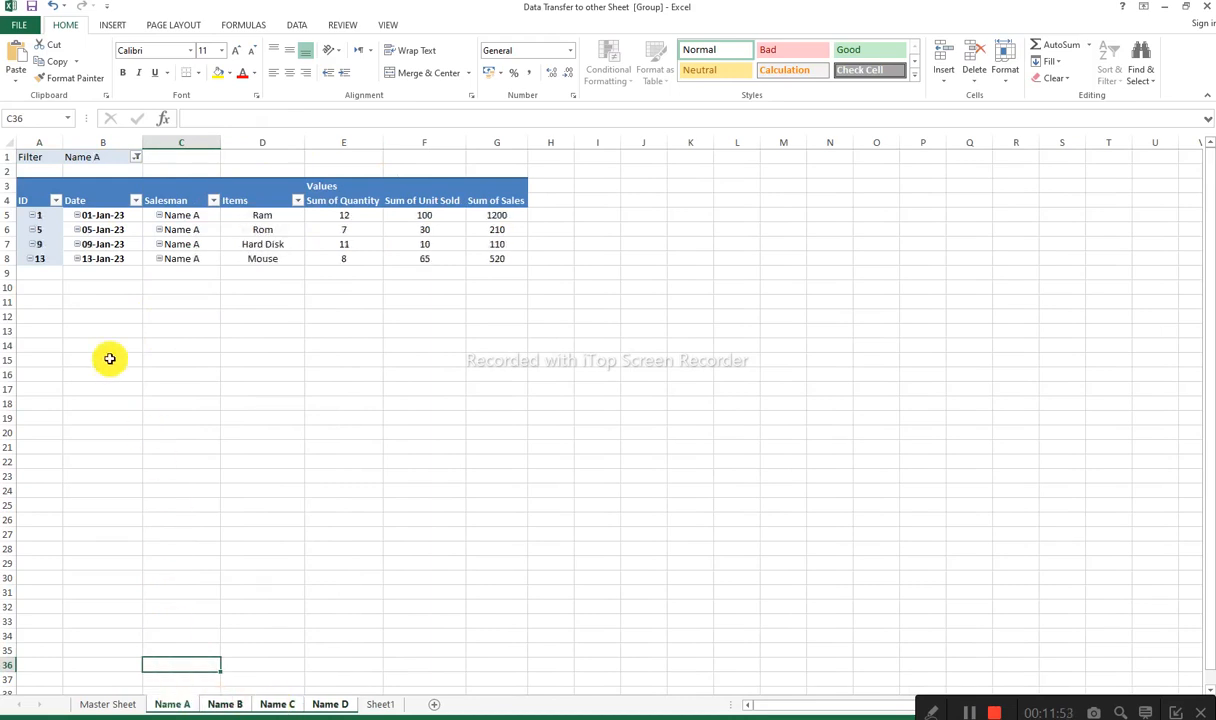
# Step: Select rows 1 to 3 on the Name A sheet and ungroup the salesman sheets, keeping Name A active
pyautogui.moveTo(8, 157); pyautogui.dragTo(11, 182)
pyautogui.rightClick(11, 182)
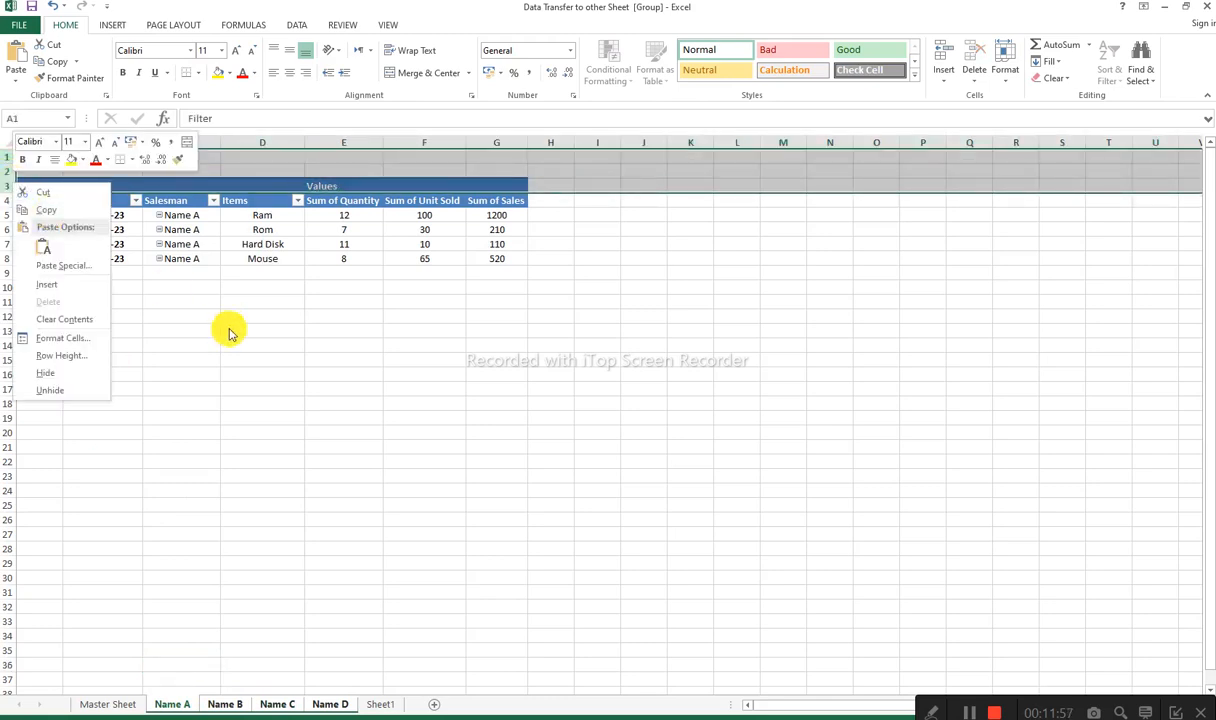
pyautogui.click(243, 708)
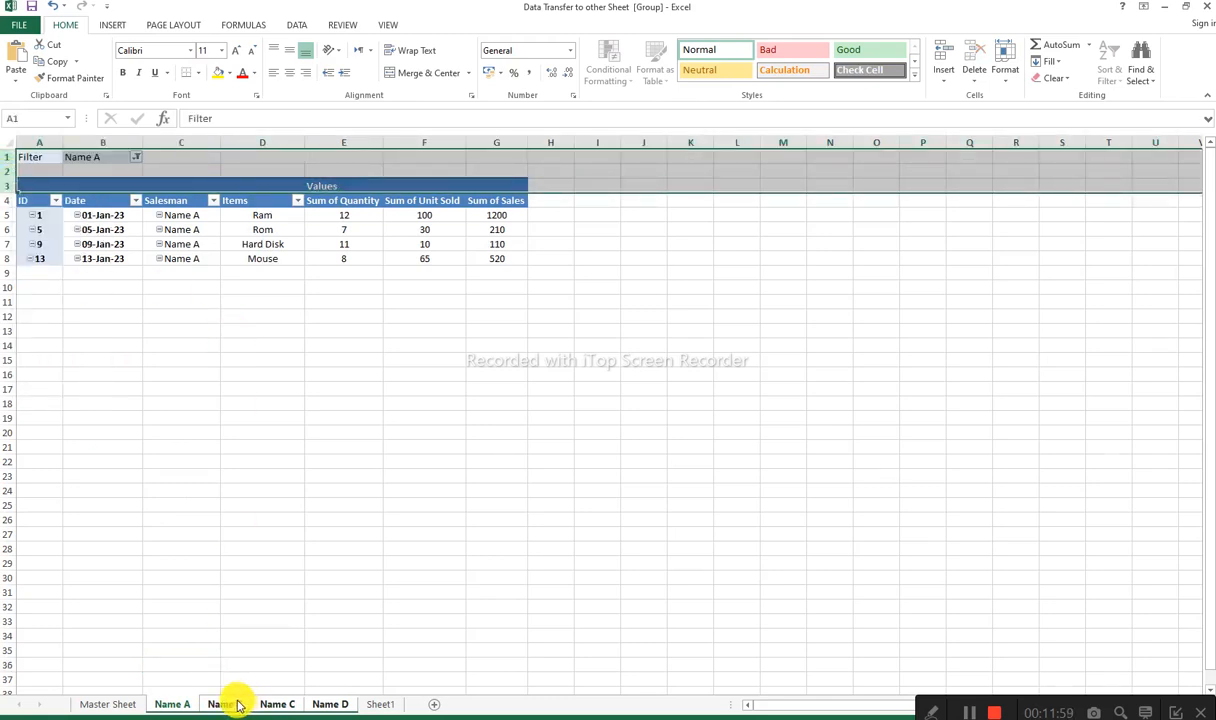
pyautogui.keyDown('ctrl'); pyautogui.click(240, 706); pyautogui.keyUp('ctrl')
pyautogui.keyDown('ctrl'); pyautogui.click(277, 705); pyautogui.keyUp('ctrl')
pyautogui.keyDown('ctrl'); pyautogui.click(328, 706); pyautogui.keyUp('ctrl')
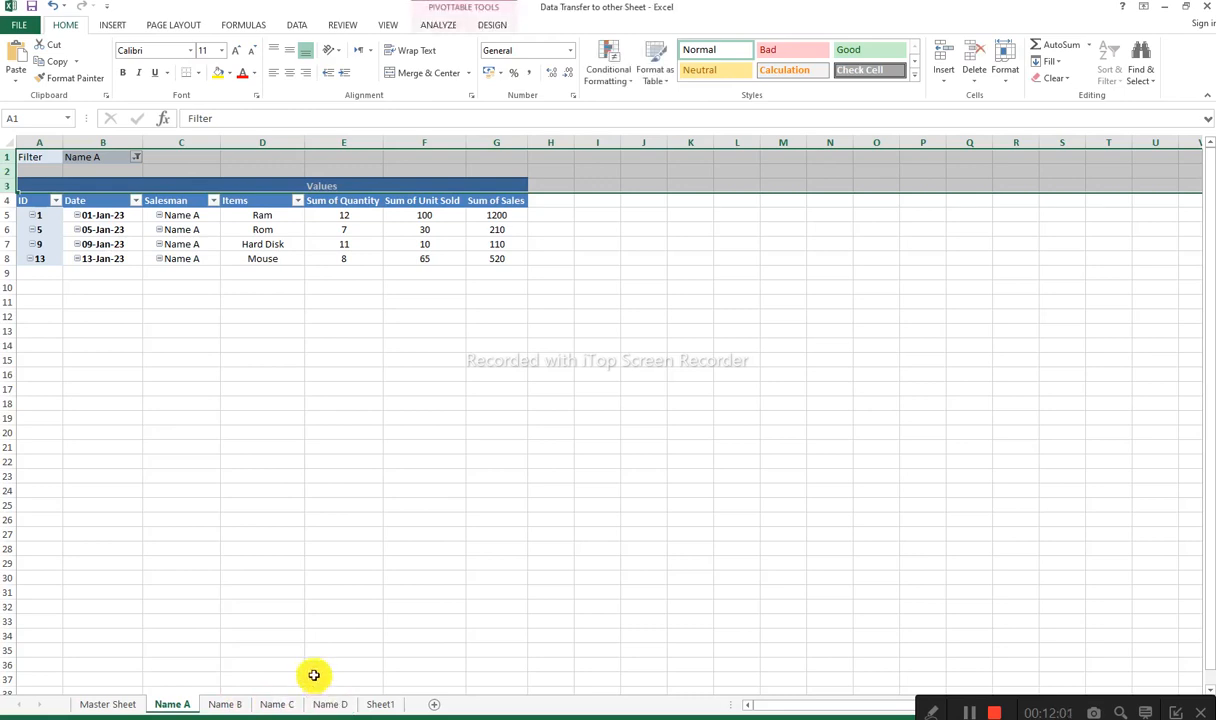
# Step: Hide rows 1 to 3 above the PivotTable's field headers on the Name A sheet and deselect them
pyautogui.rightClick(4, 157)
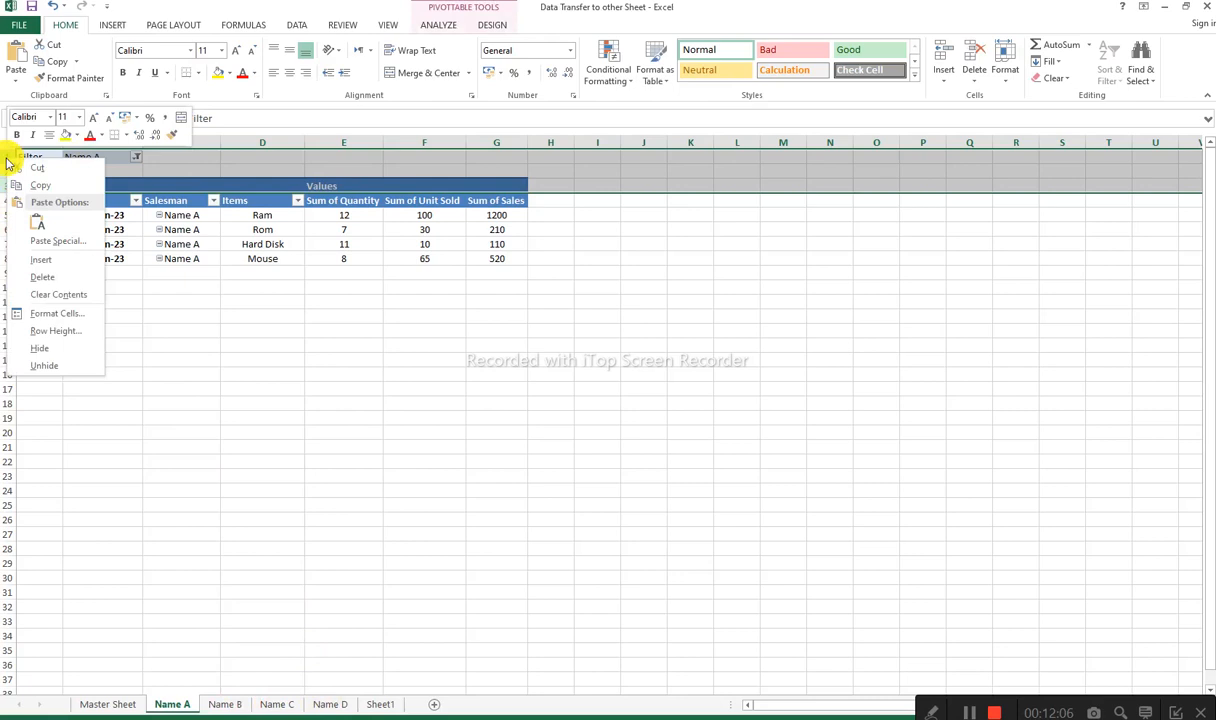
pyautogui.click(70, 347)
pyautogui.click(258, 446)
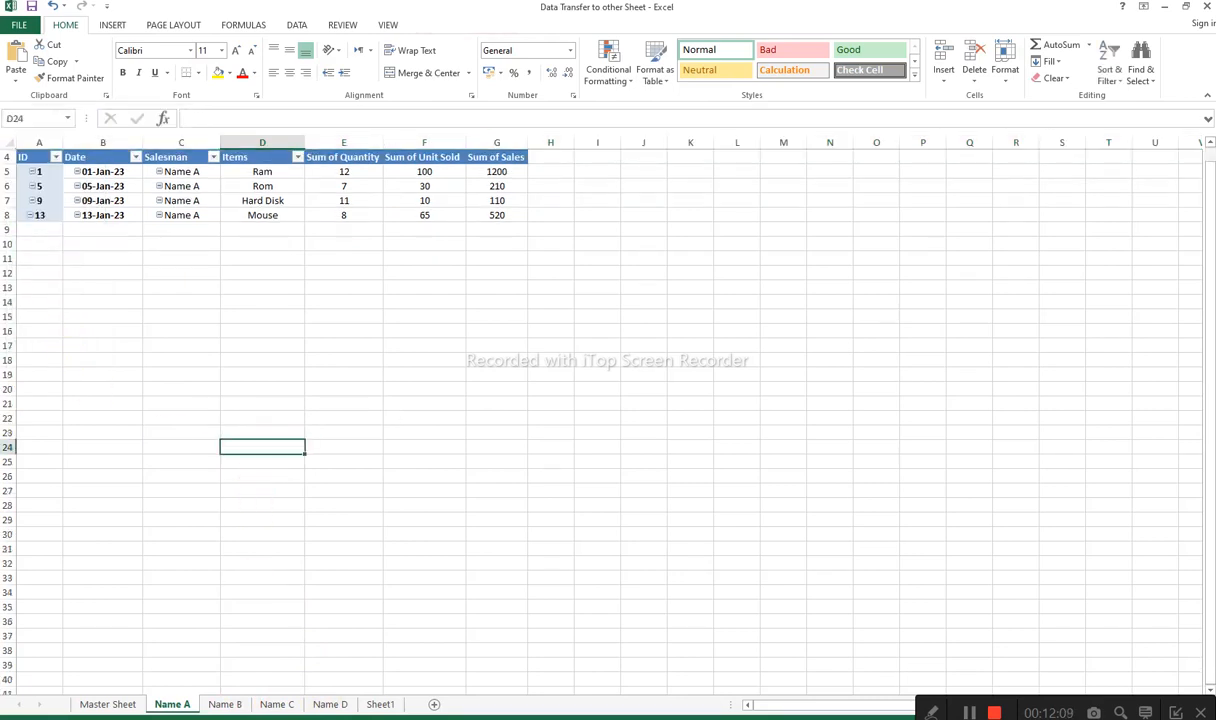
# Step: Compare the header rows on the Name B, Name C, Name D and Sheet1 sheets, and return to the Name A sheet
pyautogui.click(222, 704)
pyautogui.click(277, 704)
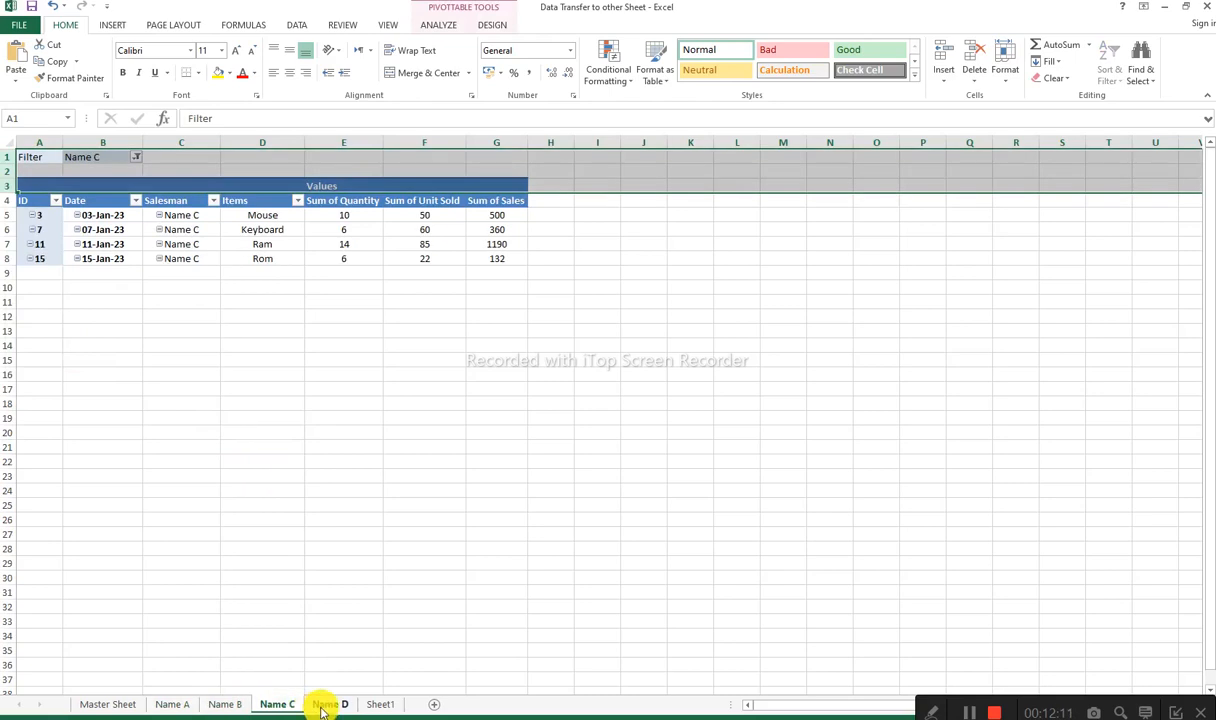
pyautogui.click(338, 704)
pyautogui.click(380, 704)
pyautogui.click(232, 528)
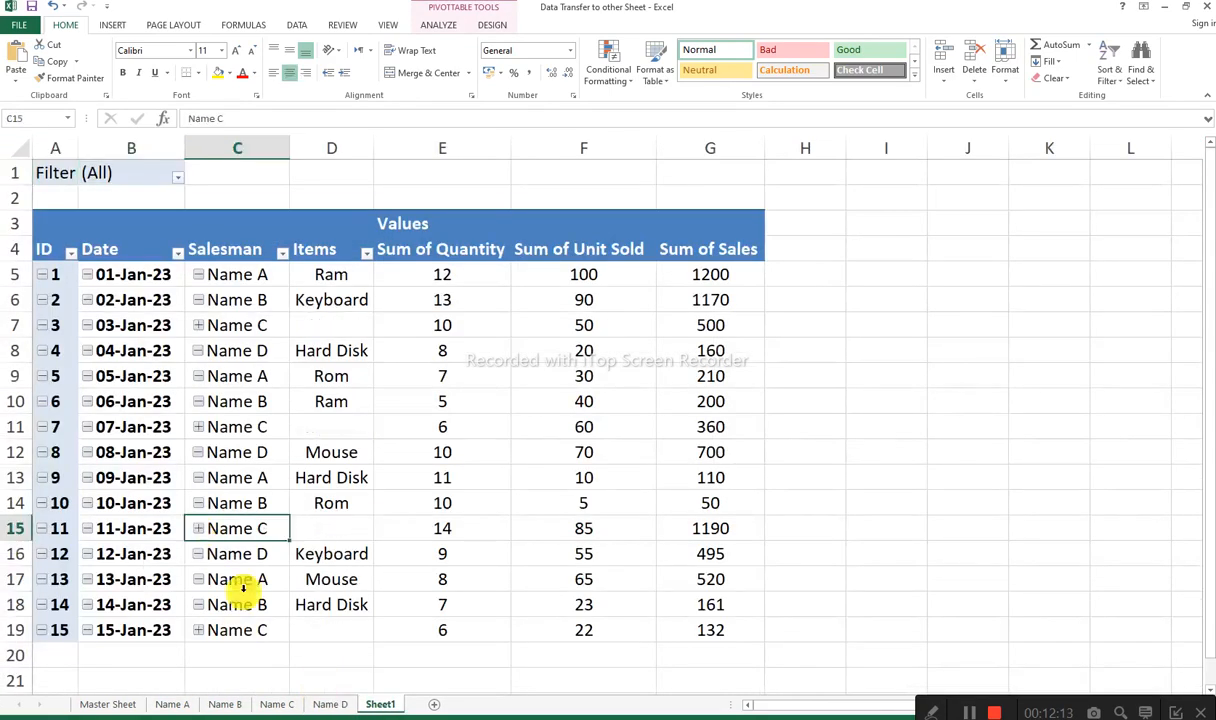
pyautogui.click(226, 704)
pyautogui.click(300, 417)
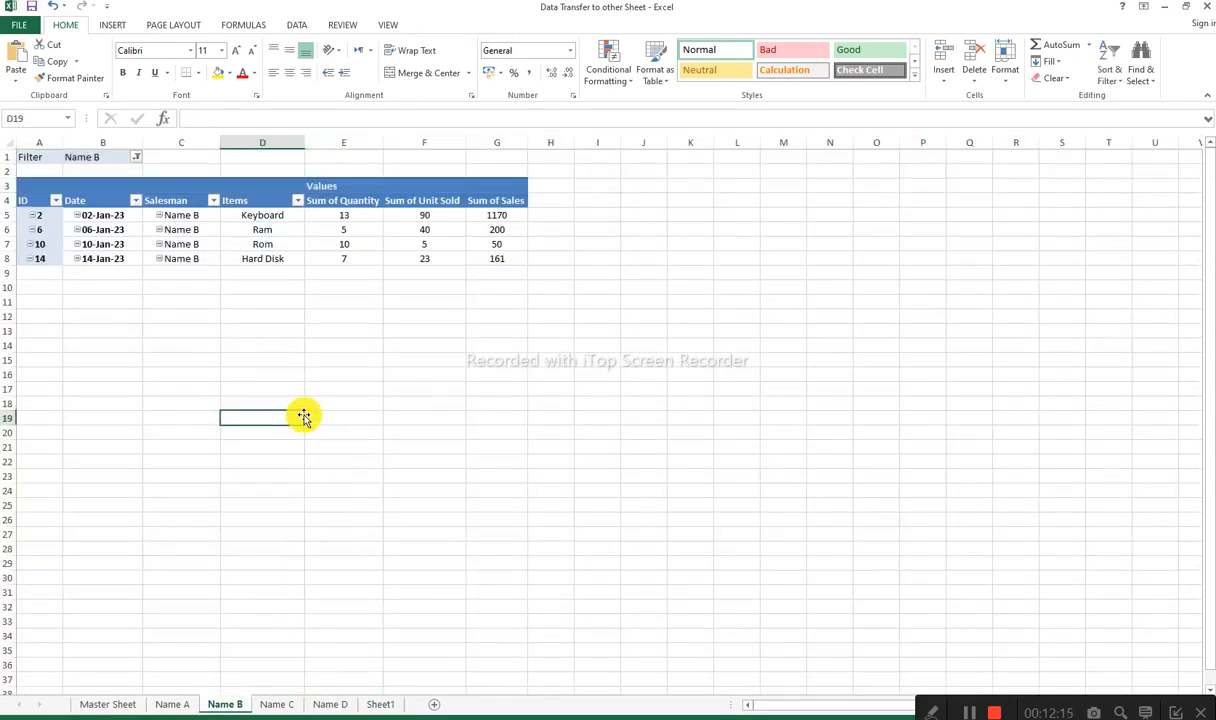
pyautogui.keyDown('ctrl'); pyautogui.scroll(5, 307, 420); pyautogui.keyUp('ctrl')
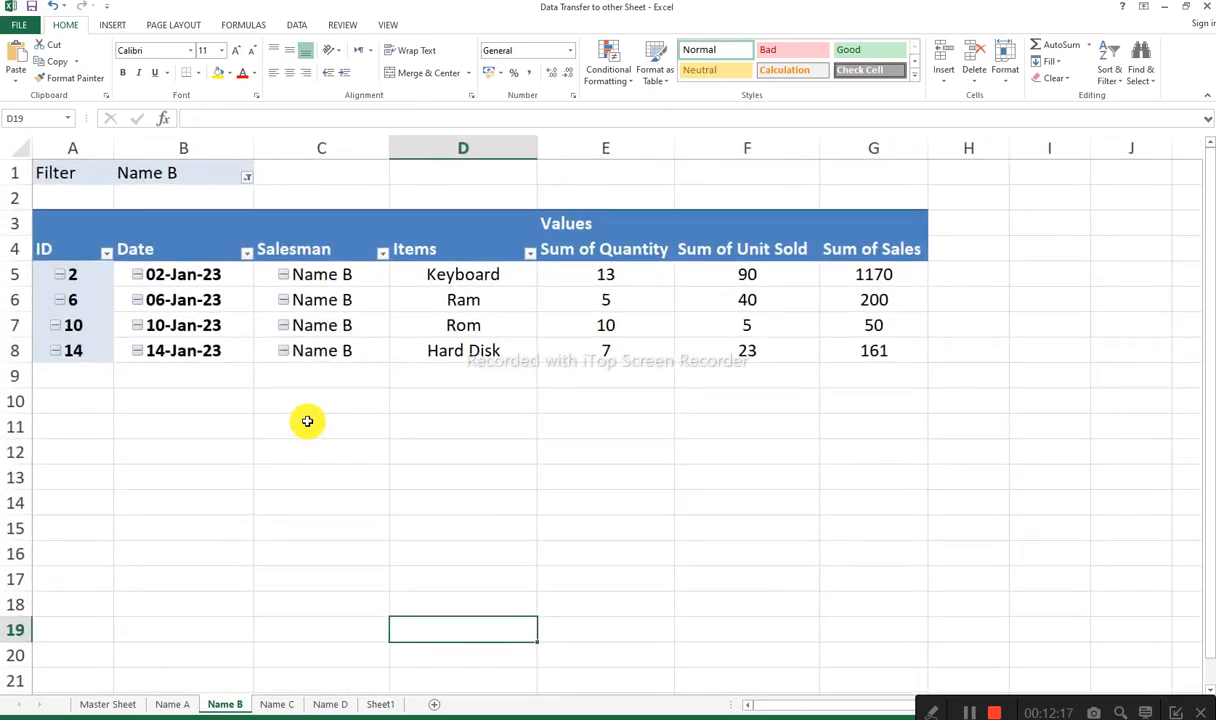
pyautogui.click(176, 704)
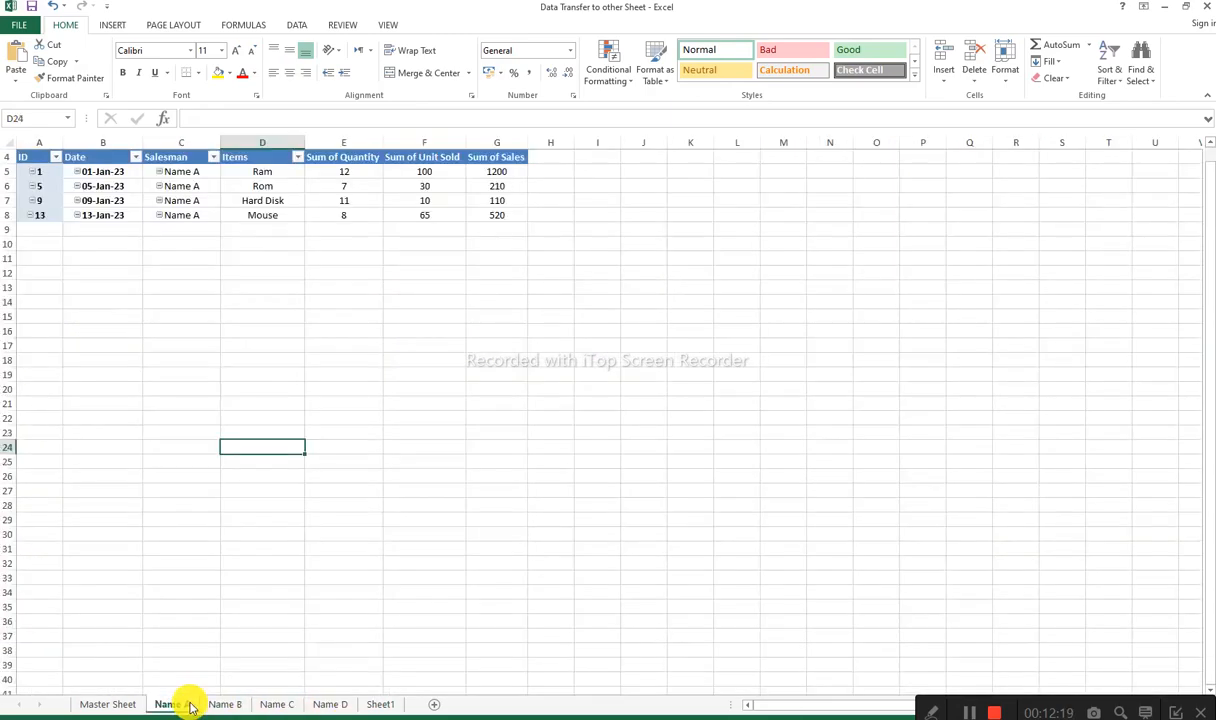
pyautogui.keyDown('ctrl'); pyautogui.scroll(4, 266, 598); pyautogui.keyUp('ctrl')
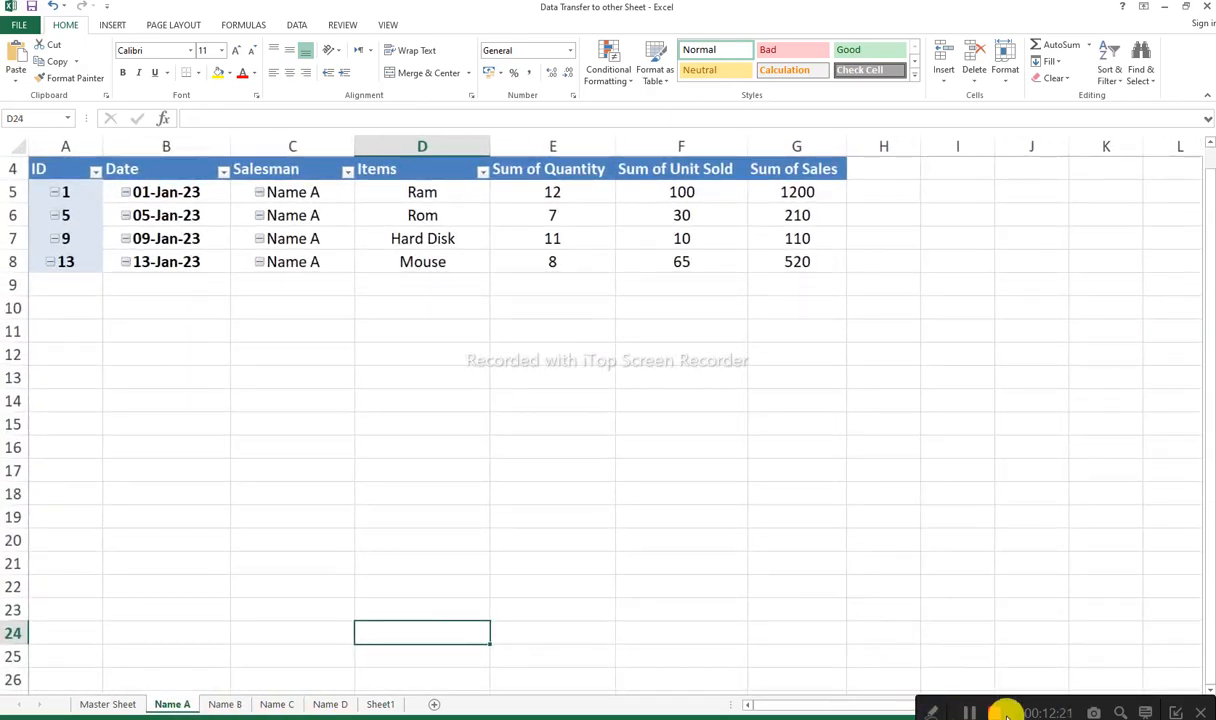
pyautogui.click(1172, 712)
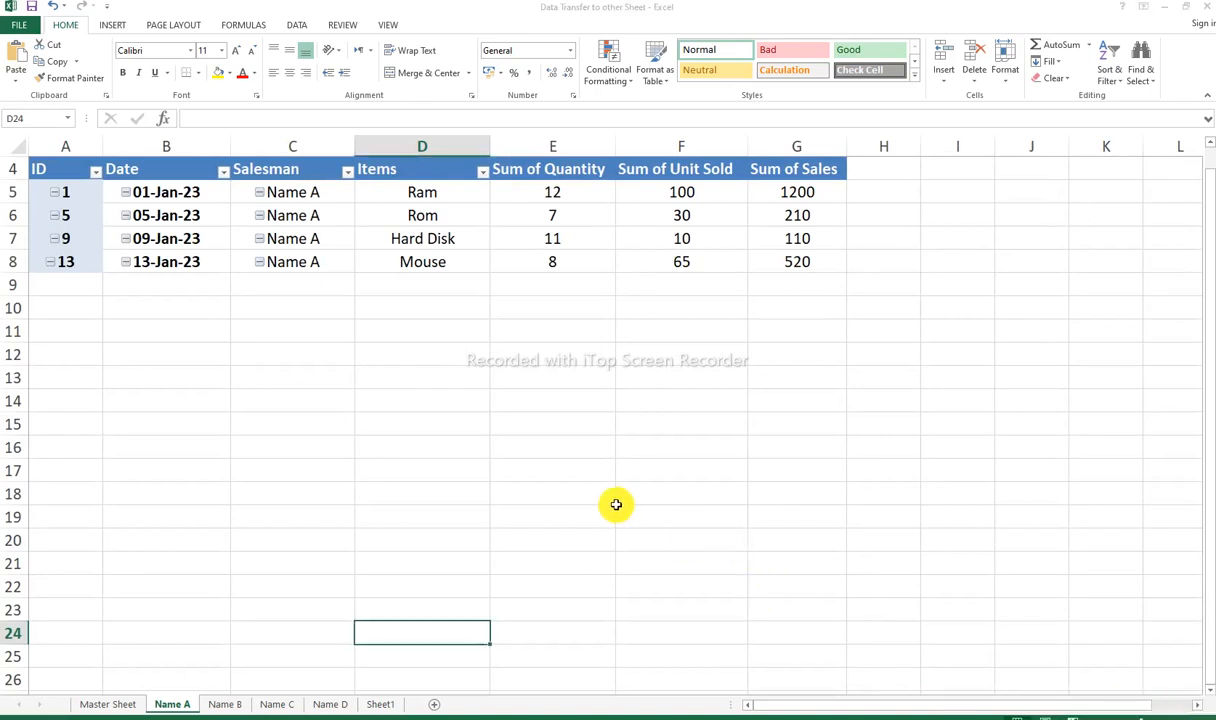
pyautogui.keyDown('ctrl'); pyautogui.scroll(1, 616, 504); pyautogui.keyUp('ctrl')
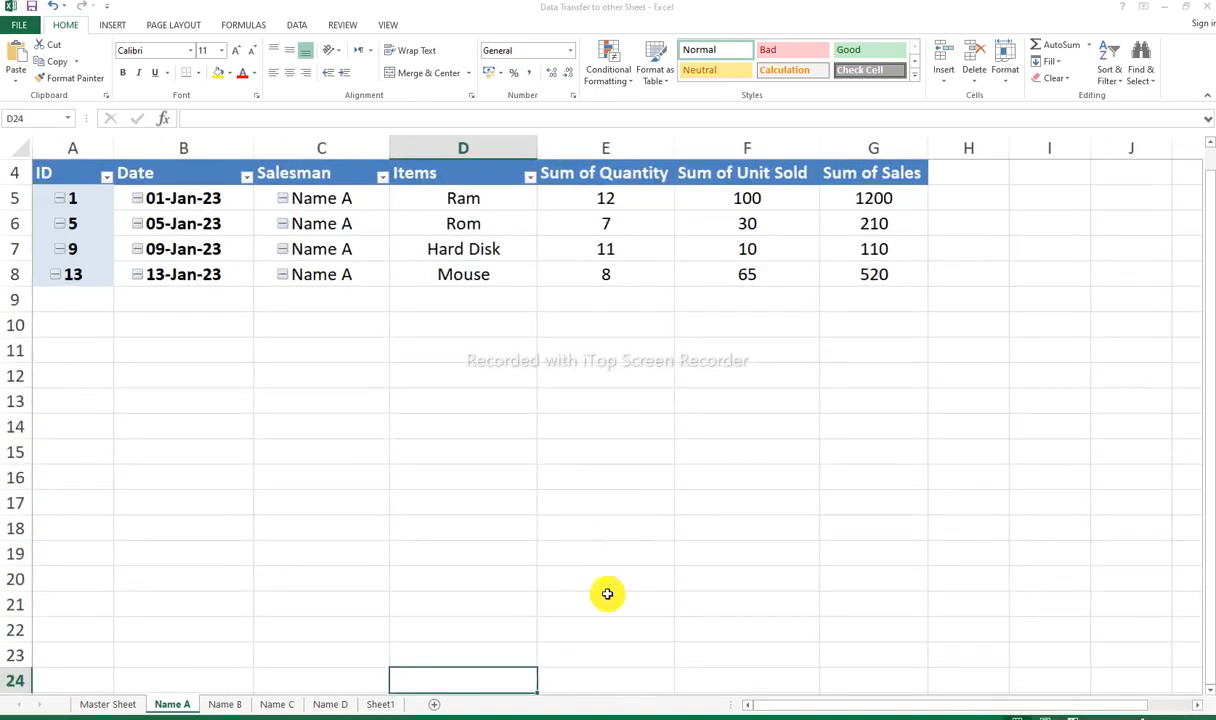
# Step: Hide rows 1 to 3 above the PivotTable's field headers on the Name D sheet
pyautogui.click(273, 705)
pyautogui.keyDown('ctrl'); pyautogui.scroll(3, 382, 535); pyautogui.keyUp('ctrl')
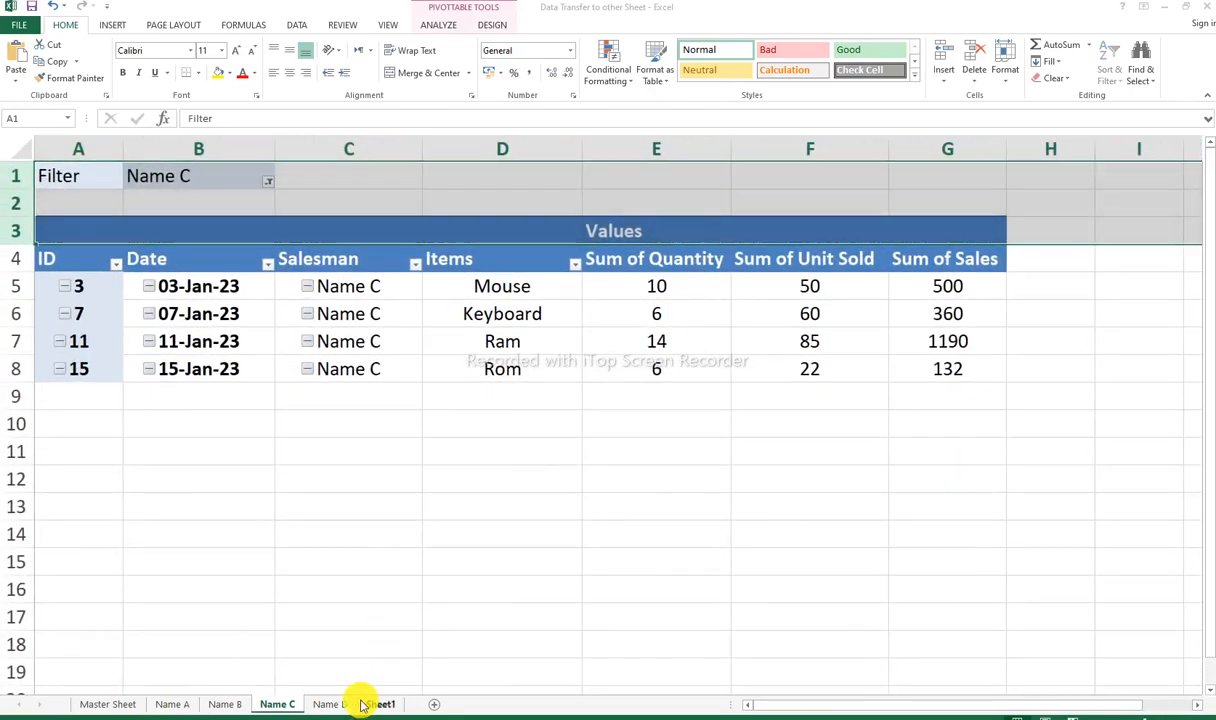
pyautogui.click(330, 703)
pyautogui.keyDown('ctrl'); pyautogui.scroll(5, 361, 508); pyautogui.keyUp('ctrl')
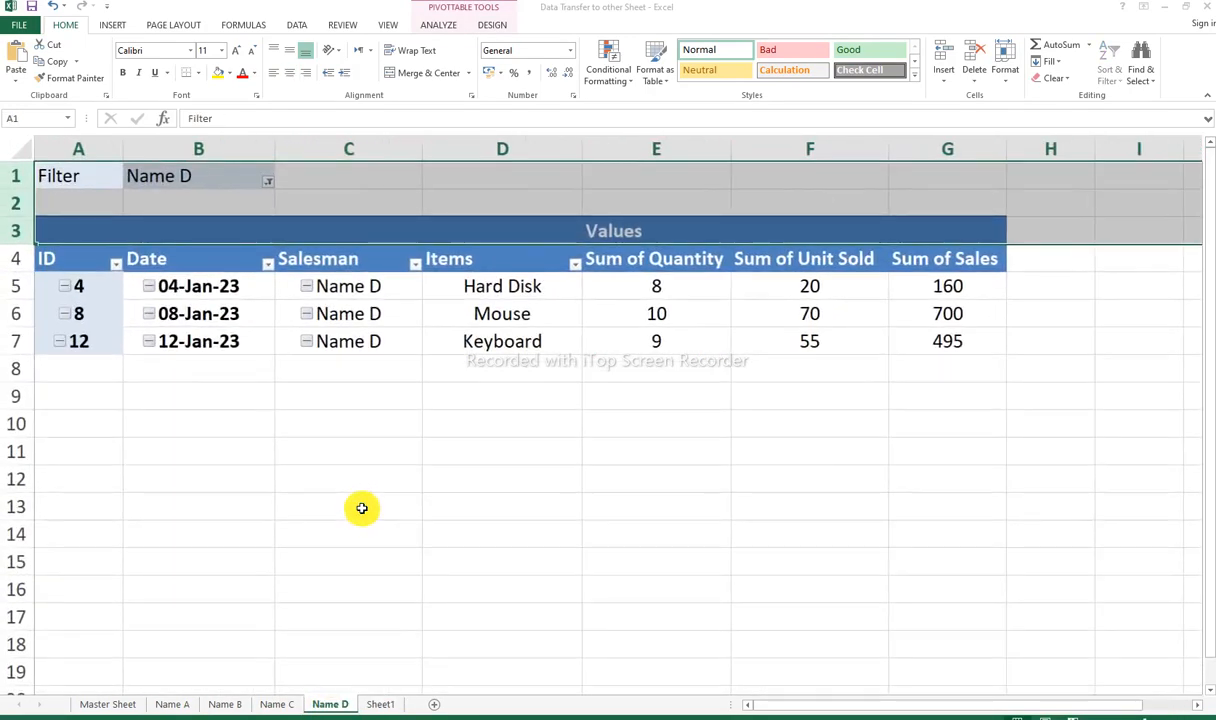
pyautogui.rightClick(12, 177)
pyautogui.click(50, 368)
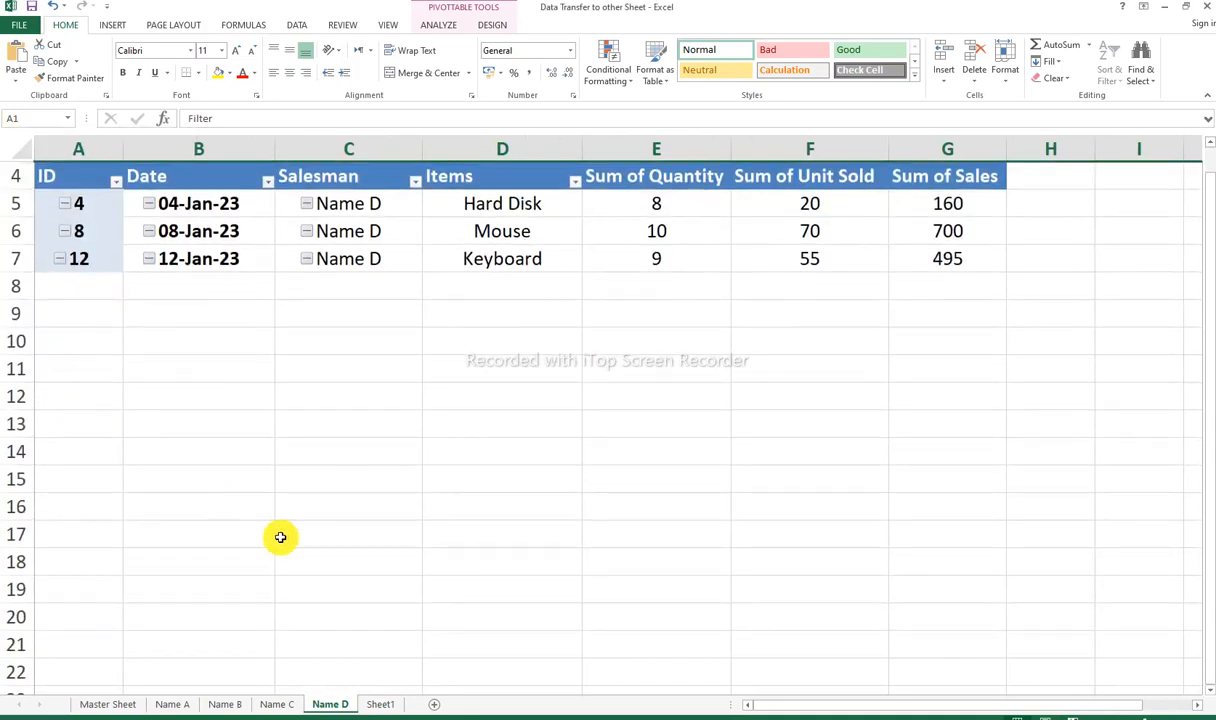
# Step: Hide rows 1 to 3 above the PivotTable's field headers on the Name C sheet
pyautogui.click(277, 704)
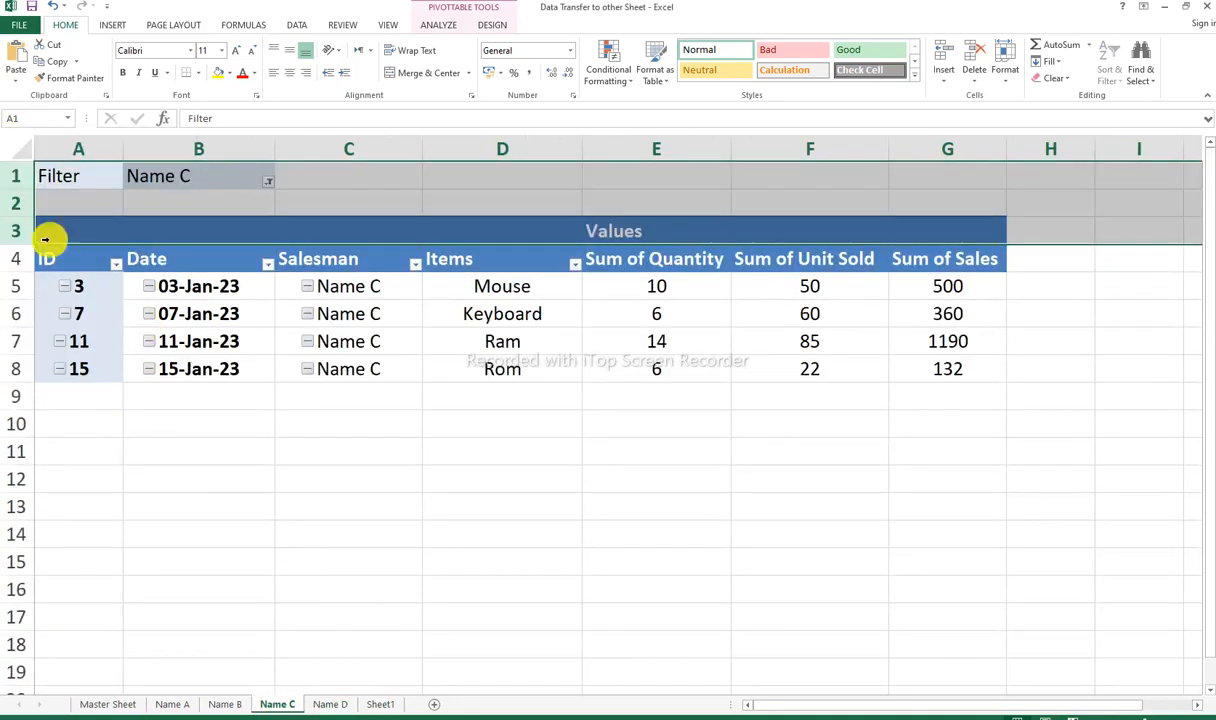
pyautogui.rightClick(14, 177)
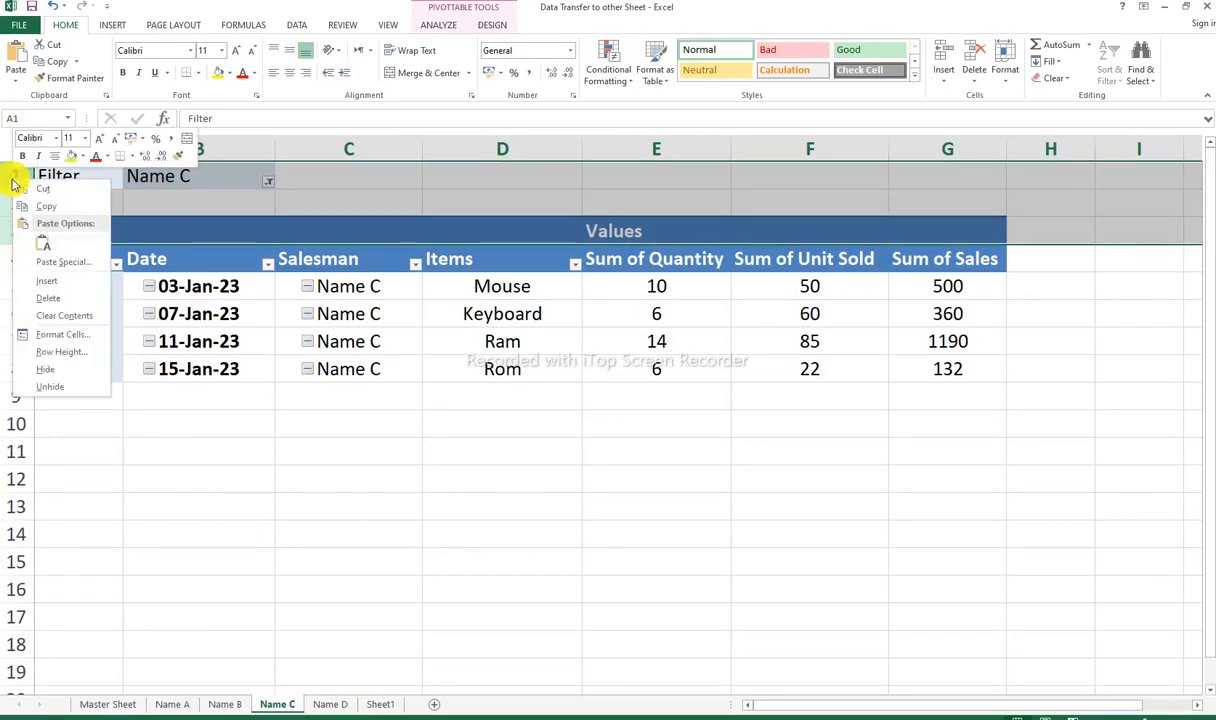
pyautogui.click(48, 369)
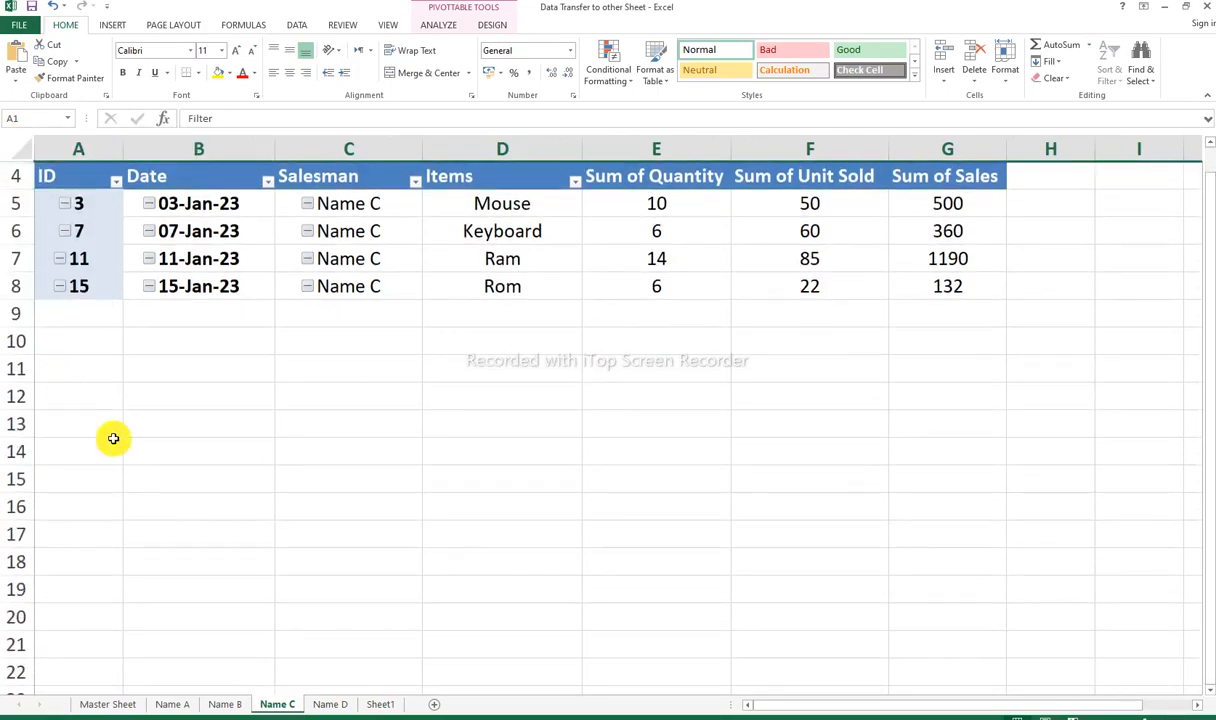
# Step: Hide rows 1 to 3 on the Name B sheet and review the layout of the Name A to Name D sheets
pyautogui.click(226, 704)
pyautogui.moveTo(15, 170); pyautogui.dragTo(20, 218)
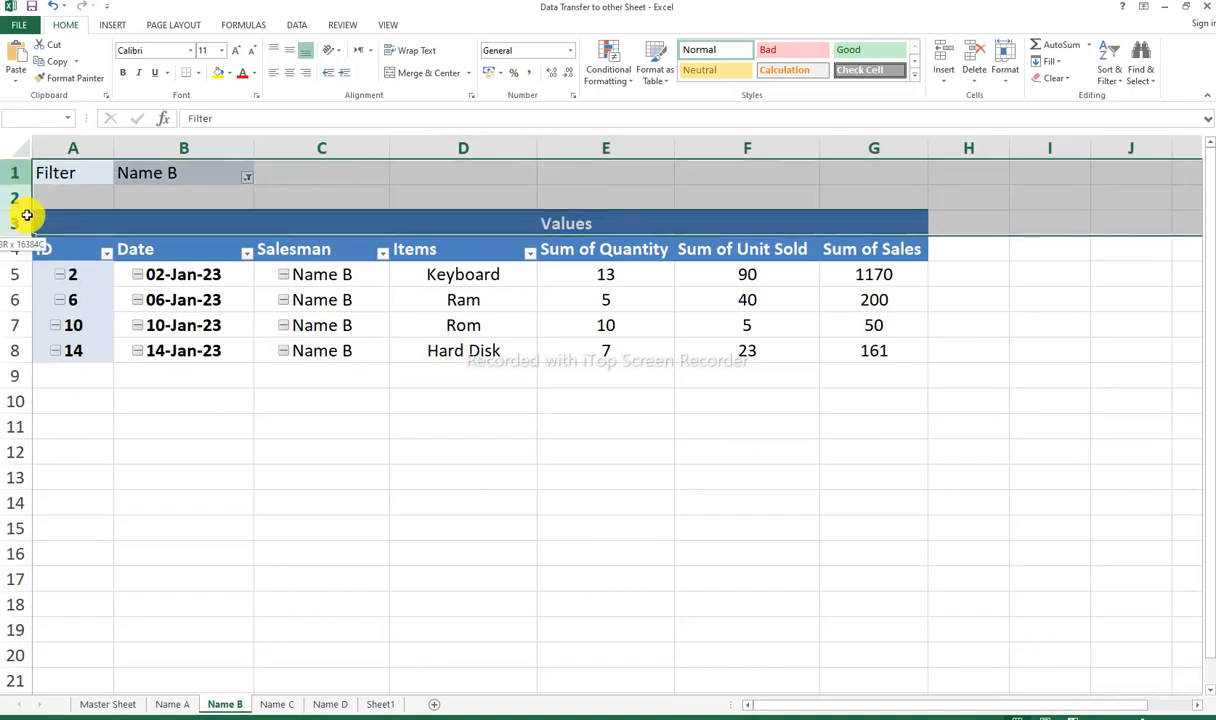
pyautogui.rightClick(20, 215)
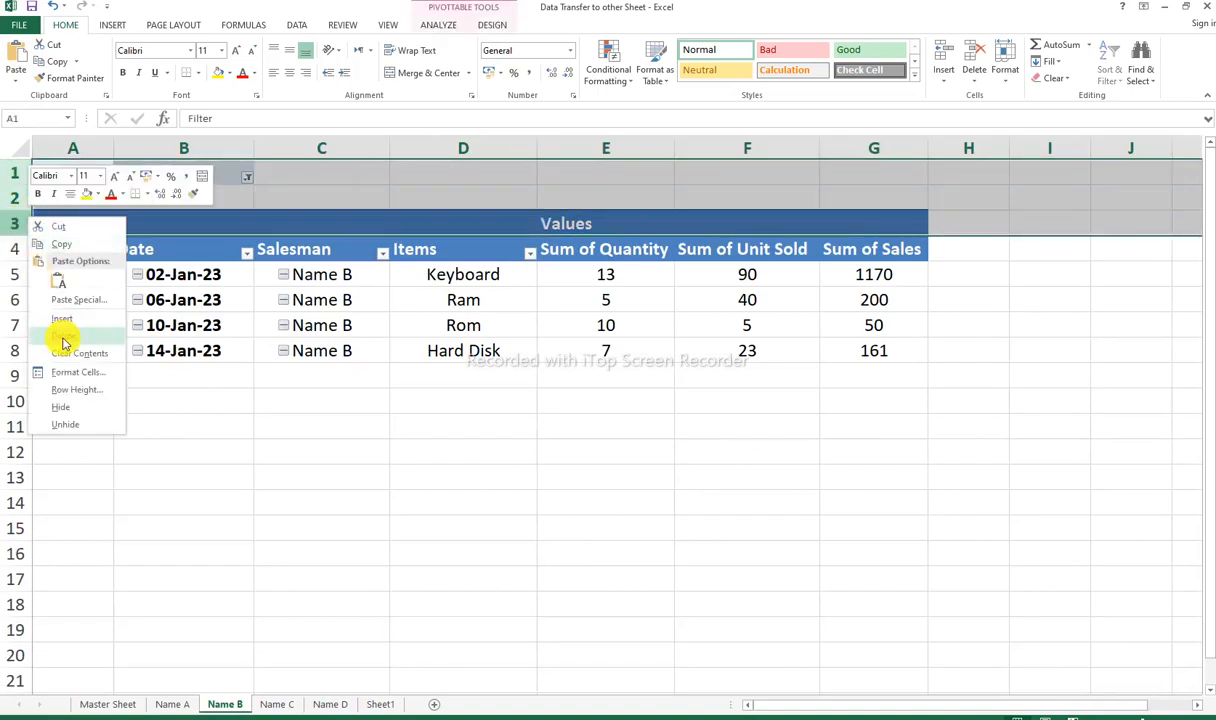
pyautogui.click(62, 407)
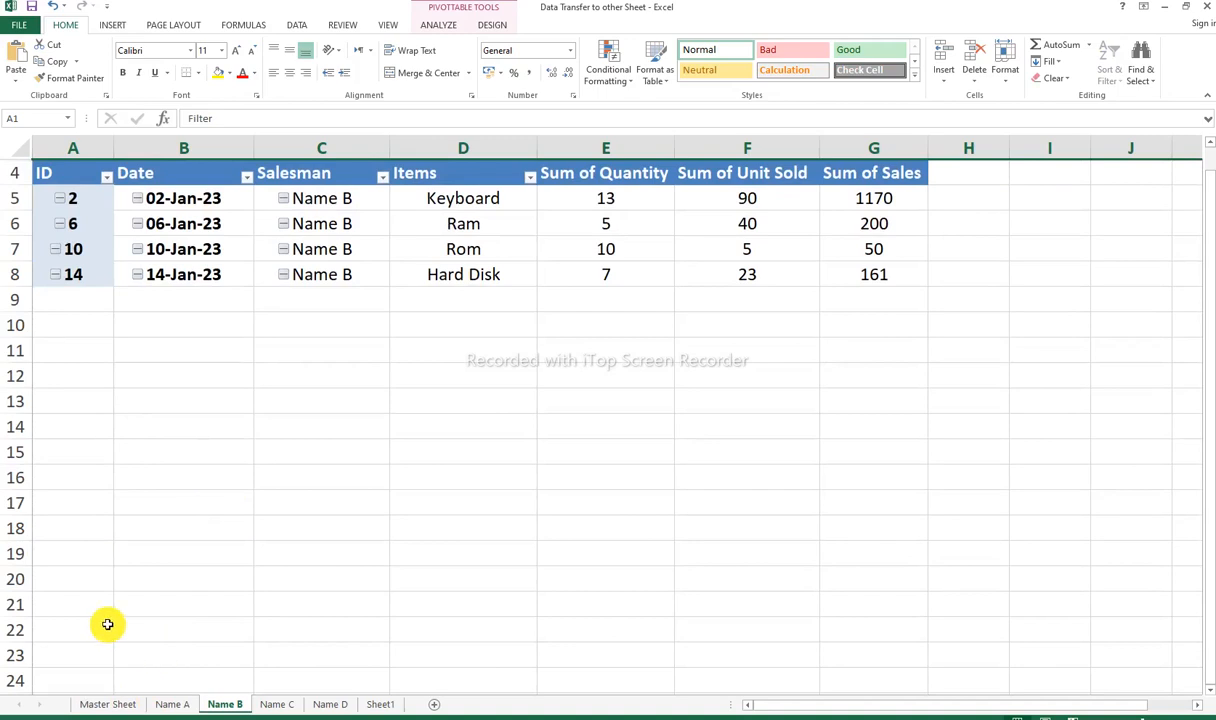
pyautogui.click(175, 704)
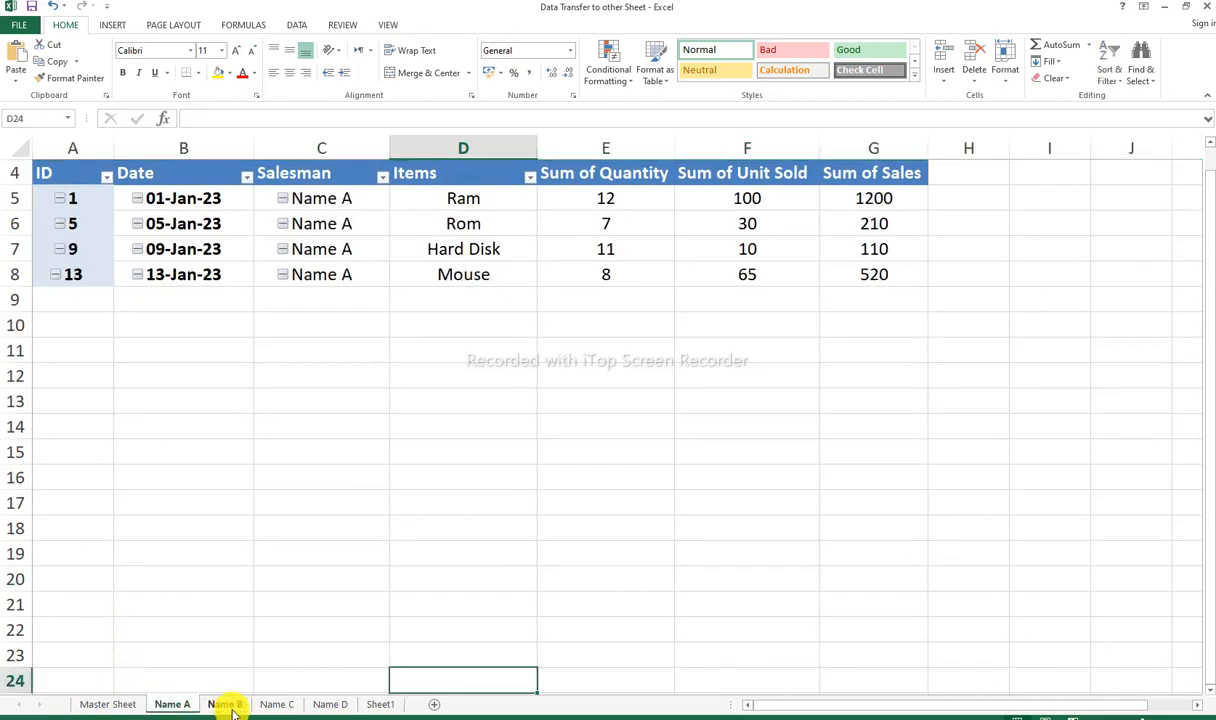
pyautogui.click(228, 704)
pyautogui.click(279, 704)
pyautogui.click(324, 704)
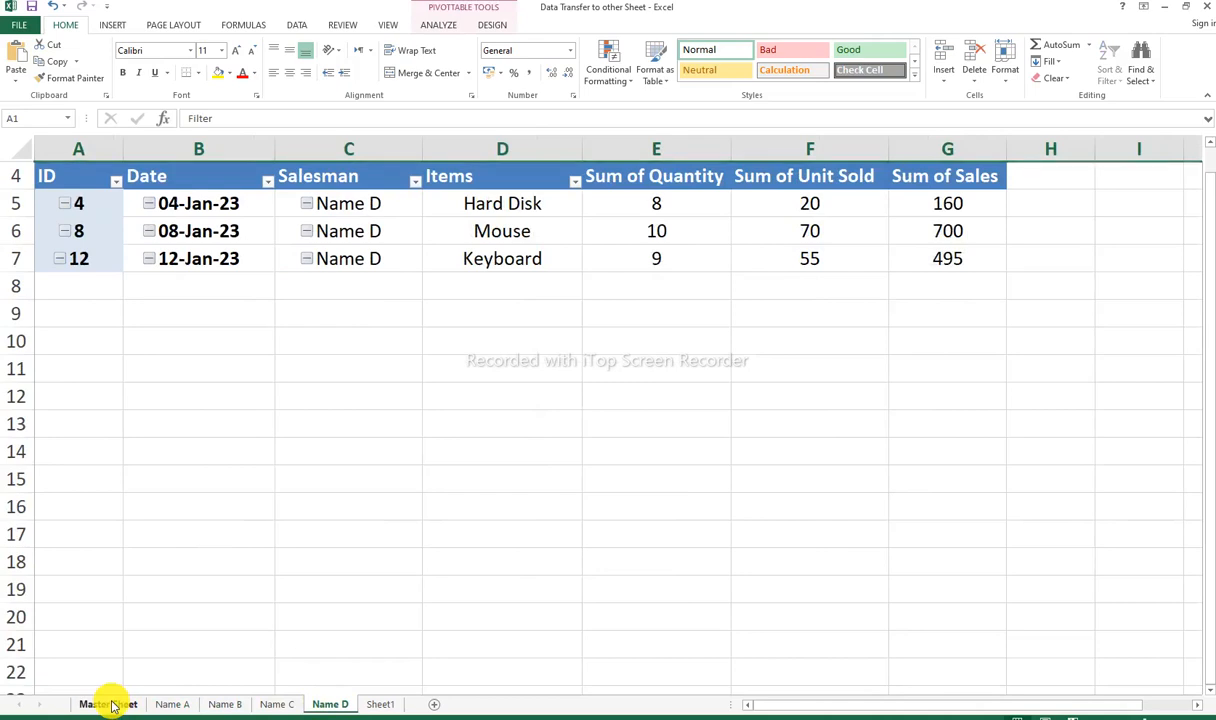
# Step: Start a new record in row 19 of the Master Sheet table with ID 16 and fill the date down as 16-Jan-23
pyautogui.click(112, 705)
pyautogui.click(119, 627)
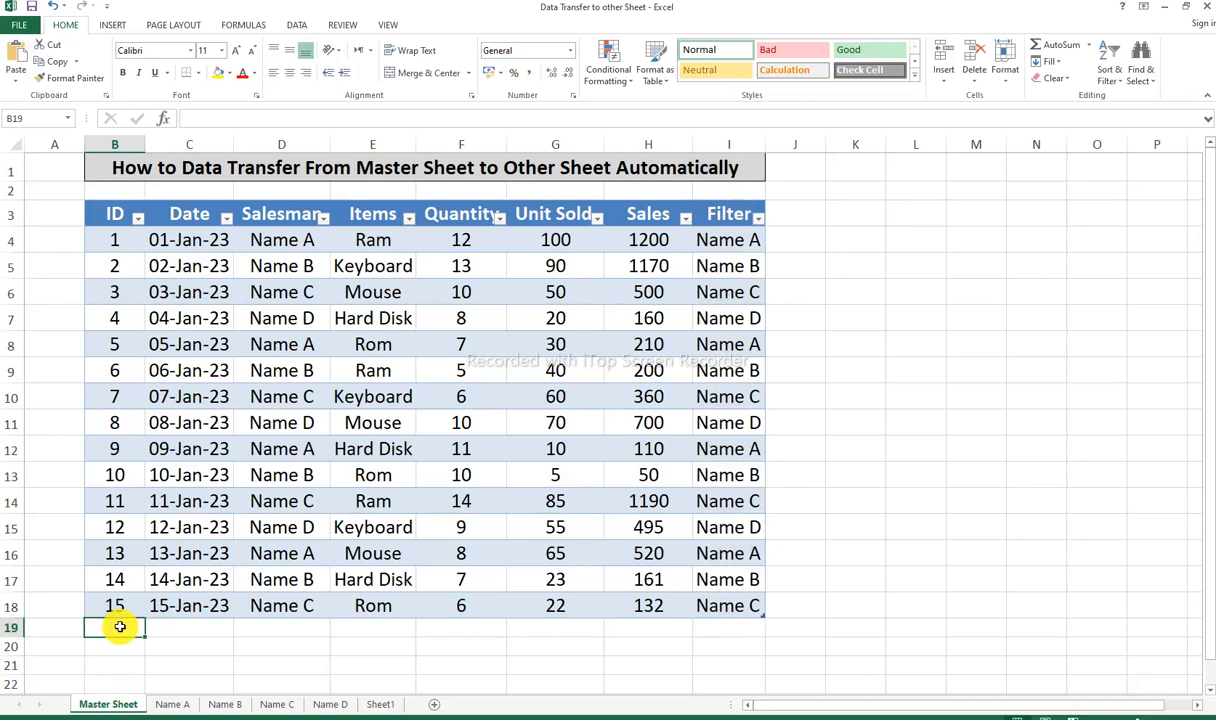
pyautogui.scroll(3, 119, 627)
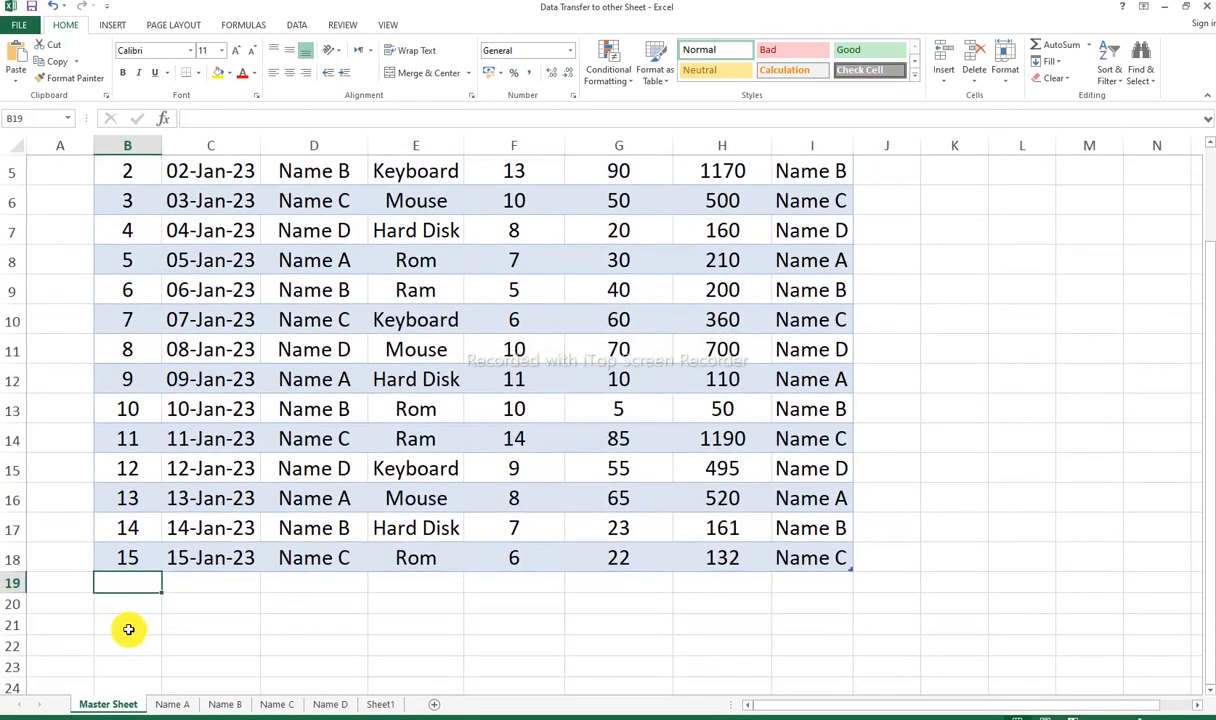
pyautogui.click(138, 563)
pyautogui.click(132, 582)
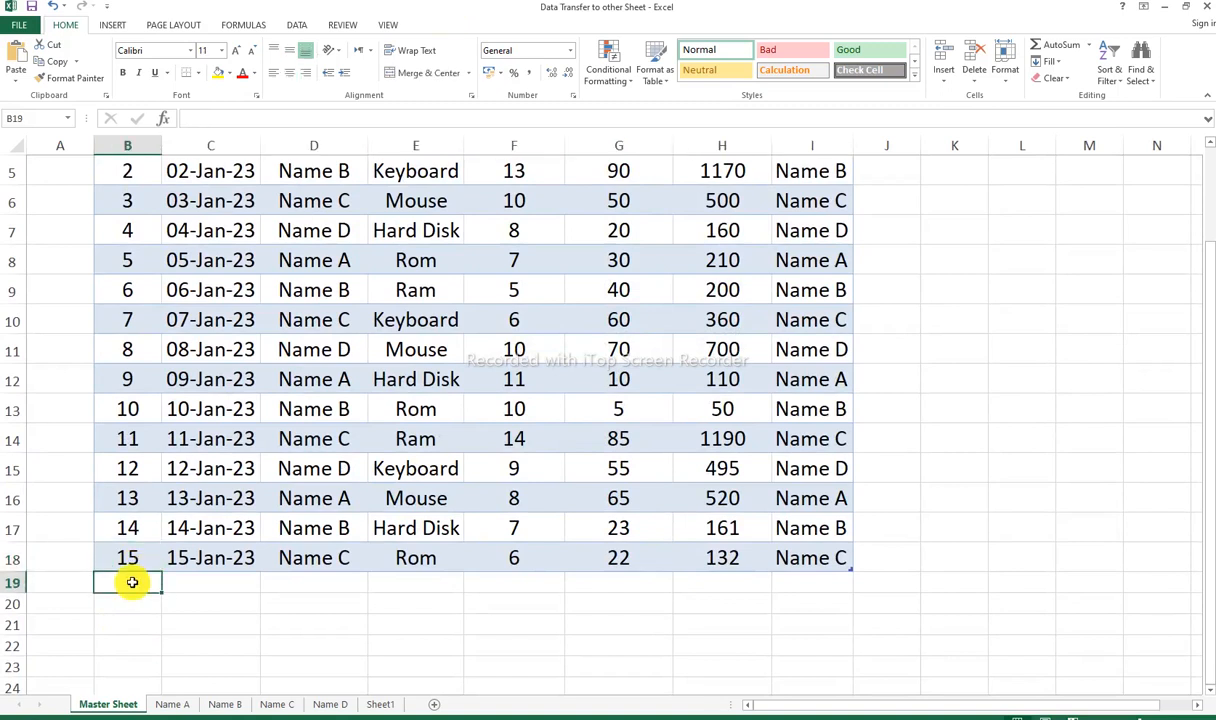
pyautogui.write('16')
pyautogui.click(132, 582)
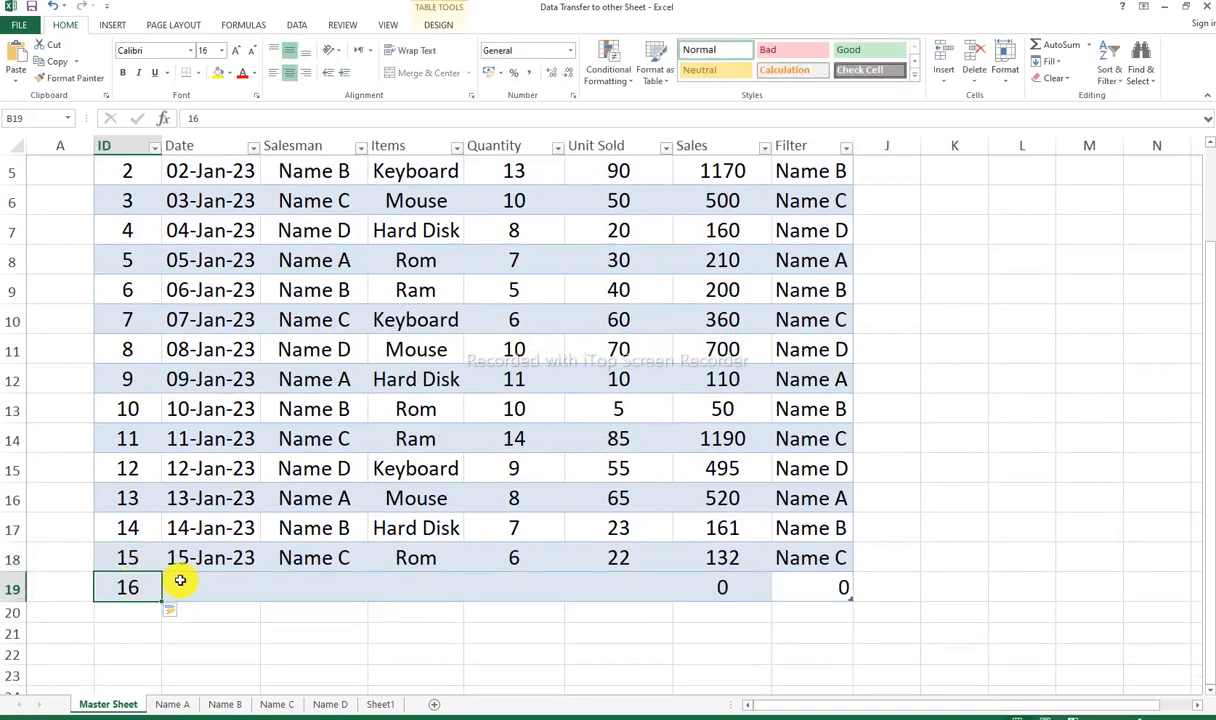
pyautogui.click(257, 567)
pyautogui.moveTo(258, 572); pyautogui.dragTo(292, 584)
# Step: Enter "name A" as the salesman and "Mouse" as the item for record 16 in the Master Sheet table
pyautogui.click(298, 584)
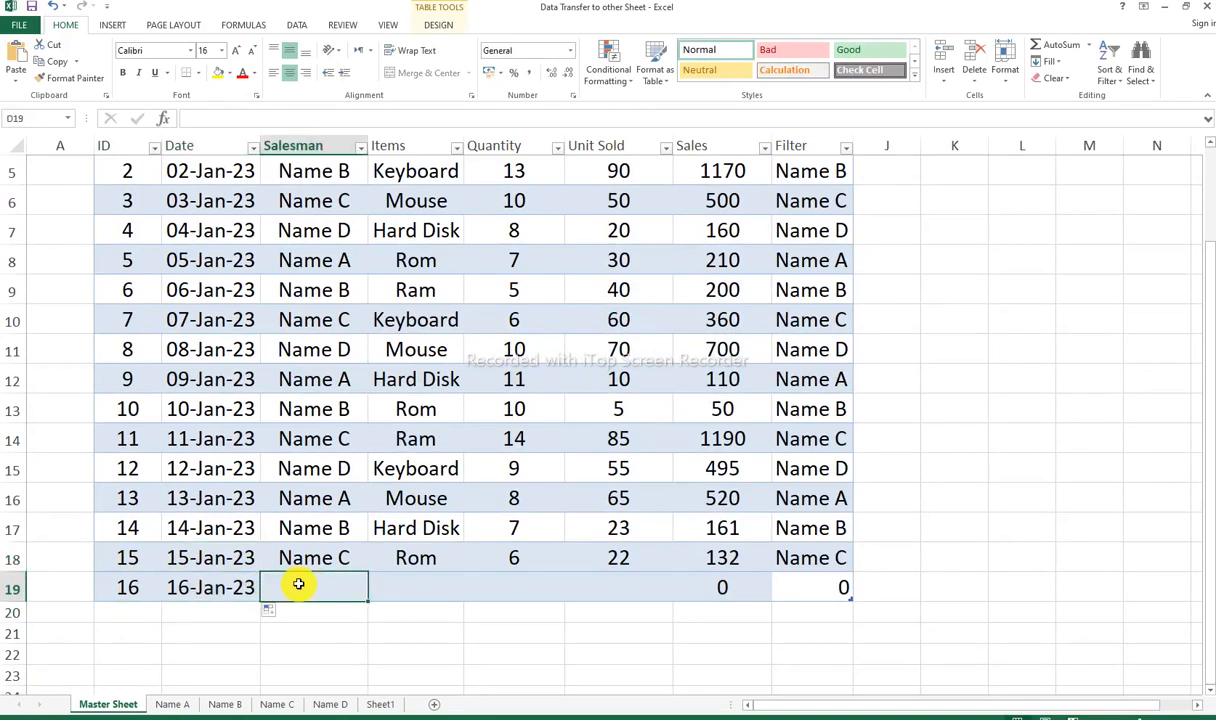
pyautogui.write('n')
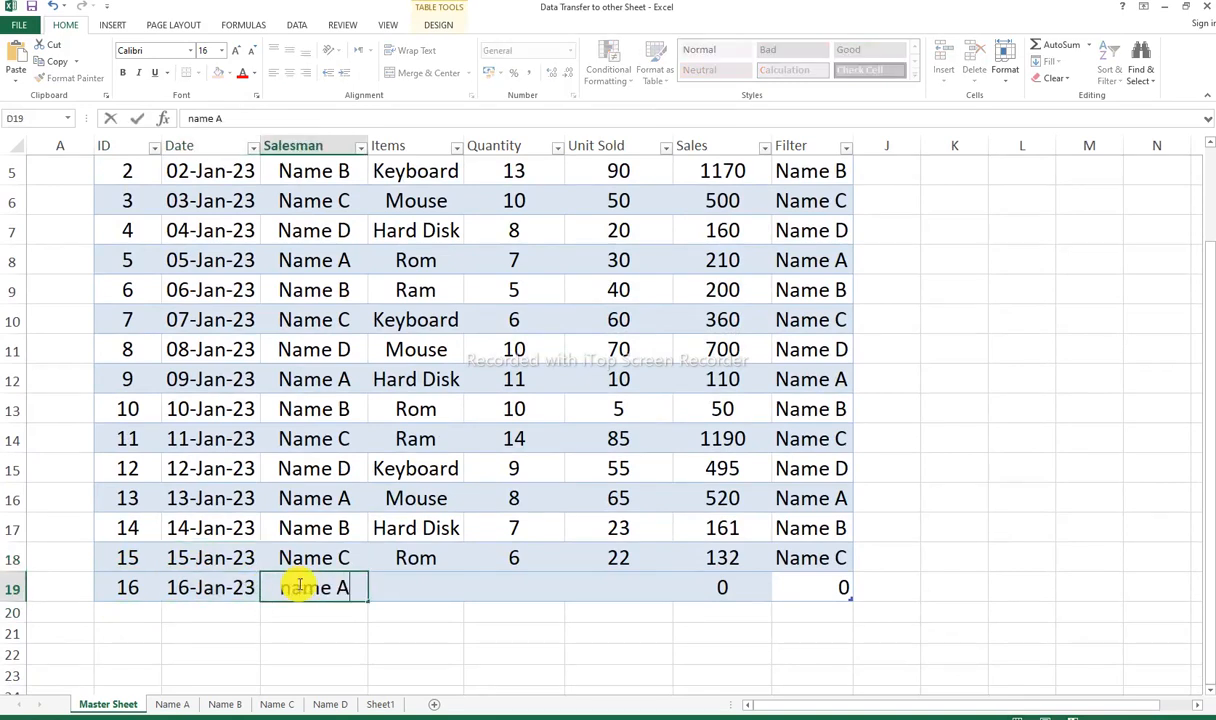
pyautogui.write('ame A')
pyautogui.press('Return')
pyautogui.press('Up')
pyautogui.press('Right')
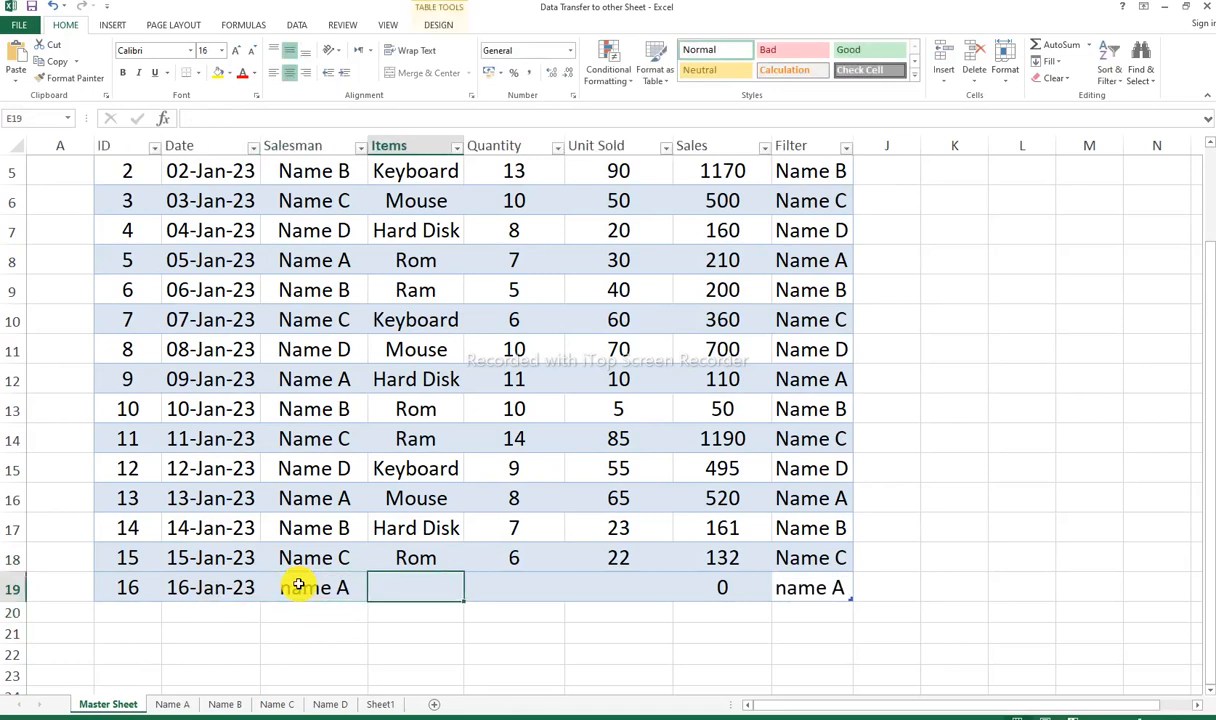
pyautogui.write('Mouse')
pyautogui.press('Return')
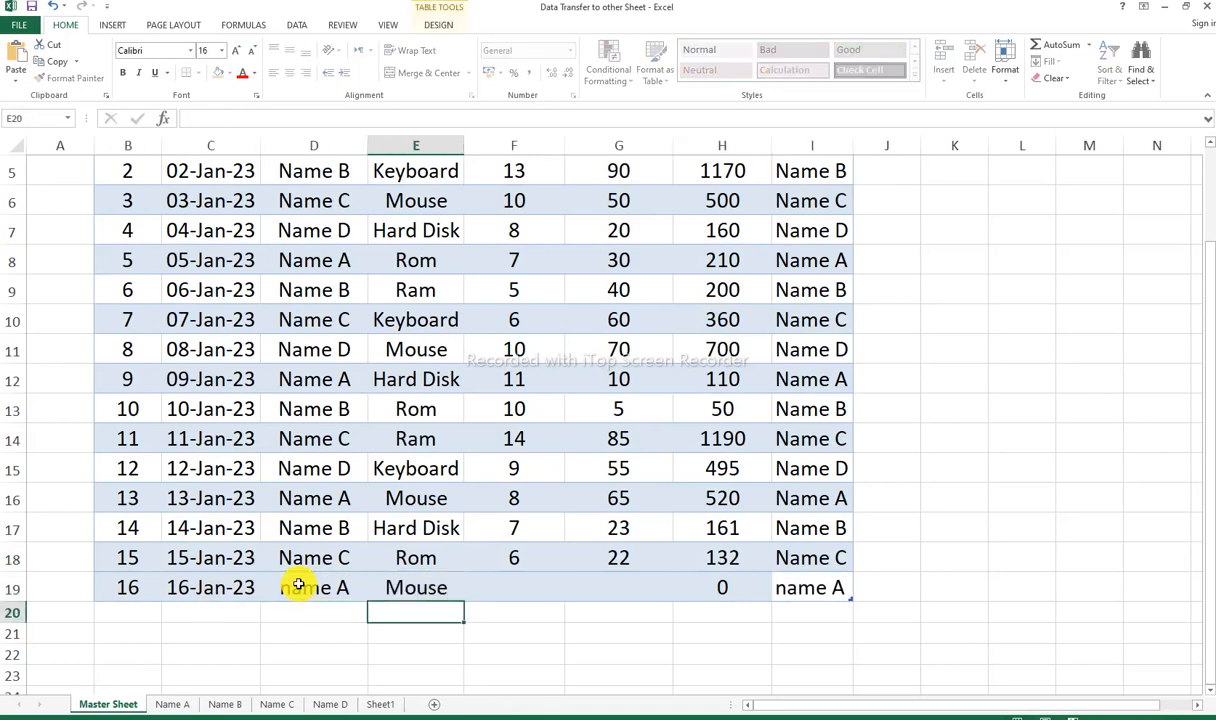
# Step: Enter a quantity of 10 and 100 units sold for record 16 in the Master Sheet table
pyautogui.press('Up')
pyautogui.press('Right')
pyautogui.write('10')
pyautogui.press('Right')
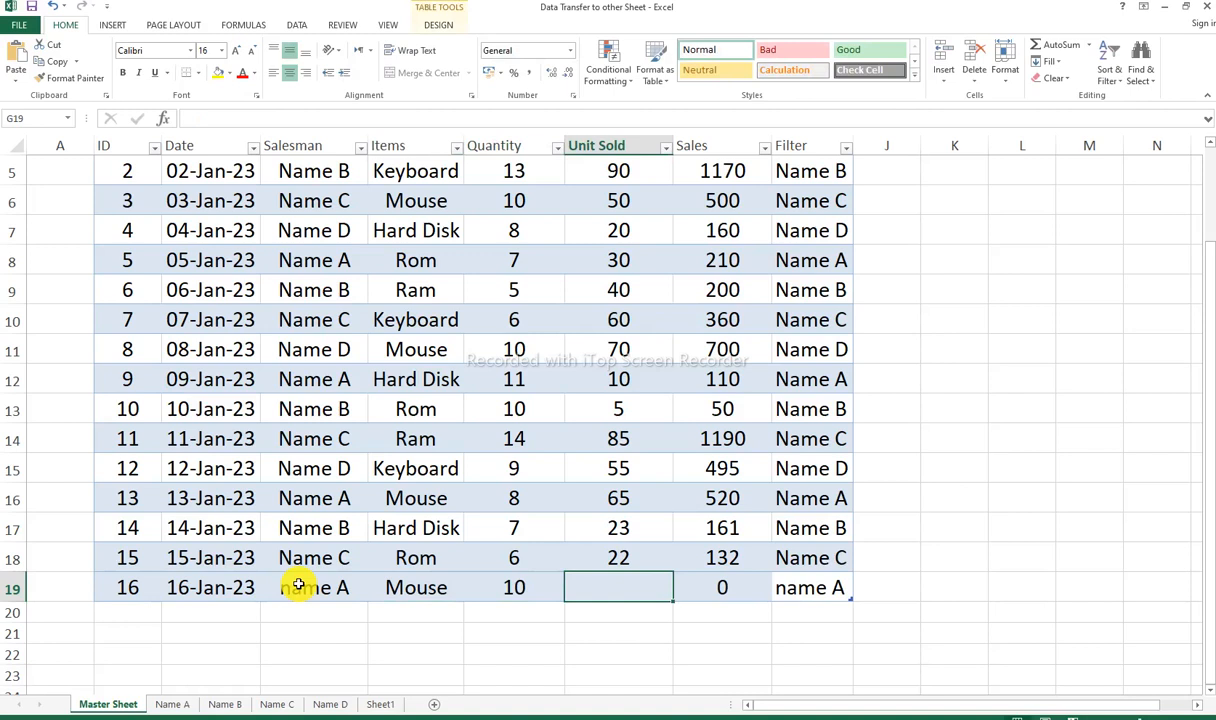
pyautogui.write('100')
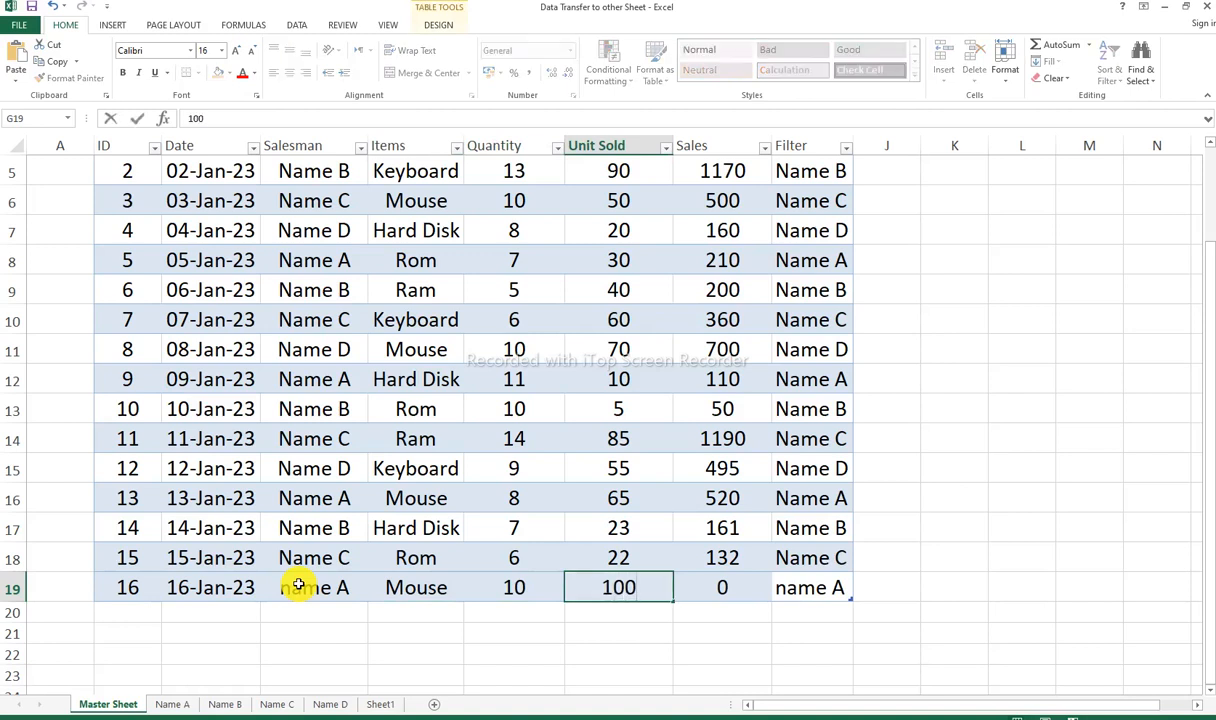
pyautogui.press('Return')
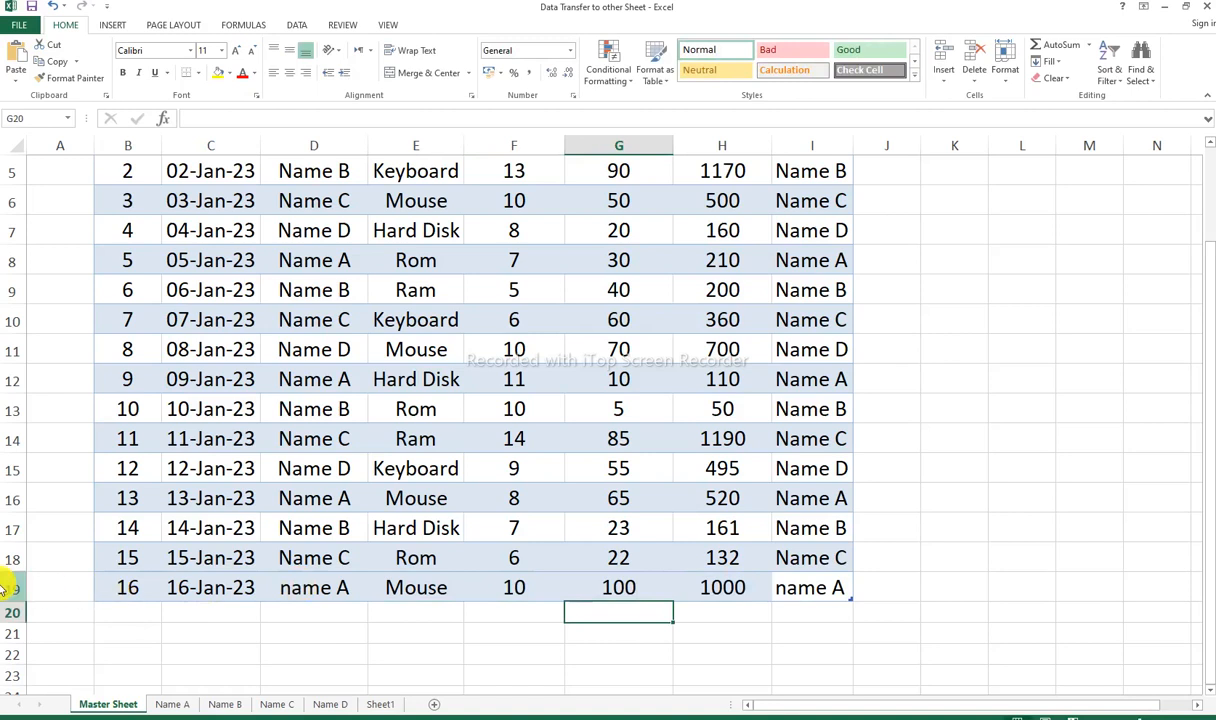
# Step: Refresh the PivotTable on the Name A sheet to bring in the new Master Sheet record with ID 16
pyautogui.click(4, 587)
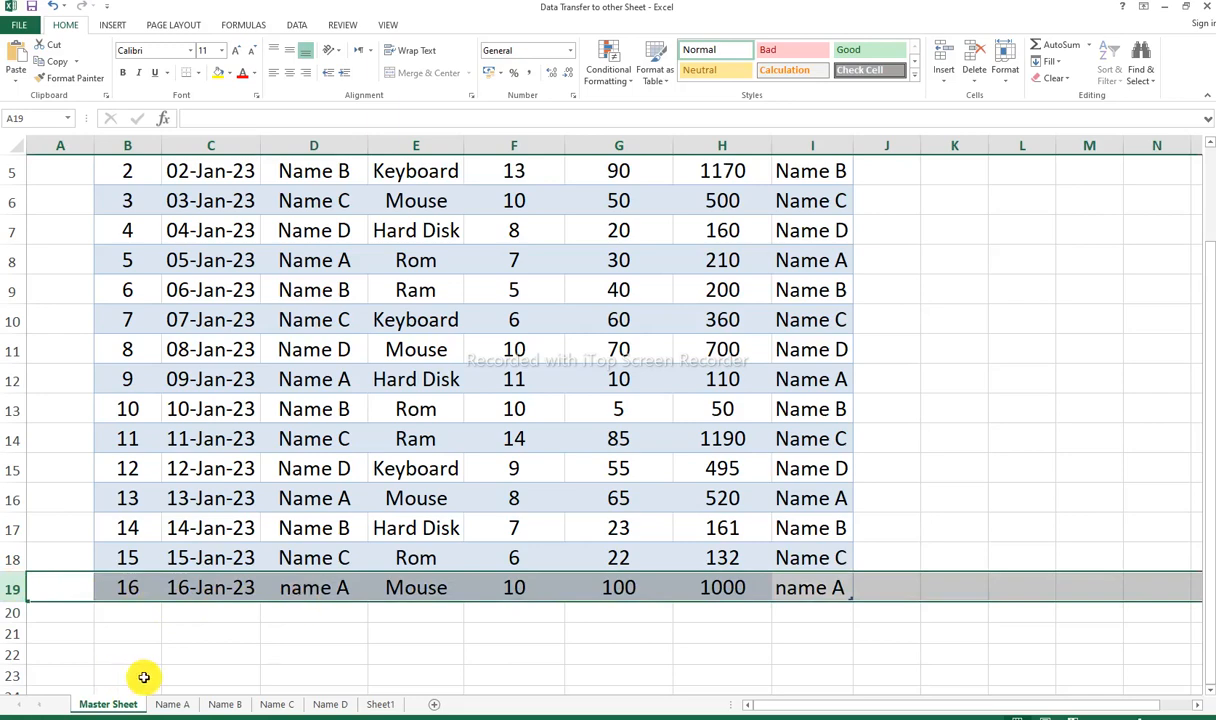
pyautogui.click(172, 704)
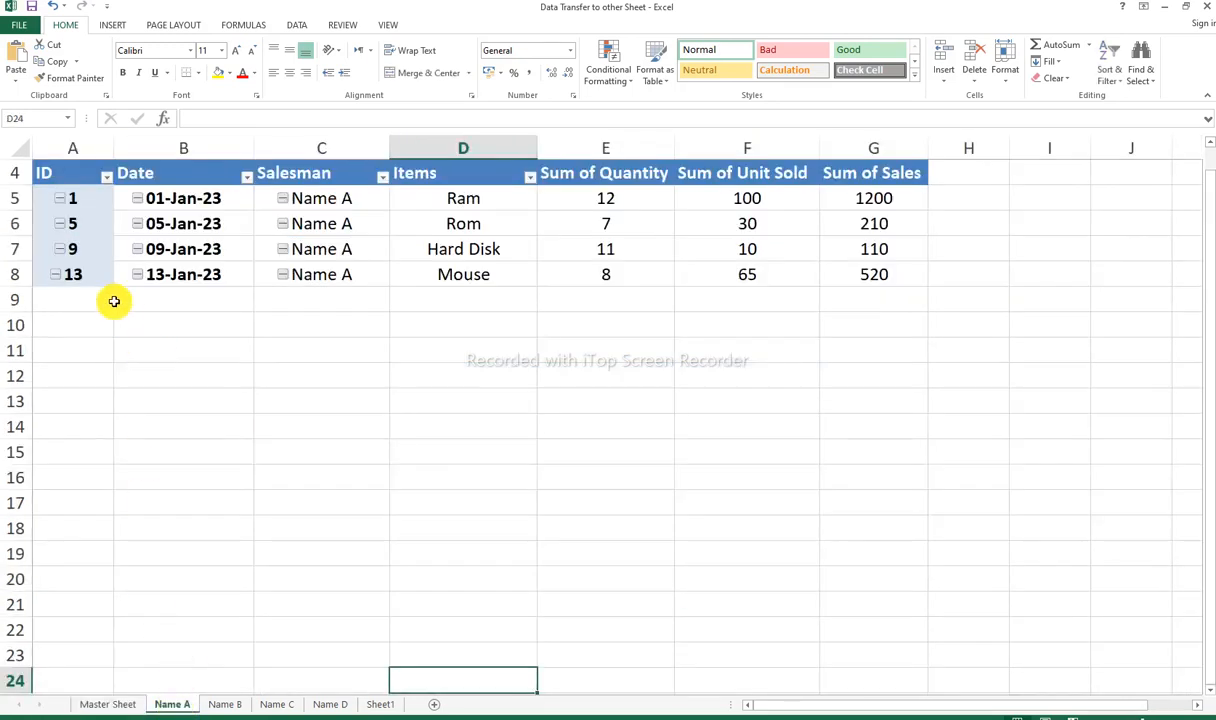
pyautogui.click(7, 270)
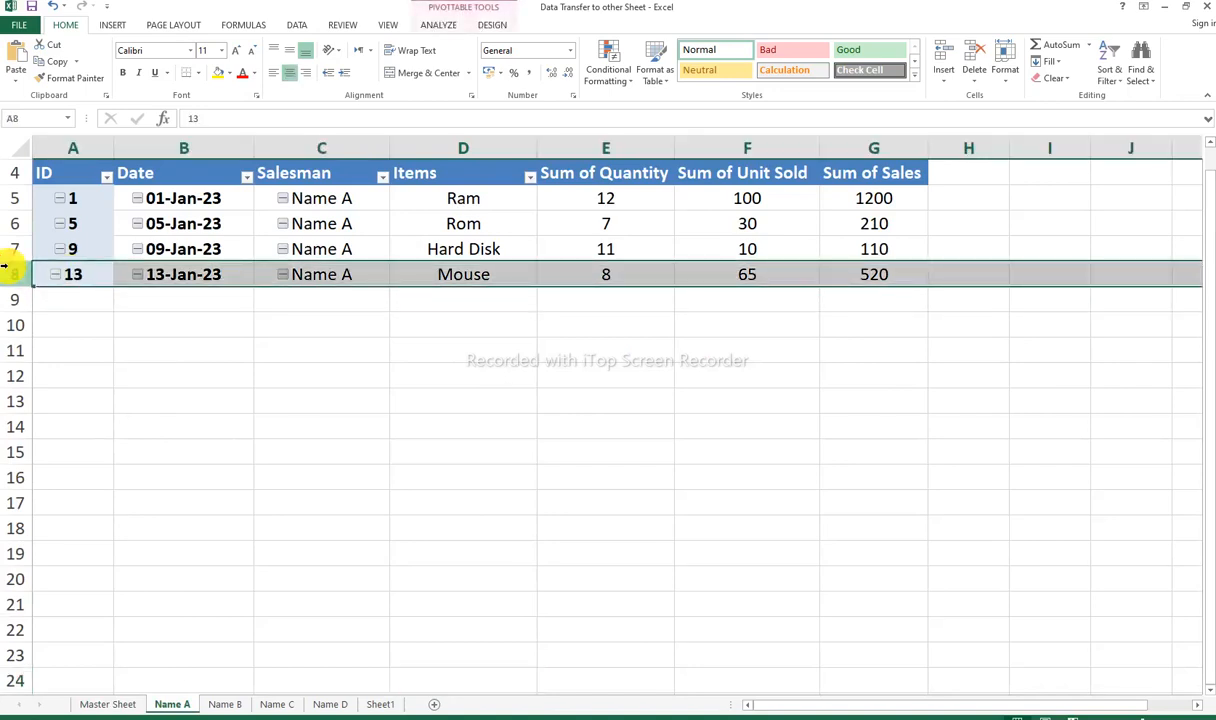
pyautogui.rightClick(168, 223)
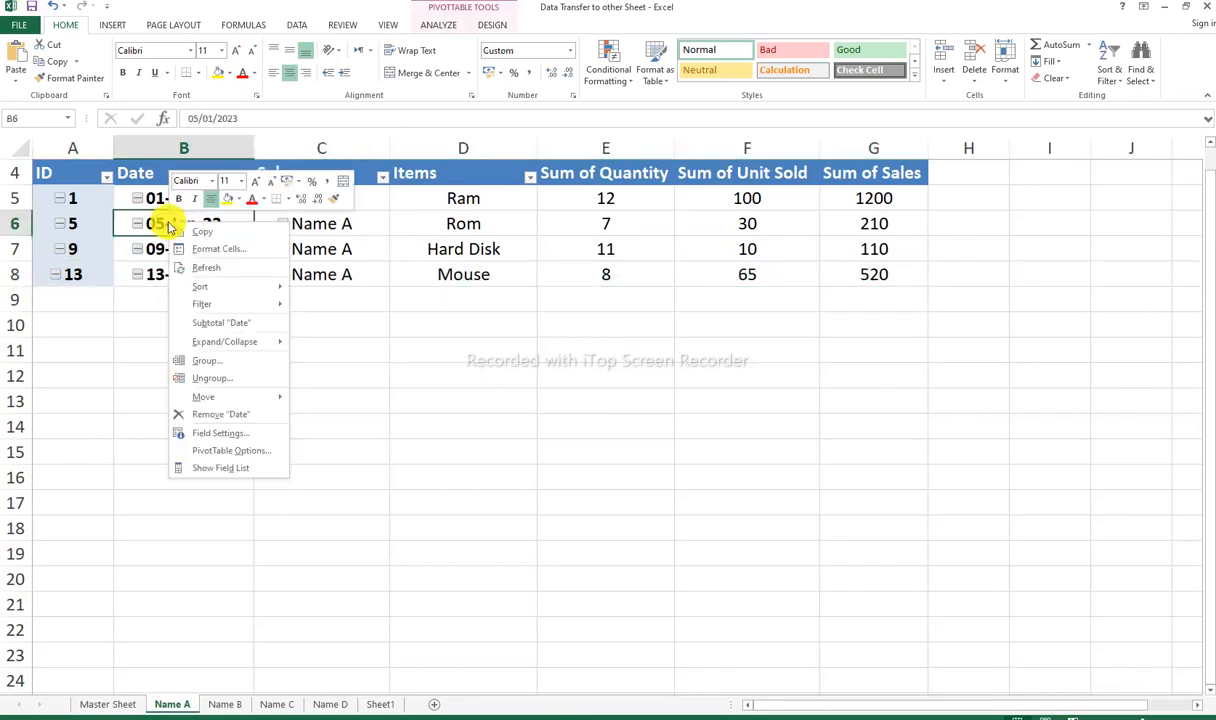
pyautogui.click(206, 271)
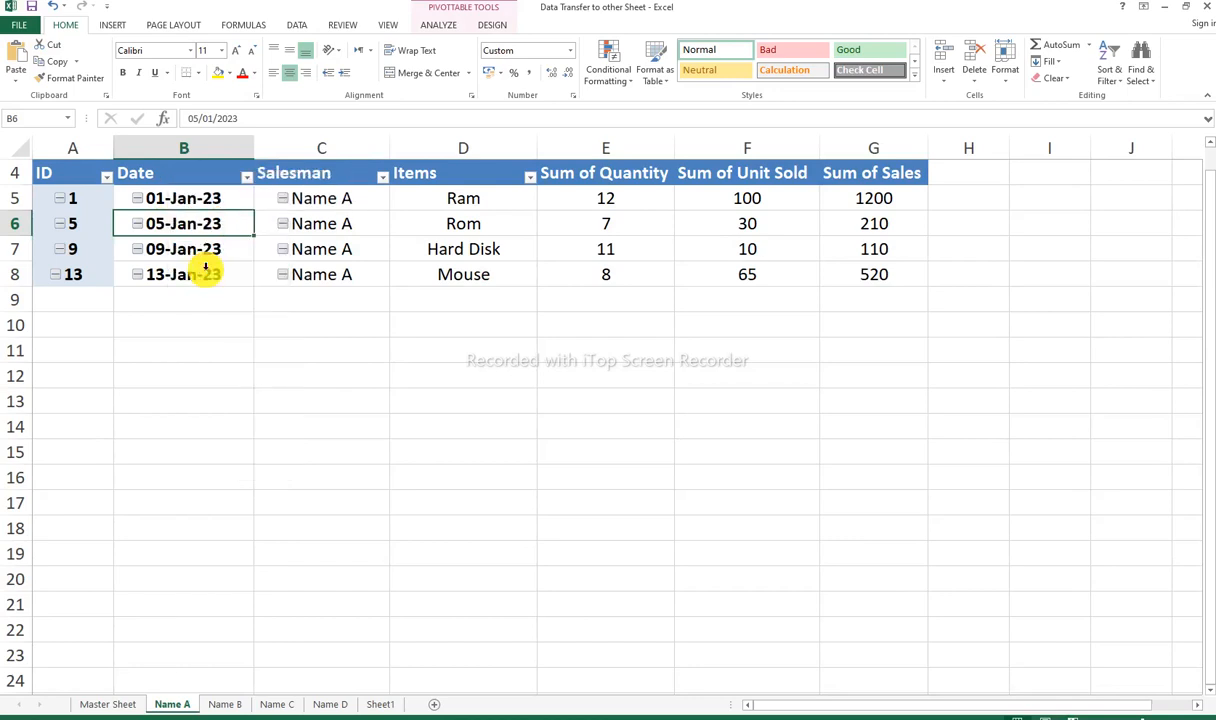
# Step: Select row 9 on the Name A sheet to inspect the newly transferred record
pyautogui.click(209, 376)
pyautogui.click(15, 299)
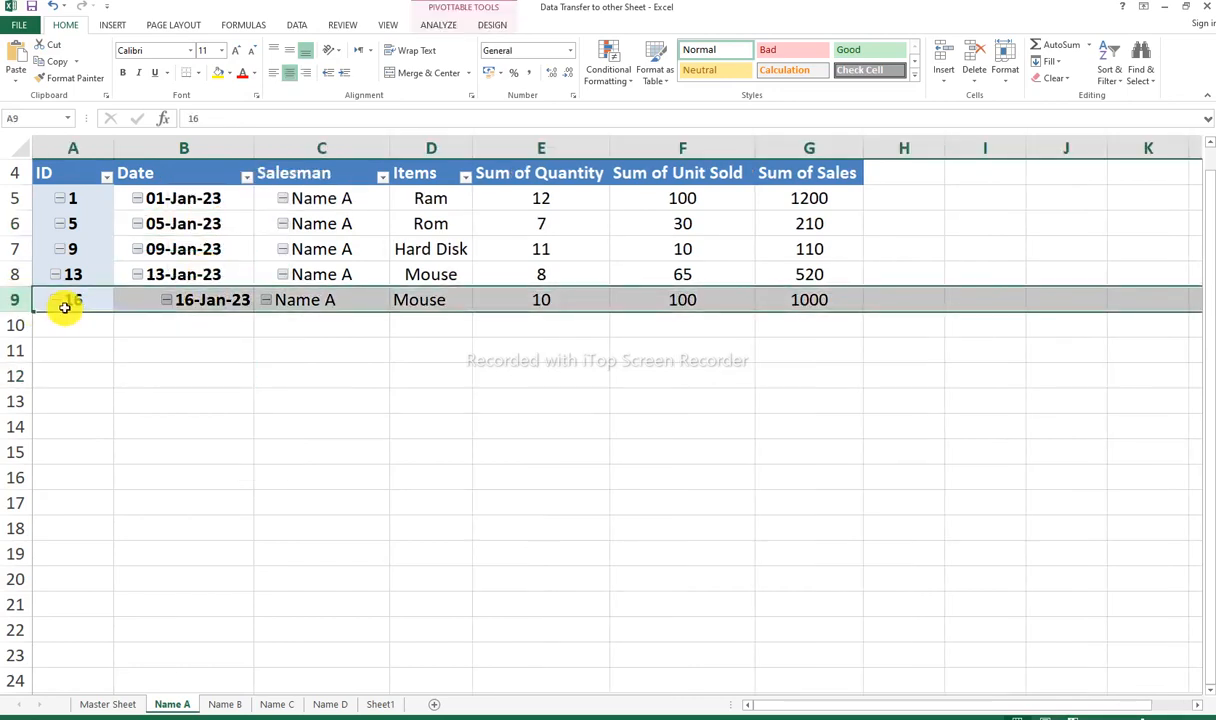
pyautogui.moveTo(65, 307); pyautogui.dragTo(70, 308)
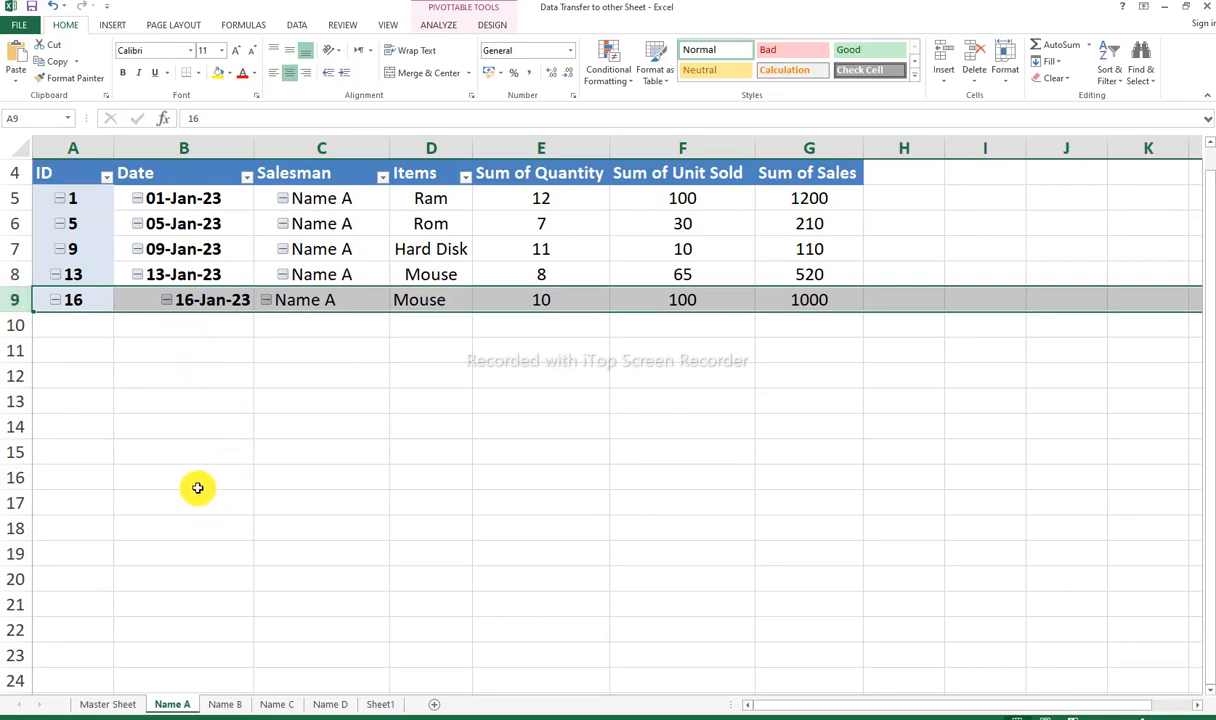
# Step: Start a new record in row 20 of the Master Sheet table with ID 17 and fill the date down as 17-Jan-23
pyautogui.click(108, 702)
pyautogui.click(130, 610)
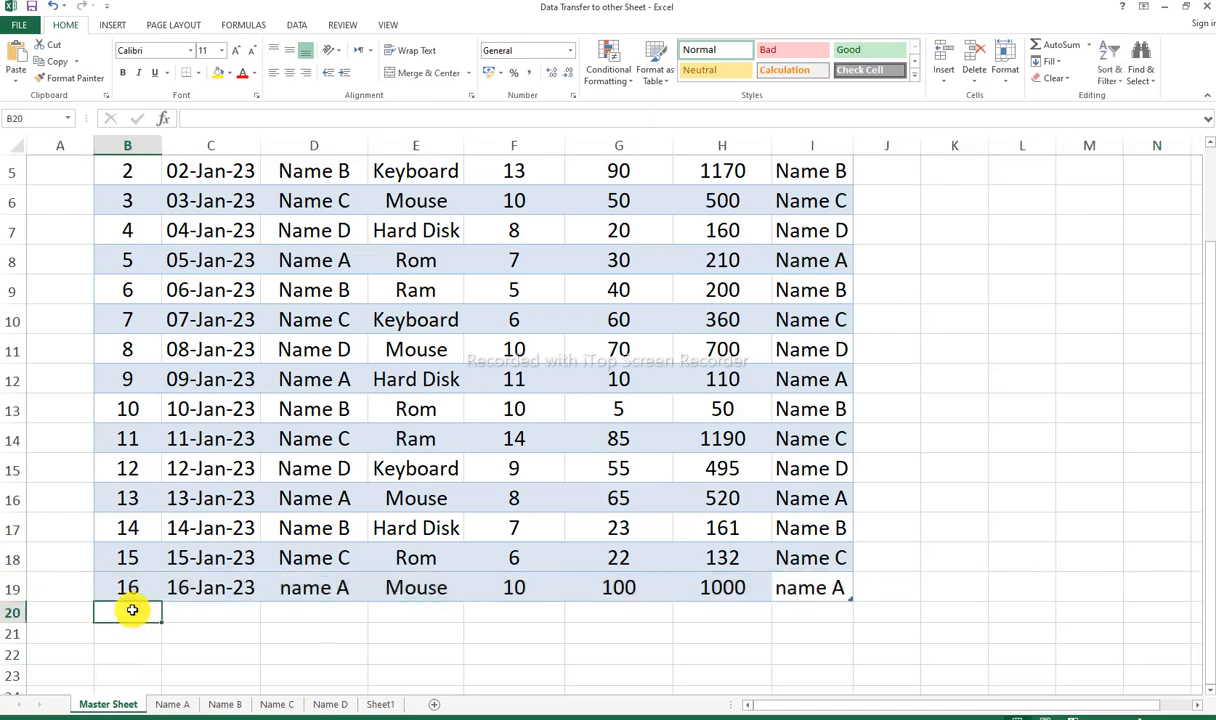
pyautogui.write('17')
pyautogui.press('Tab')
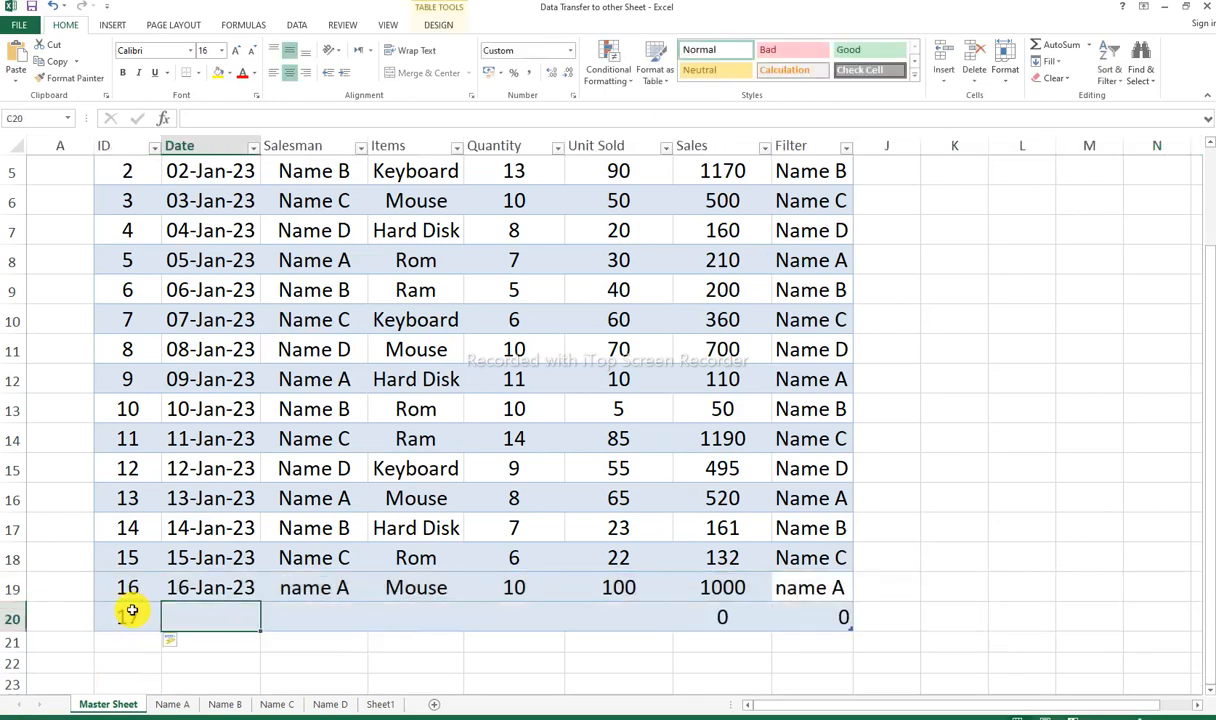
pyautogui.click(220, 595)
pyautogui.moveTo(258, 602); pyautogui.dragTo(285, 619)
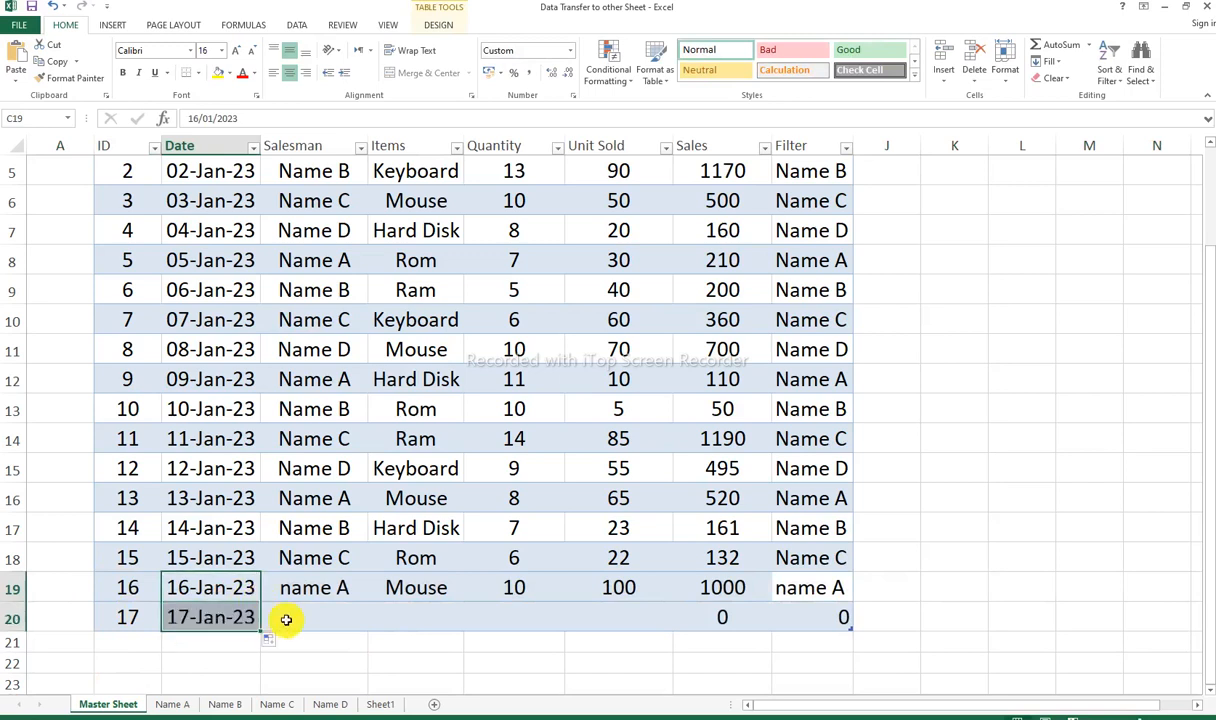
# Step: Enter "name C" as the salesman and "Keyboard" as the item for record 17 in the Master Sheet table
pyautogui.click(304, 619)
pyautogui.write('na')
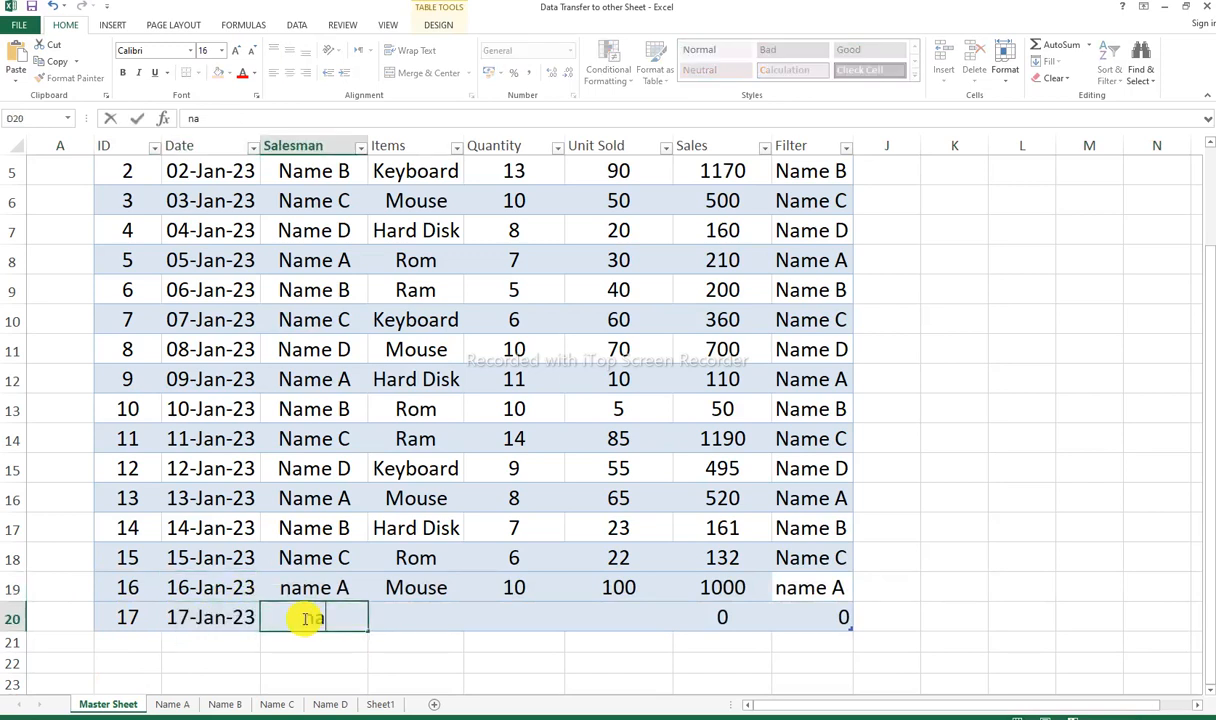
pyautogui.write('me C')
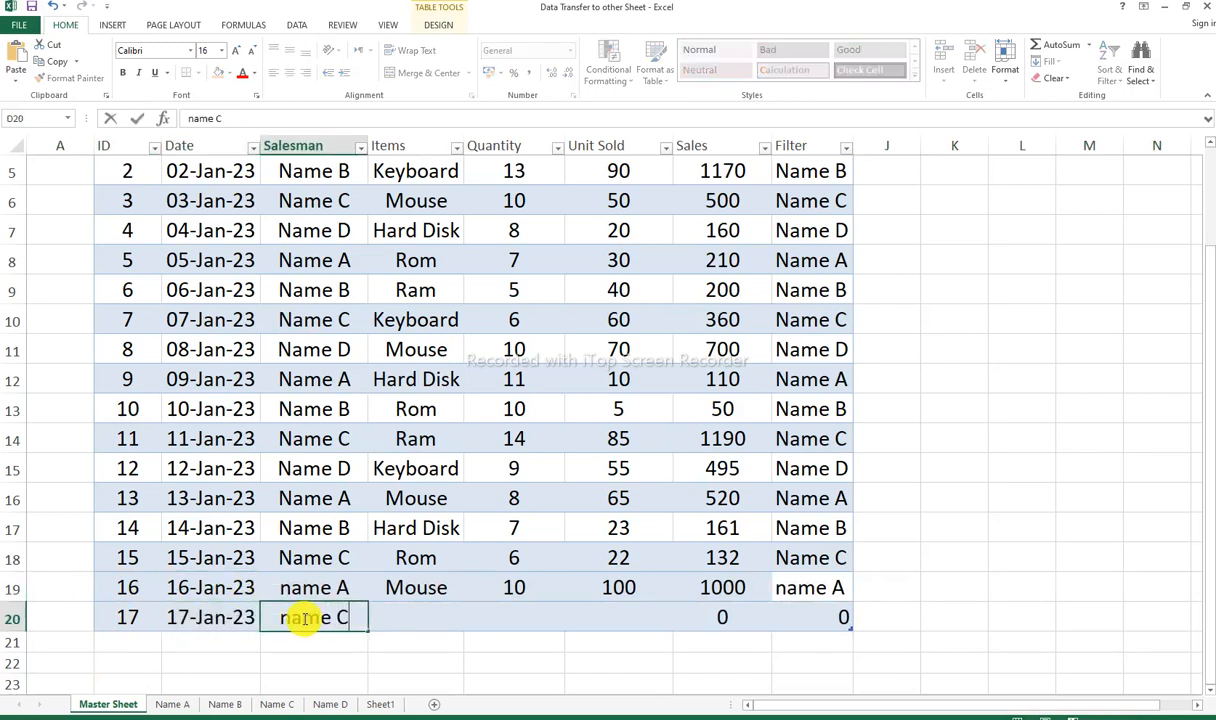
pyautogui.press('Return')
pyautogui.click(303, 619)
pyautogui.press('Tab')
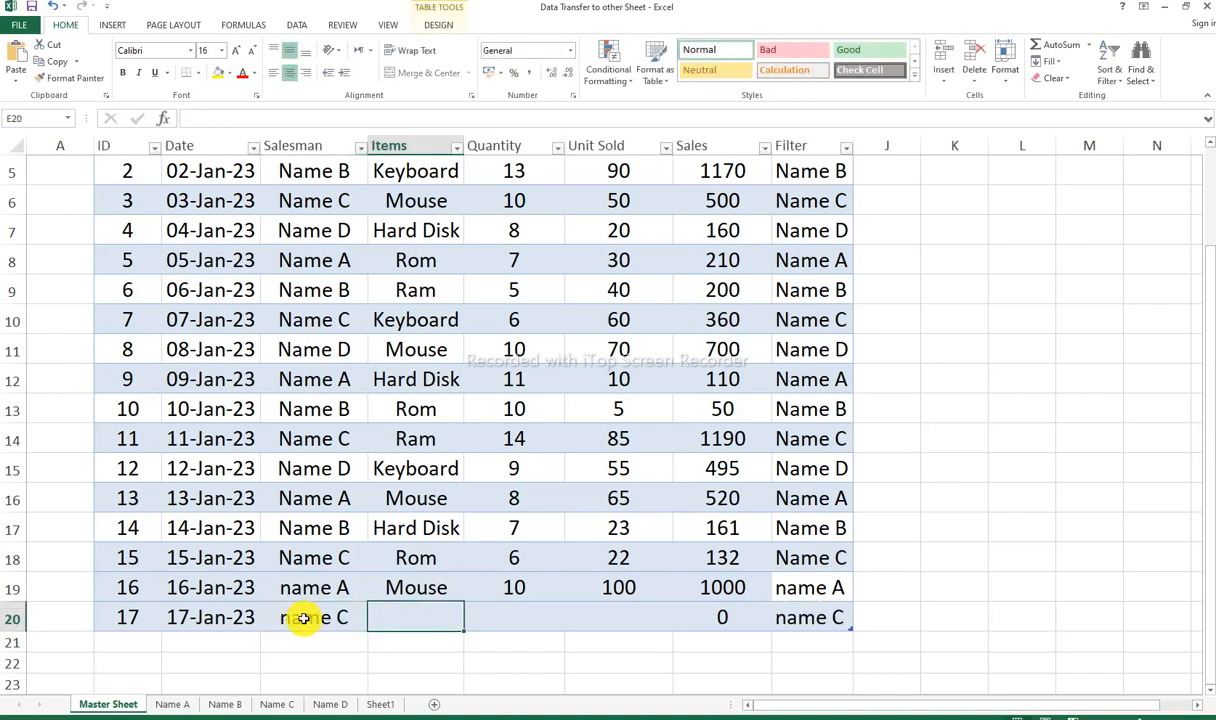
pyautogui.write('Keyboard')
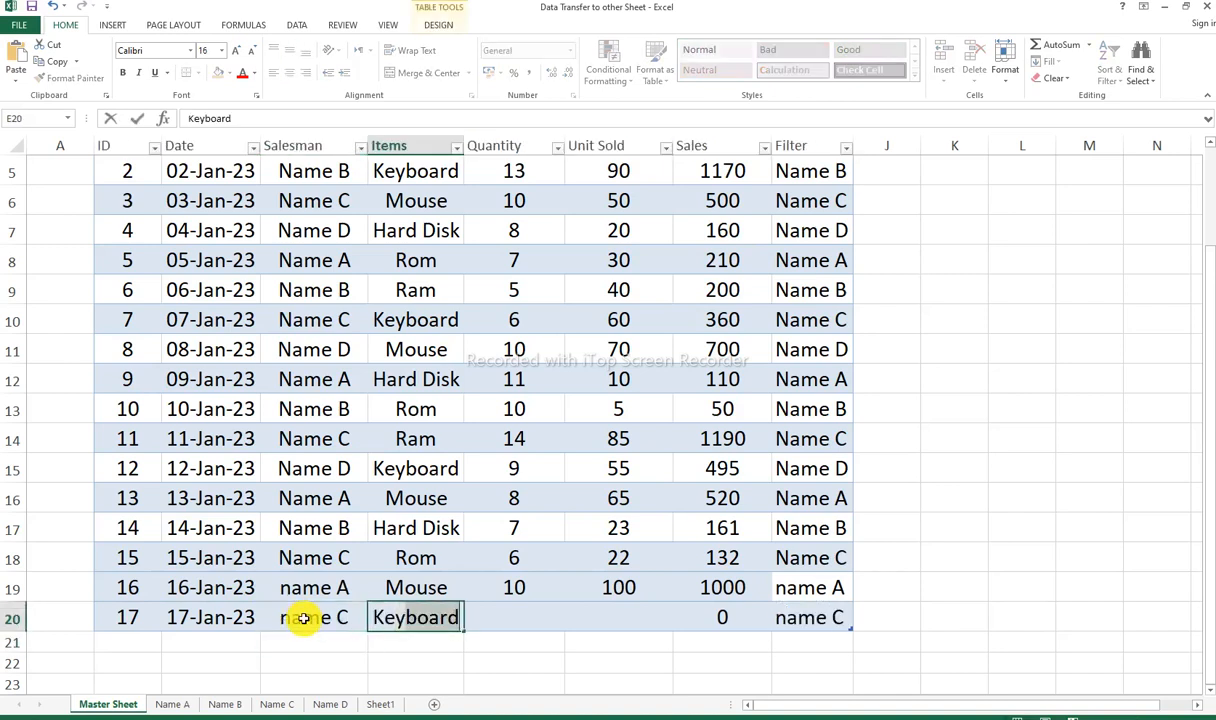
pyautogui.press('Tab')
# Step: Enter a quantity of 10 and 10 units sold for record 17 in the Master Sheet table
pyautogui.write('10')
pyautogui.press('Tab')
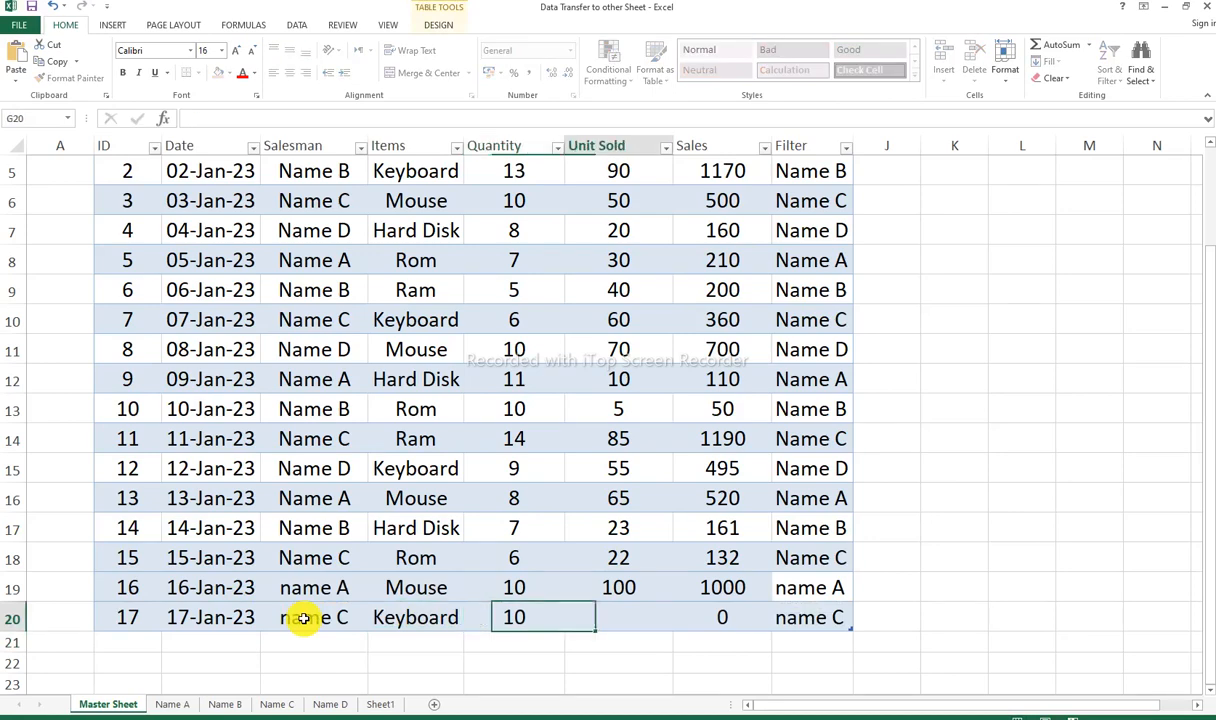
pyautogui.write('10')
pyautogui.press('Down')
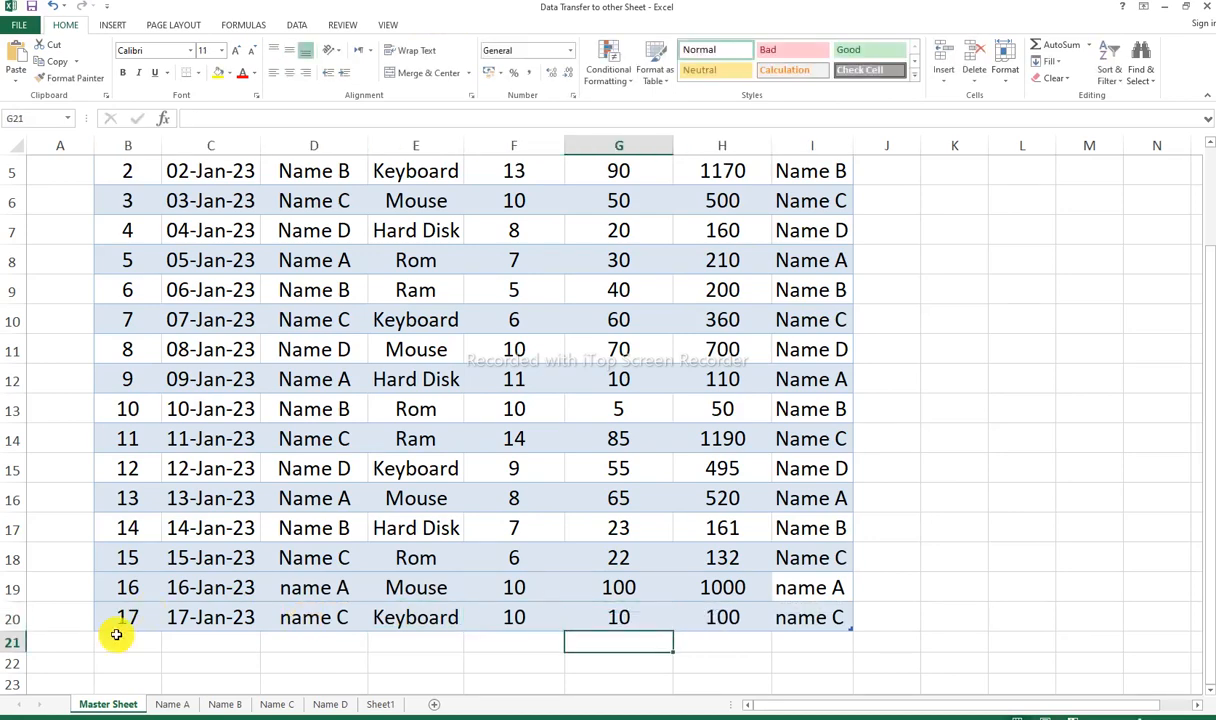
# Step: Refresh the PivotTable on the Name C sheet to bring in the new Master Sheet record with ID 17
pyautogui.click(8, 617)
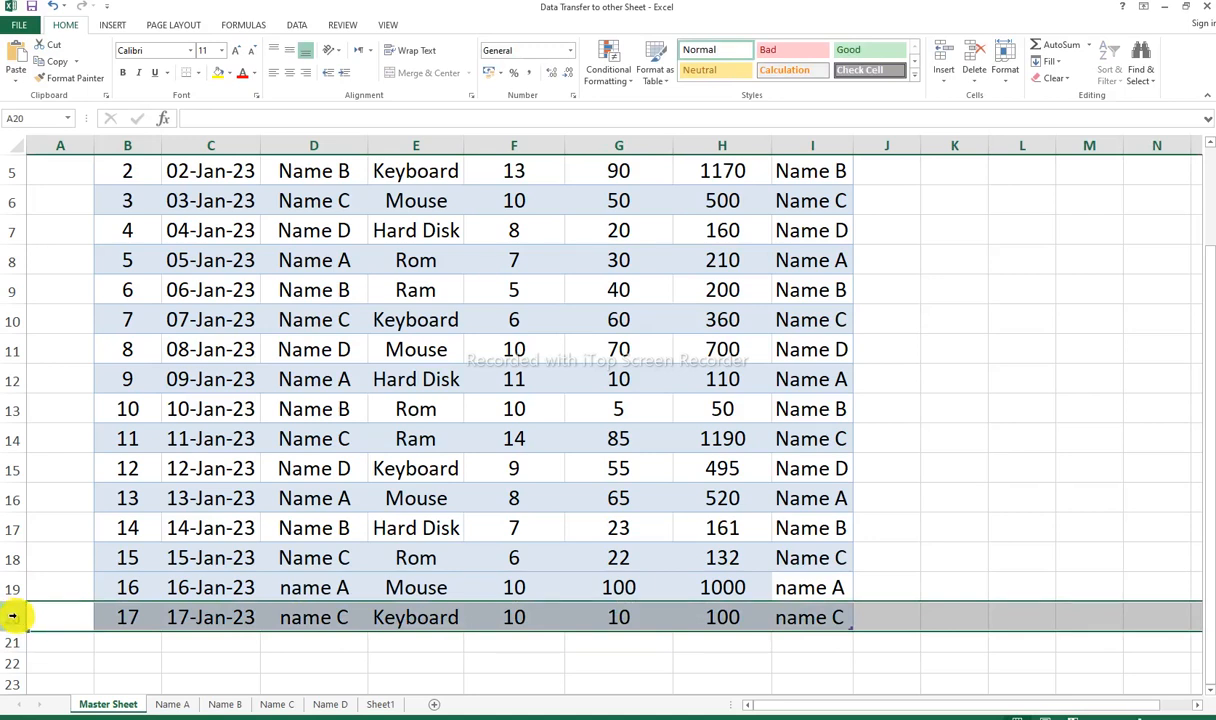
pyautogui.click(286, 701)
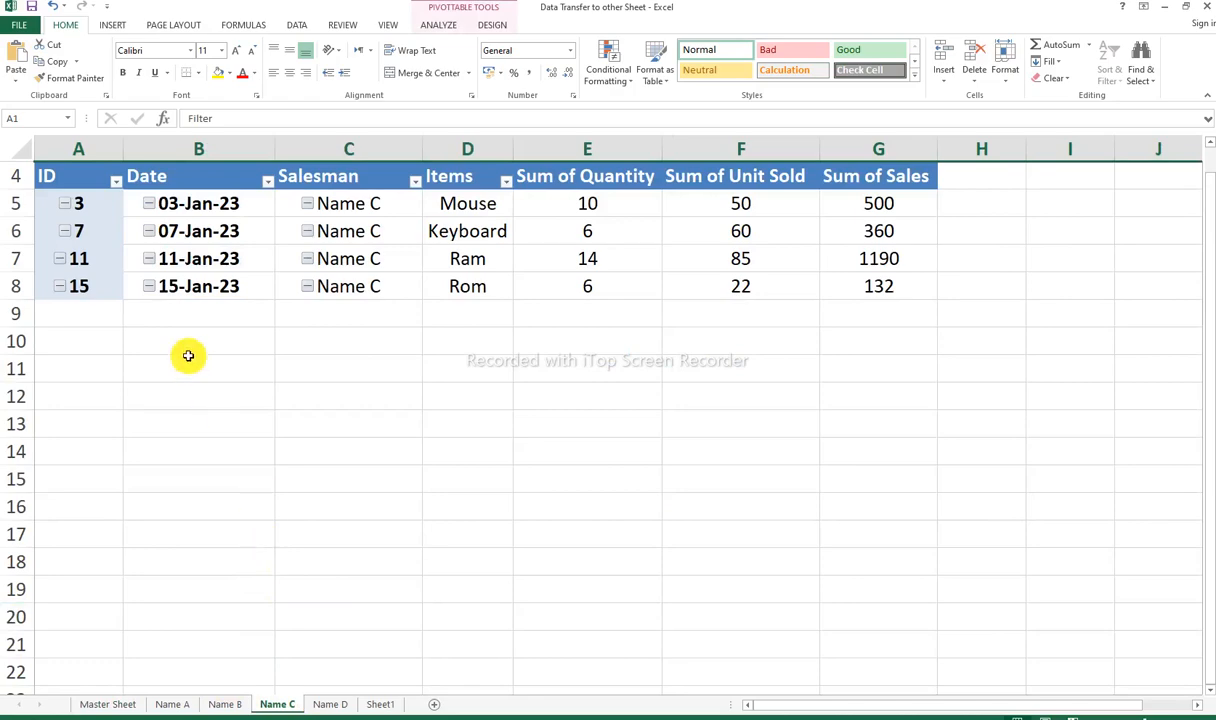
pyautogui.click(12, 313)
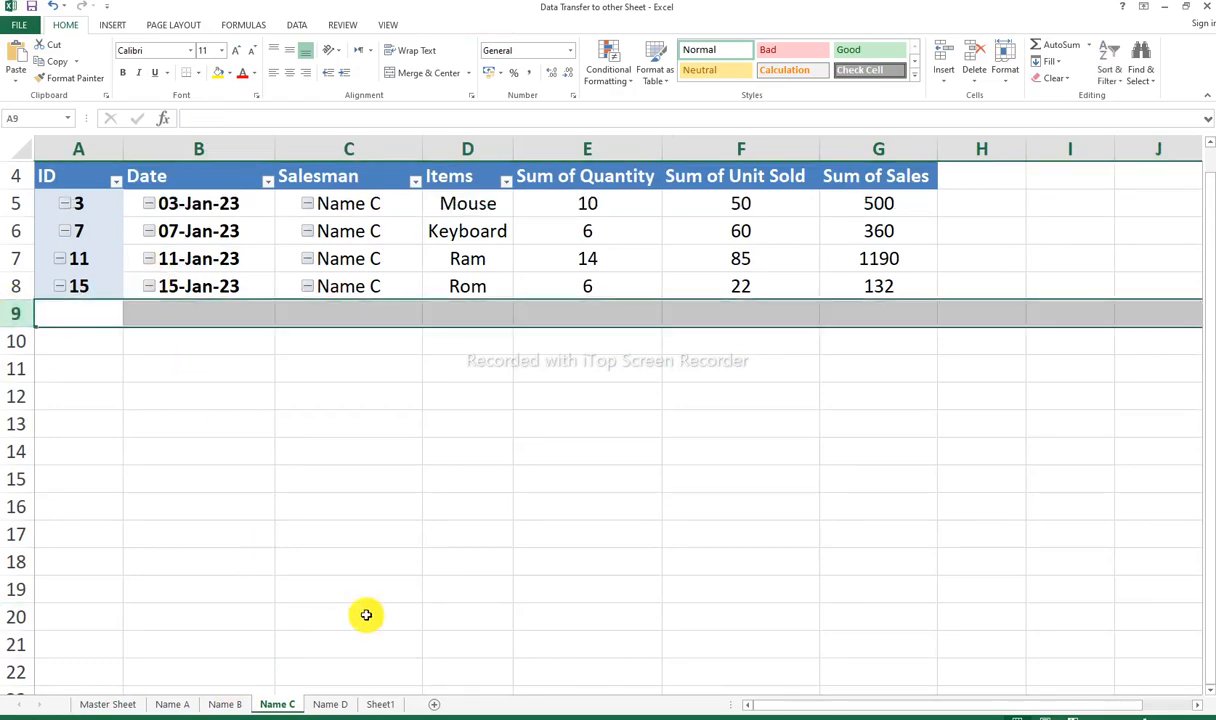
pyautogui.click(120, 704)
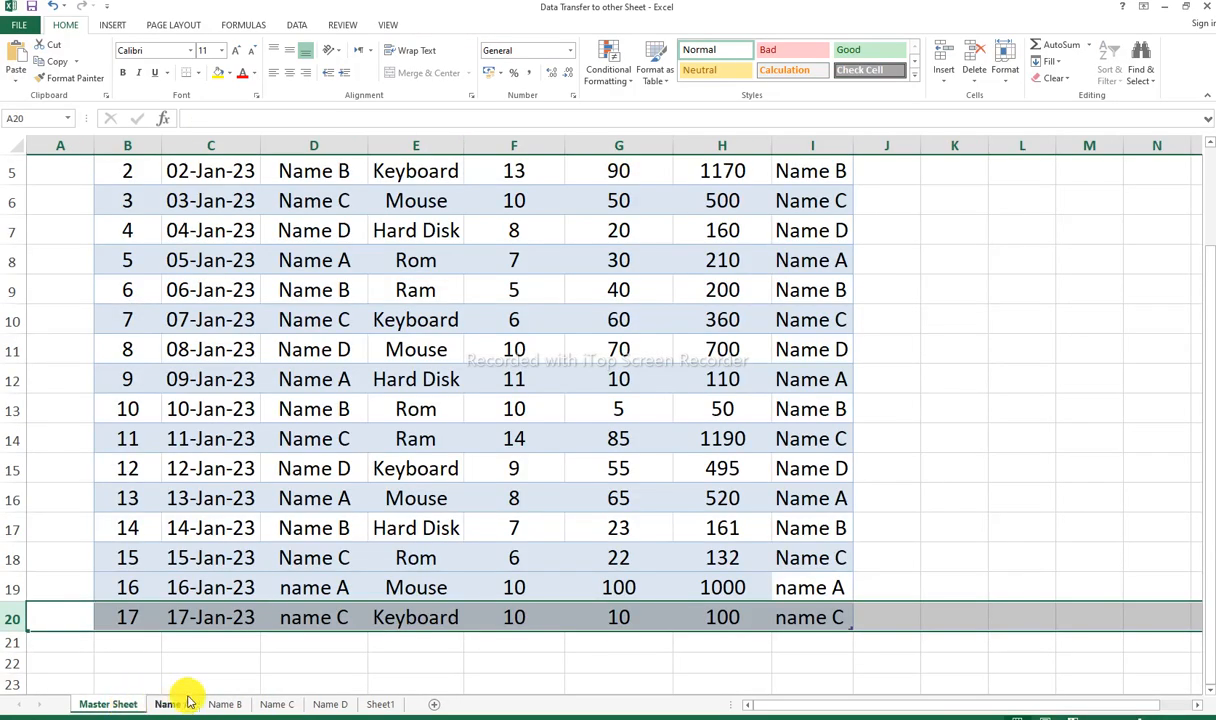
pyautogui.click(275, 704)
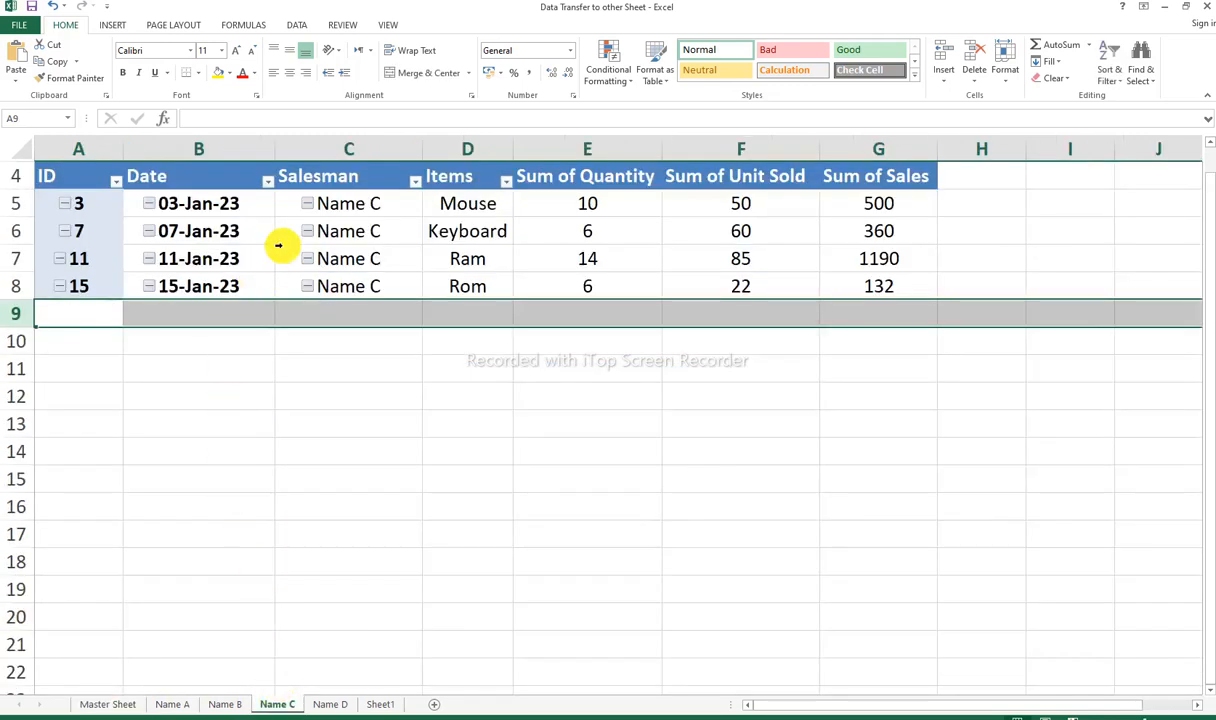
pyautogui.click(228, 206)
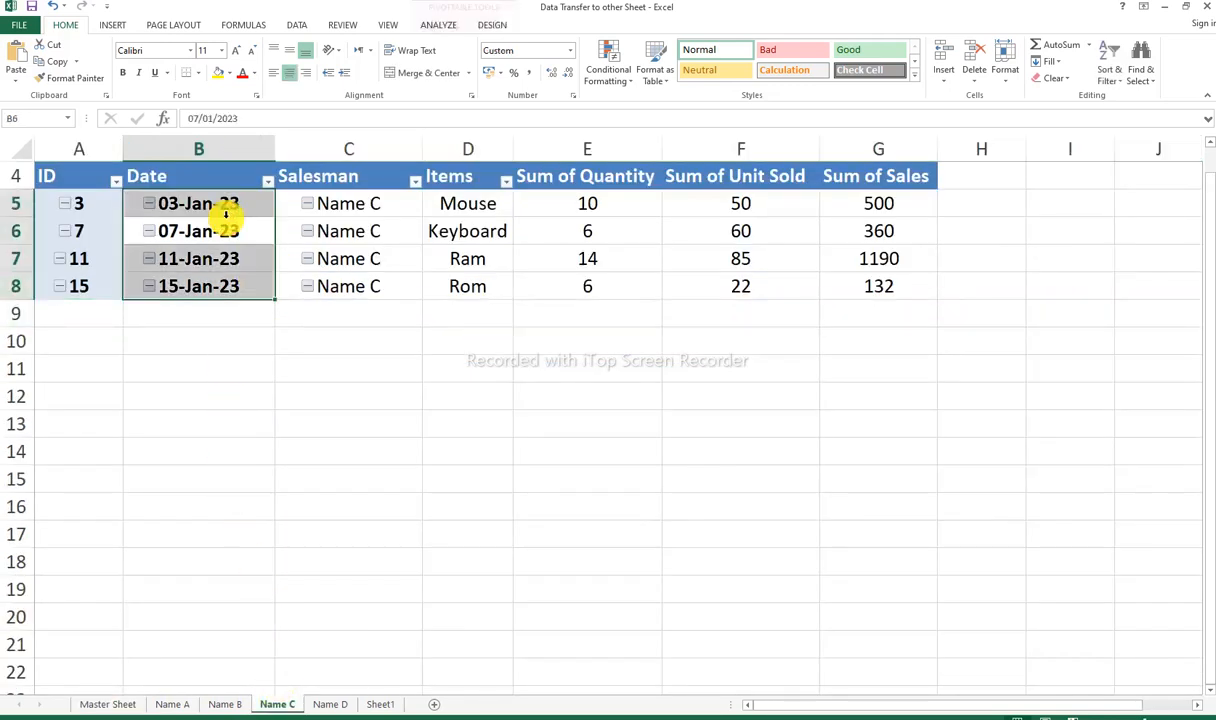
pyautogui.click(315, 231)
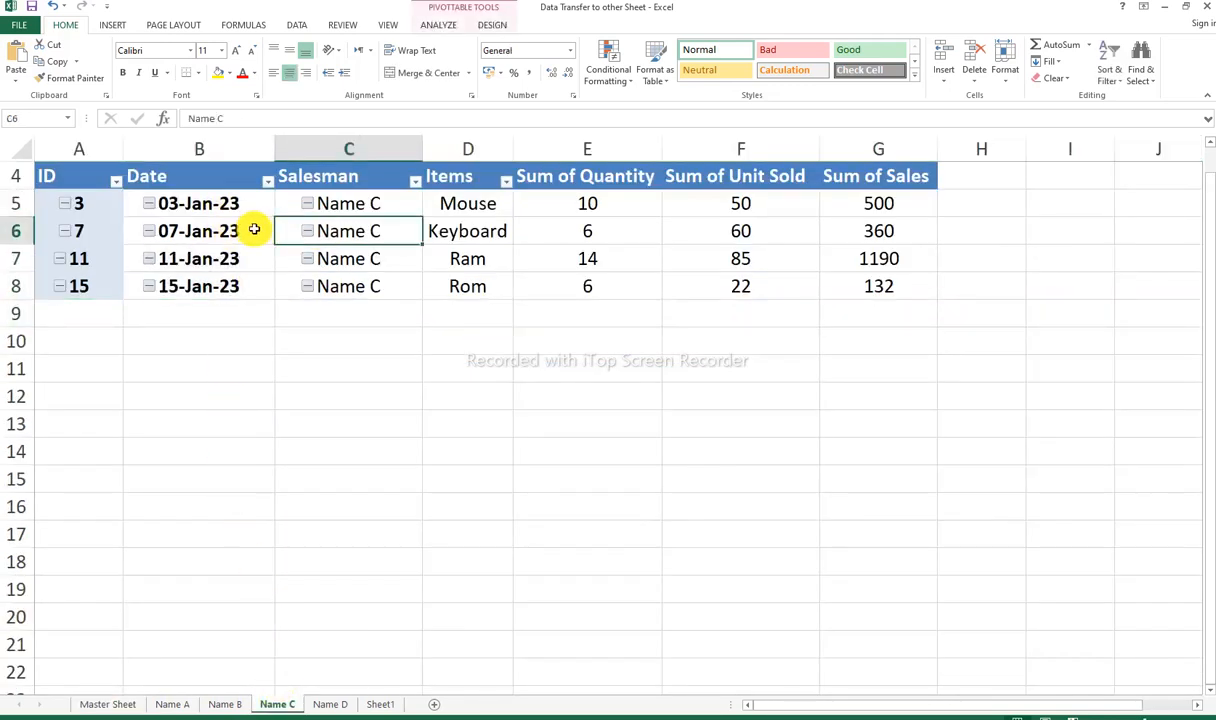
pyautogui.rightClick(252, 229)
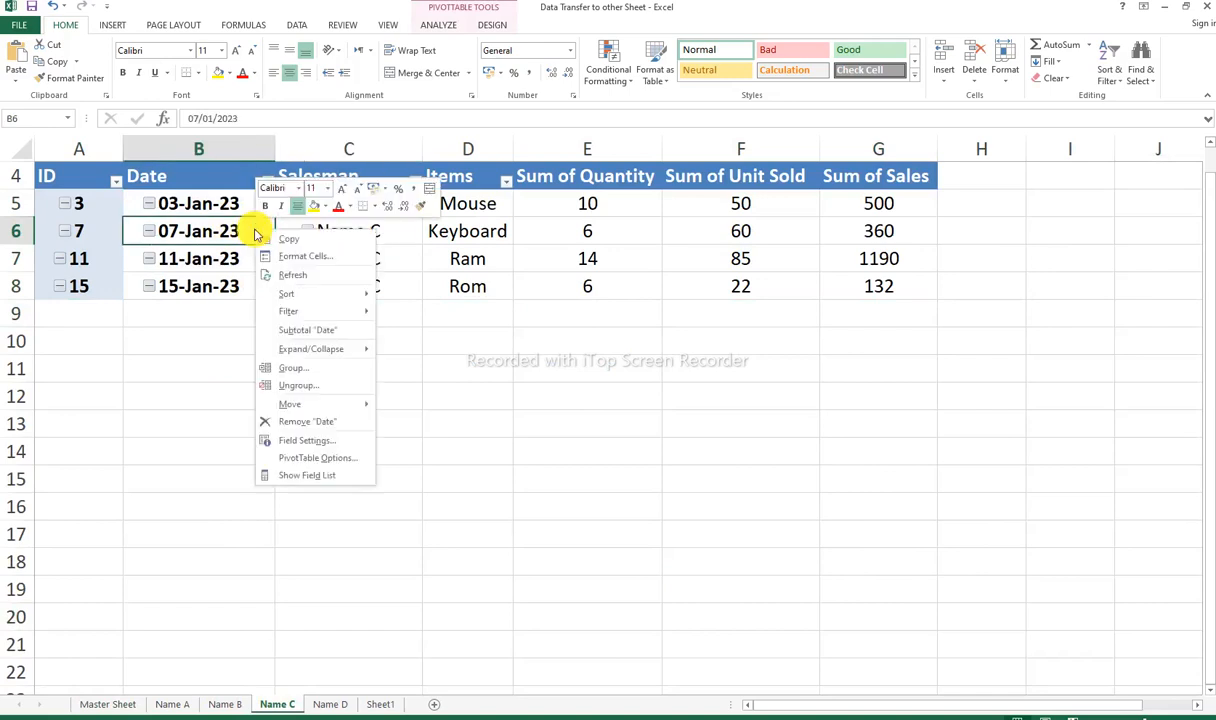
pyautogui.click(293, 275)
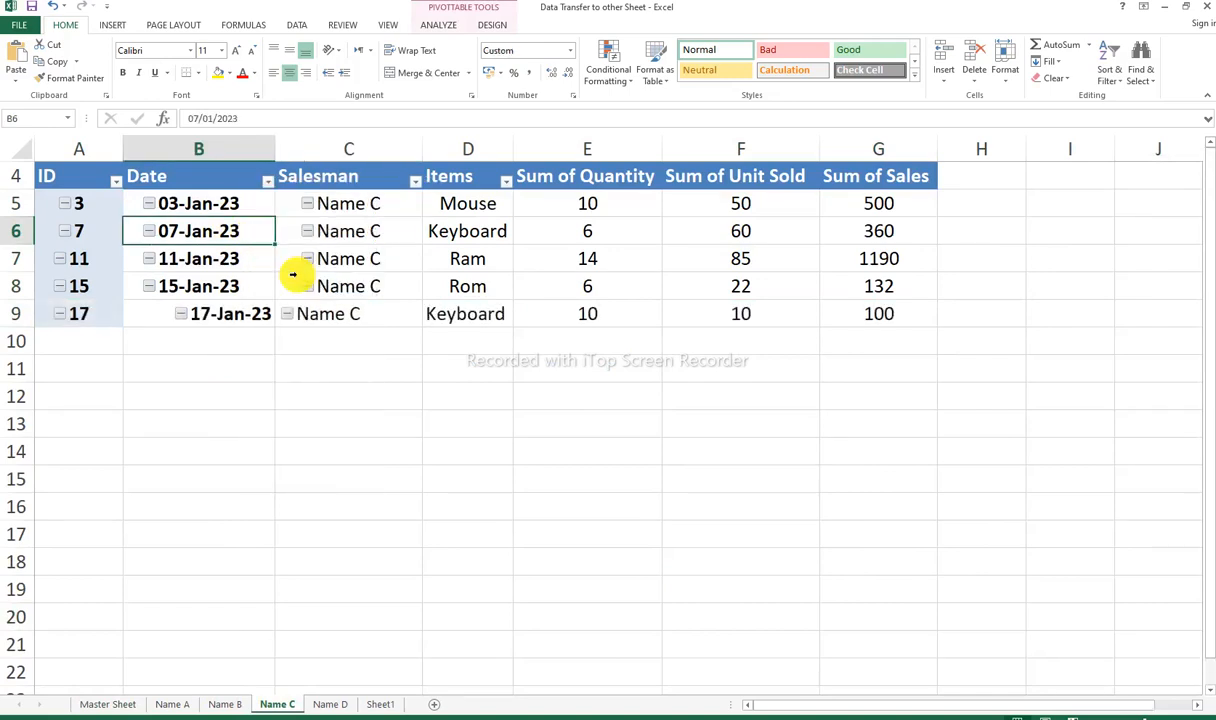
# Step: Inspect the newly transferred record in row 9 of the Name C sheet
pyautogui.click(14, 314)
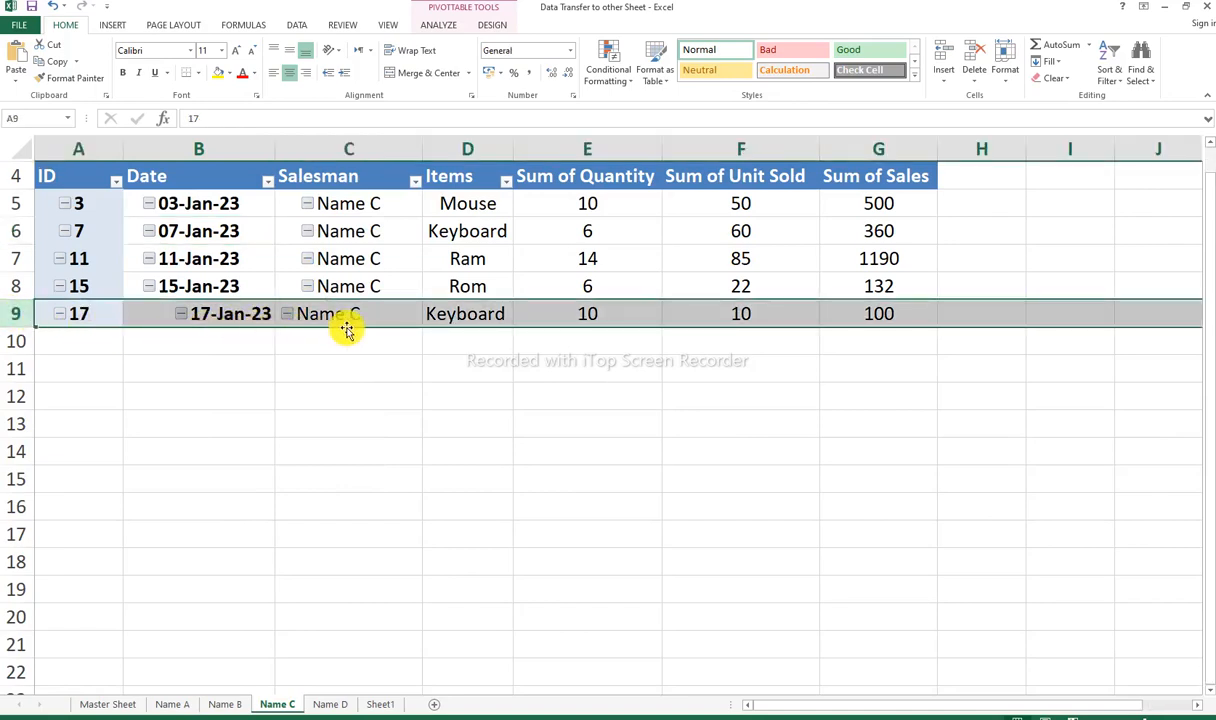
pyautogui.click(375, 155)
pyautogui.click(232, 368)
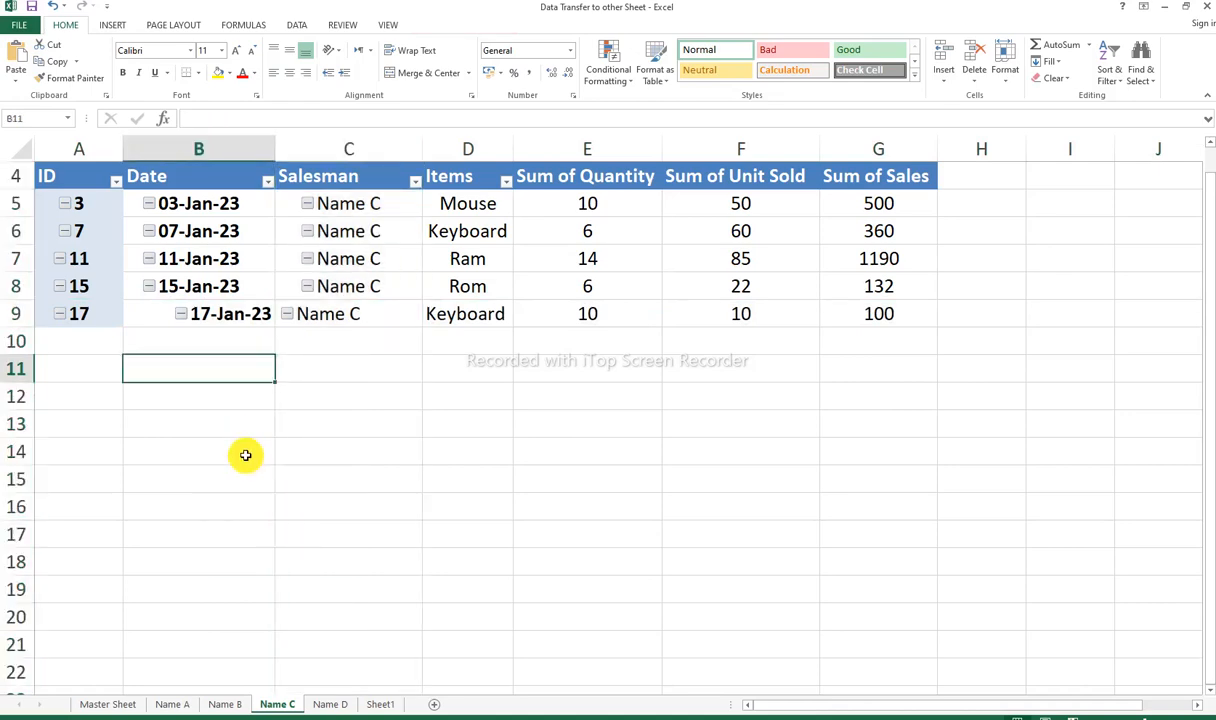
# Step: Return to the top of the Master Sheet and select the merged title cell B1
pyautogui.click(101, 705)
pyautogui.scroll(2, 277, 541)
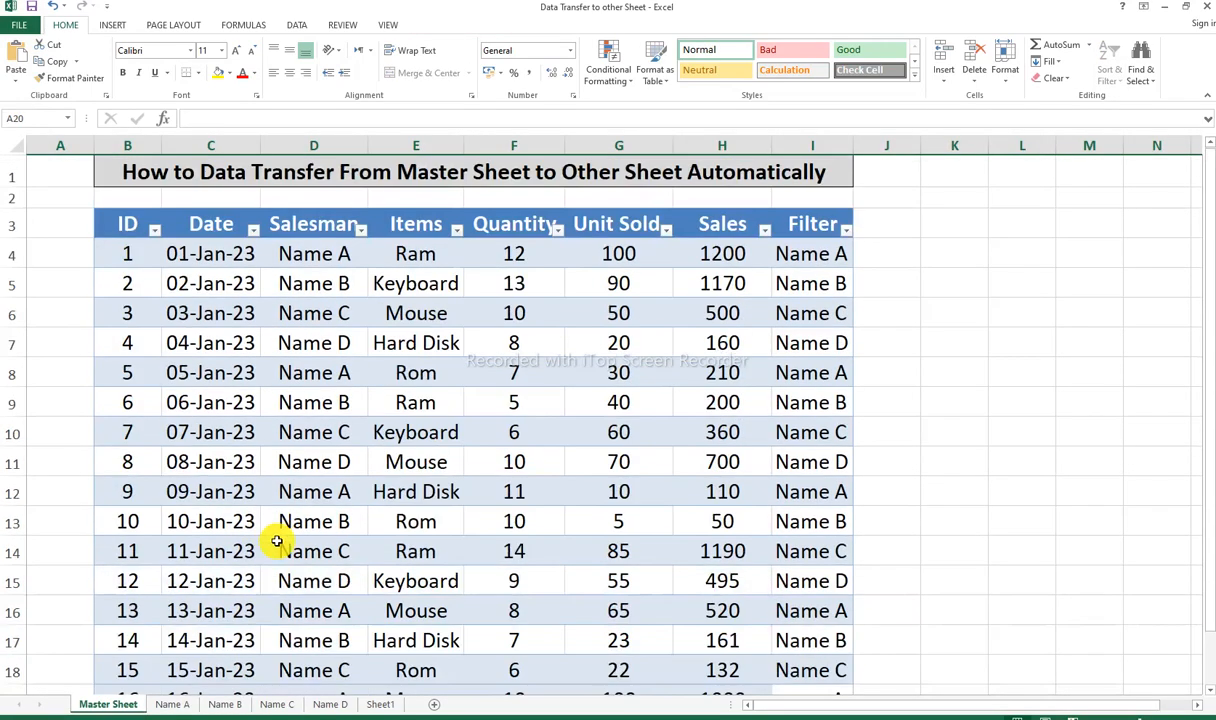
pyautogui.keyDown('ctrl'); pyautogui.scroll(1, 283, 532); pyautogui.keyUp('ctrl')
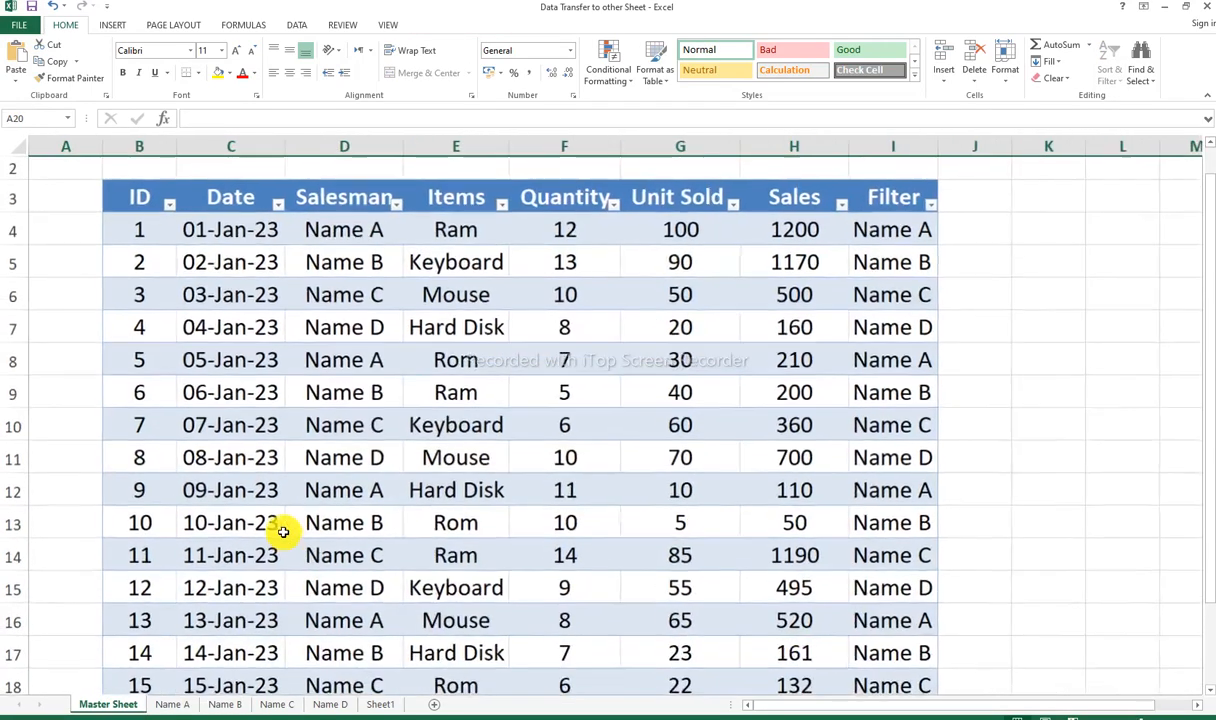
pyautogui.scroll(1, 283, 532)
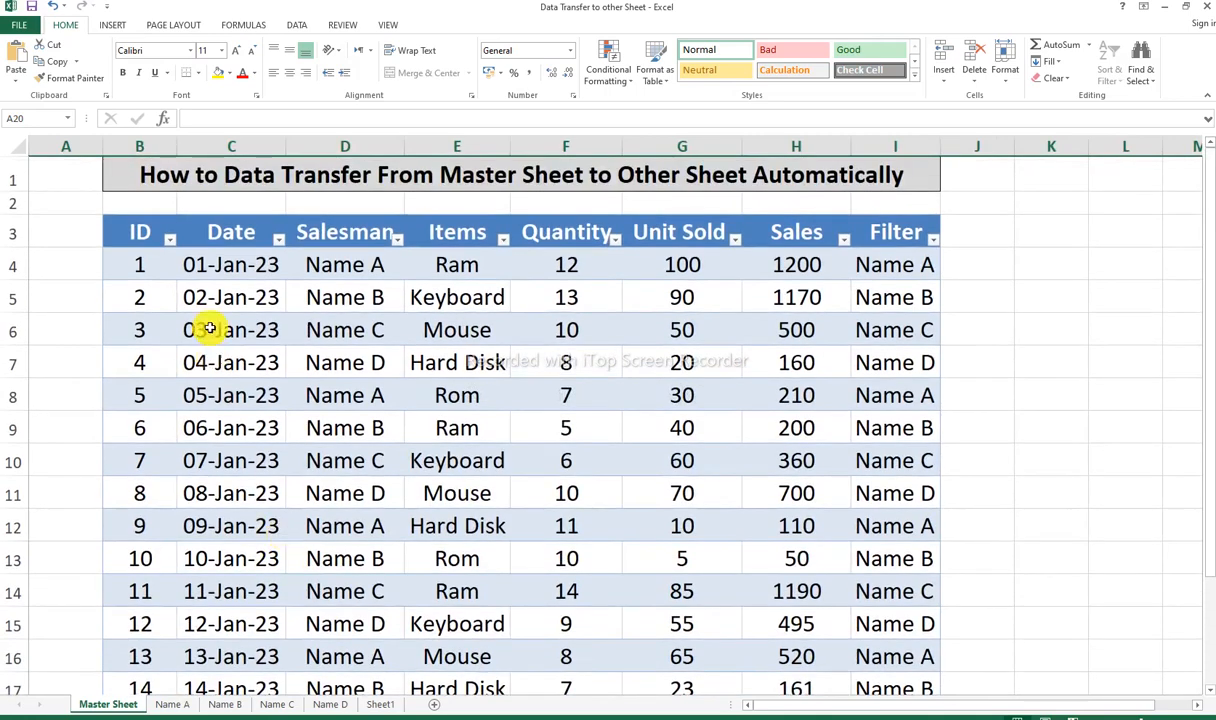
pyautogui.click(142, 175)
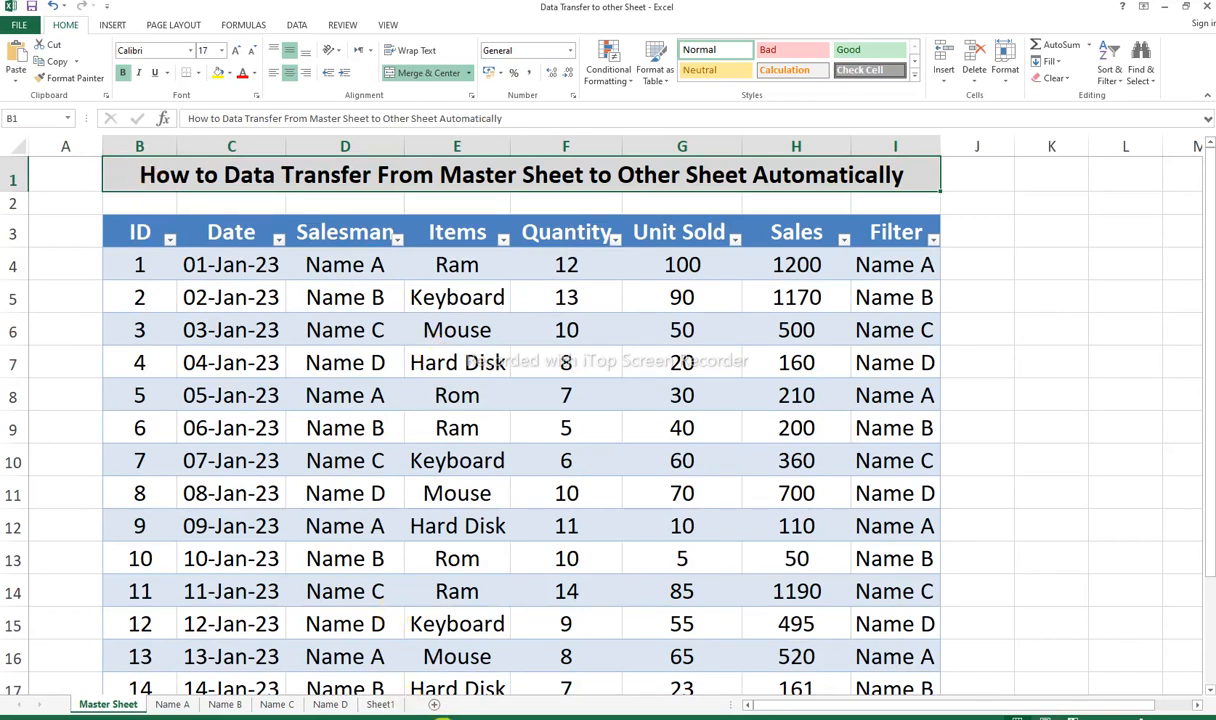
pyautogui.click(444, 718)
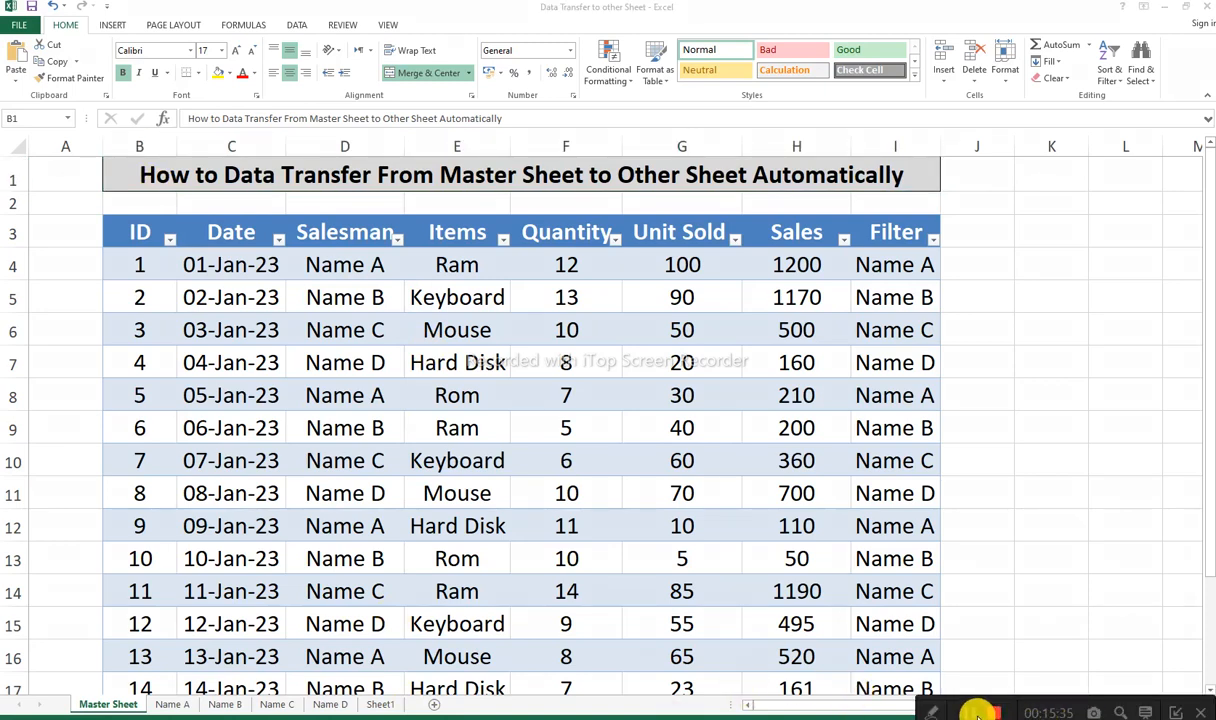